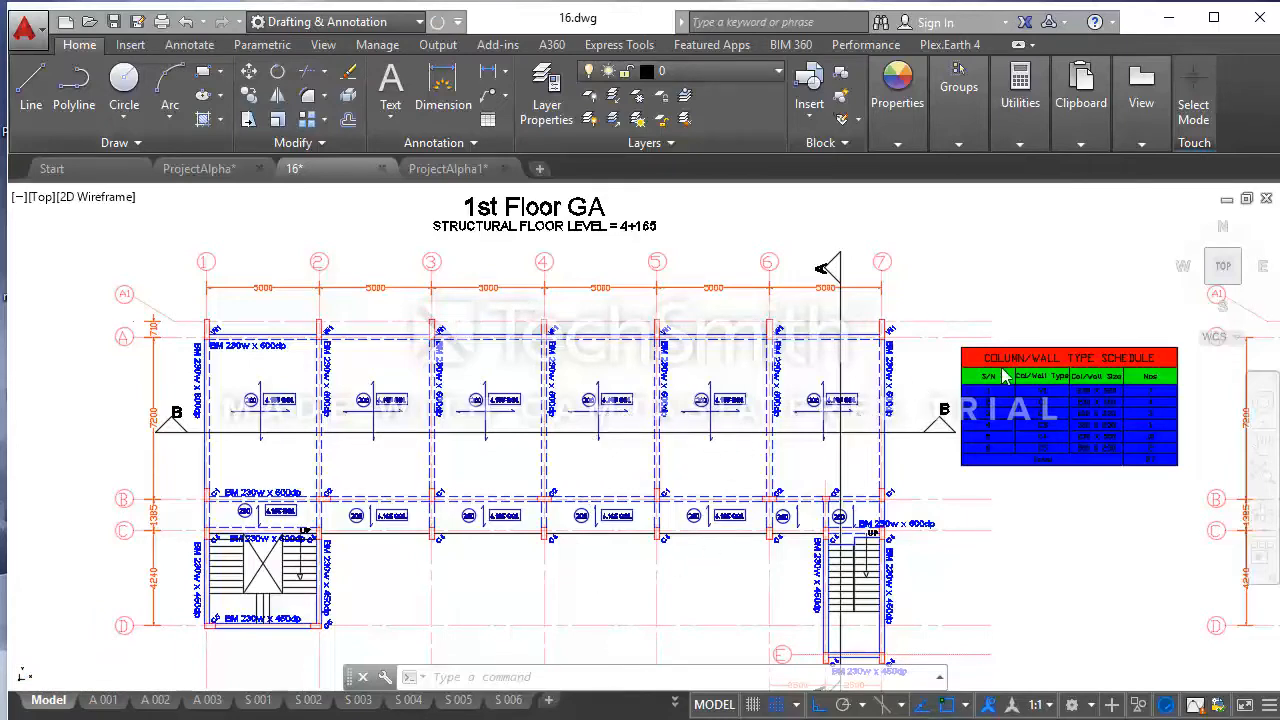
Examine the floor plans from the 1st to the 4th floor and the 1st Floor GA layout
{"action": "scroll", "coordinate": [995, 465], "scroll_direction": "down", "scroll_amount": 4}
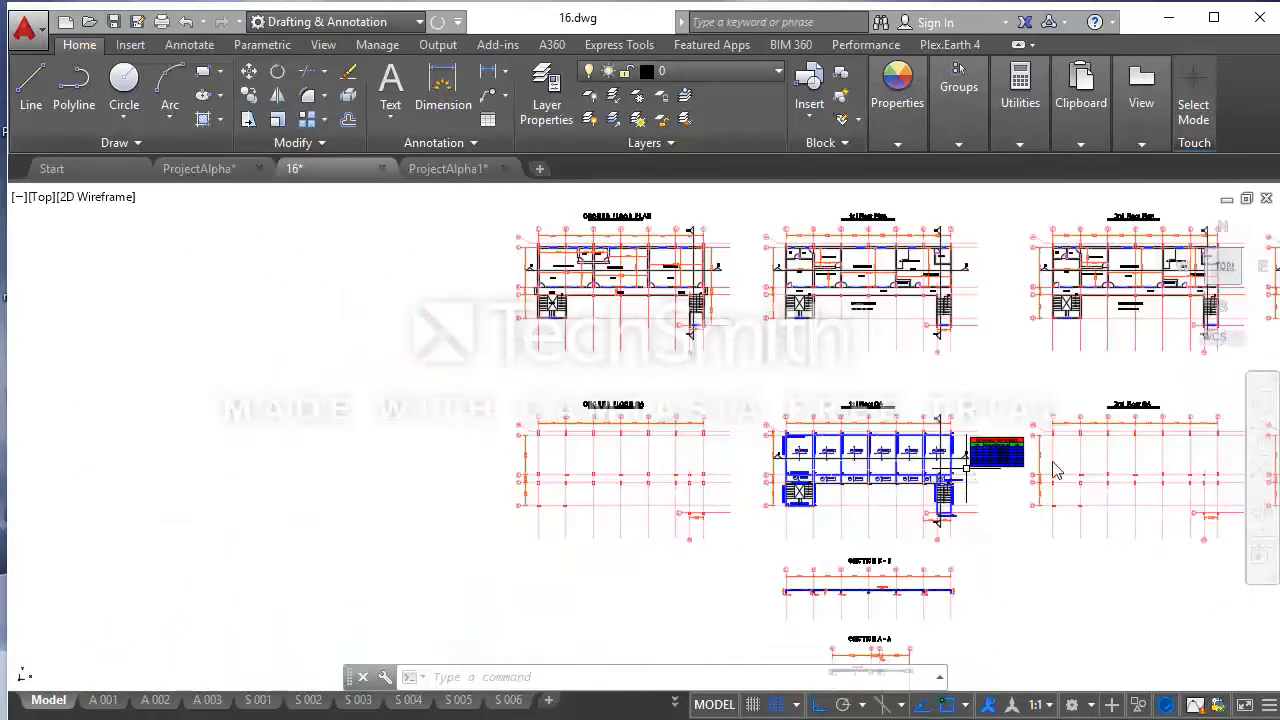
{"action": "scroll", "coordinate": [1050, 470], "scroll_direction": "up", "scroll_amount": 4}
{"action": "scroll", "coordinate": [785, 456], "scroll_direction": "up", "scroll_amount": 3}
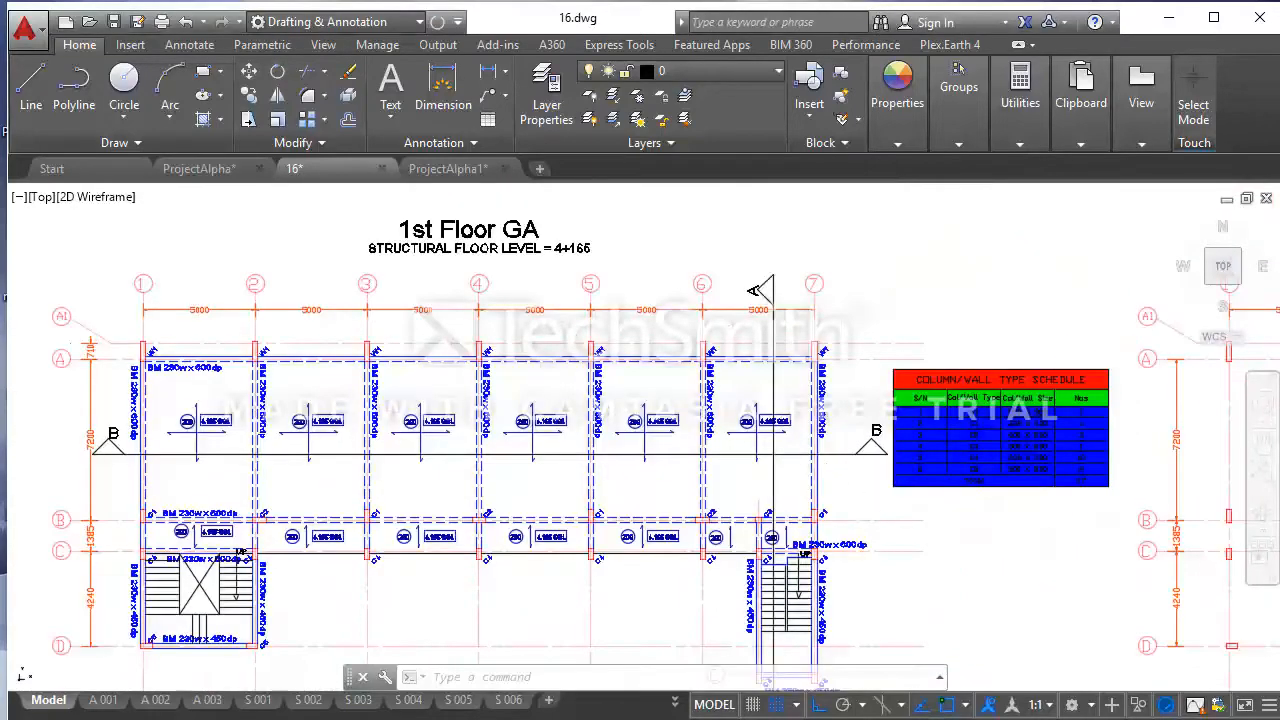
{"action": "scroll", "coordinate": [730, 440], "scroll_direction": "down", "scroll_amount": 6}
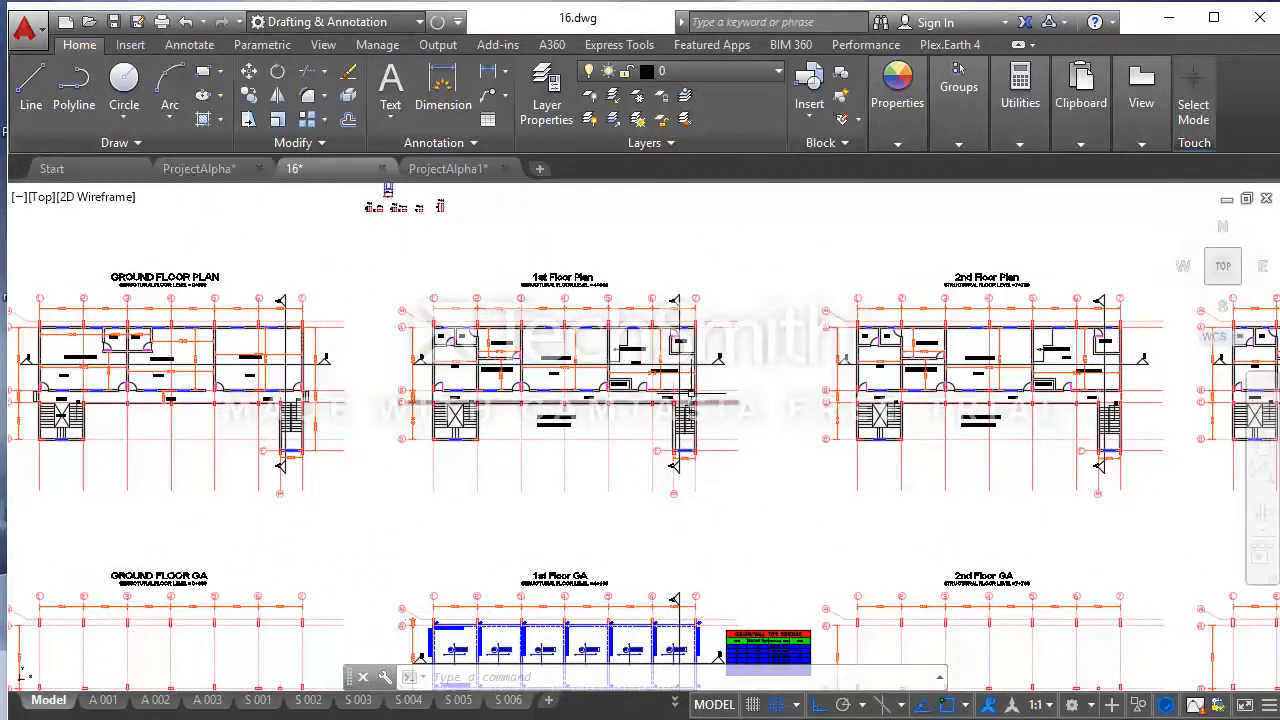
{"action": "scroll", "coordinate": [700, 405], "scroll_direction": "up", "scroll_amount": 3}
{"action": "scroll", "coordinate": [748, 424], "scroll_direction": "down", "scroll_amount": 3}
{"action": "scroll", "coordinate": [977, 408], "scroll_direction": "up", "scroll_amount": 3}
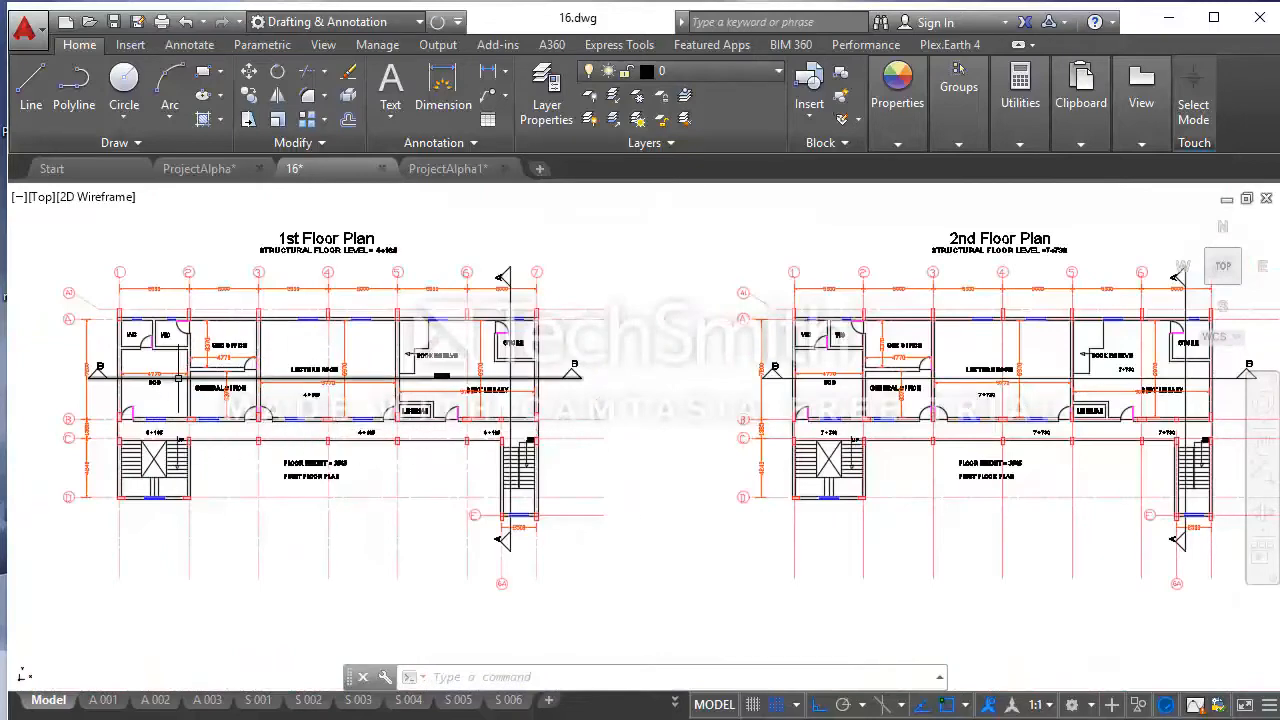
{"action": "scroll", "coordinate": [184, 400], "scroll_direction": "up", "scroll_amount": 2}
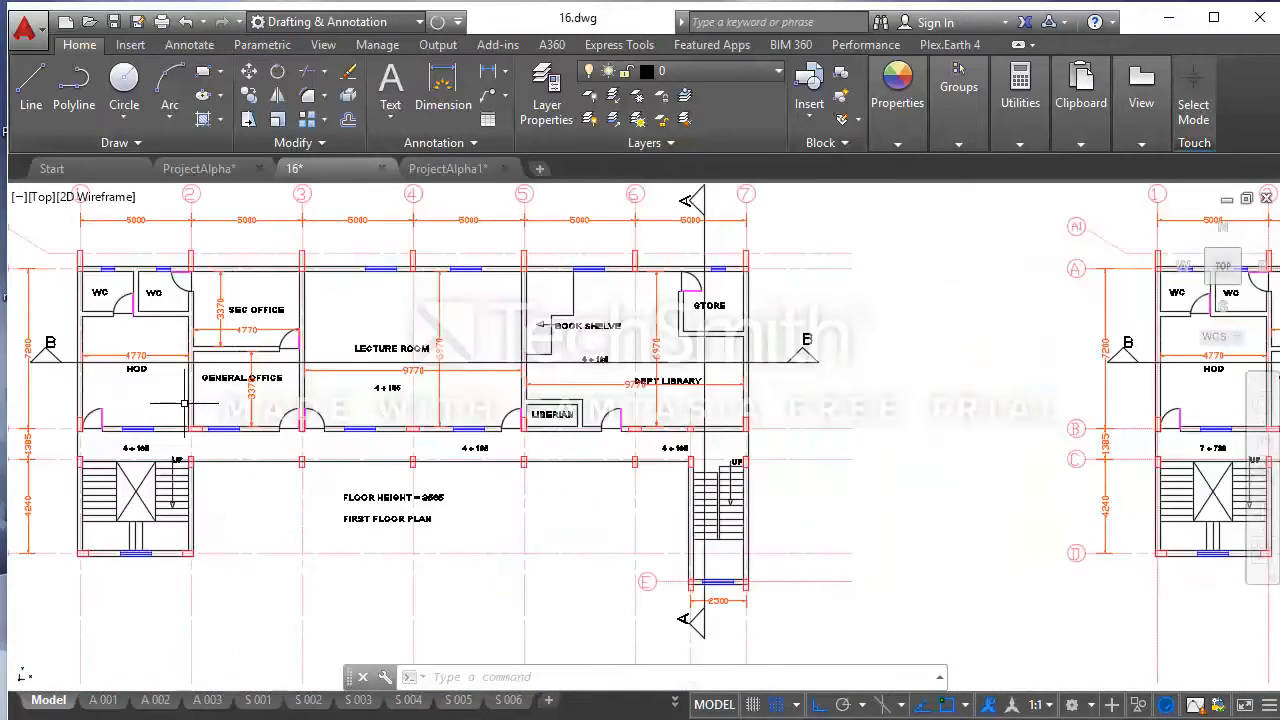
{"action": "middle_click_drag", "start_coordinate": [191, 400], "coordinate": [325, 490]}
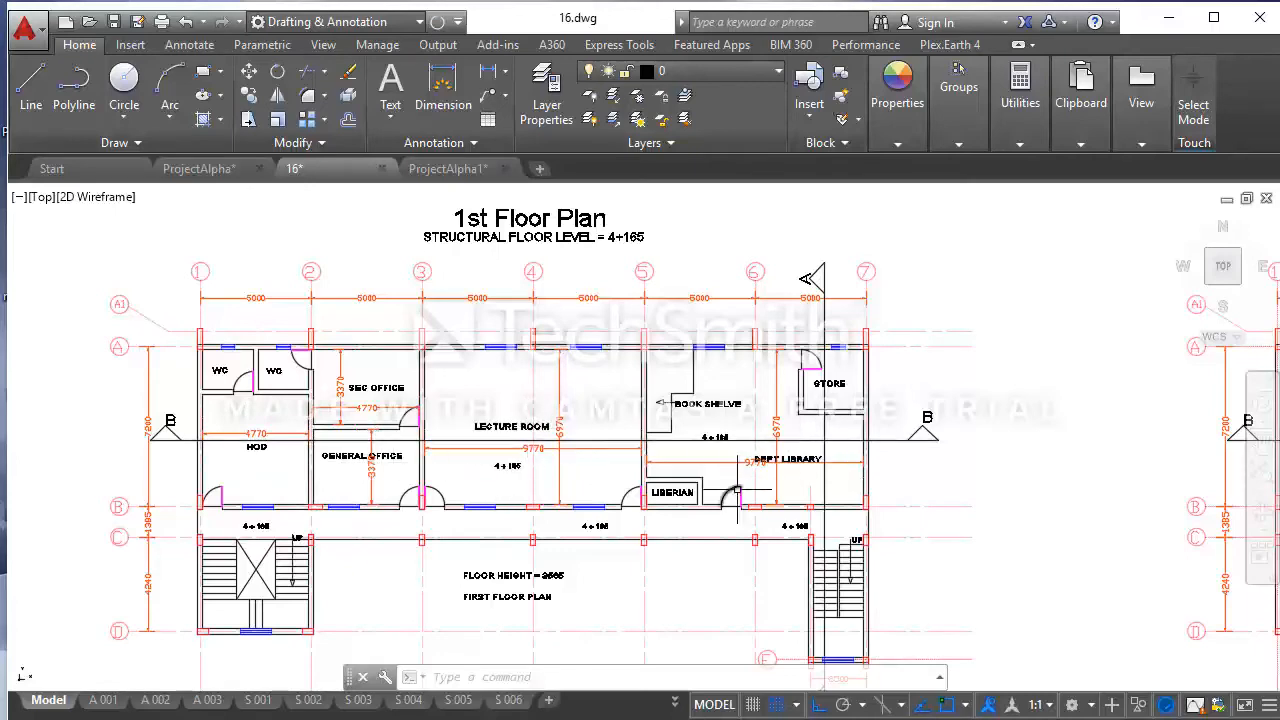
{"action": "middle_click_drag", "start_coordinate": [948, 457], "coordinate": [73, 449]}
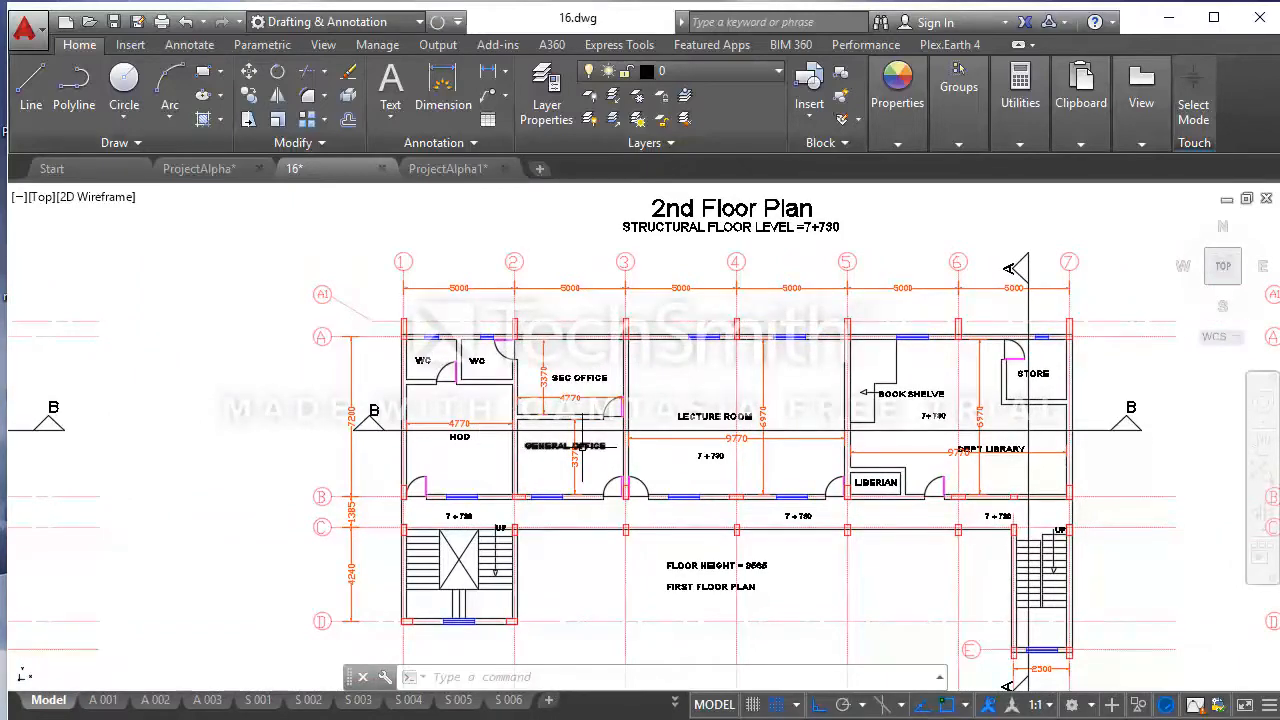
{"action": "mouse_move", "coordinate": [1105, 469]}
{"action": "middle_mouse_down"}
{"action": "mouse_move", "coordinate": [307, 494]}
{"action": "mouse_move", "coordinate": [142, 482]}
{"action": "middle_mouse_up"}
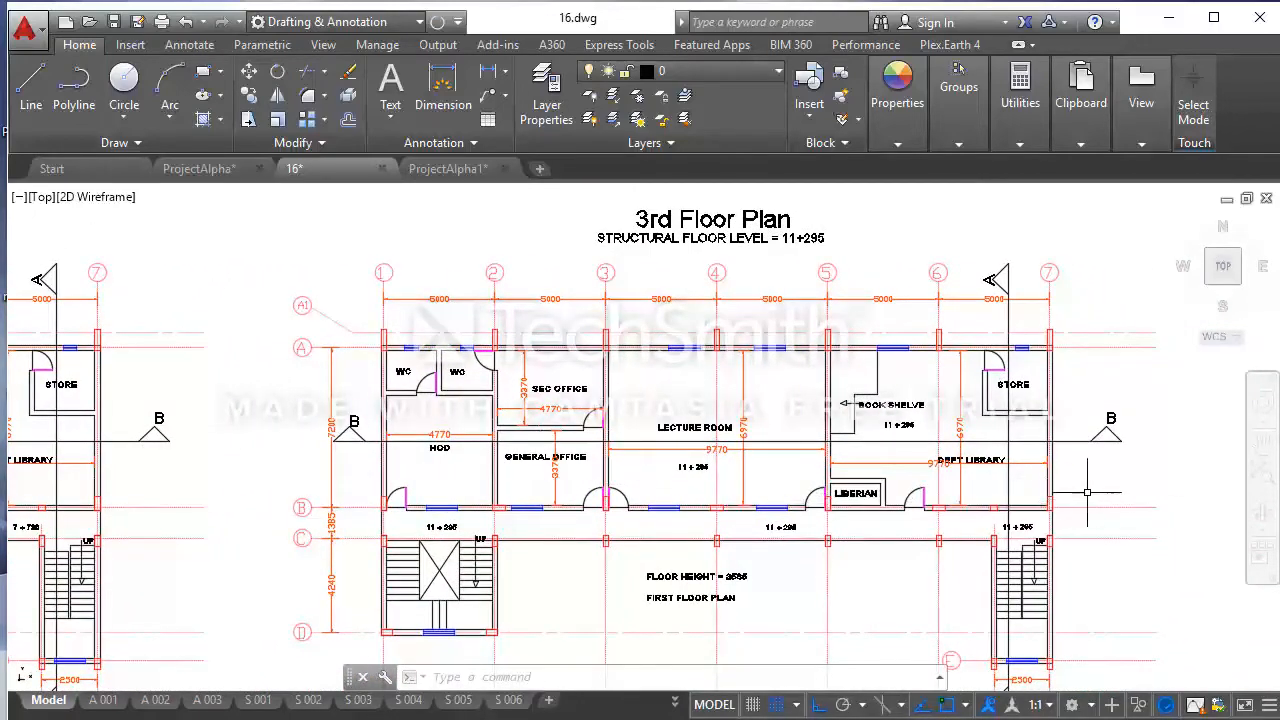
{"action": "middle_click_drag", "start_coordinate": [1087, 492], "coordinate": [75, 492]}
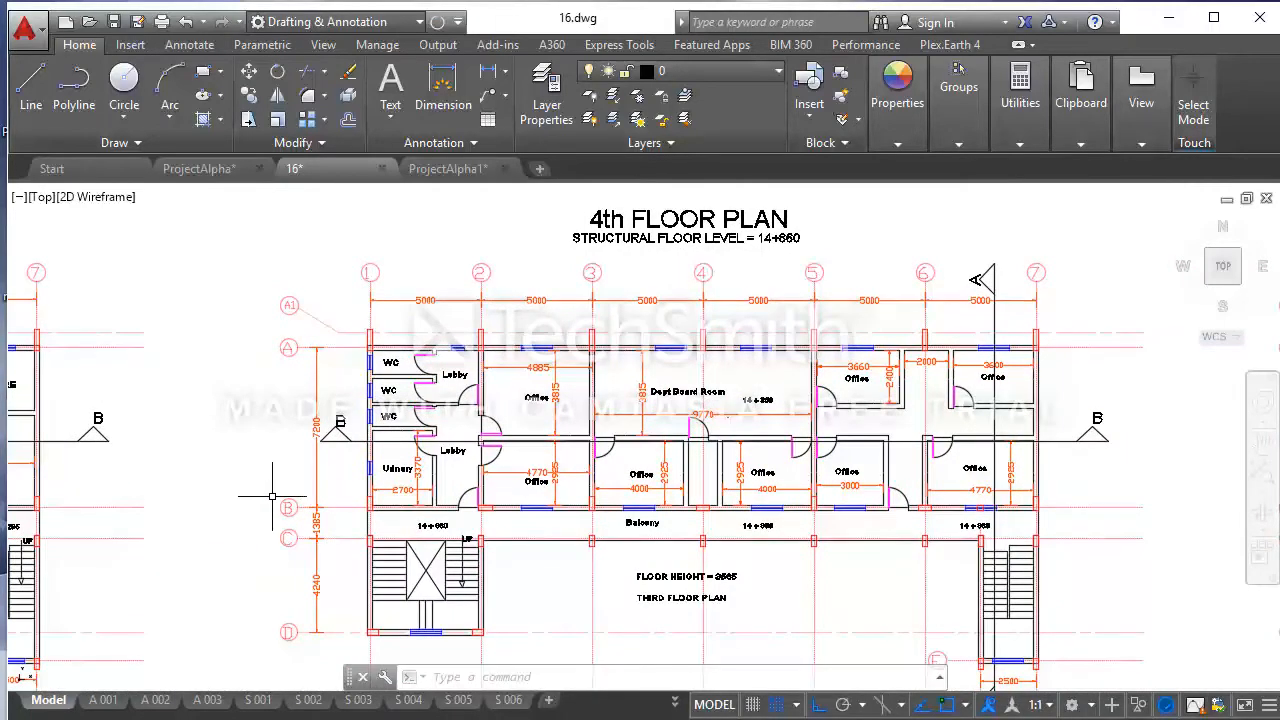
{"action": "scroll", "coordinate": [425, 478], "scroll_direction": "down", "scroll_amount": 2}
{"action": "mouse_move", "coordinate": [393, 487]}
{"action": "middle_mouse_down"}
{"action": "mouse_move", "coordinate": [690, 441]}
{"action": "mouse_move", "coordinate": [1066, 311]}
{"action": "middle_mouse_up"}
{"action": "middle_click_drag", "start_coordinate": [804, 490], "coordinate": [1256, 374]}
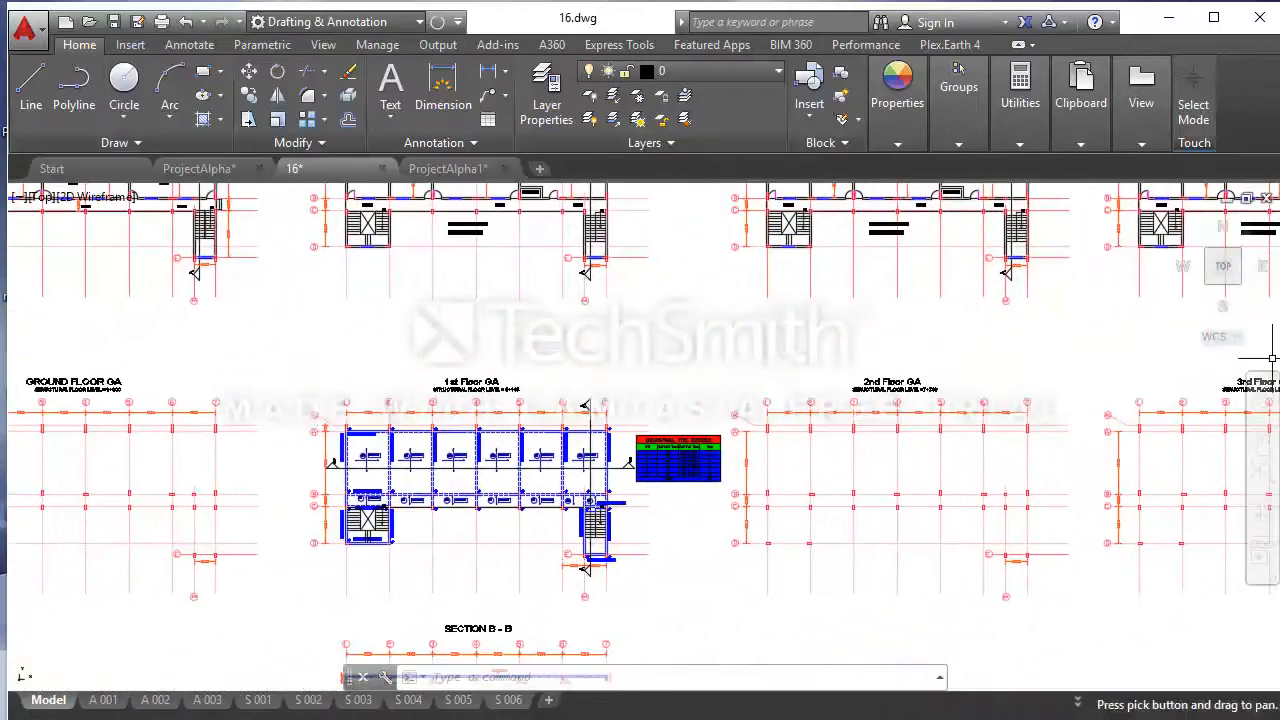
{"action": "scroll", "coordinate": [440, 492], "scroll_direction": "up", "scroll_amount": 2}
{"action": "middle_click_drag", "start_coordinate": [440, 492], "coordinate": [505, 470]}
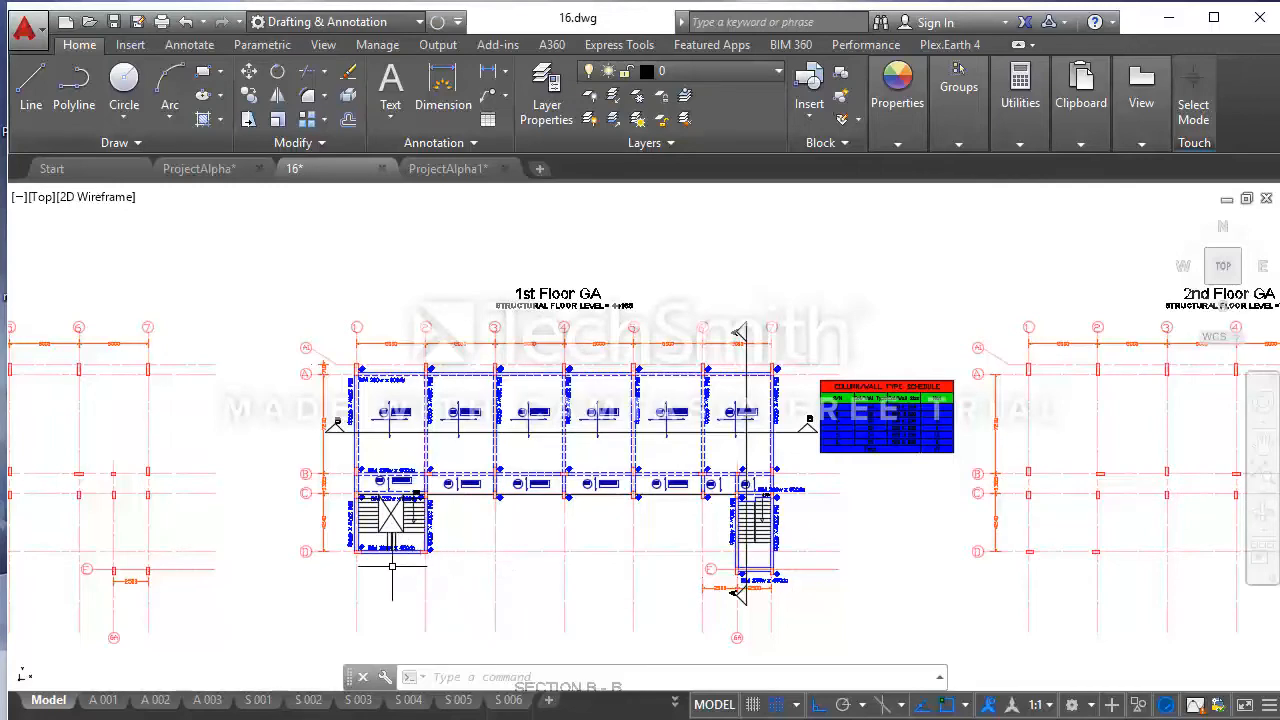
Move the slab span arrow in the panel above the left staircase, between grids B and C, to the left of its 200 tag
{"action": "scroll", "coordinate": [392, 567], "scroll_direction": "up", "scroll_amount": 2}
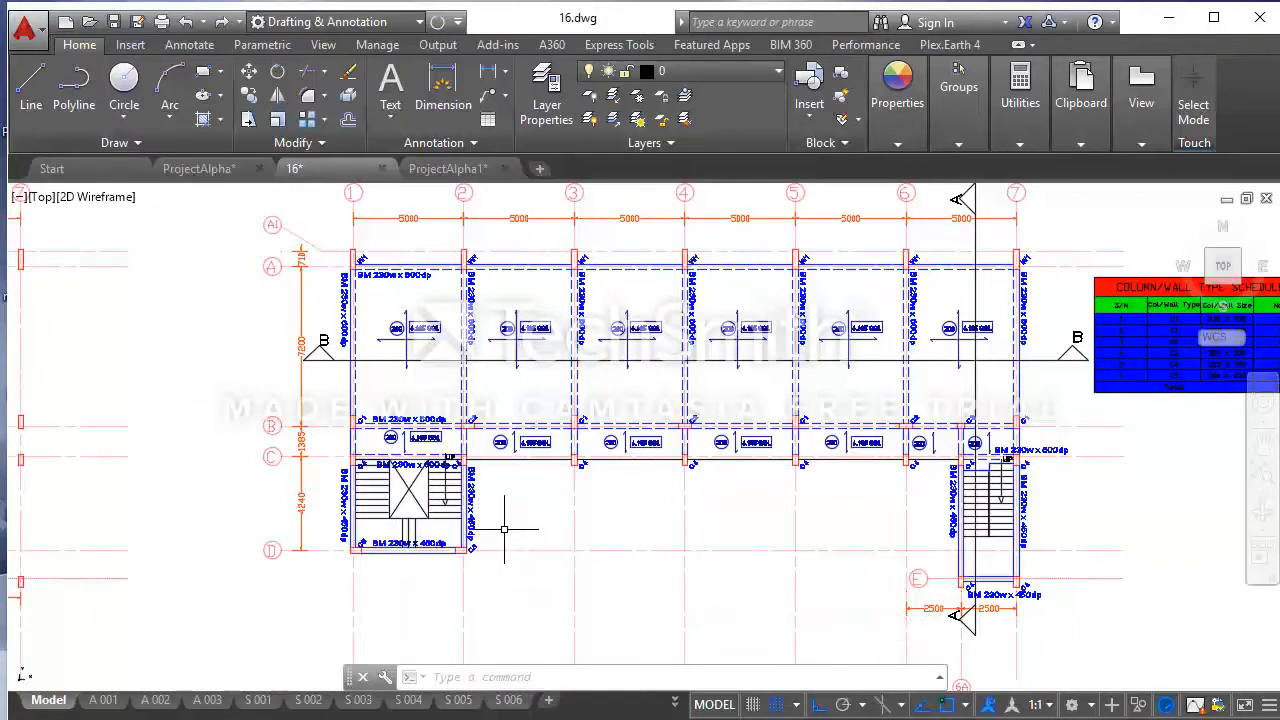
{"action": "scroll", "coordinate": [436, 527], "scroll_direction": "up", "scroll_amount": 5}
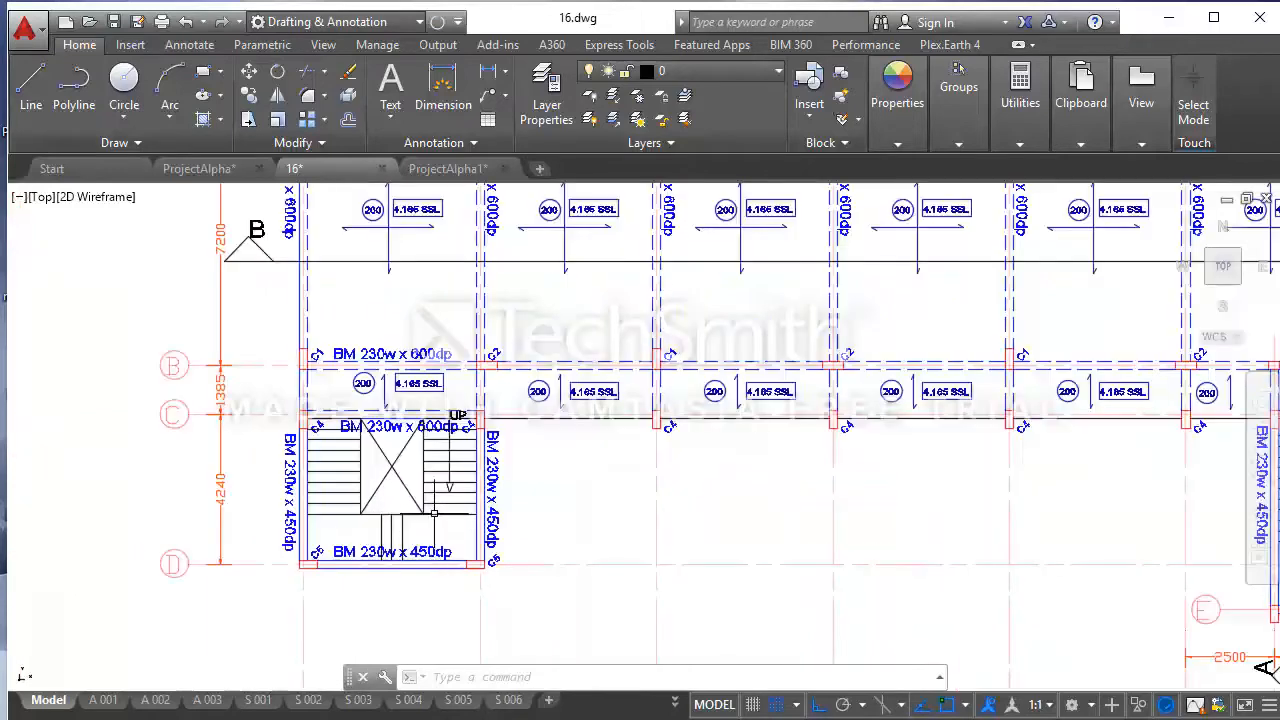
{"action": "left_click", "coordinate": [436, 397]}
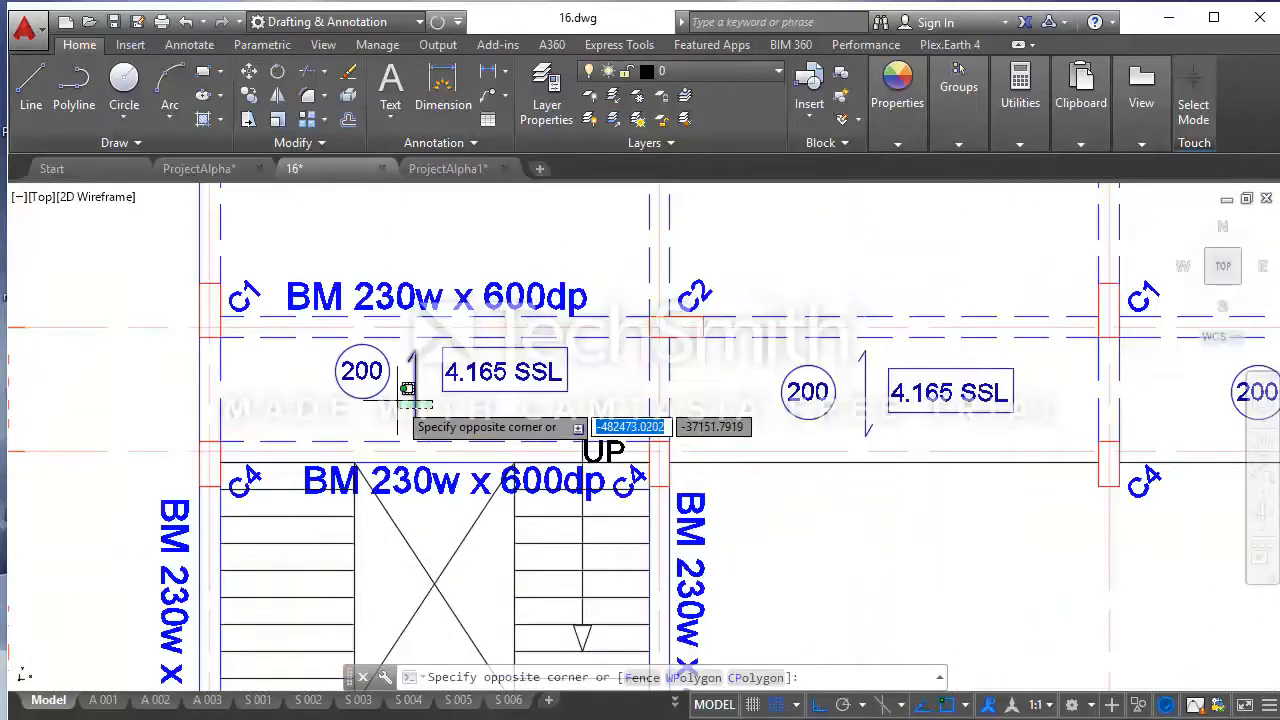
{"action": "left_click", "coordinate": [402, 368]}
{"action": "left_click", "coordinate": [248, 72]}
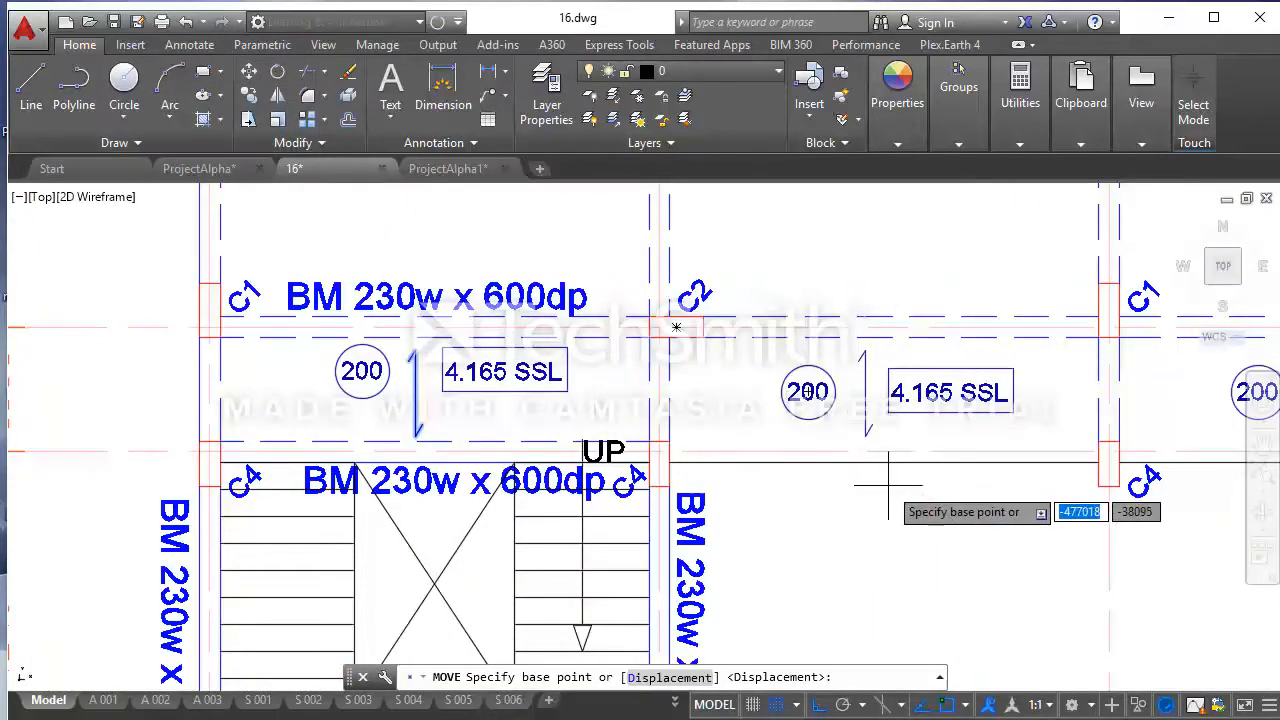
{"action": "left_click", "coordinate": [934, 491]}
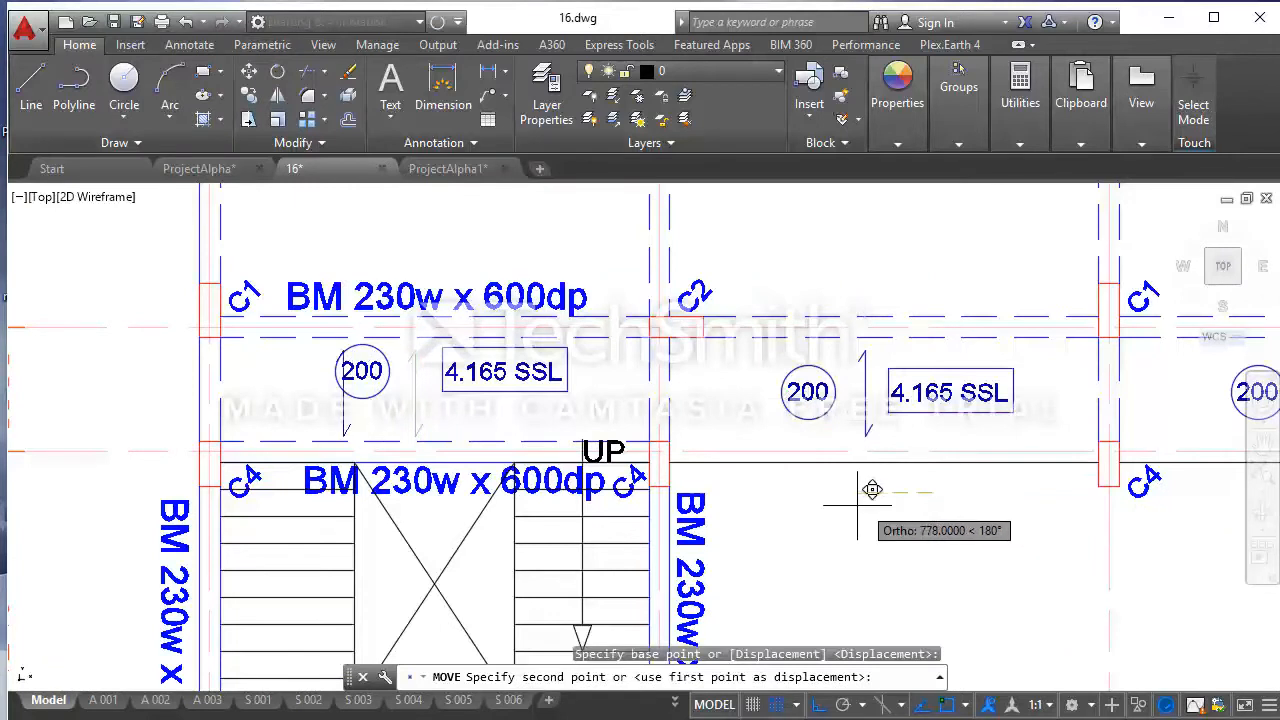
{"action": "left_click", "coordinate": [803, 492]}
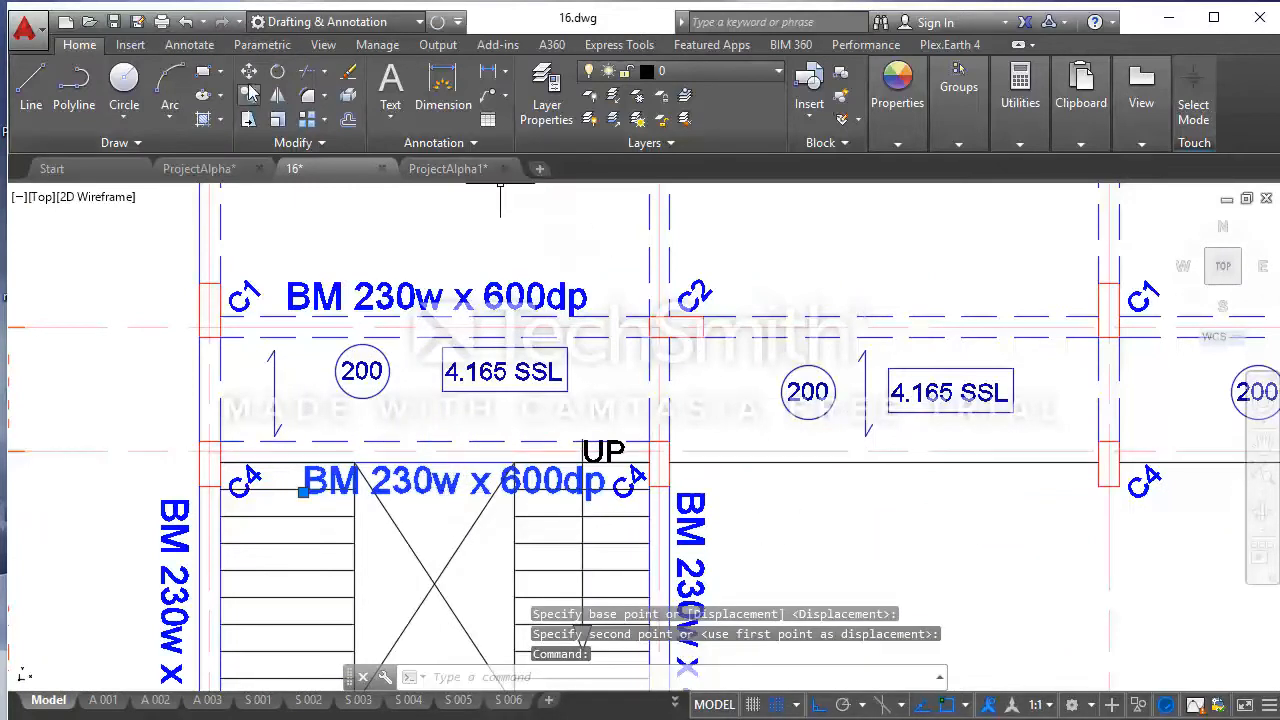
Move the BM 230w x 600dp label above the left staircase straight up, clear of the stair treads
{"action": "left_click", "coordinate": [248, 72]}
{"action": "left_click", "coordinate": [834, 552]}
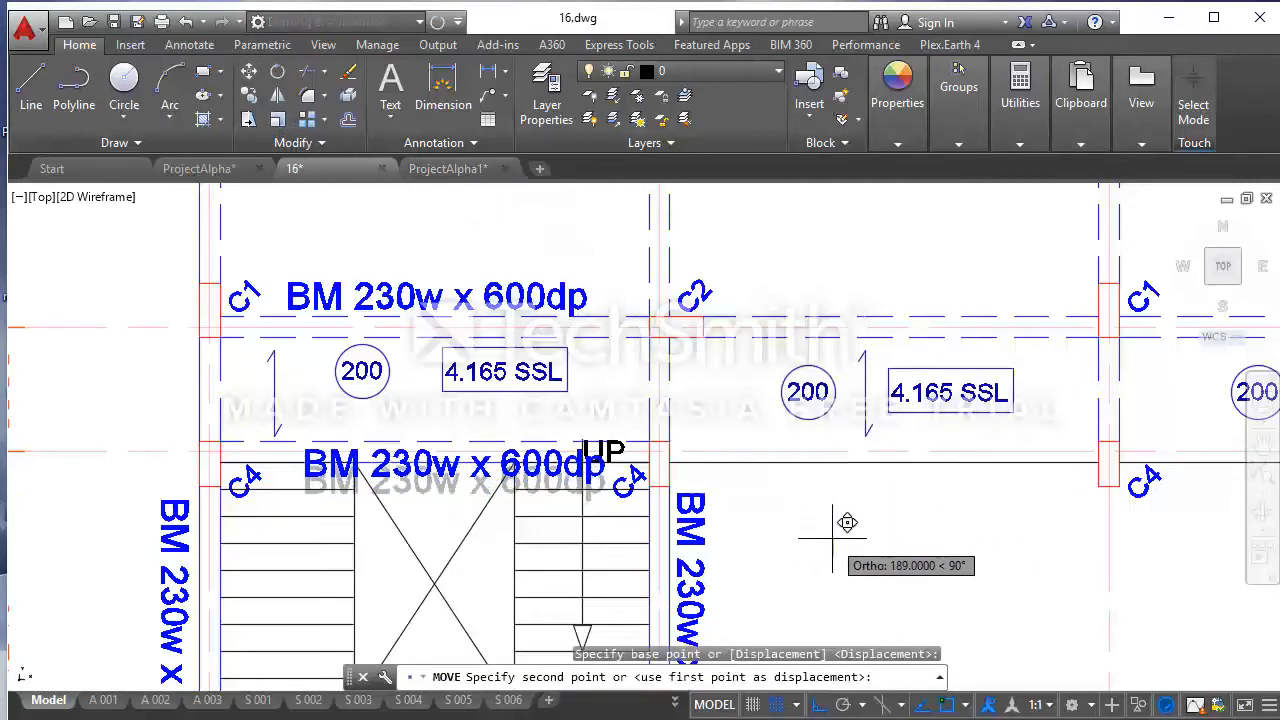
{"action": "left_click", "coordinate": [848, 484]}
Move the BM 230w x 450dp label and the left C5 label about 735 units straight down, below the grid D beam
{"action": "scroll", "coordinate": [833, 494], "scroll_direction": "down", "scroll_amount": 5}
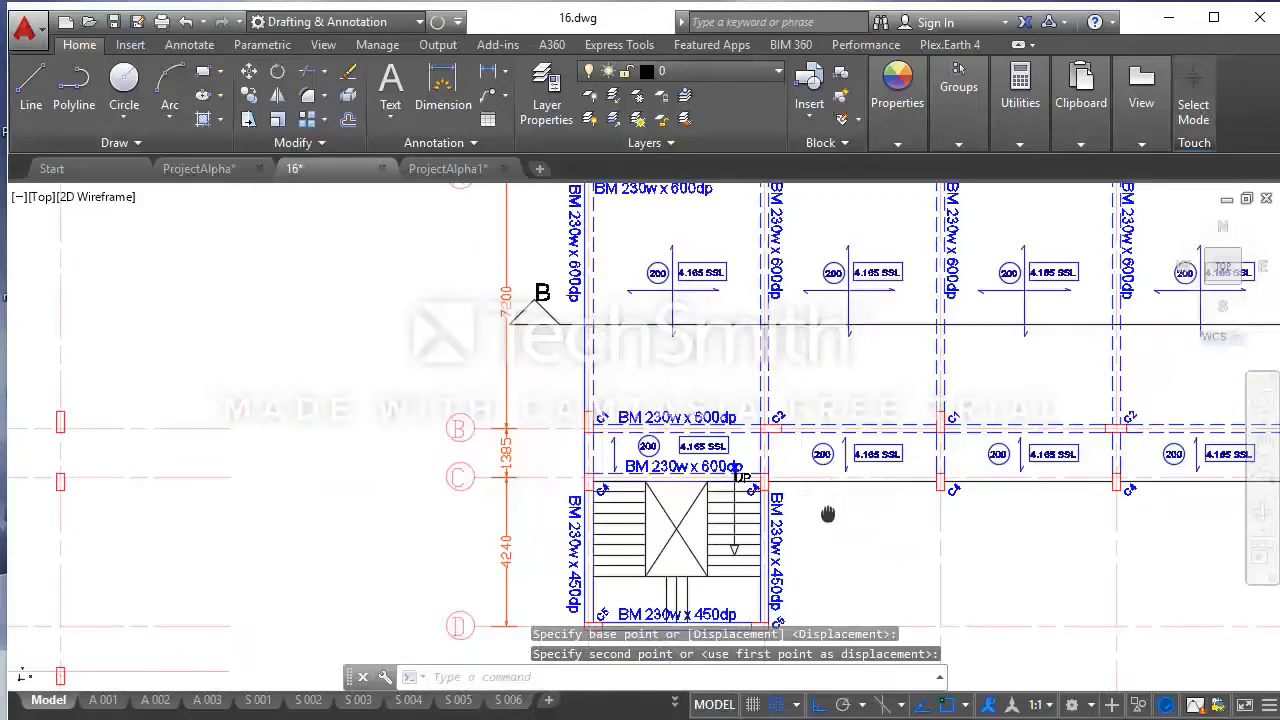
{"action": "middle_click_drag", "start_coordinate": [828, 514], "coordinate": [823, 457]}
{"action": "scroll", "coordinate": [685, 537], "scroll_direction": "up", "scroll_amount": 2}
{"action": "scroll", "coordinate": [692, 535], "scroll_direction": "down", "scroll_amount": 5}
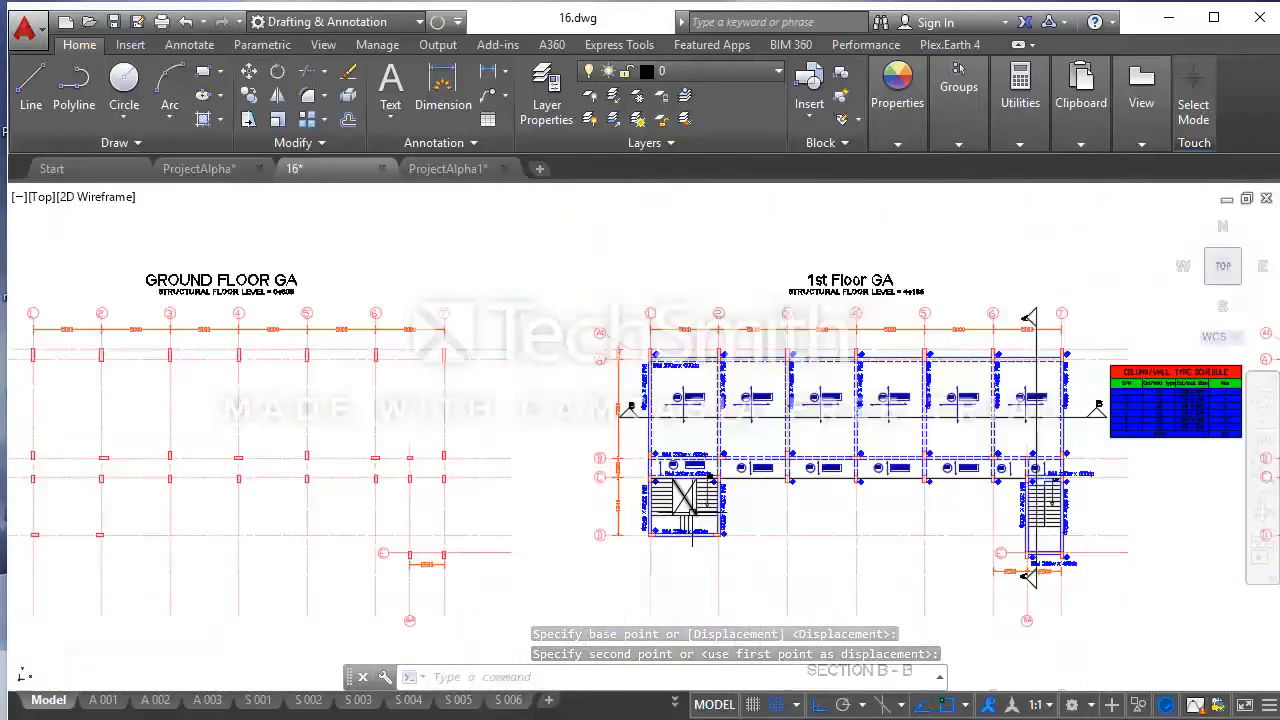
{"action": "scroll", "coordinate": [692, 531], "scroll_direction": "up", "scroll_amount": 8}
{"action": "scroll", "coordinate": [686, 509], "scroll_direction": "down", "scroll_amount": 3}
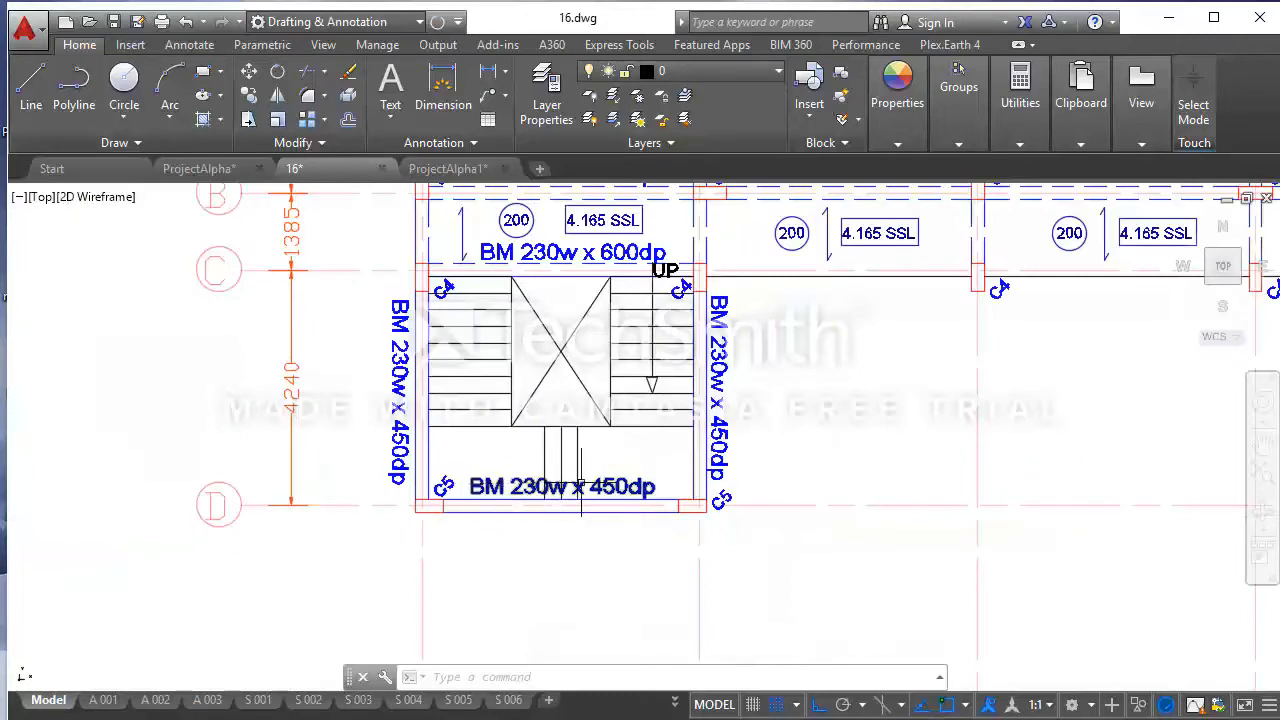
{"action": "left_click", "coordinate": [661, 488]}
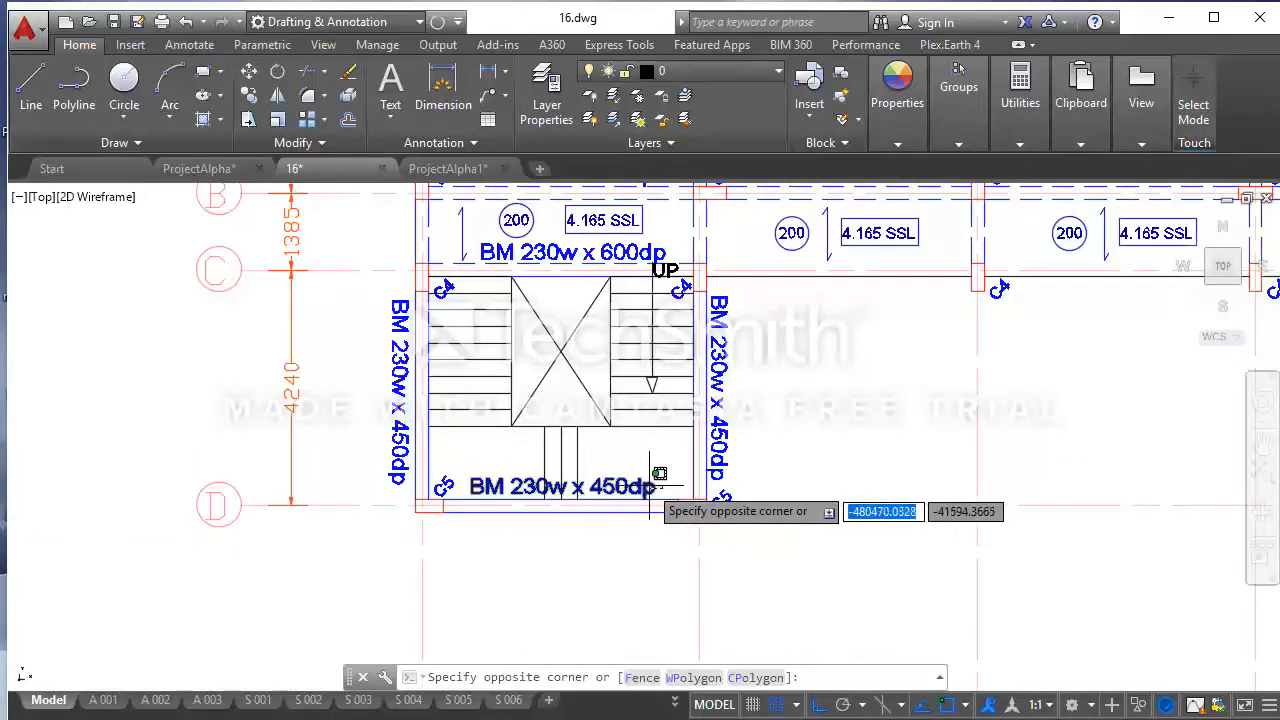
{"action": "left_click", "coordinate": [525, 490]}
{"action": "left_click", "coordinate": [456, 489]}
{"action": "left_click", "coordinate": [446, 475]}
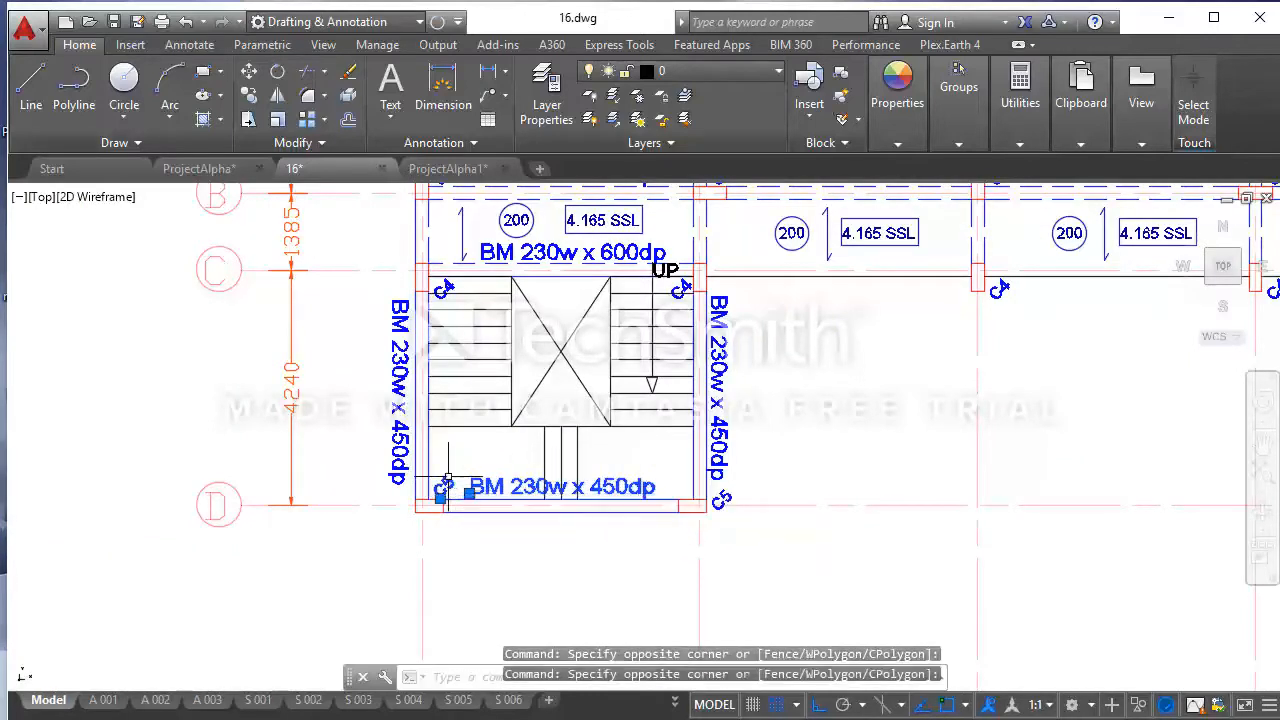
{"action": "left_click", "coordinate": [250, 76]}
{"action": "left_click", "coordinate": [830, 340]}
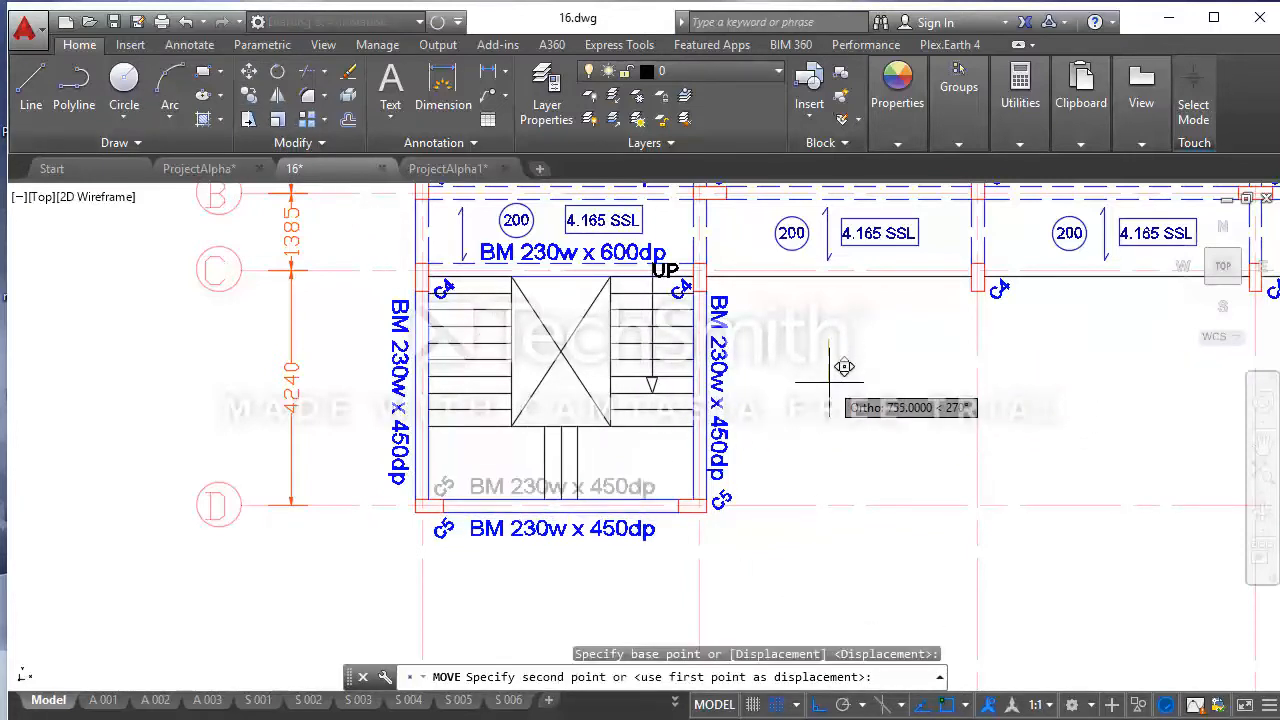
{"action": "left_click", "coordinate": [829, 381]}
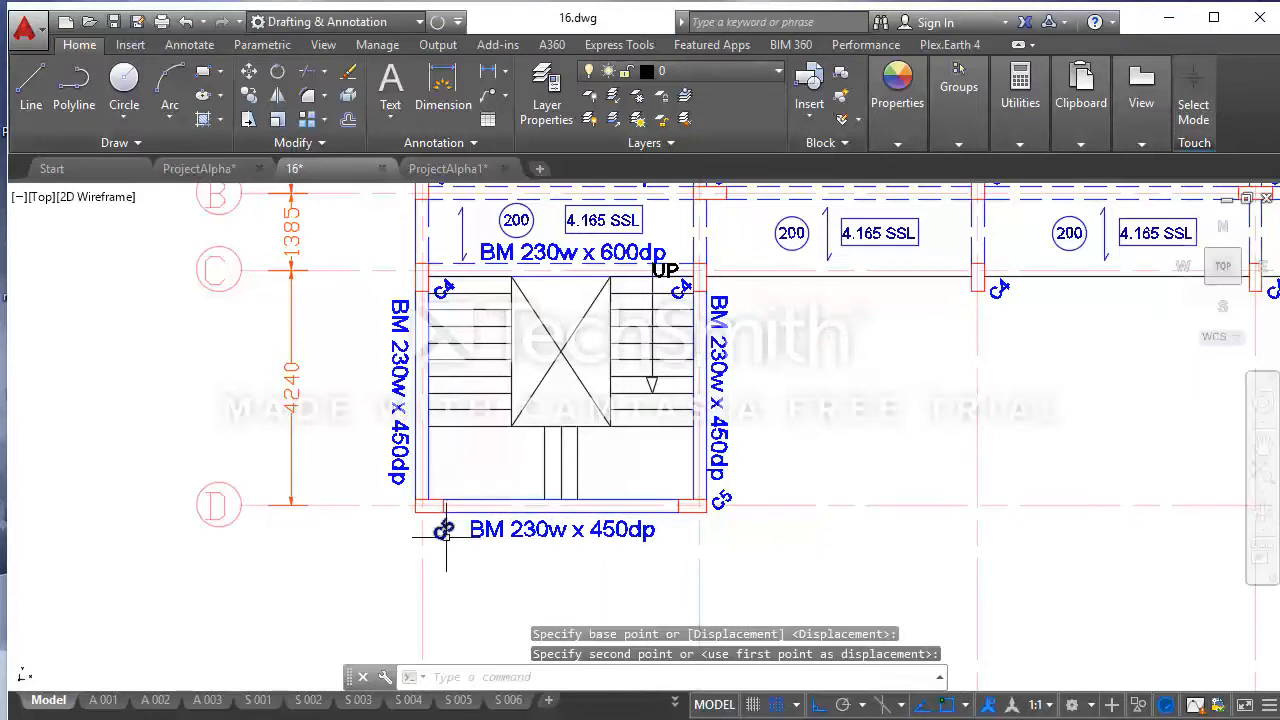
Move the left C5 label horizontally to the left, outside the staircase's grid 1 edge
{"action": "left_click", "coordinate": [446, 533]}
{"action": "left_click", "coordinate": [437, 523]}
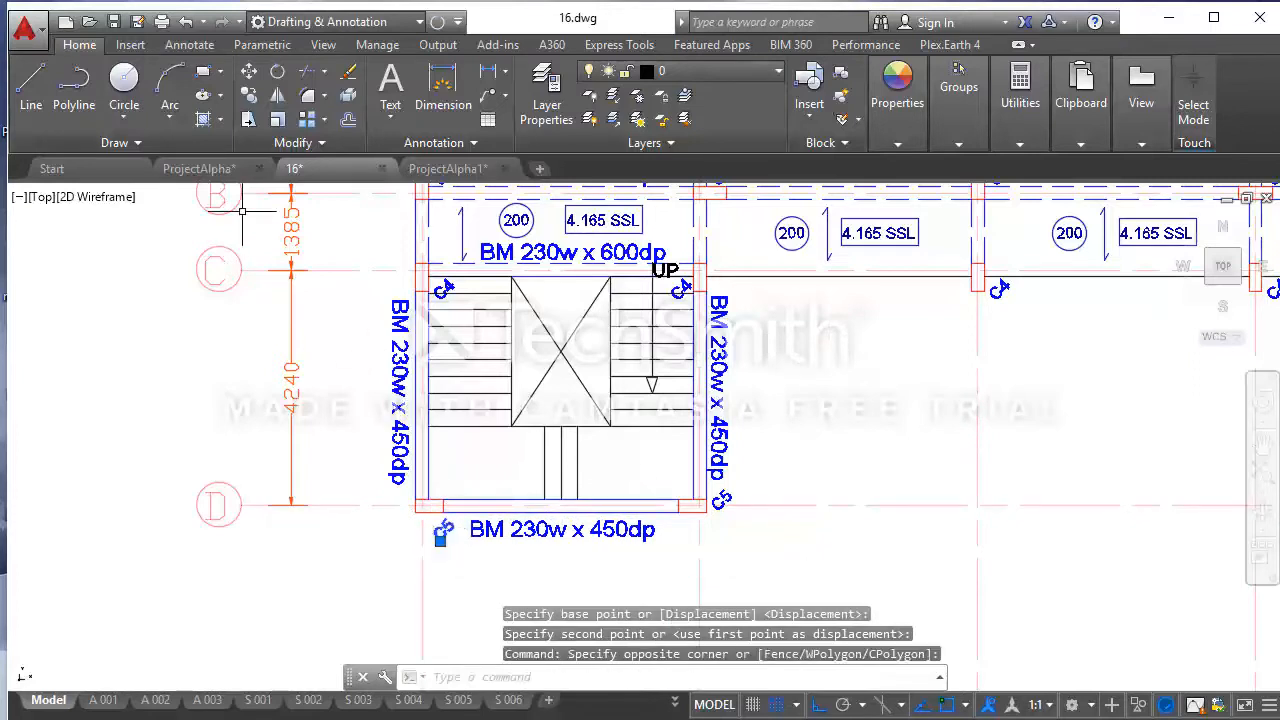
{"action": "left_click", "coordinate": [249, 76]}
{"action": "left_click", "coordinate": [842, 362]}
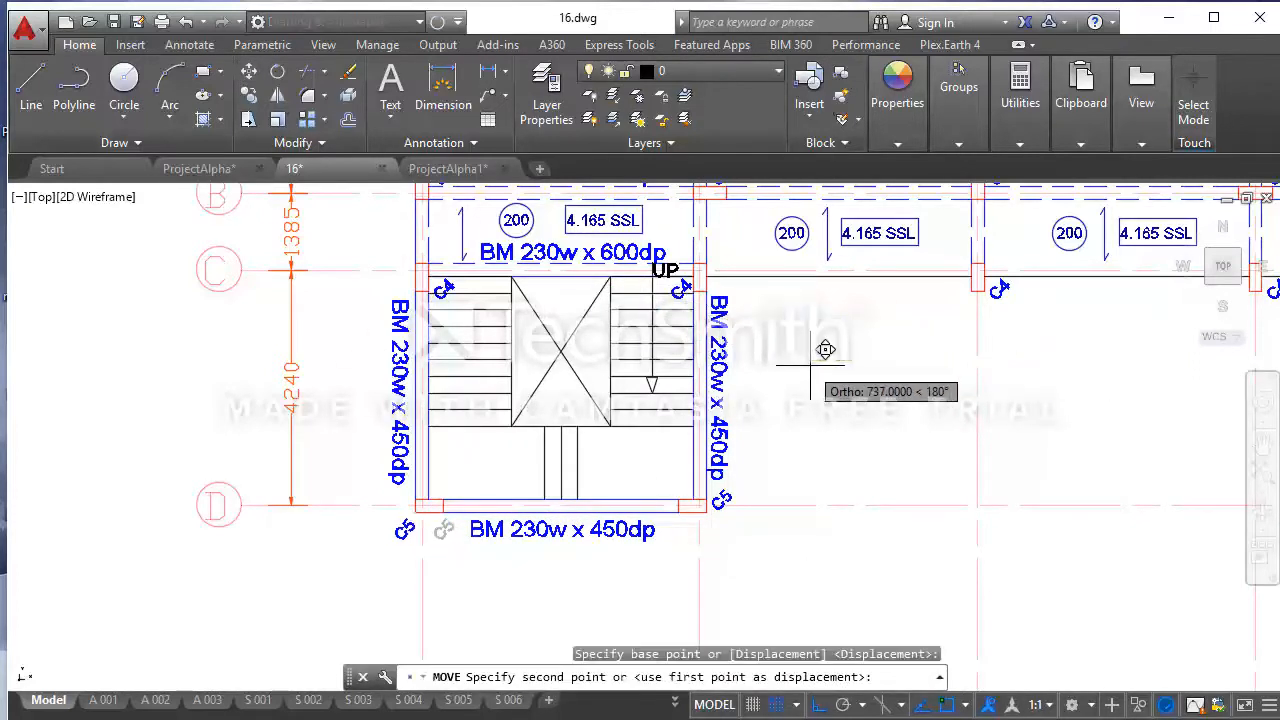
{"action": "left_click", "coordinate": [828, 350]}
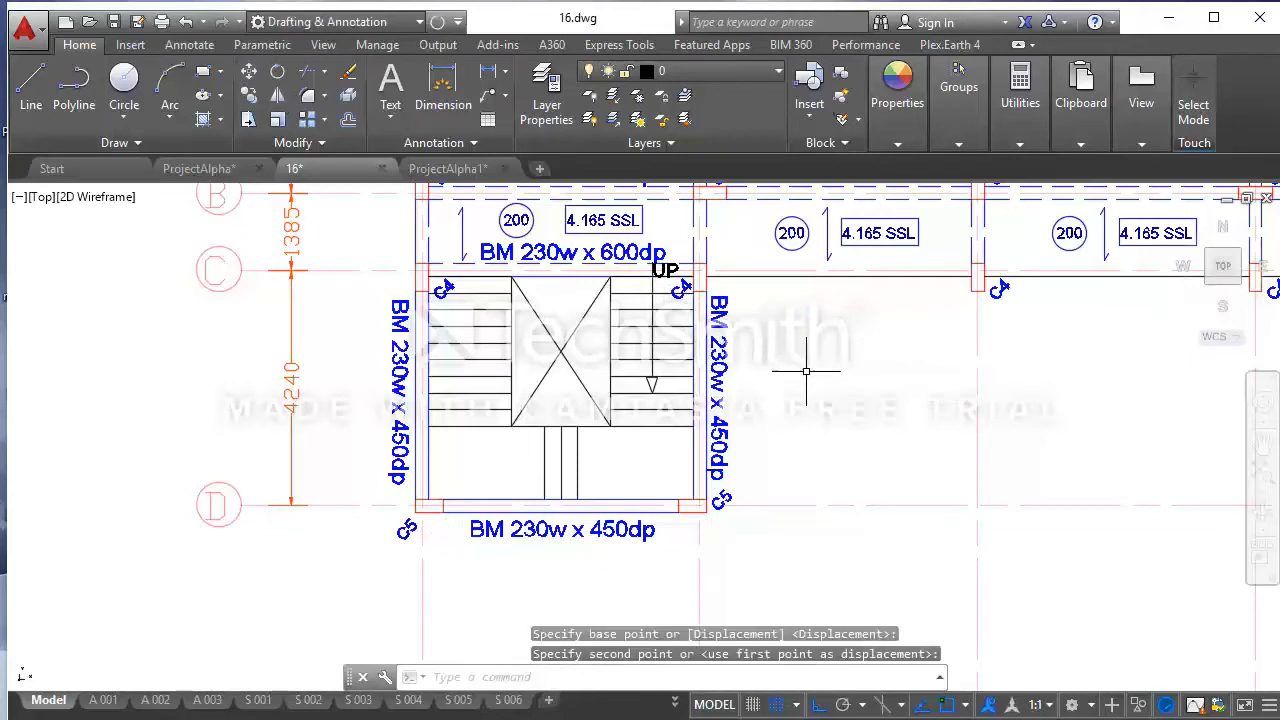
Move the left C5 label straight up so it sits beside the column at grid D
{"action": "left_click", "coordinate": [406, 552]}
{"action": "left_click", "coordinate": [365, 521]}
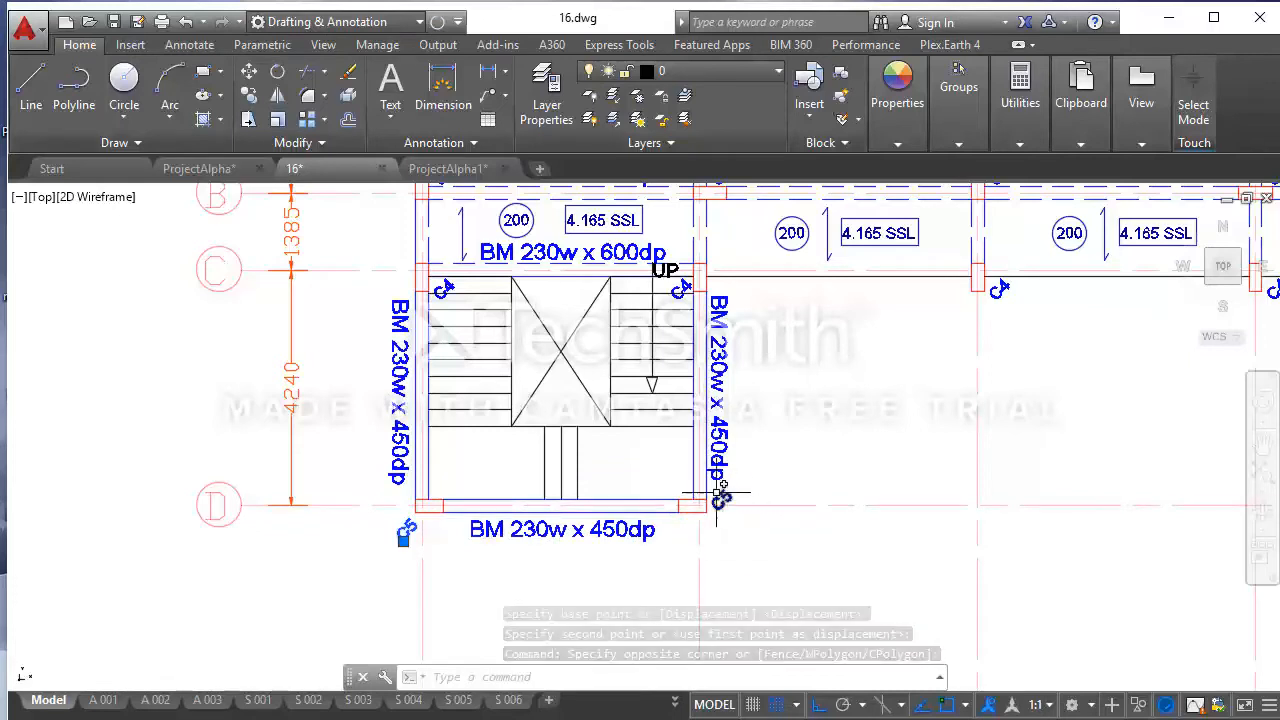
{"action": "left_click", "coordinate": [248, 71]}
{"action": "left_click", "coordinate": [841, 437]}
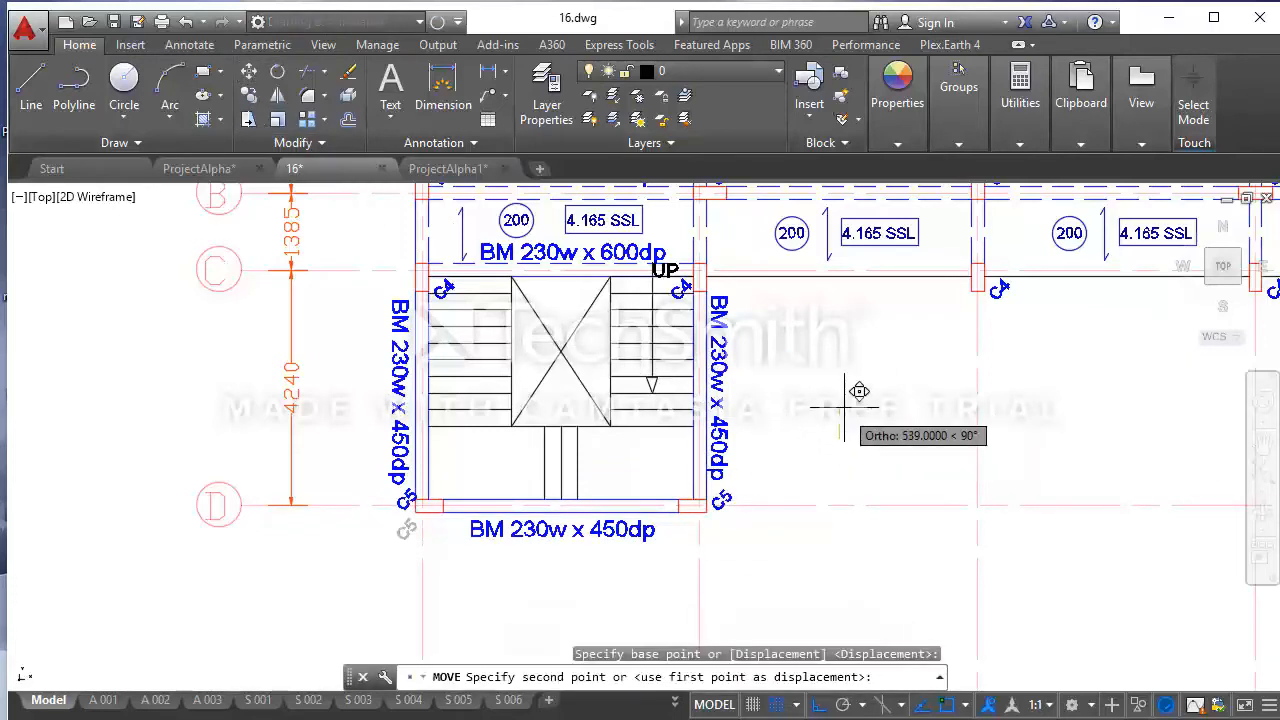
{"action": "left_click", "coordinate": [827, 410]}
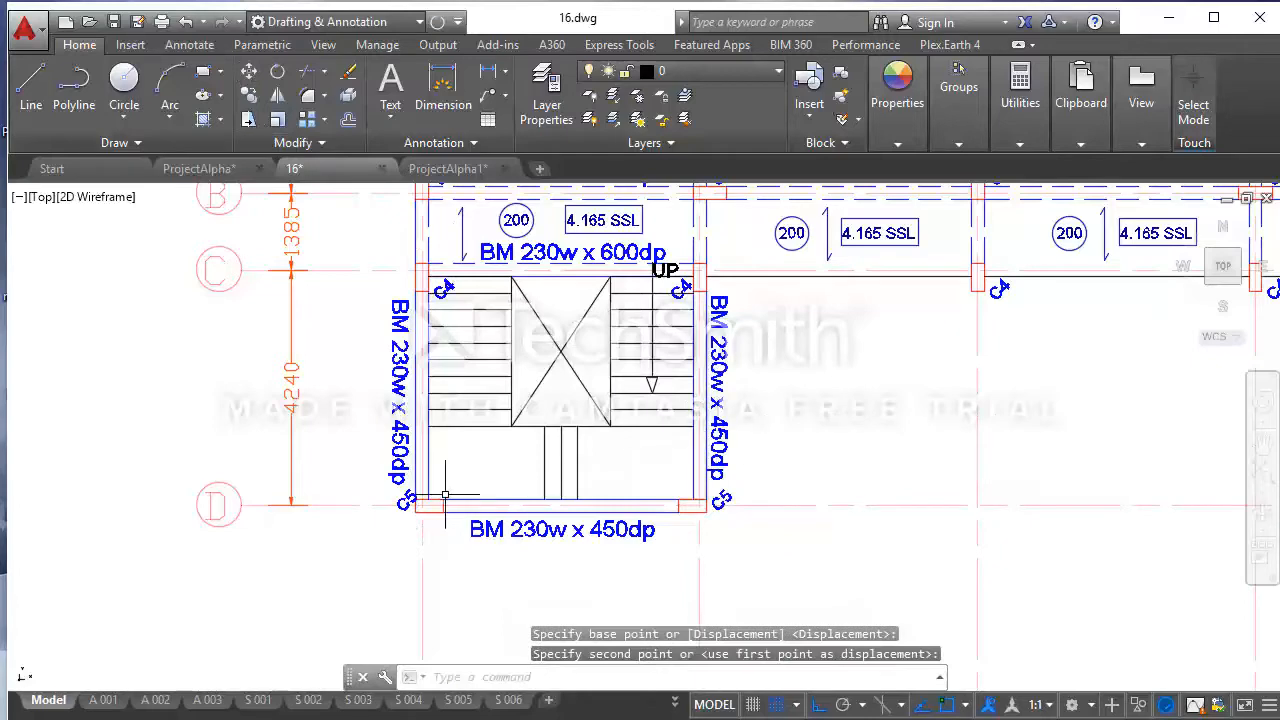
Nudge the left C5 label slightly further left, clear of the column outline at grid D
{"action": "scroll", "coordinate": [445, 494], "scroll_direction": "up", "scroll_amount": 4}
{"action": "left_click", "coordinate": [384, 518]}
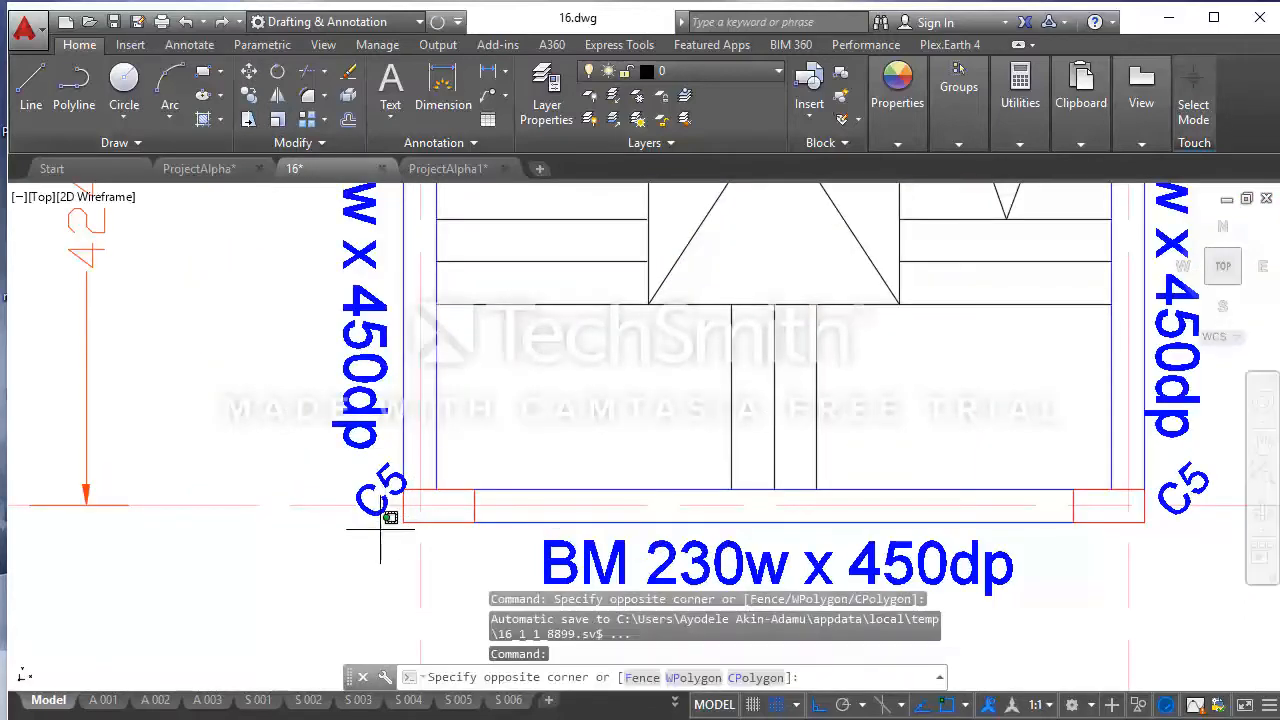
{"action": "left_click", "coordinate": [357, 514]}
{"action": "left_click", "coordinate": [248, 71]}
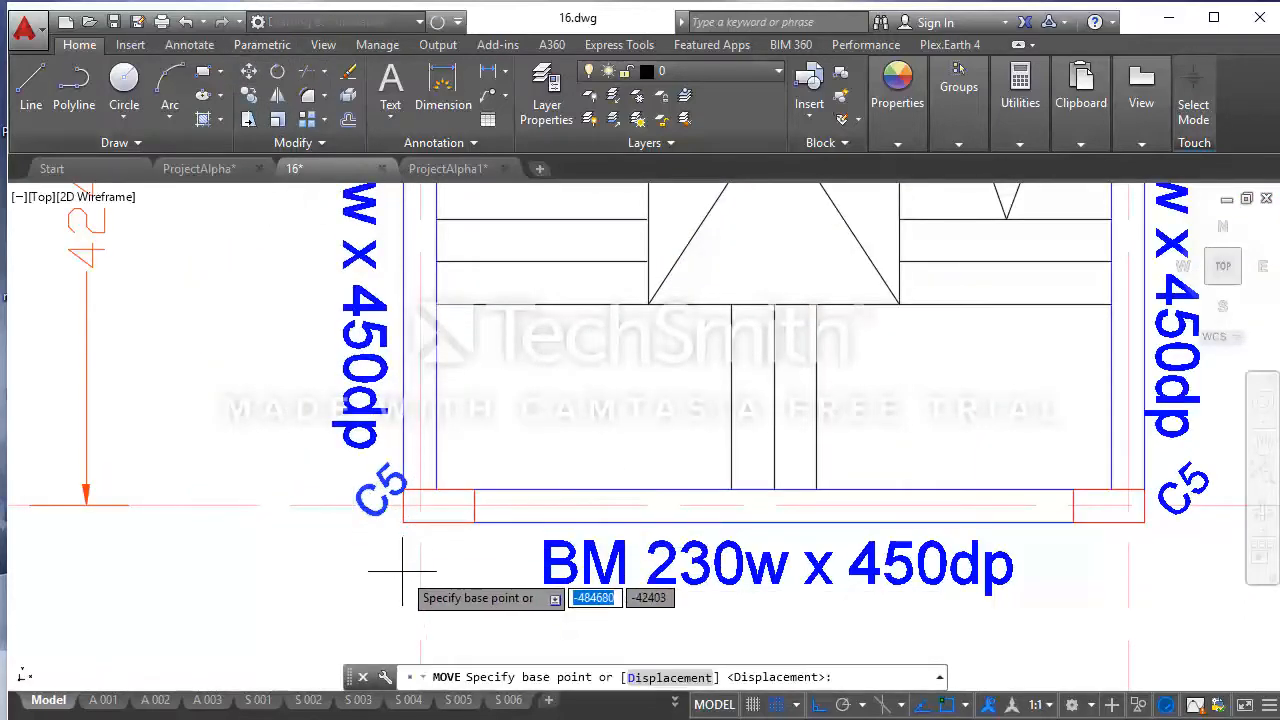
{"action": "left_click", "coordinate": [414, 557]}
Set the colour of the rightmost short vertical line on the left staircase's grid D landing to Yellow
{"action": "scroll", "coordinate": [417, 553], "scroll_direction": "down", "scroll_amount": 4}
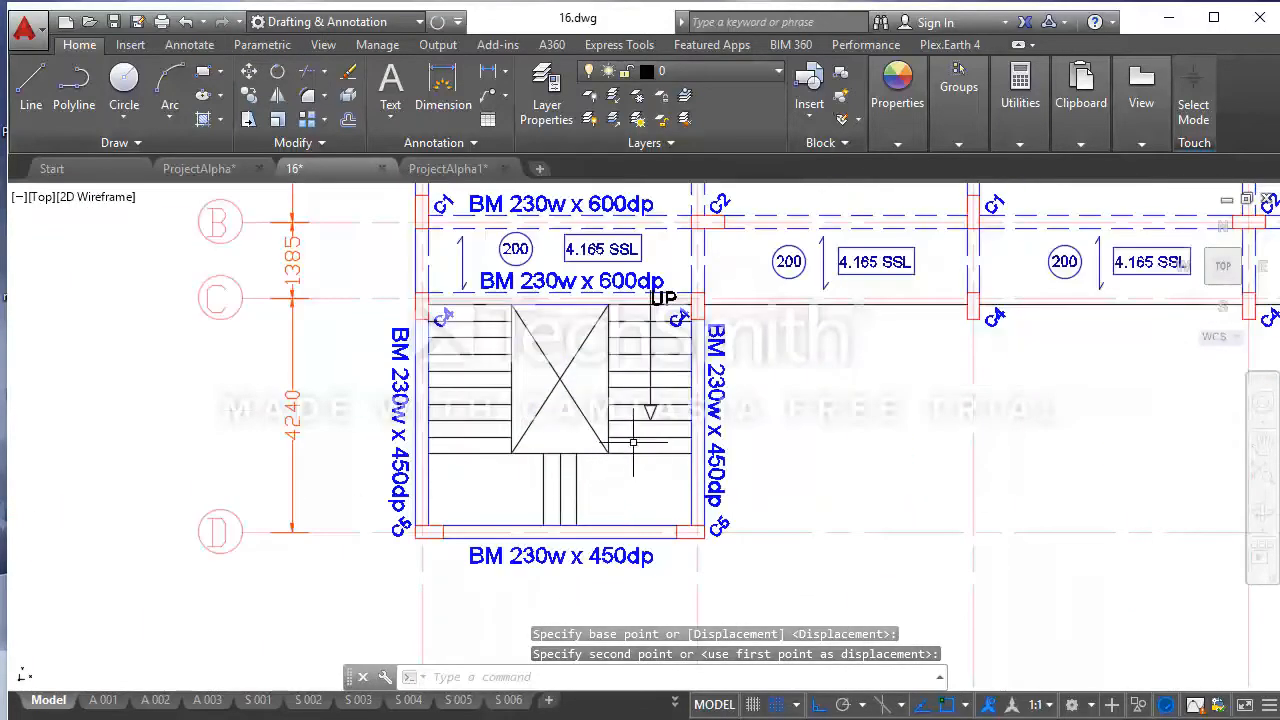
{"action": "left_click", "coordinate": [589, 490]}
{"action": "left_click", "coordinate": [572, 478]}
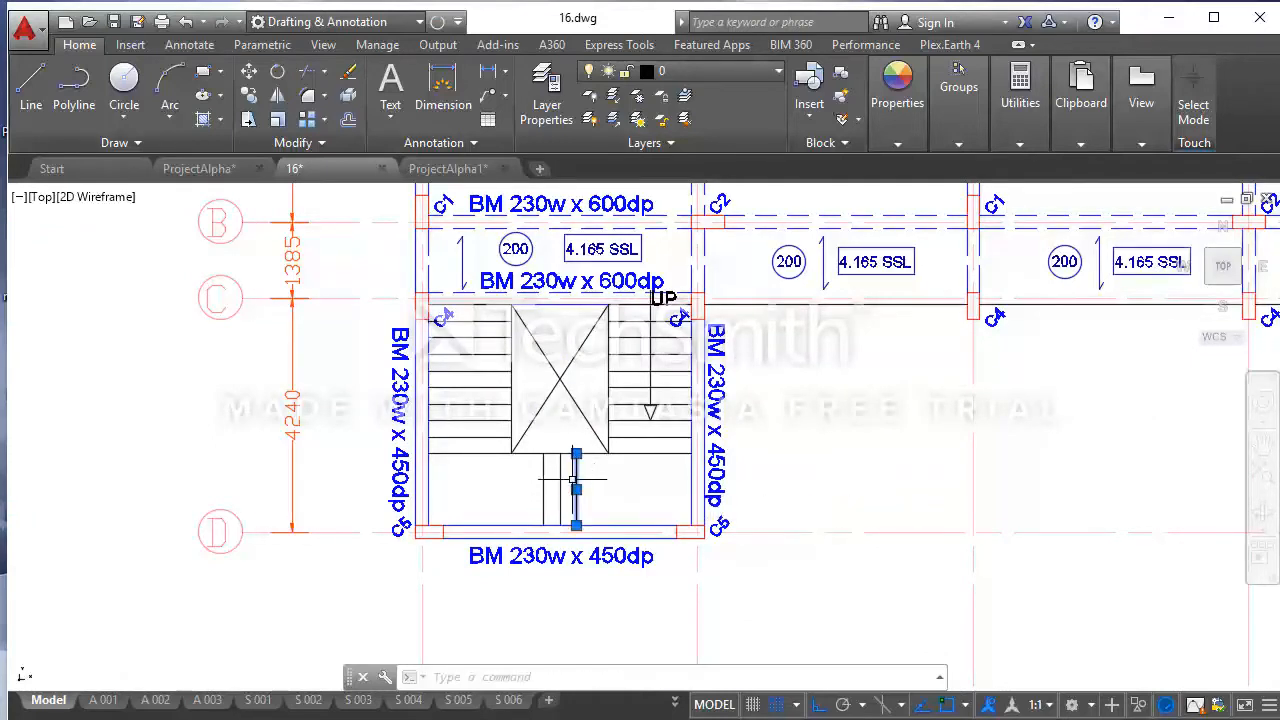
{"action": "right_click", "coordinate": [769, 198]}
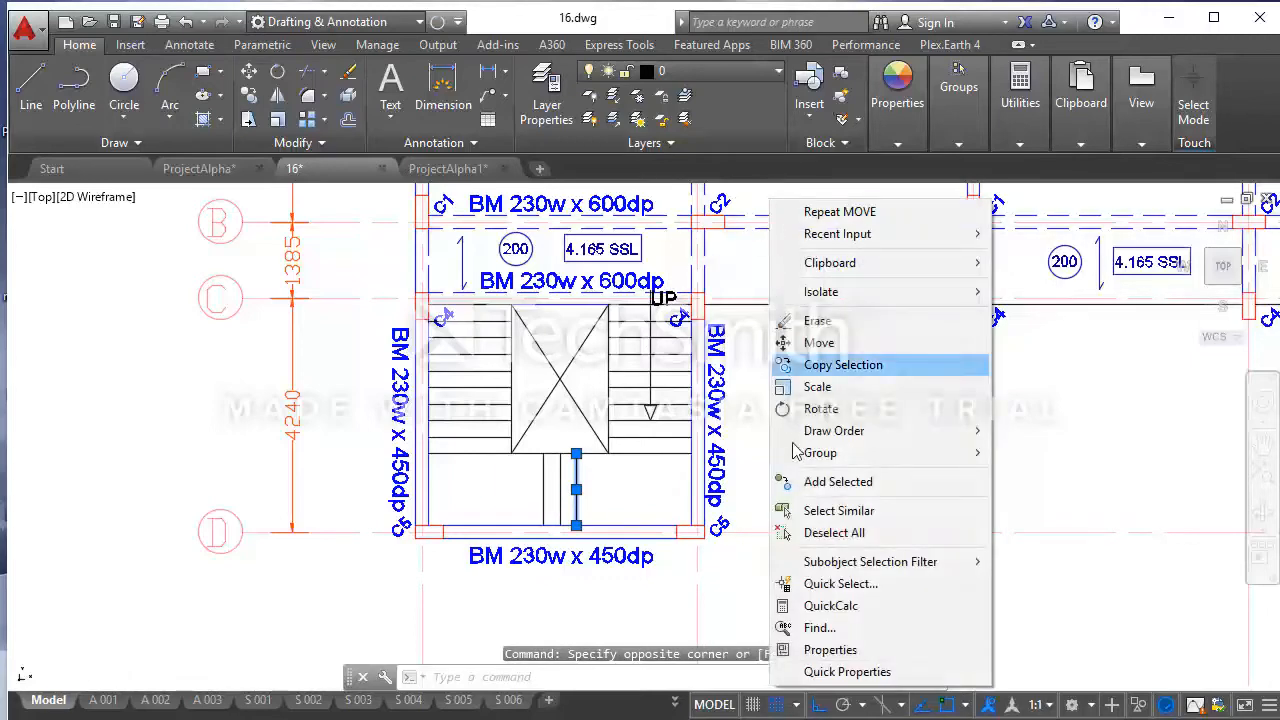
{"action": "left_click", "coordinate": [840, 650]}
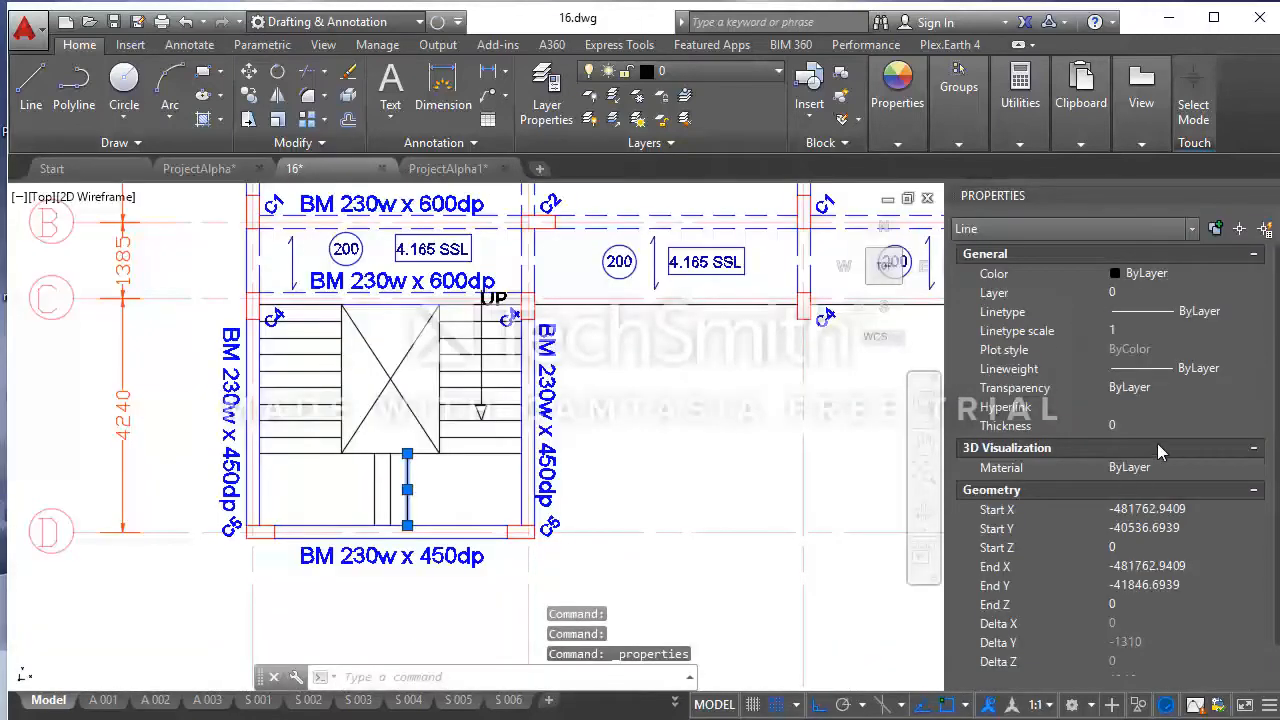
{"action": "left_click", "coordinate": [1172, 277]}
{"action": "left_click", "coordinate": [1190, 274]}
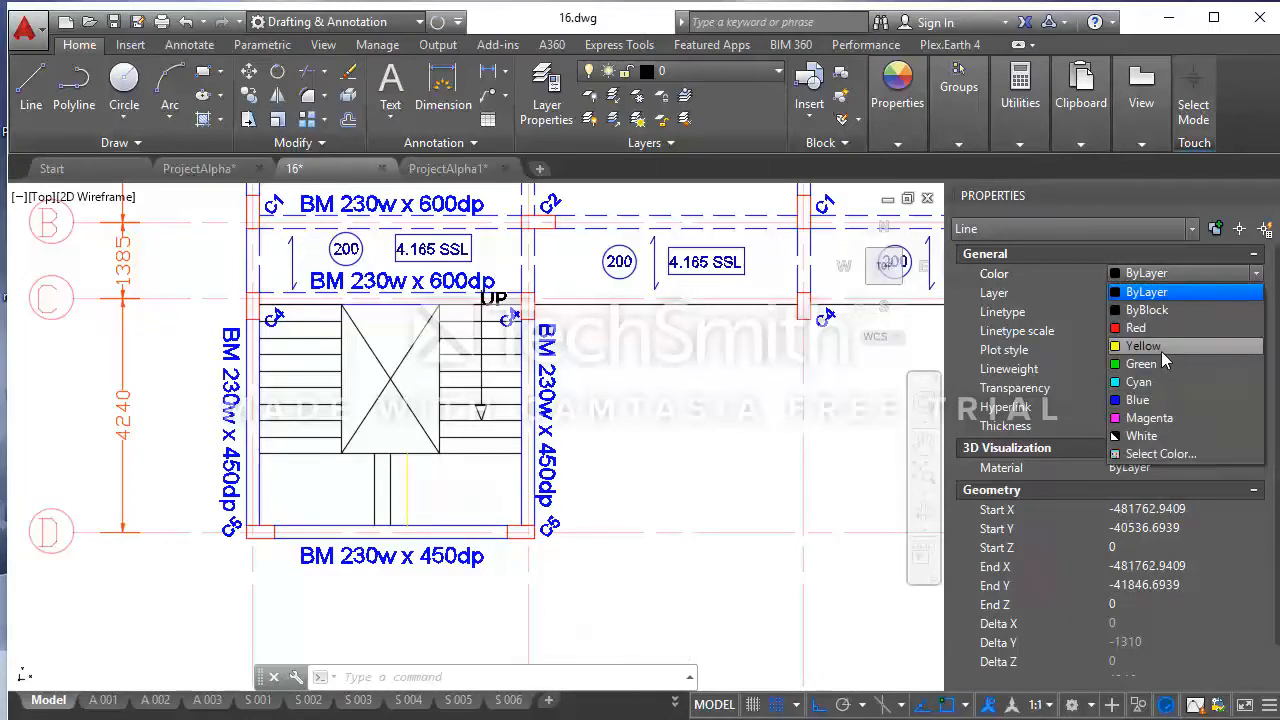
{"action": "left_click", "coordinate": [1143, 346]}
{"action": "key", "text": "Escape"}
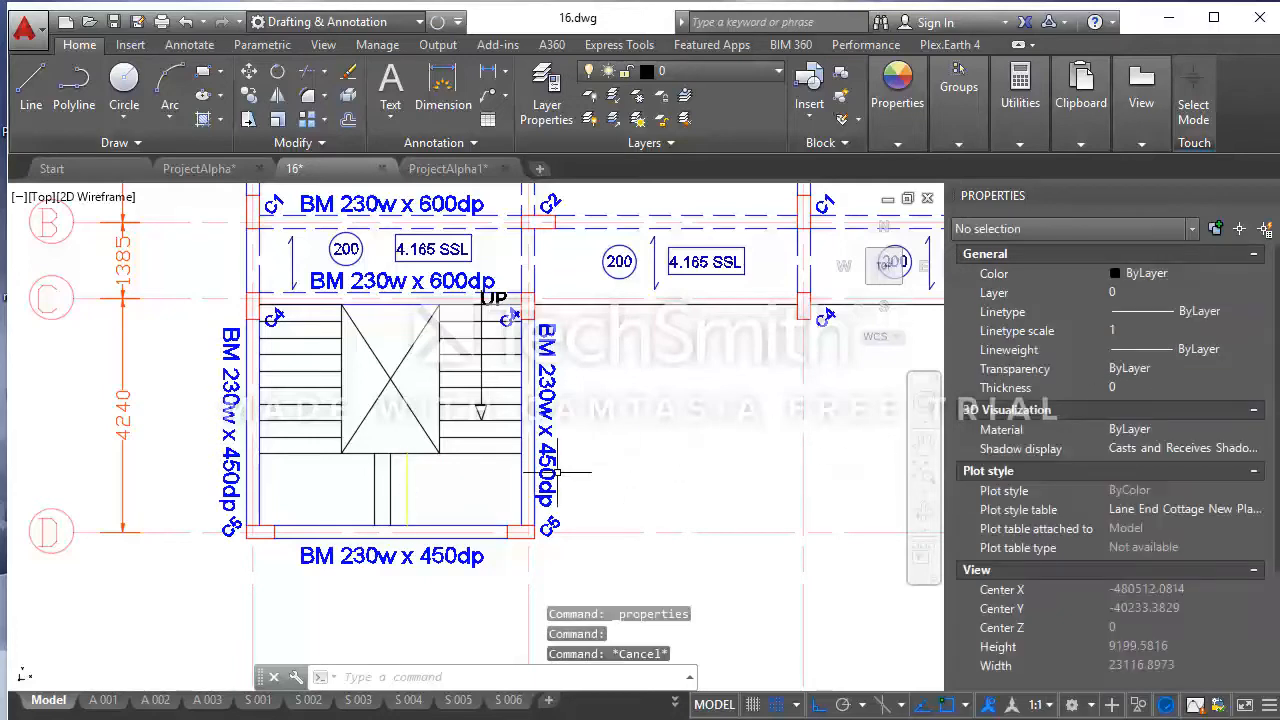
{"action": "left_click", "coordinate": [1268, 195]}
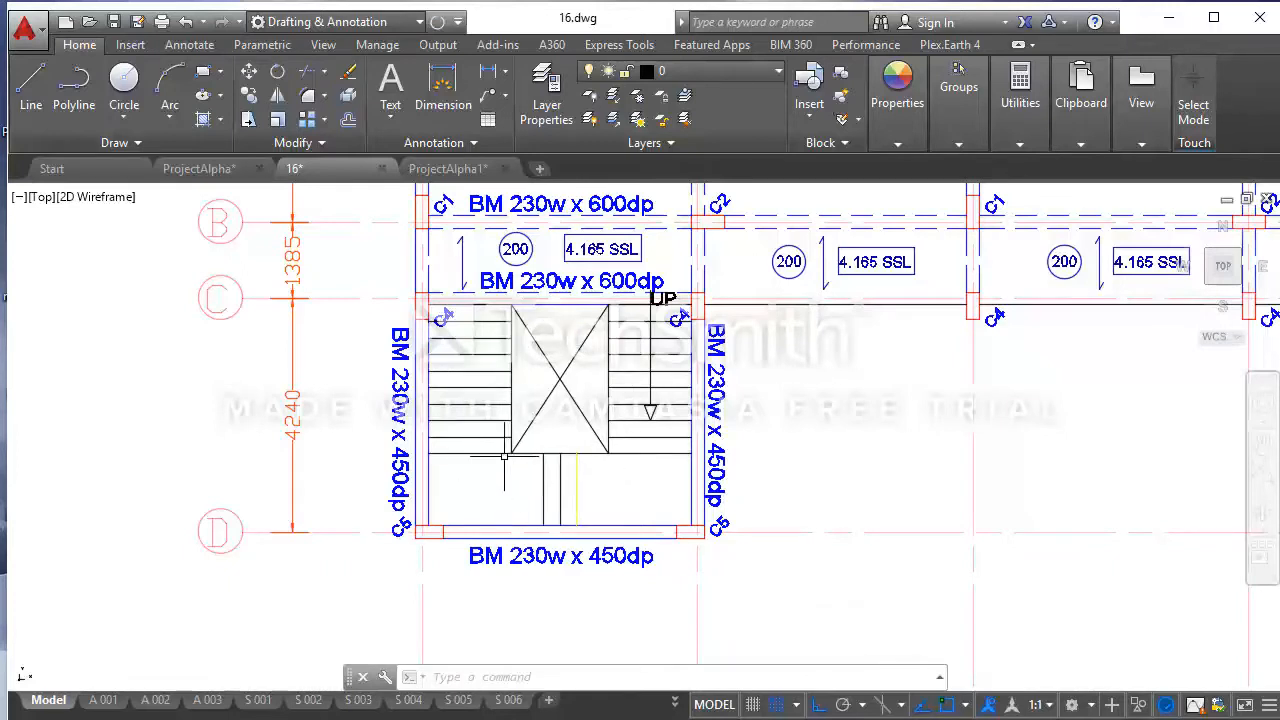
Match the yellow line's properties onto the left staircase's remaining landing lines, left flight treads and crossed central void
{"action": "left_click", "coordinate": [596, 504]}
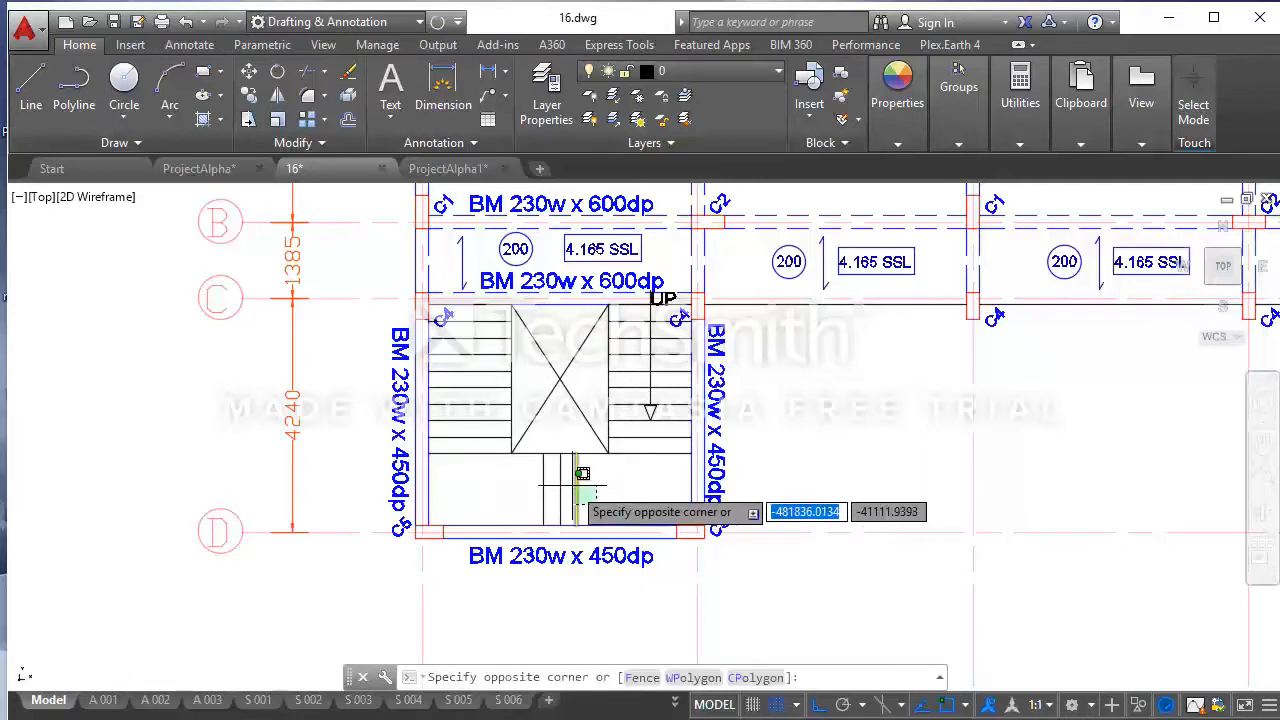
{"action": "left_click", "coordinate": [582, 473]}
{"action": "right_click", "coordinate": [771, 315]}
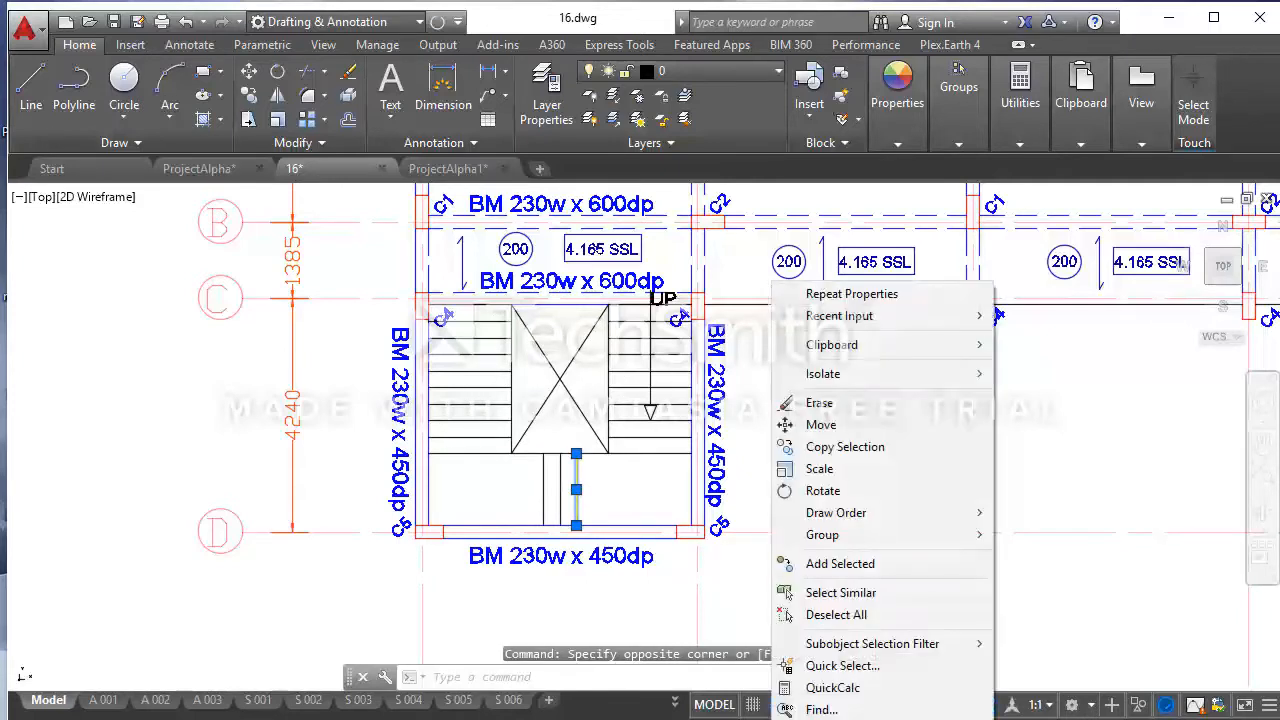
{"action": "right_click", "coordinate": [778, 322]}
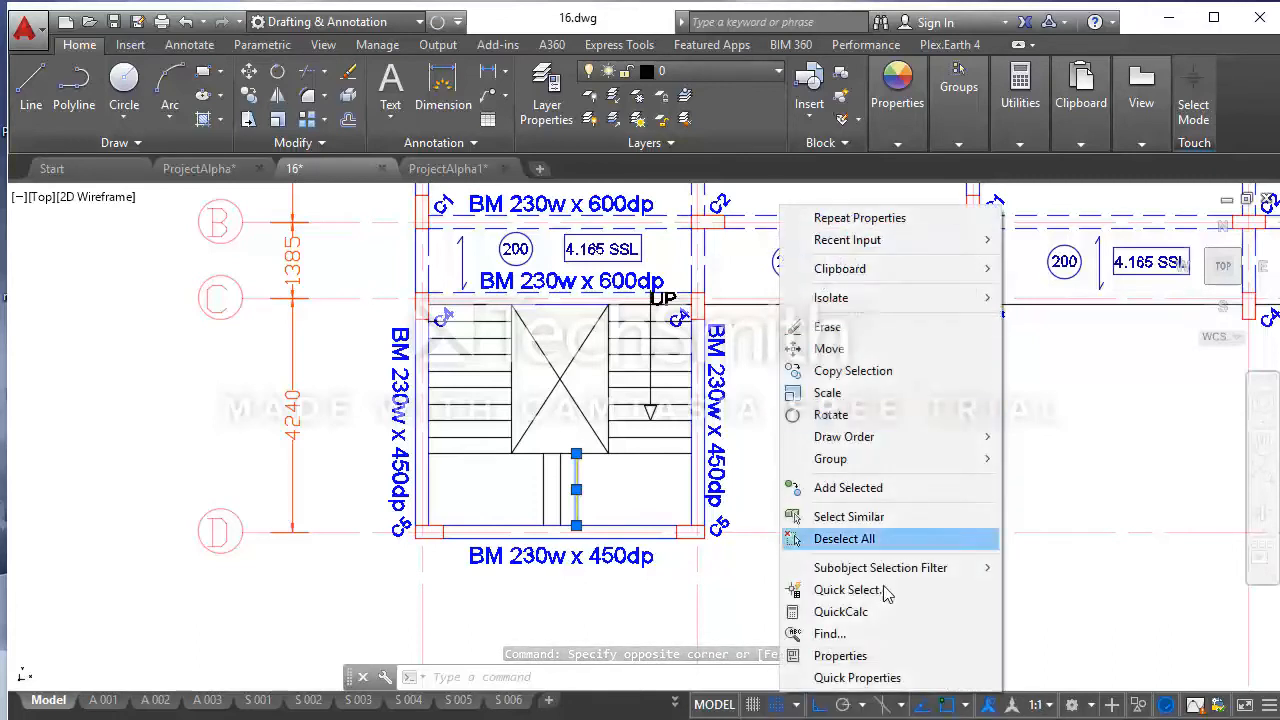
{"action": "left_click", "coordinate": [585, 508]}
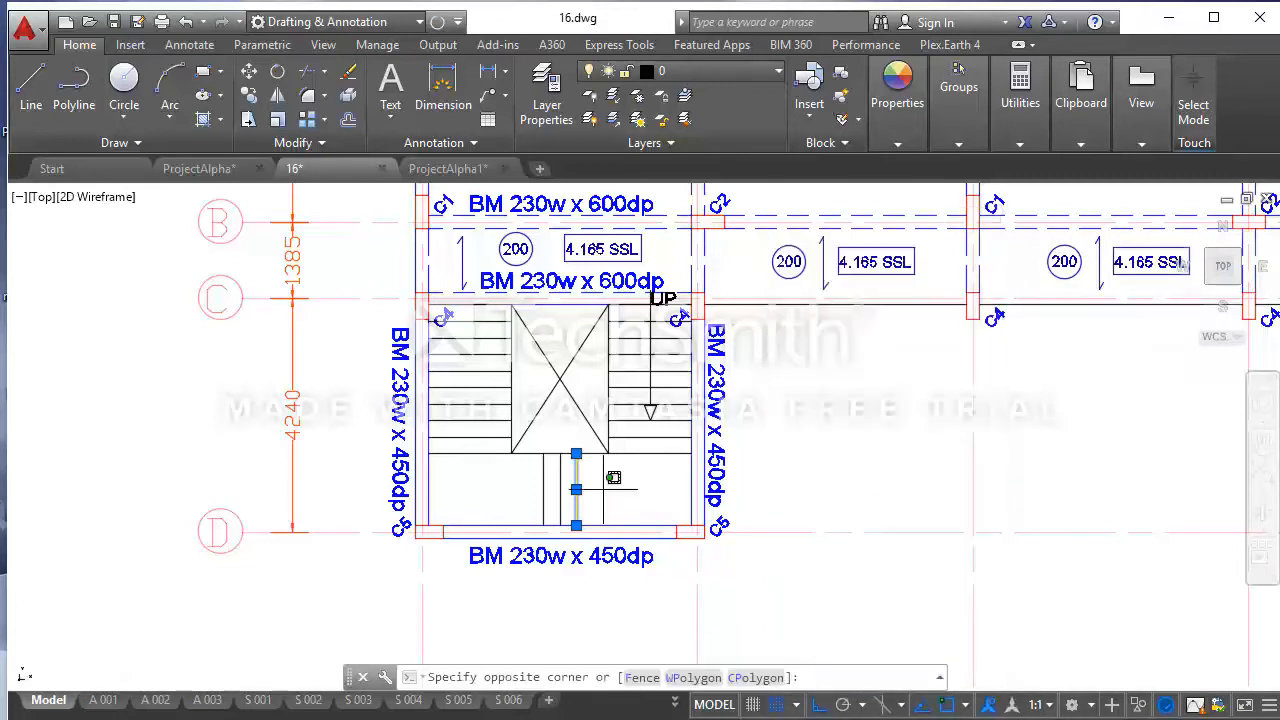
{"action": "left_click", "coordinate": [609, 500]}
{"action": "left_click", "coordinate": [609, 500]}
{"action": "type", "text": "m"}
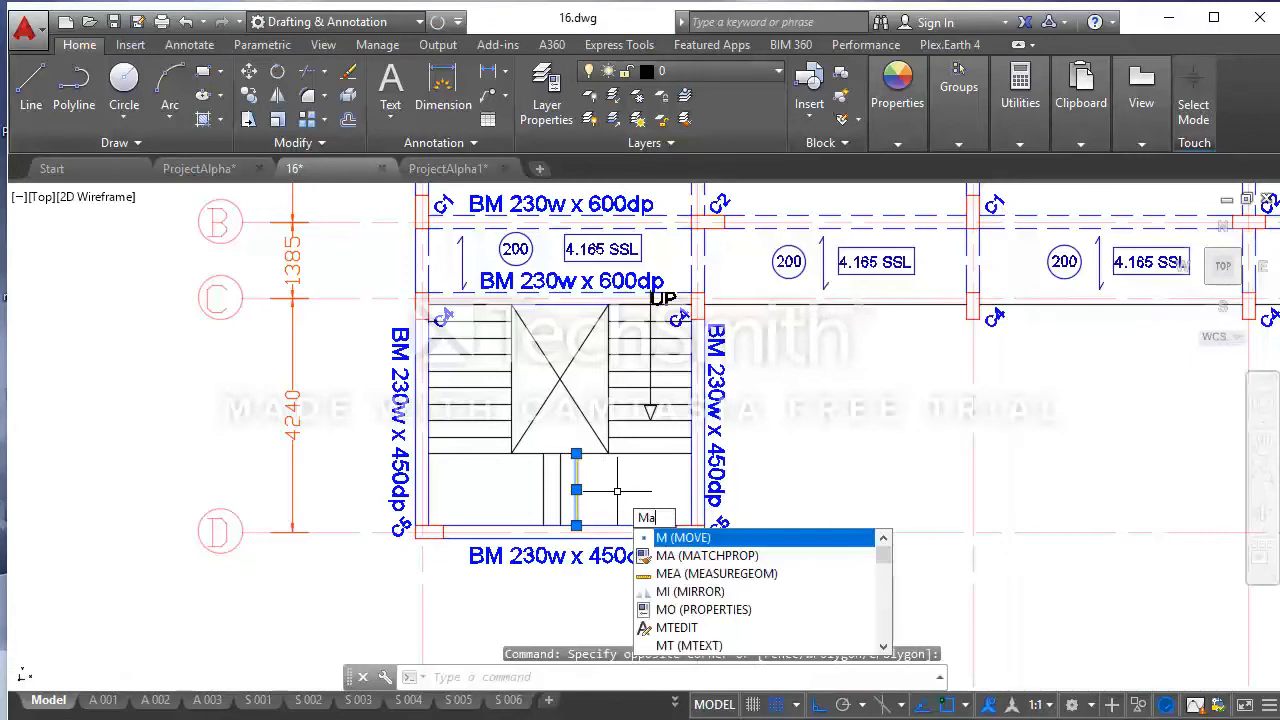
{"action": "type", "text": "a"}
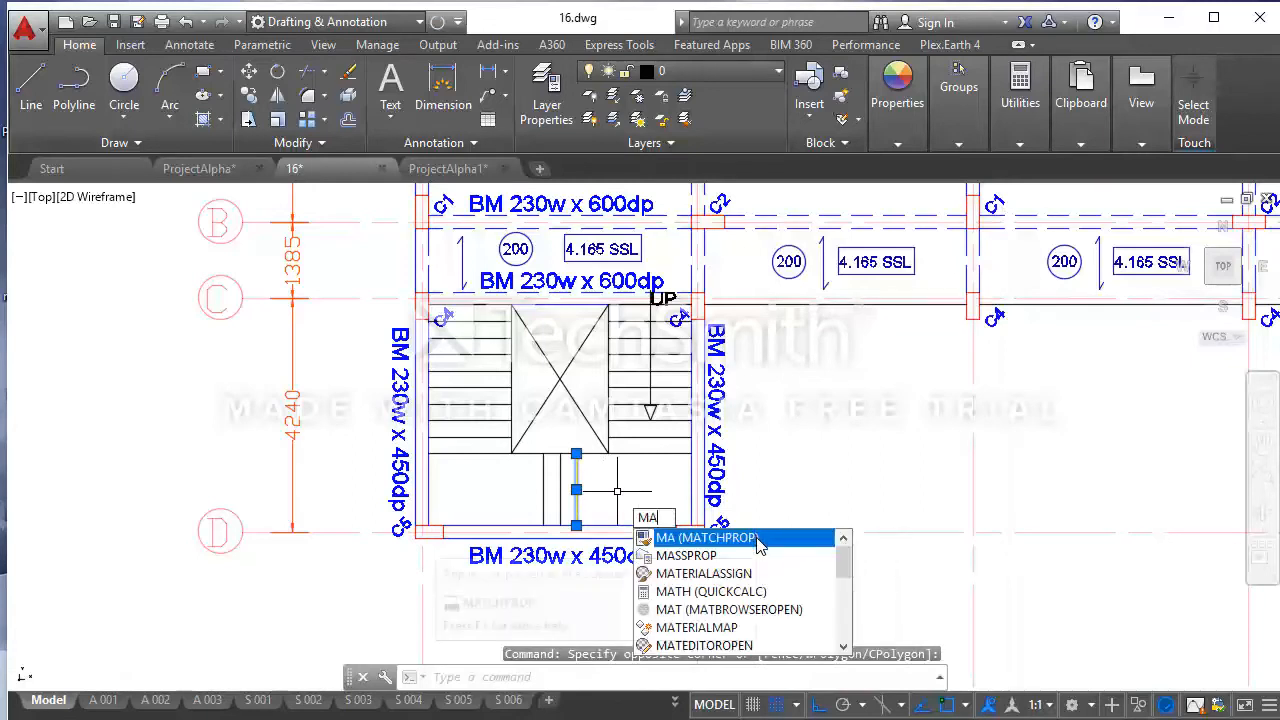
{"action": "left_click", "coordinate": [758, 540]}
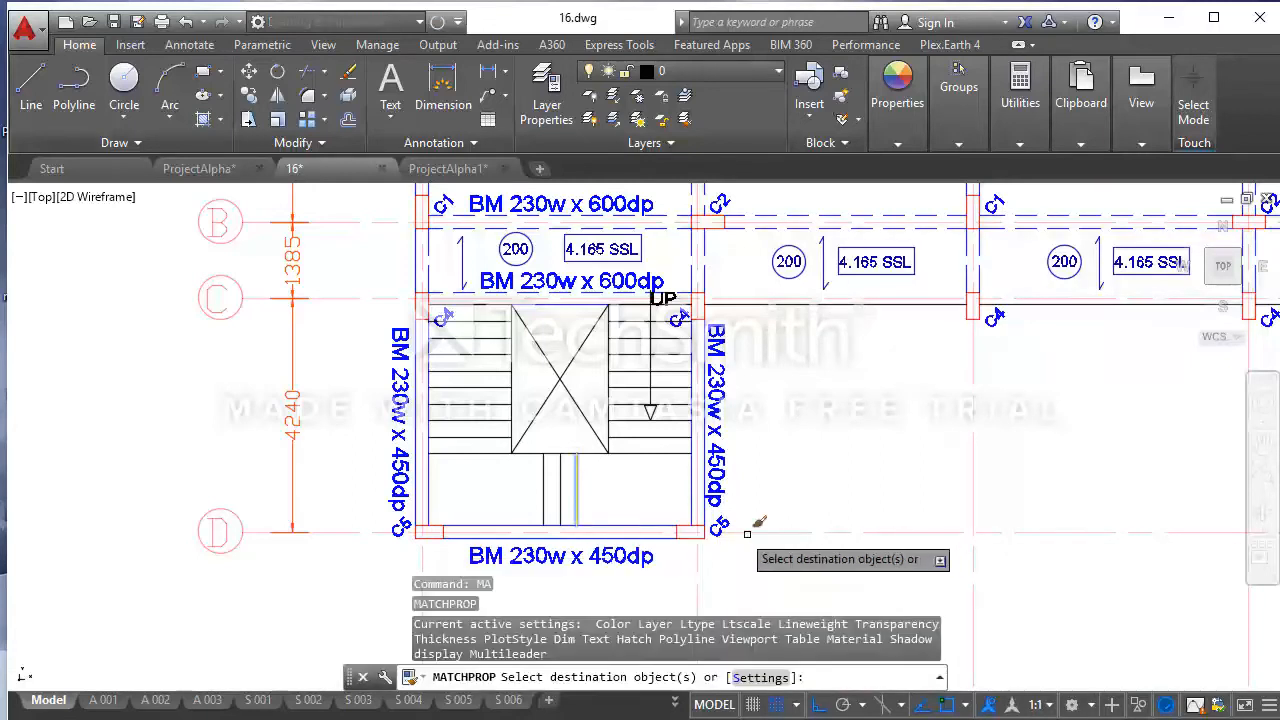
{"action": "left_click", "coordinate": [572, 496]}
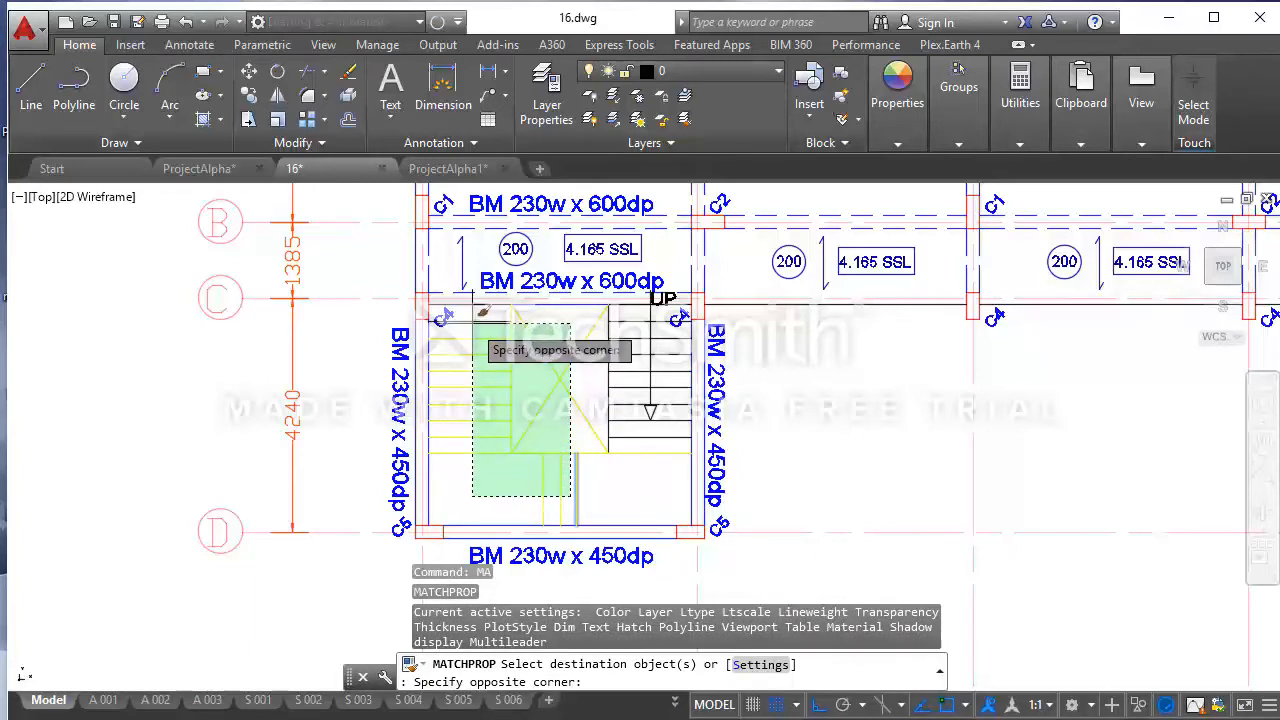
{"action": "left_click", "coordinate": [473, 316]}
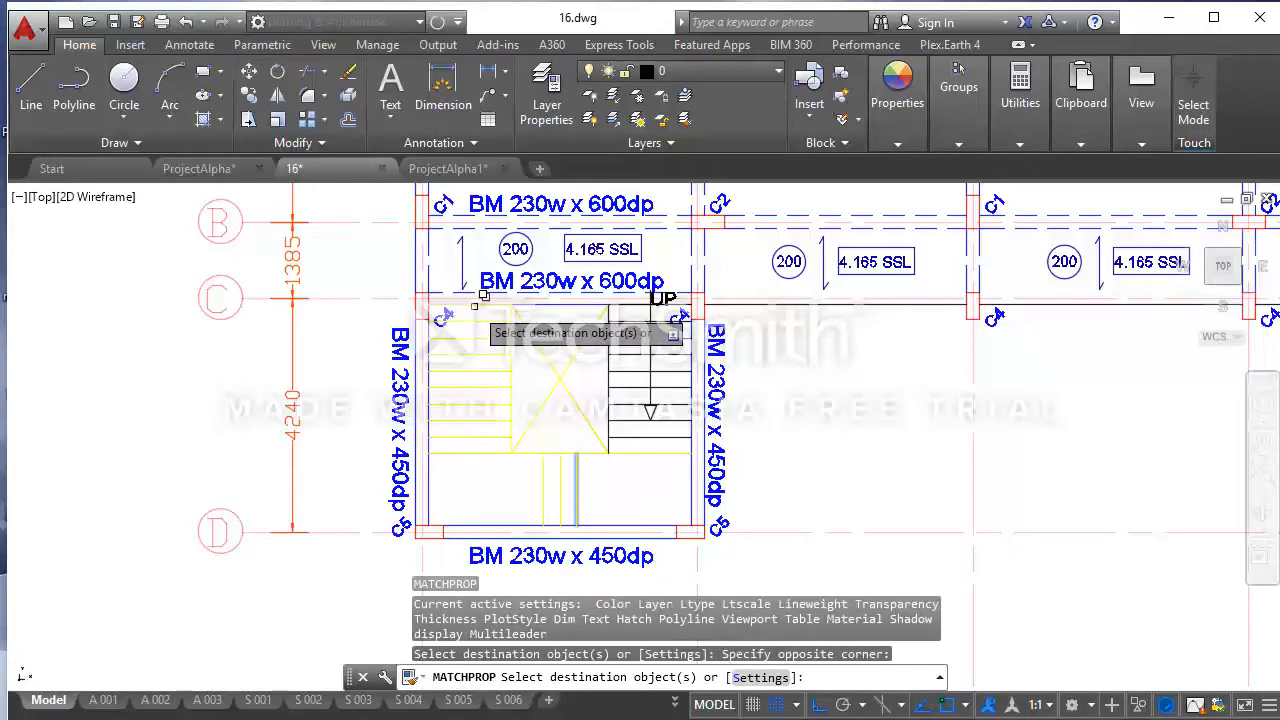
Apply the same yellow properties to the left staircase's black edge line near grid C and its right flight treads
{"action": "left_click", "coordinate": [484, 296]}
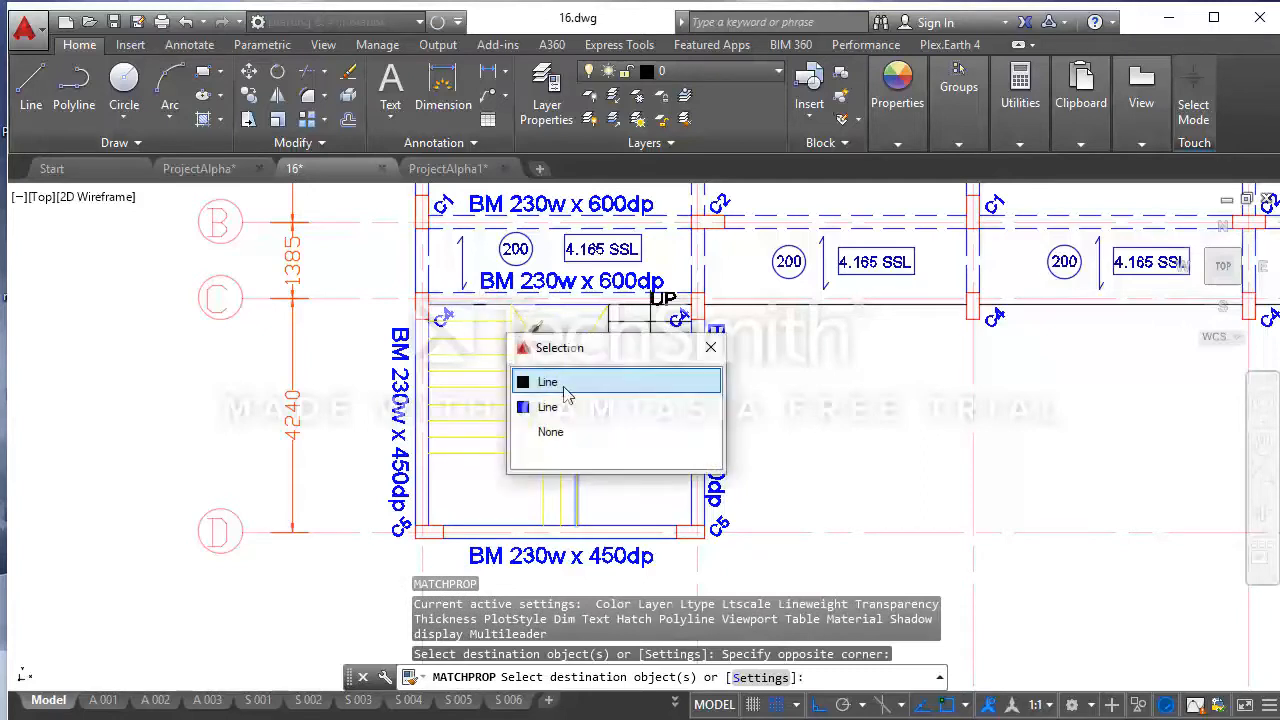
{"action": "left_click", "coordinate": [567, 382]}
{"action": "left_click", "coordinate": [632, 470]}
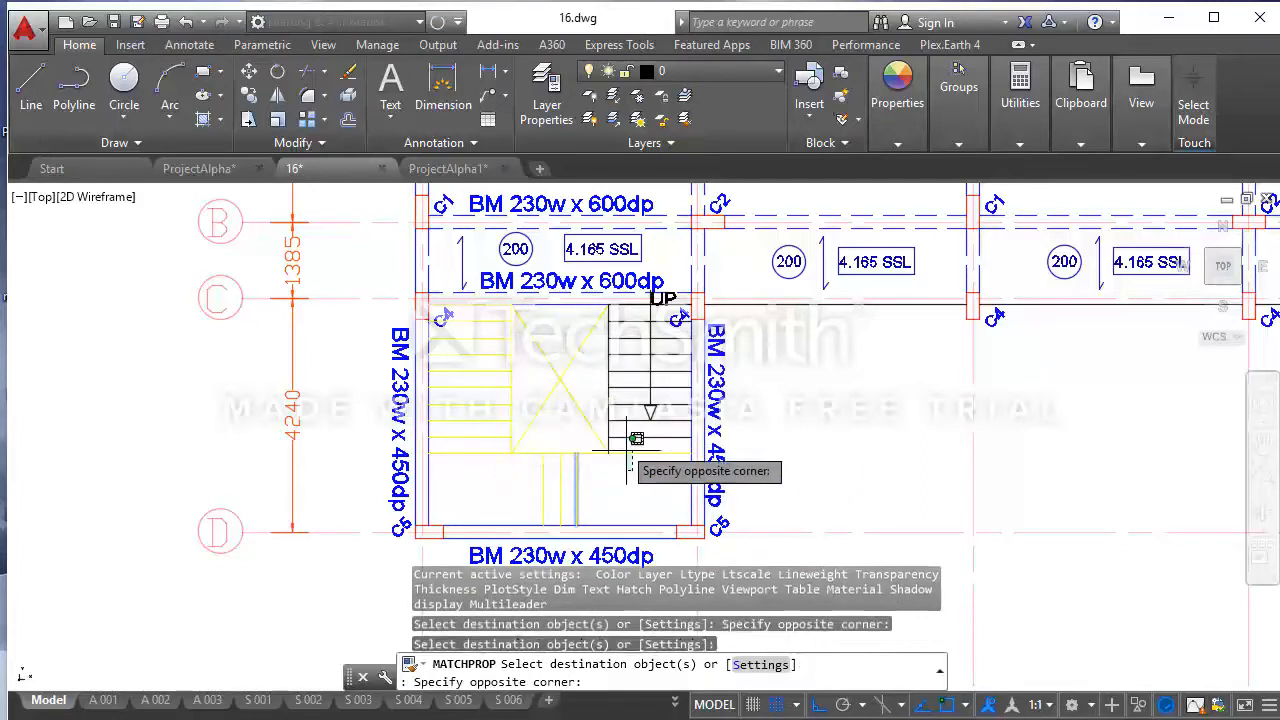
{"action": "left_click", "coordinate": [595, 320]}
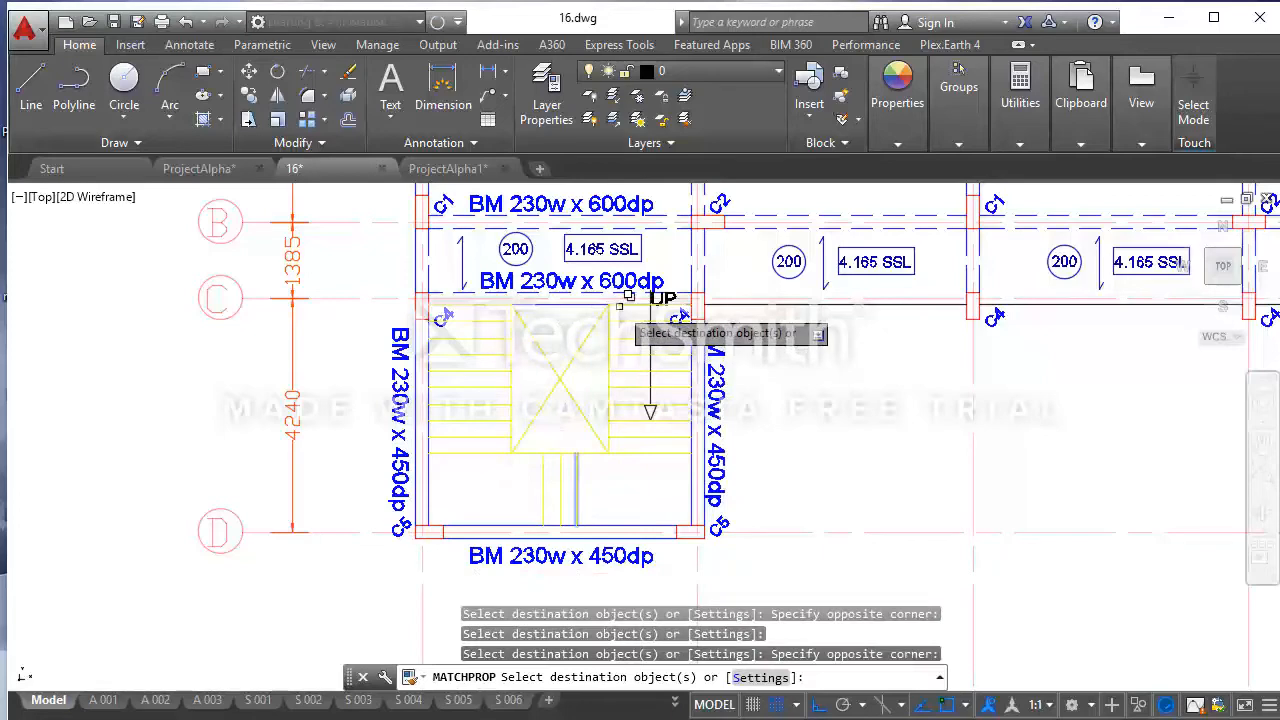
{"action": "left_click", "coordinate": [637, 370]}
{"action": "left_click", "coordinate": [687, 390]}
Apply the matched yellow properties to the treads of both flights and the central divider of the staircase beside grid 6A
{"action": "scroll", "coordinate": [751, 396], "scroll_direction": "down", "scroll_amount": 5}
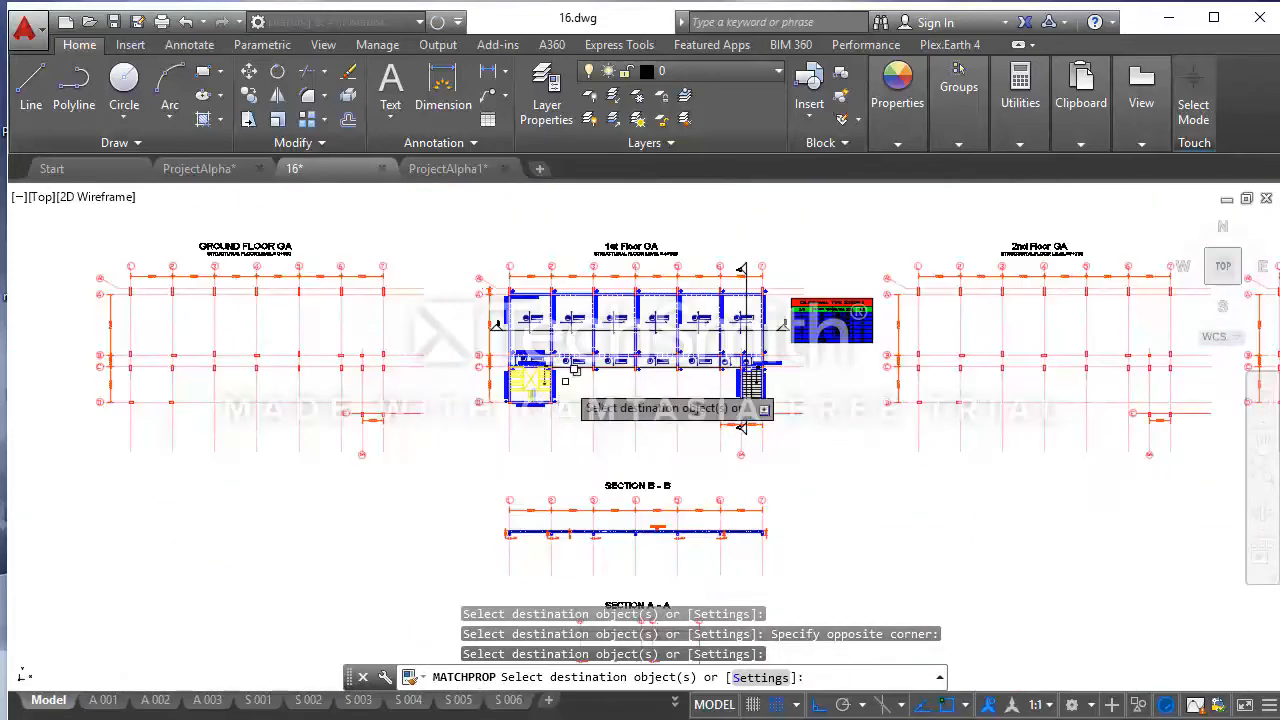
{"action": "scroll", "coordinate": [751, 396], "scroll_direction": "up", "scroll_amount": 4}
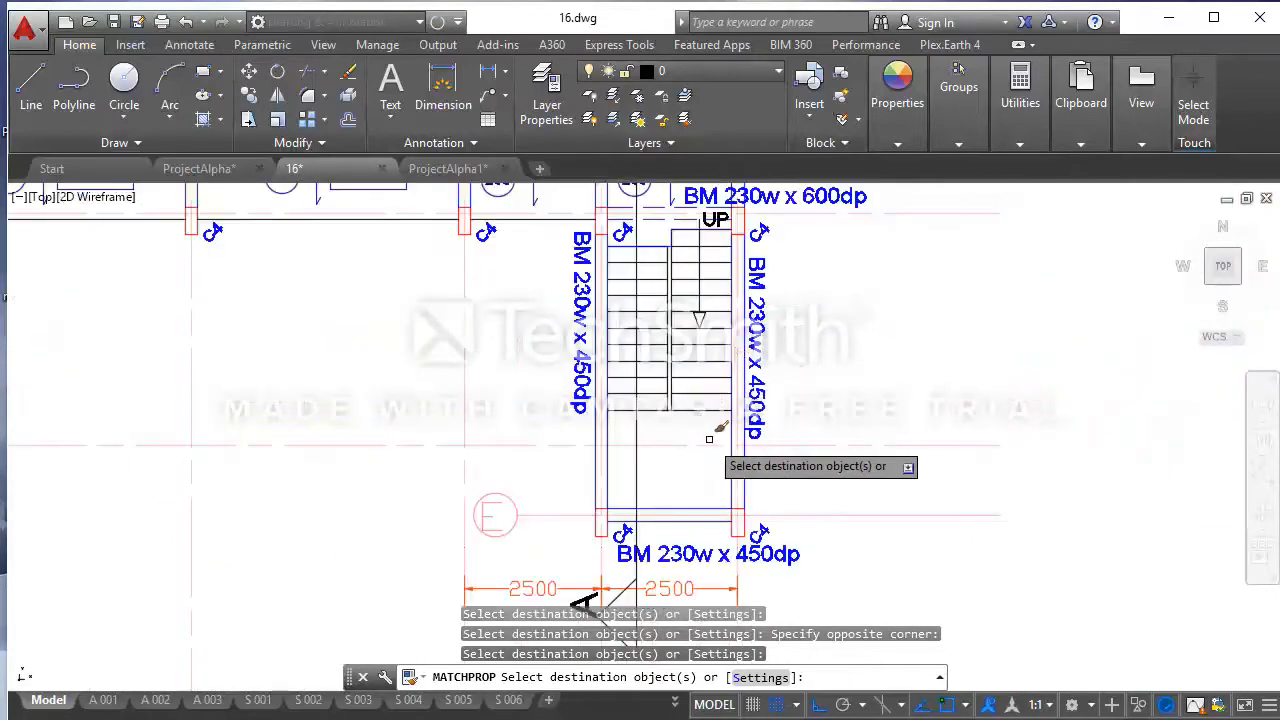
{"action": "left_click", "coordinate": [711, 402]}
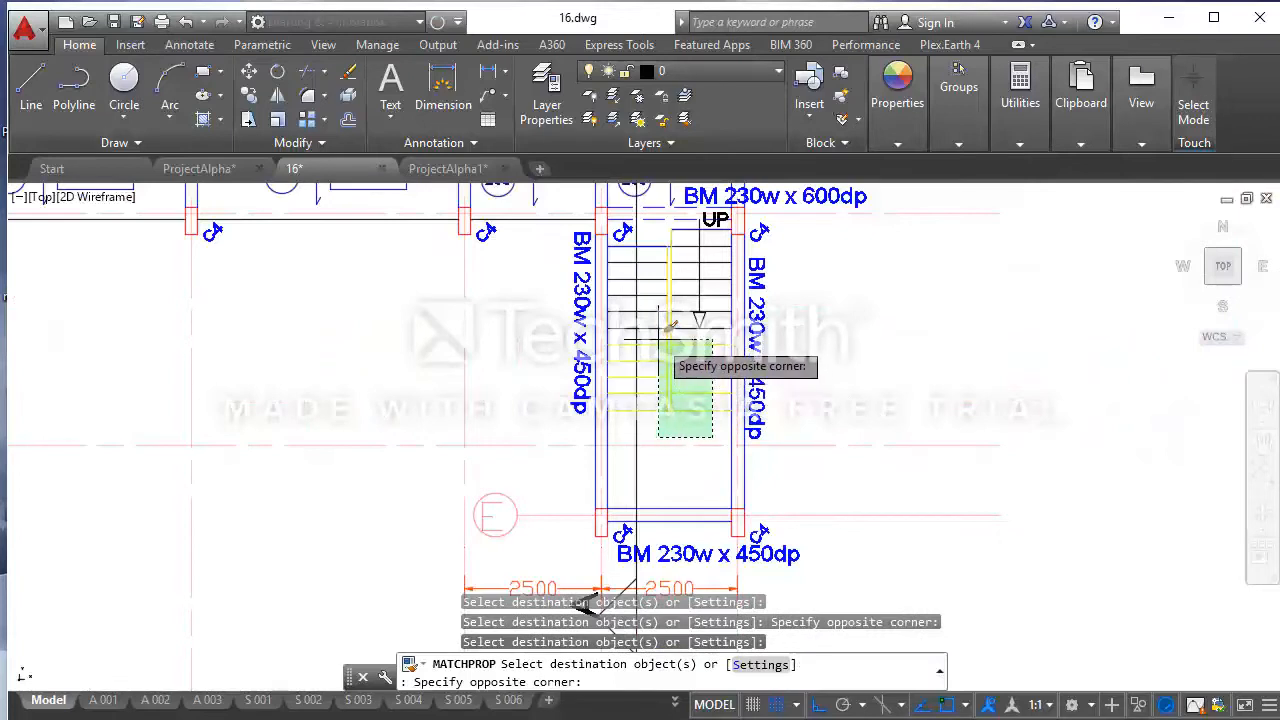
{"action": "left_click", "coordinate": [658, 340]}
{"action": "left_click", "coordinate": [658, 337]}
{"action": "left_click", "coordinate": [655, 244]}
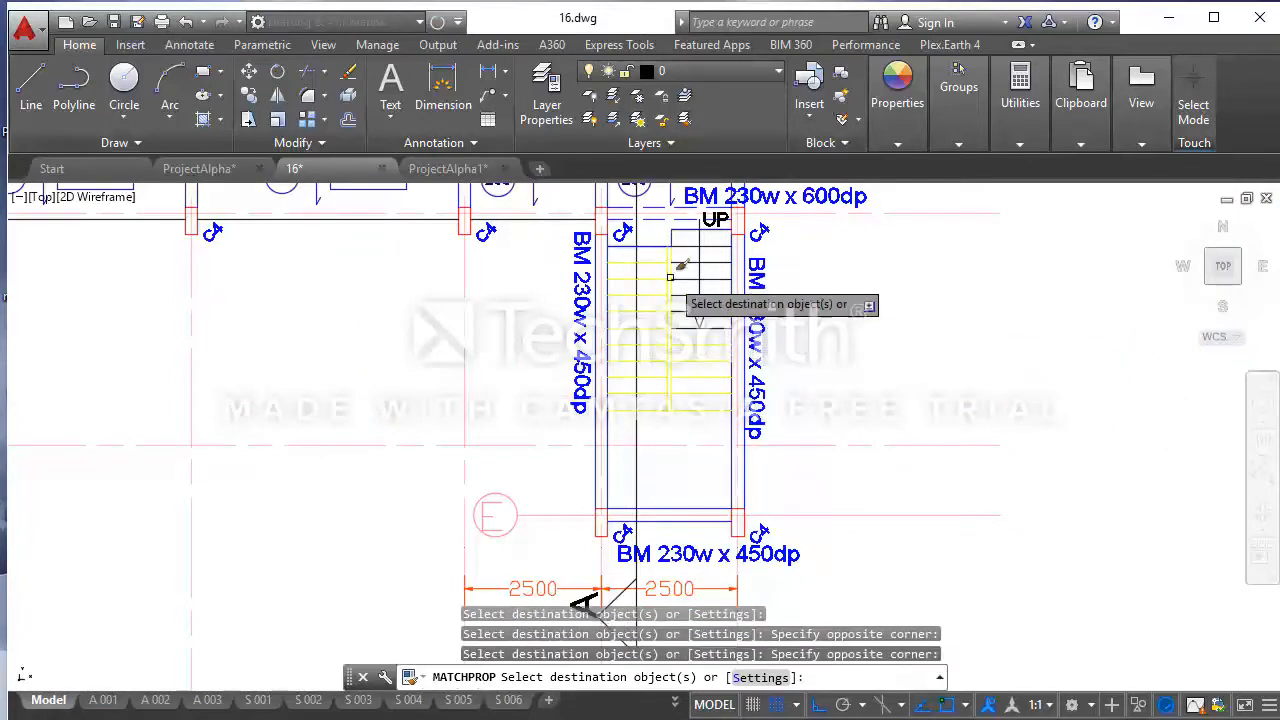
{"action": "left_click", "coordinate": [722, 336]}
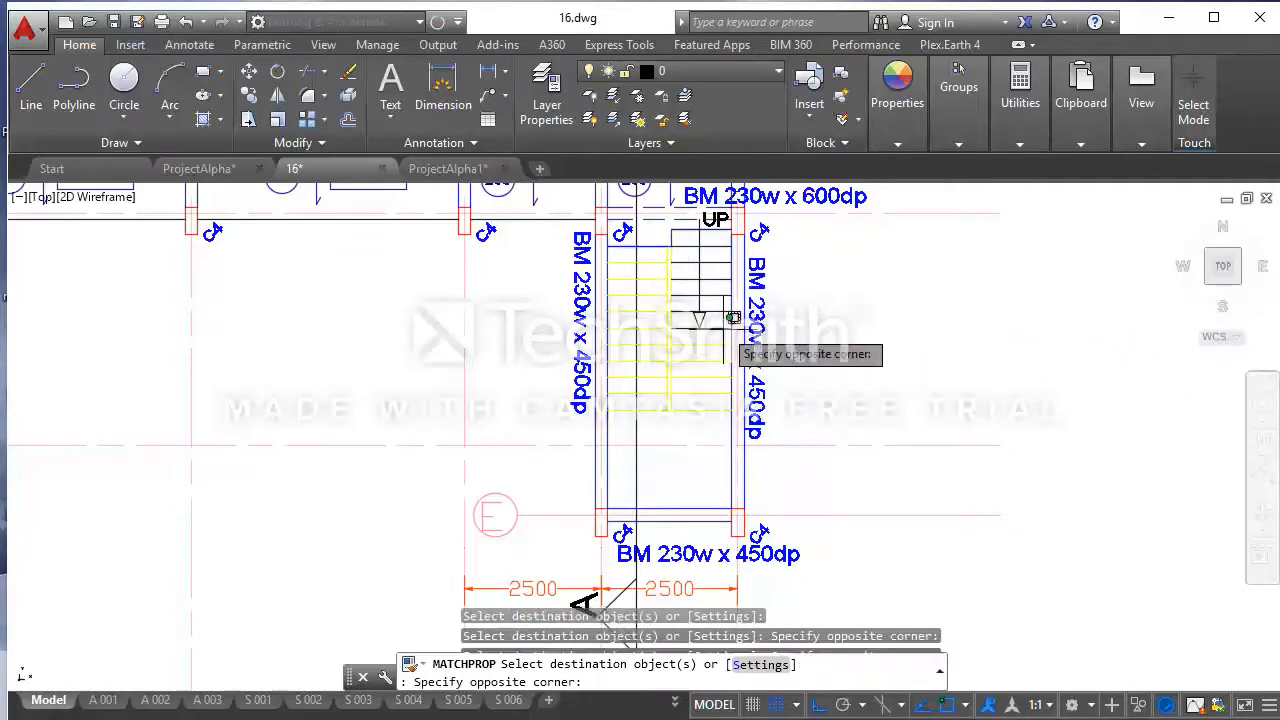
{"action": "left_click", "coordinate": [724, 234]}
Apply the yellow properties to the black lines overlapping the blue edges at the head of the right staircase, and finish matching
{"action": "left_click", "coordinate": [666, 236]}
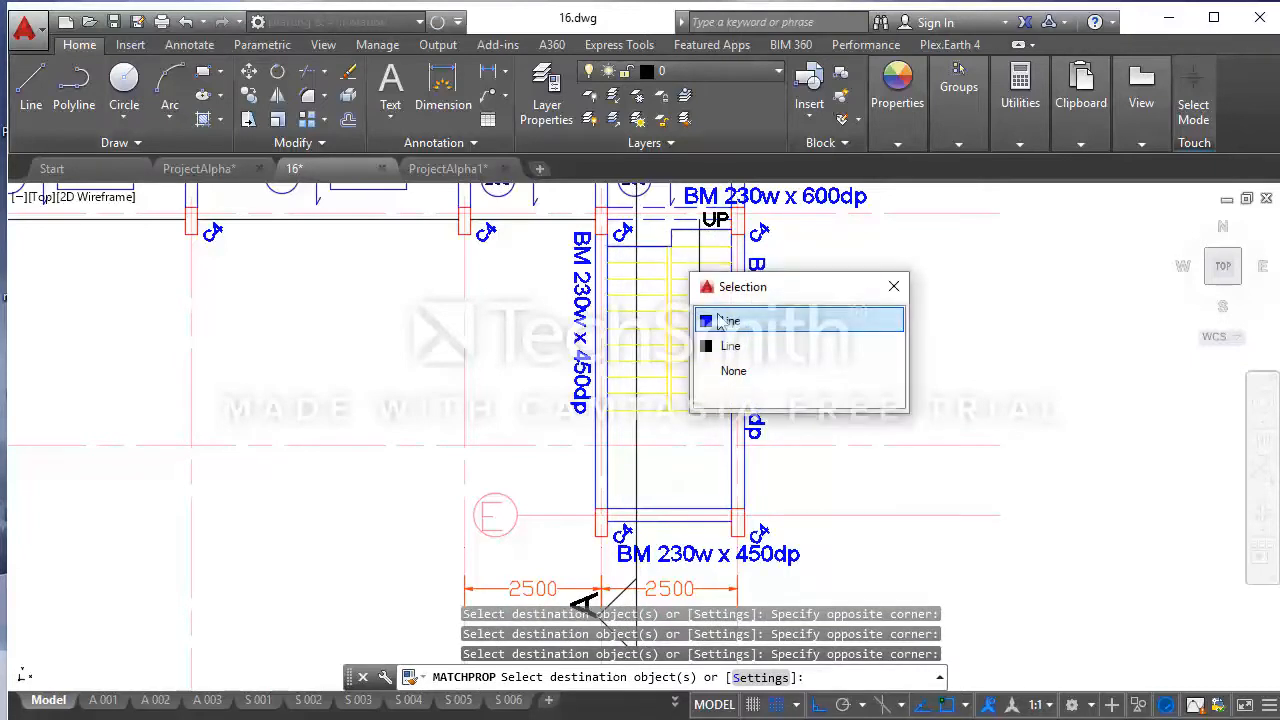
{"action": "left_click", "coordinate": [732, 344]}
{"action": "left_click", "coordinate": [697, 219]}
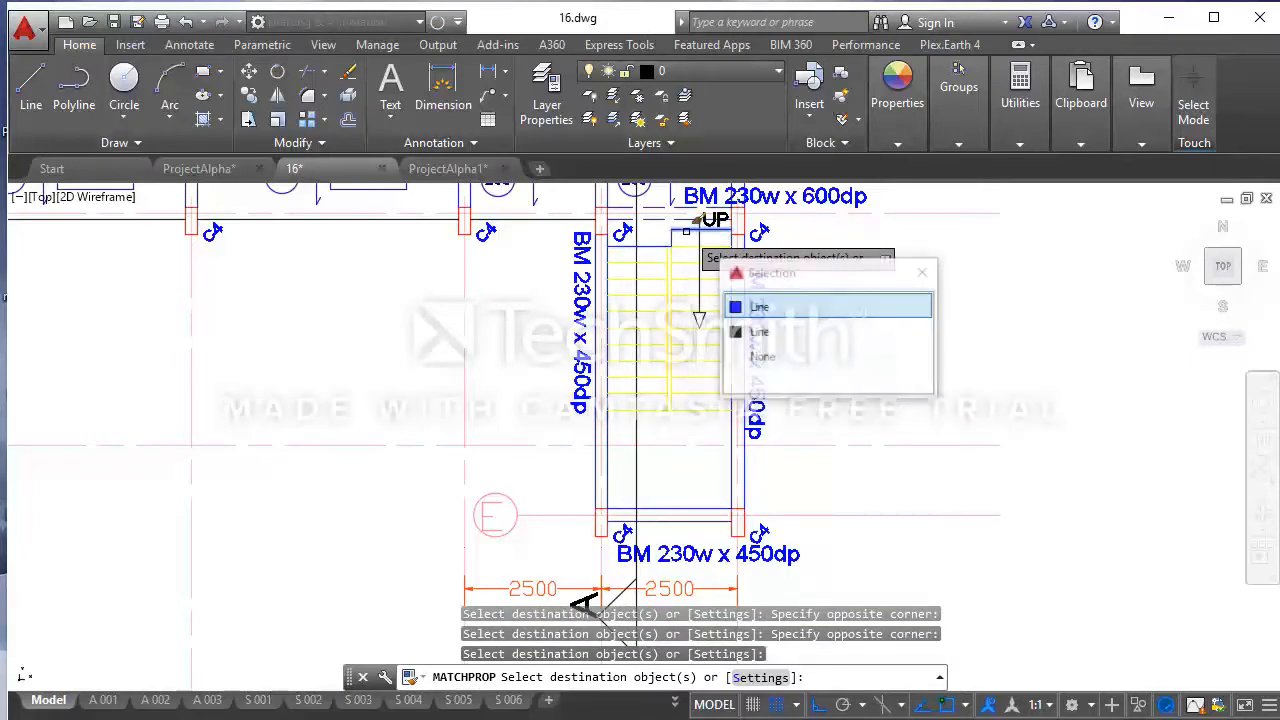
{"action": "left_click", "coordinate": [762, 331]}
{"action": "scroll", "coordinate": [765, 405], "scroll_direction": "down", "scroll_amount": 4}
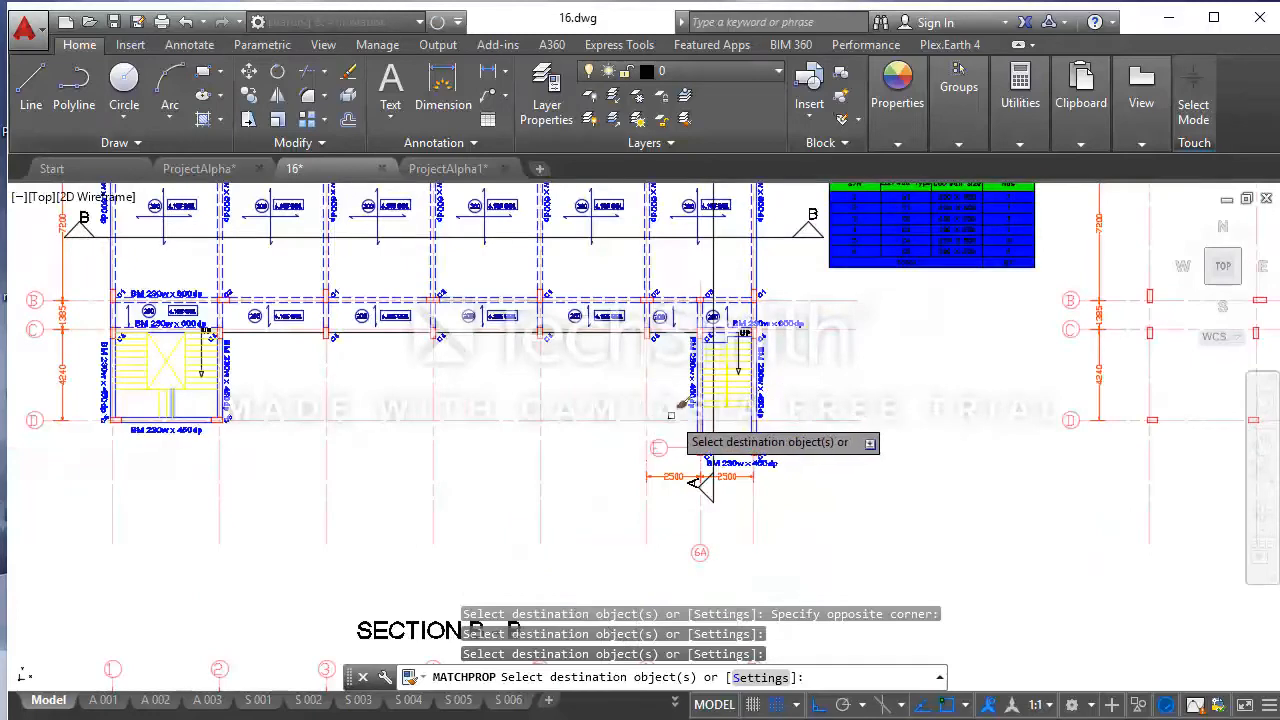
{"action": "key", "text": "Escape"}
Examine the beam and slab edge lines along grid C and around the right staircase
{"action": "scroll", "coordinate": [600, 350], "scroll_direction": "up", "scroll_amount": 3}
{"action": "scroll", "coordinate": [614, 354], "scroll_direction": "down", "scroll_amount": 1}
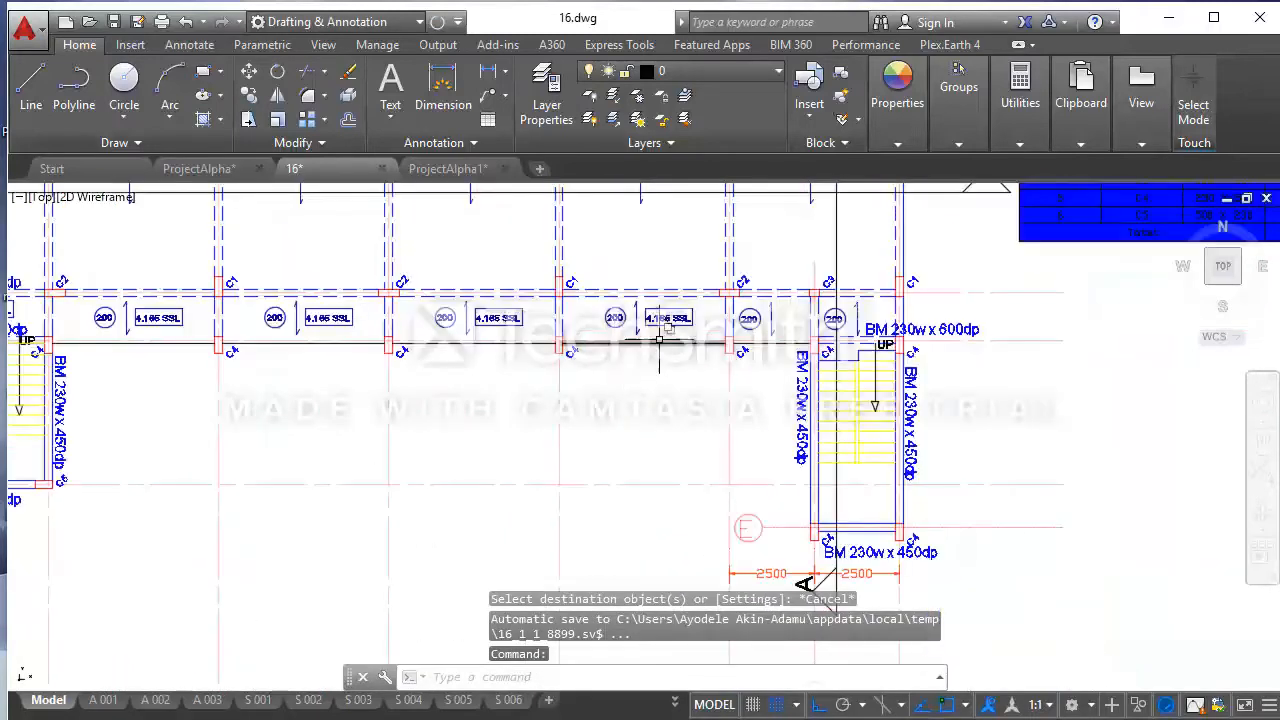
{"action": "scroll", "coordinate": [706, 338], "scroll_direction": "up", "scroll_amount": 2}
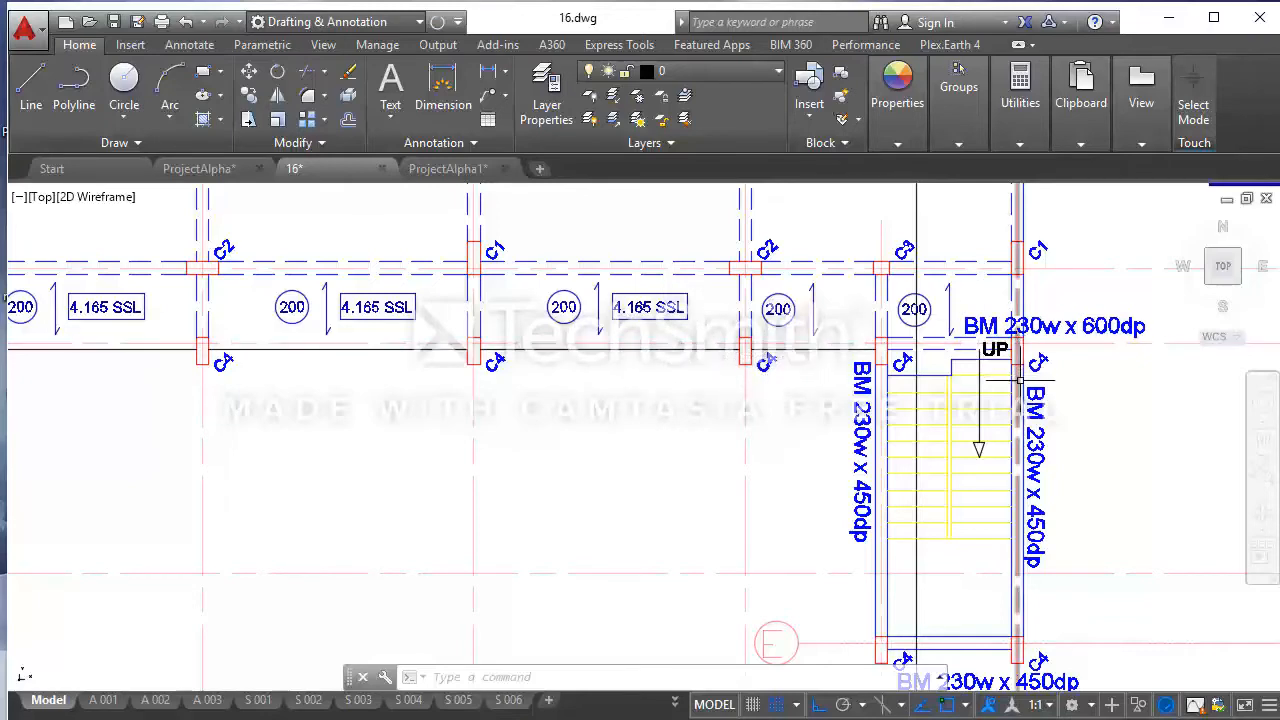
{"action": "scroll", "coordinate": [1020, 378], "scroll_direction": "down", "scroll_amount": 3}
{"action": "scroll", "coordinate": [1030, 345], "scroll_direction": "up", "scroll_amount": 3}
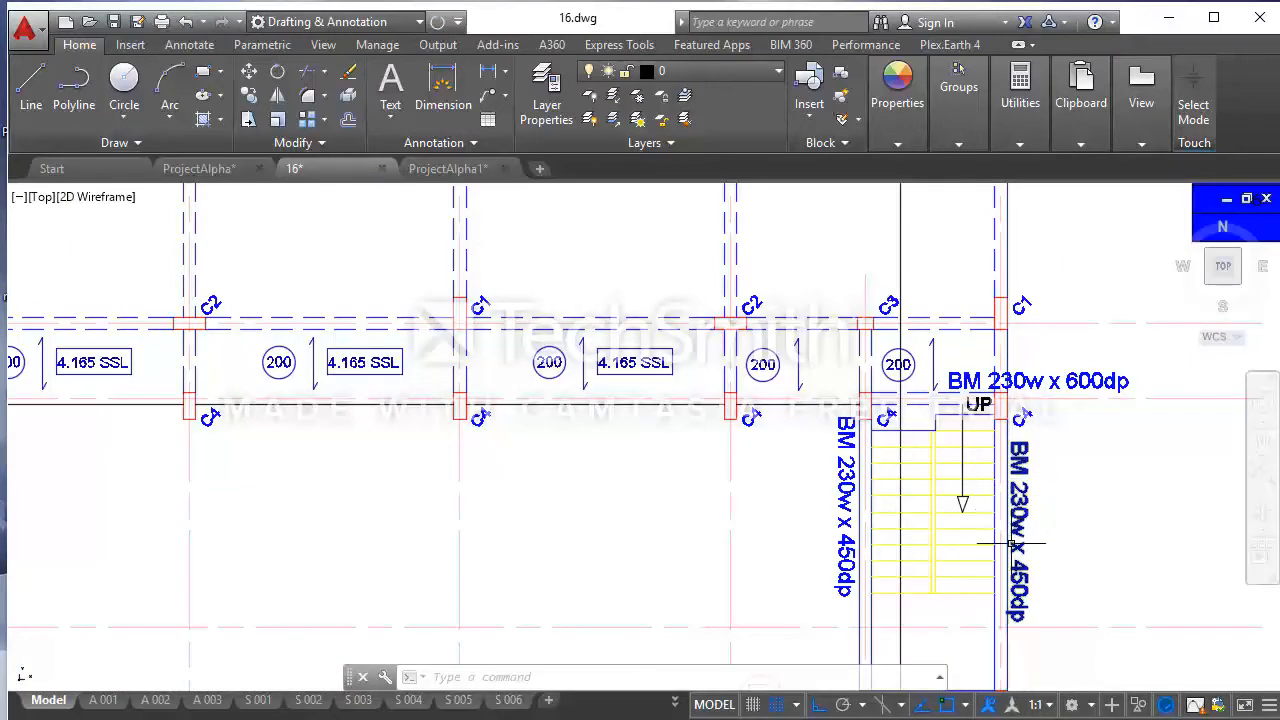
{"action": "scroll", "coordinate": [1012, 384], "scroll_direction": "down", "scroll_amount": 2}
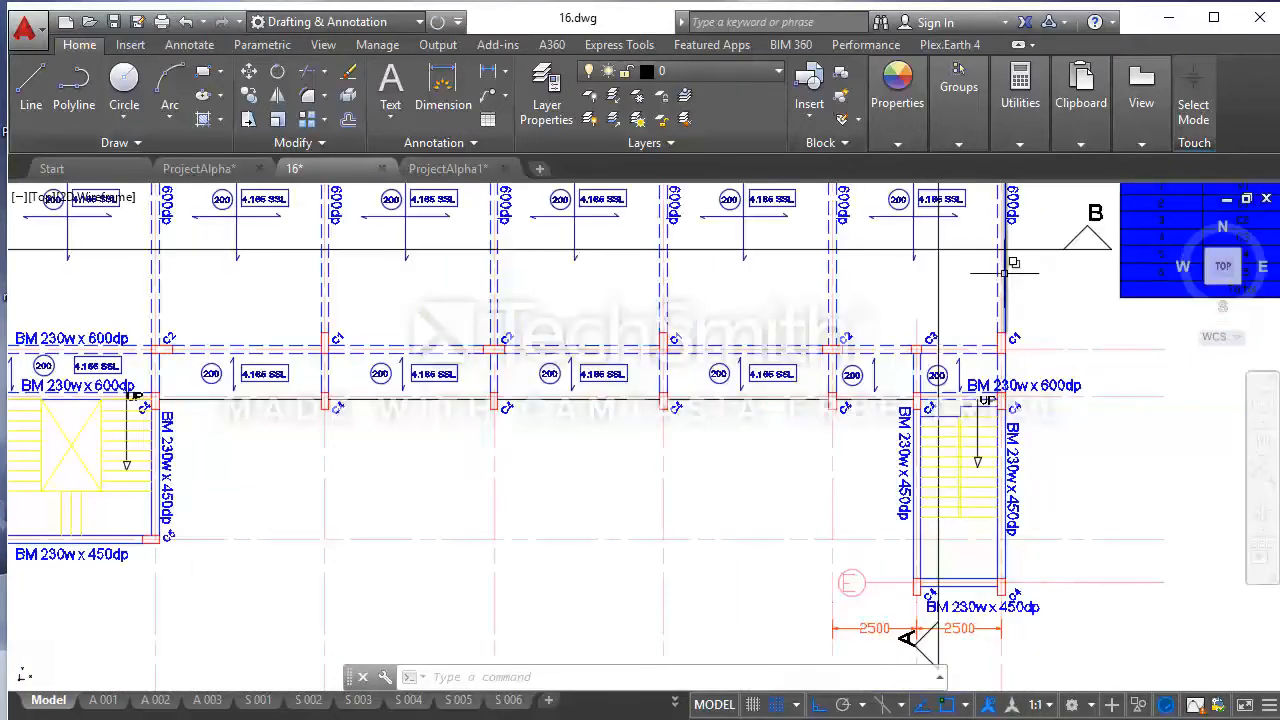
{"action": "scroll", "coordinate": [1004, 428], "scroll_direction": "up", "scroll_amount": 4}
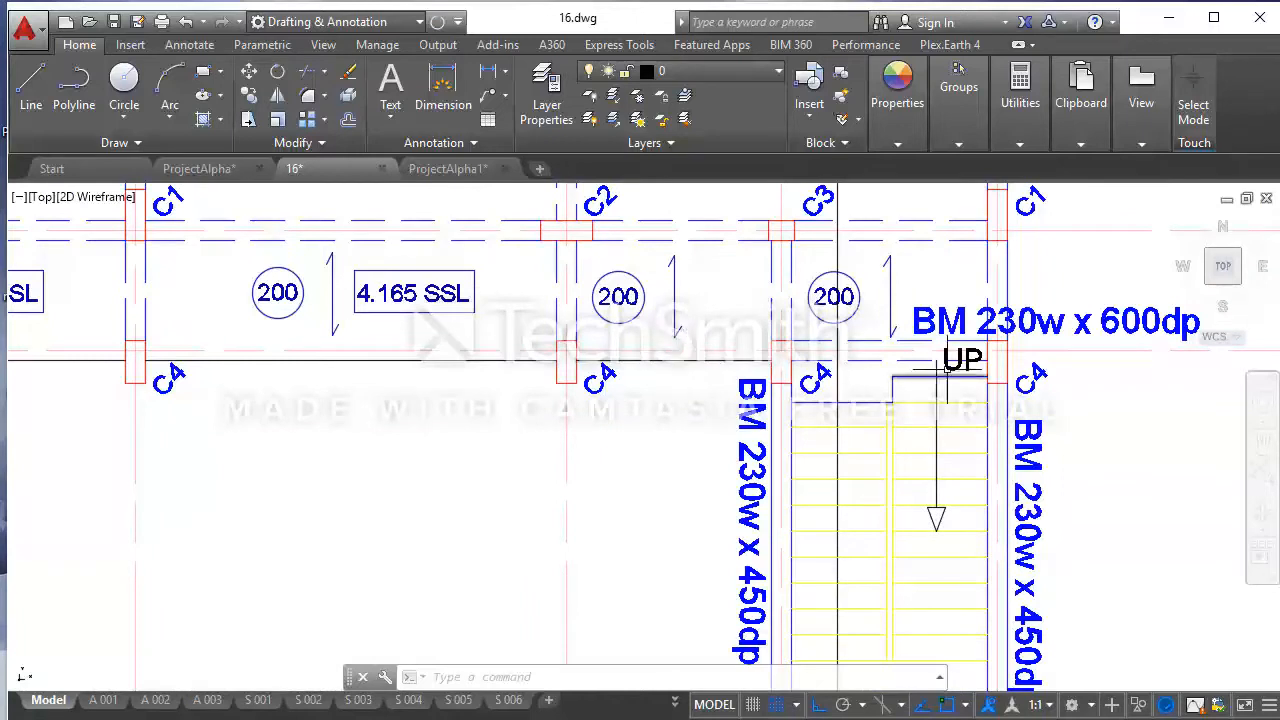
{"action": "scroll", "coordinate": [1010, 500], "scroll_direction": "down", "scroll_amount": 2}
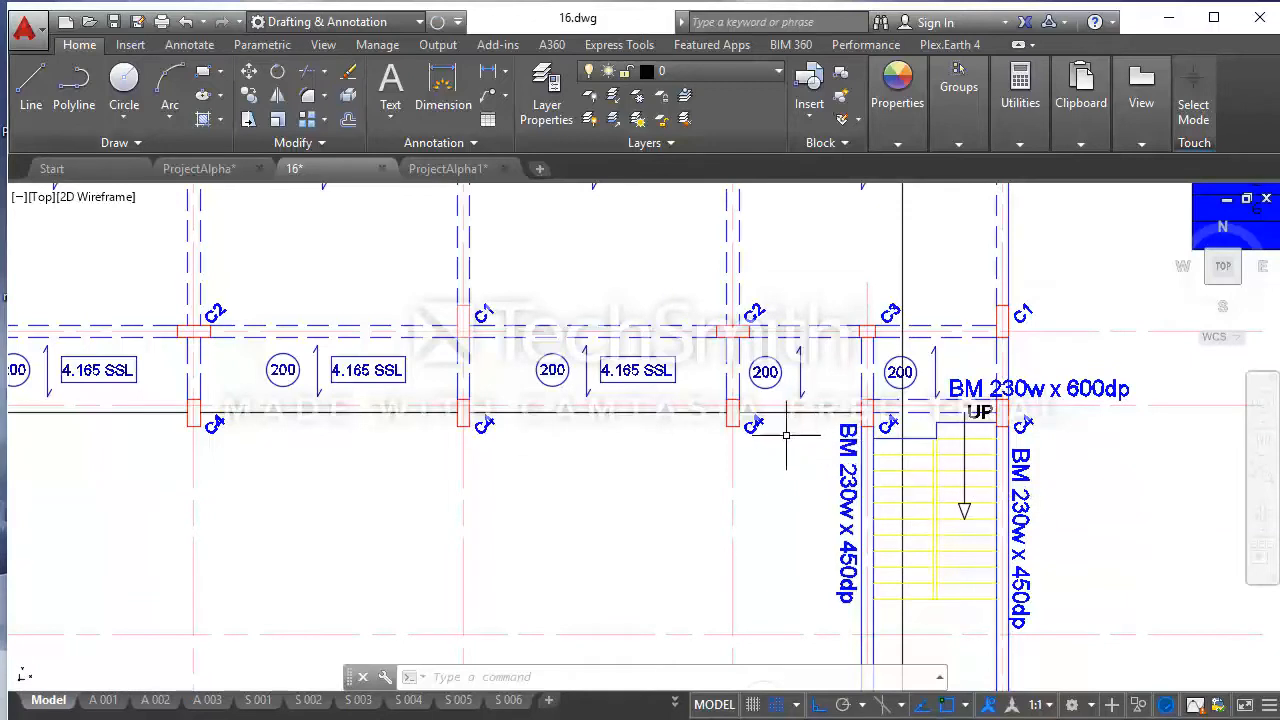
Change the colour of the black slab edge line along grid C between grids 6 and 6A to blue
{"action": "scroll", "coordinate": [788, 420], "scroll_direction": "up", "scroll_amount": 2}
{"action": "left_click", "coordinate": [801, 400]}
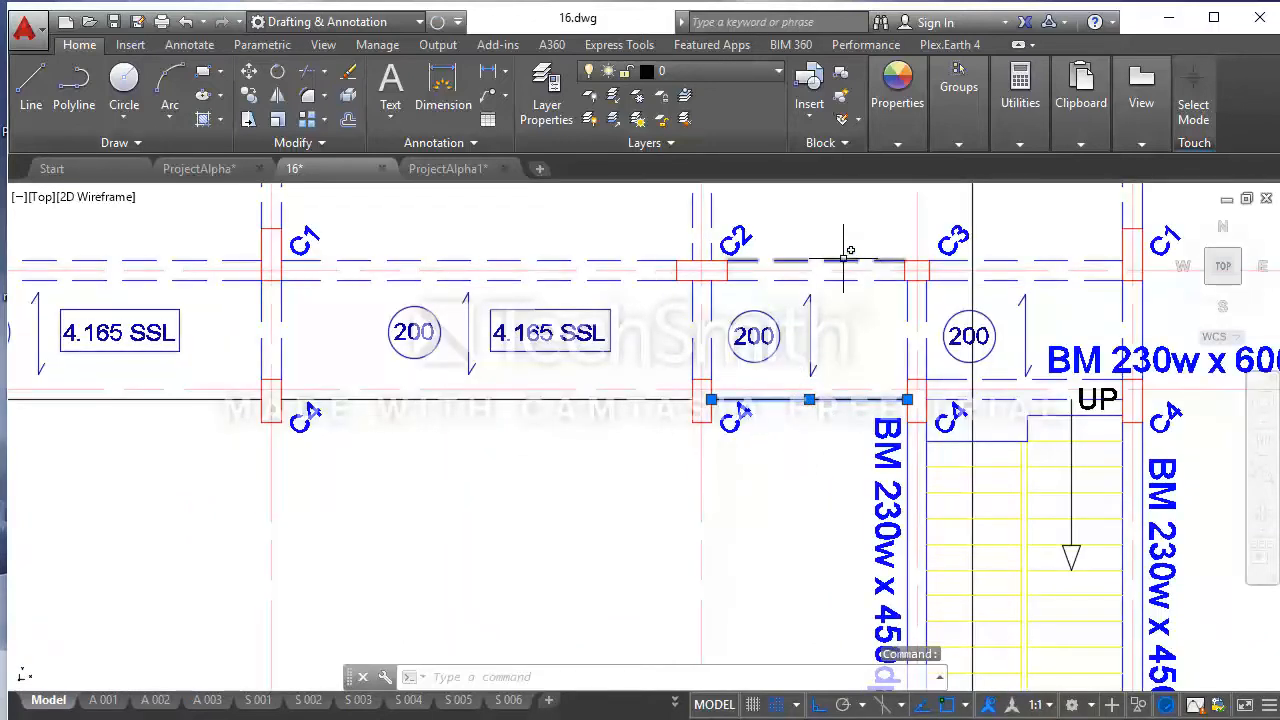
{"action": "right_click", "coordinate": [823, 207]}
{"action": "left_click", "coordinate": [890, 651]}
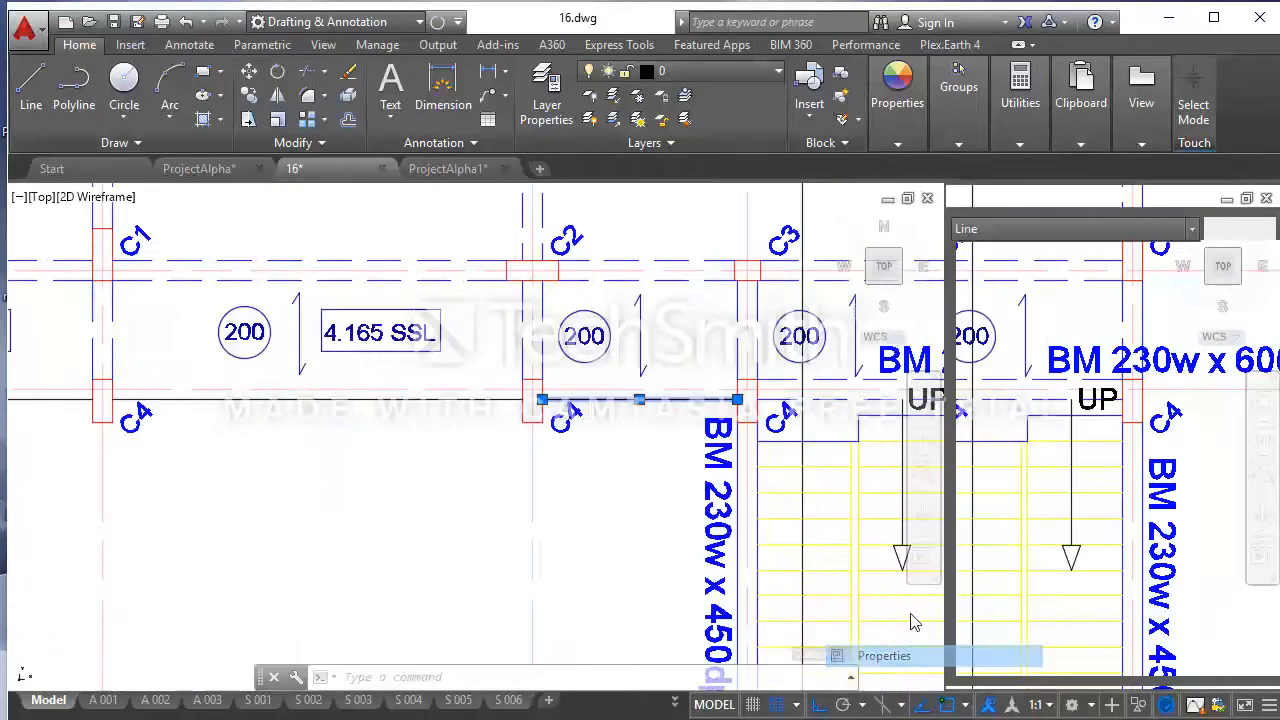
{"action": "left_click", "coordinate": [1158, 280]}
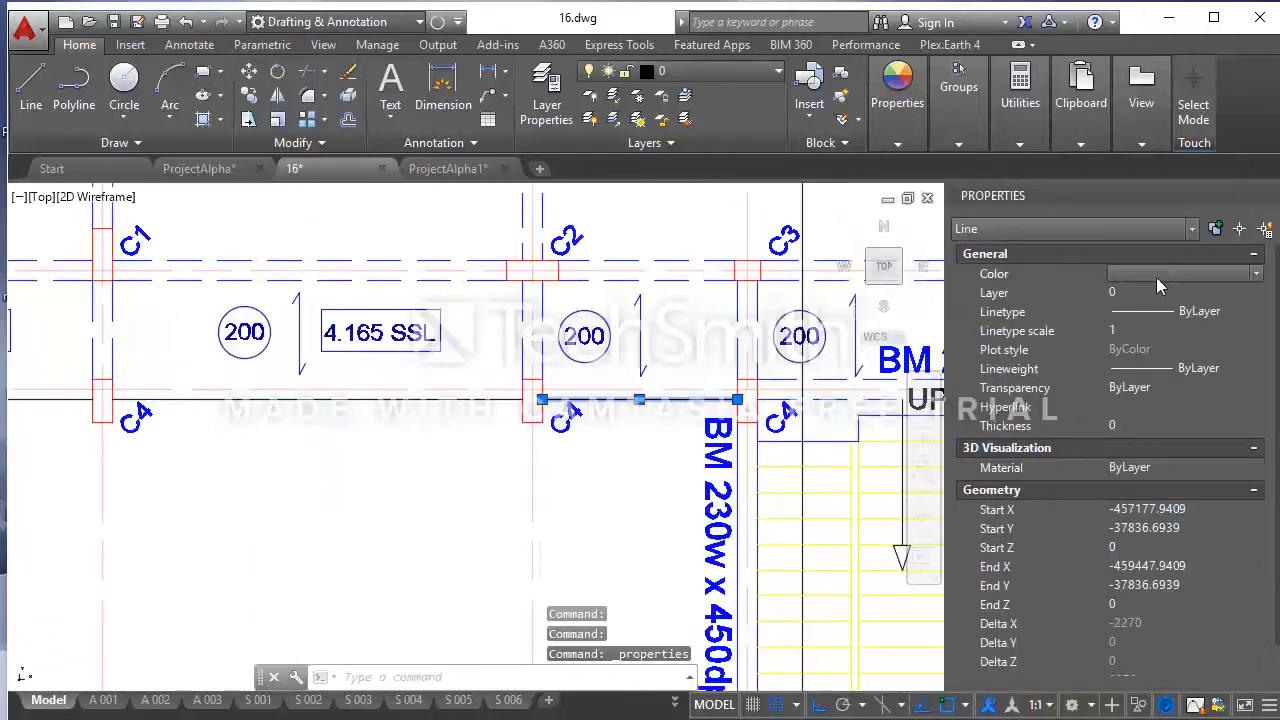
{"action": "left_click", "coordinate": [1156, 277]}
{"action": "left_click", "coordinate": [1156, 406]}
{"action": "key", "text": "Escape"}
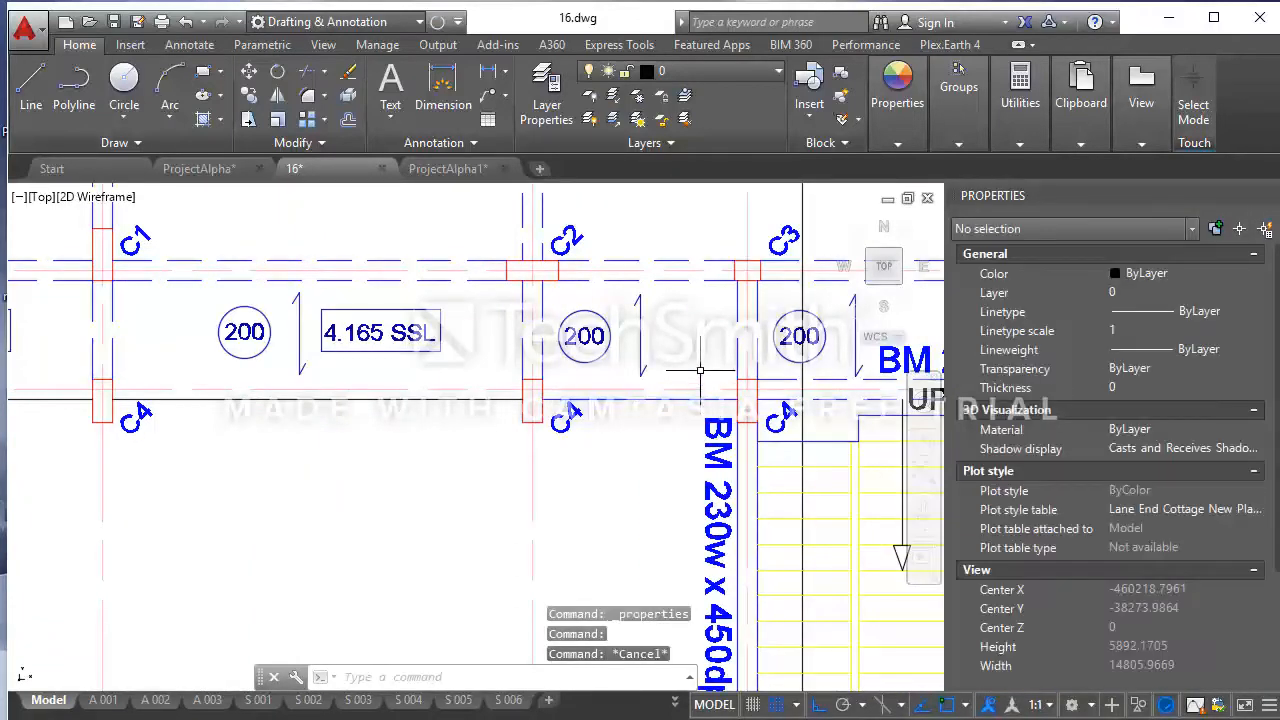
{"action": "left_click", "coordinate": [1271, 196]}
{"action": "scroll", "coordinate": [698, 377], "scroll_direction": "down", "scroll_amount": 4}
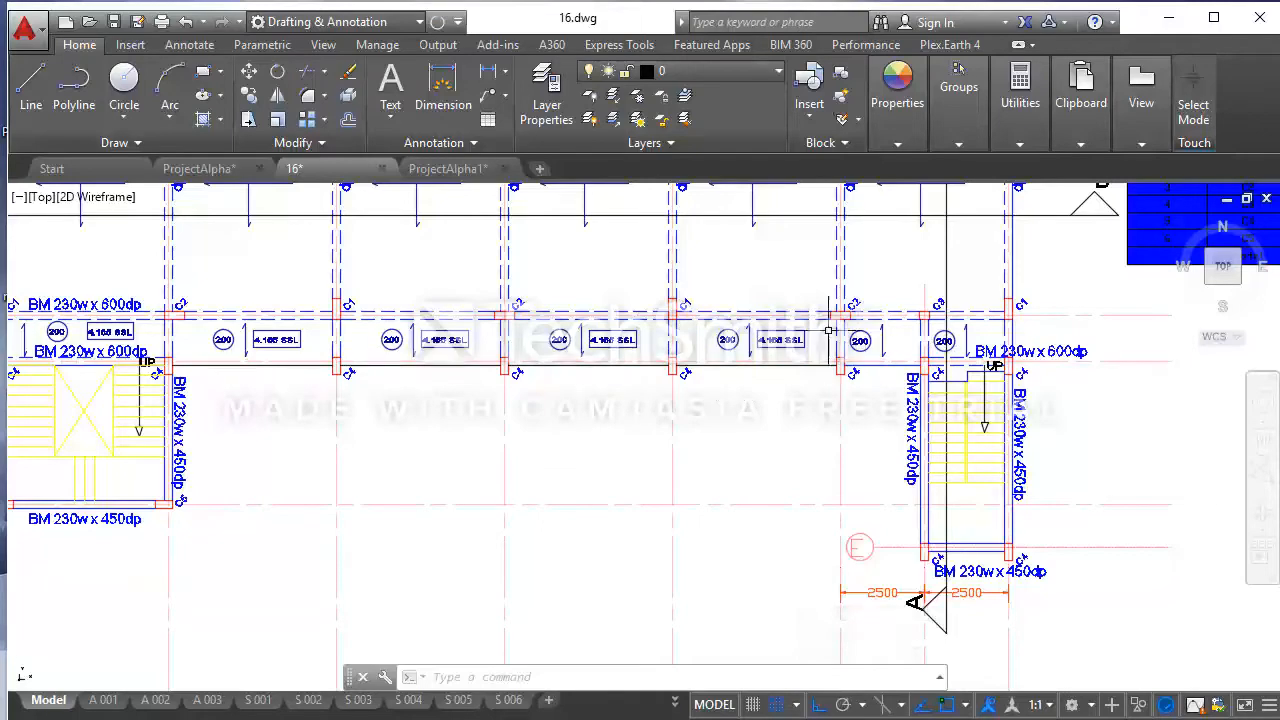
Use Match Properties to apply the blue edge line's properties to the neighbouring black edge lines along grid C, west of grid 6
{"action": "left_click", "coordinate": [882, 367]}
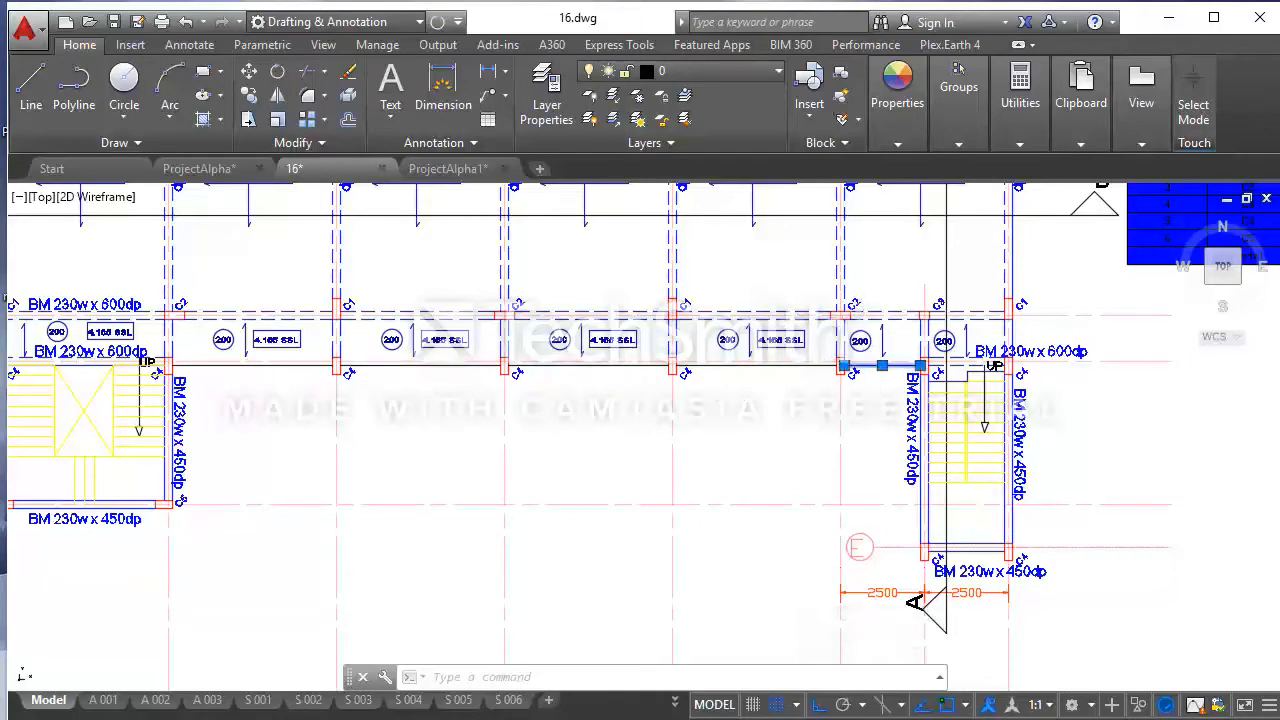
{"action": "right_click", "coordinate": [878, 237]}
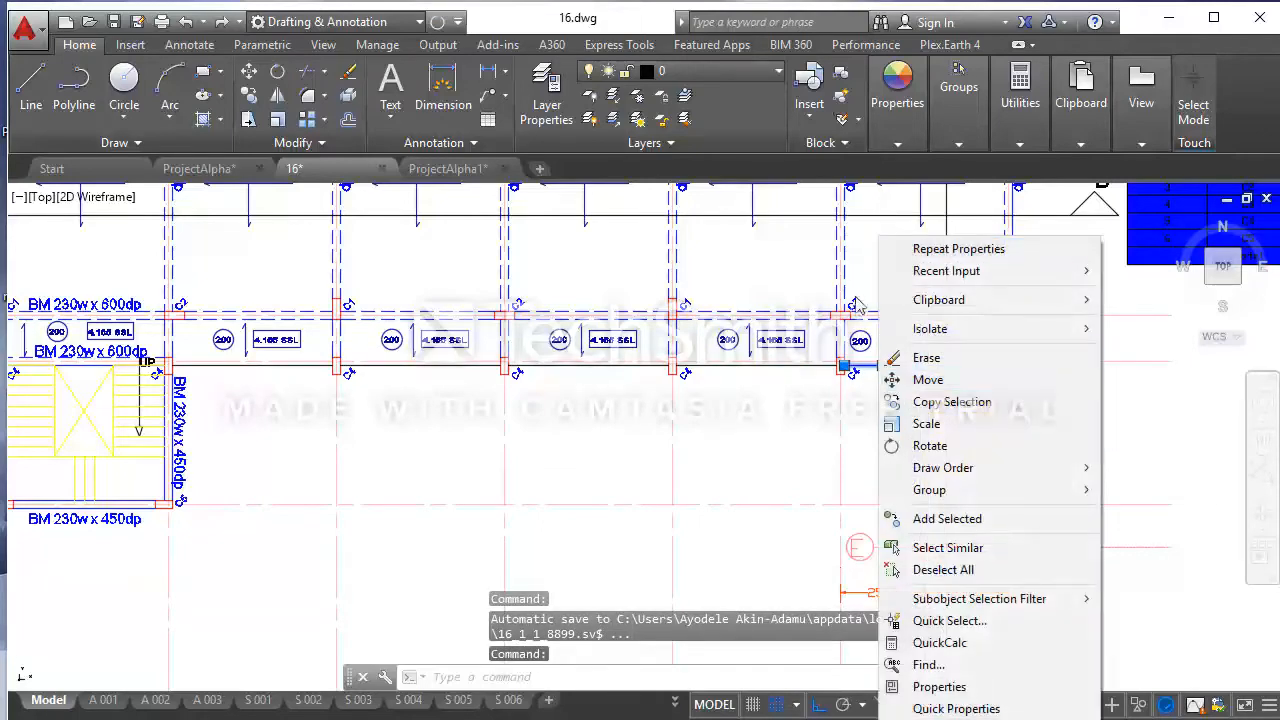
{"action": "left_click", "coordinate": [872, 262]}
{"action": "type", "text": "M"}
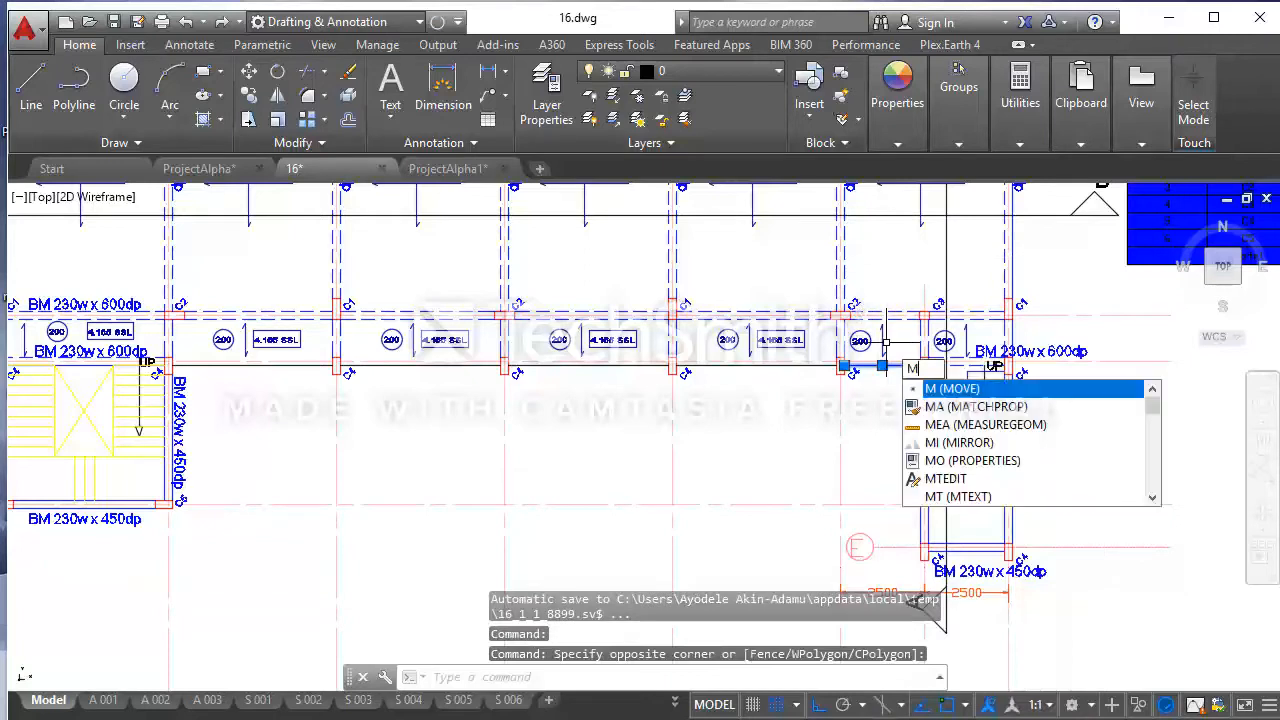
{"action": "type", "text": "a"}
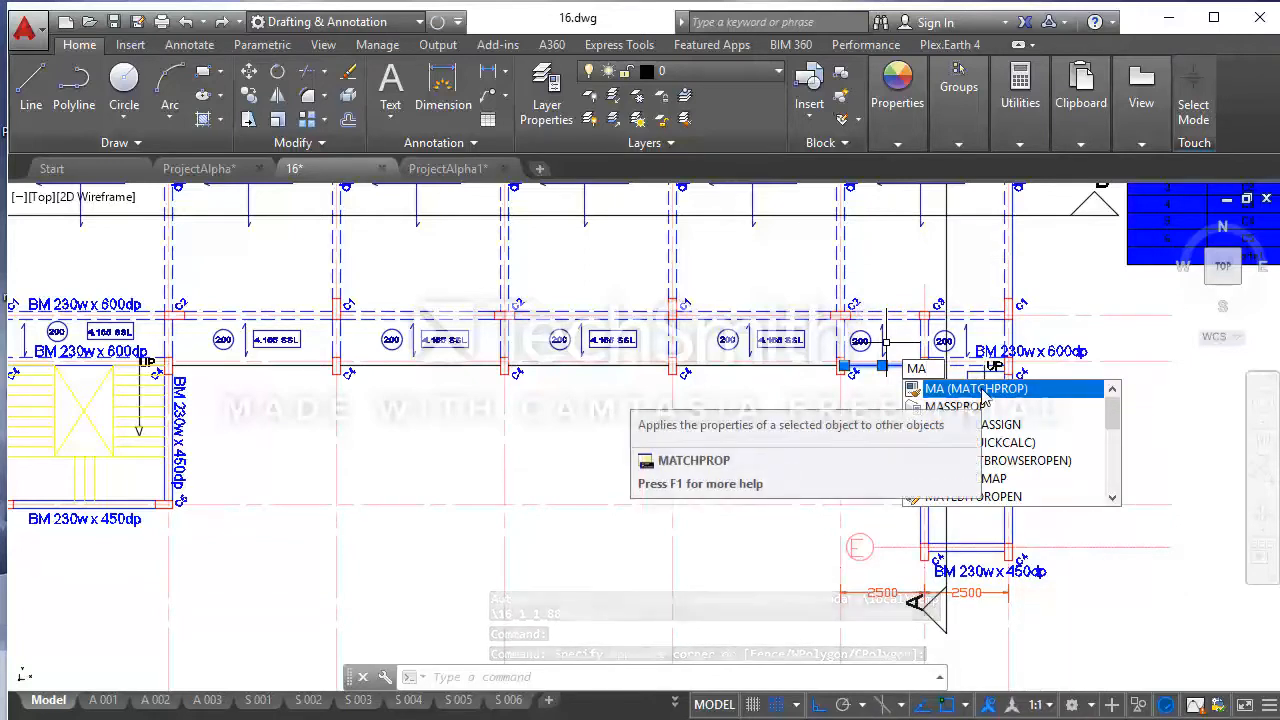
{"action": "key", "text": "Return"}
{"action": "scroll", "coordinate": [777, 358], "scroll_direction": "up", "scroll_amount": 4}
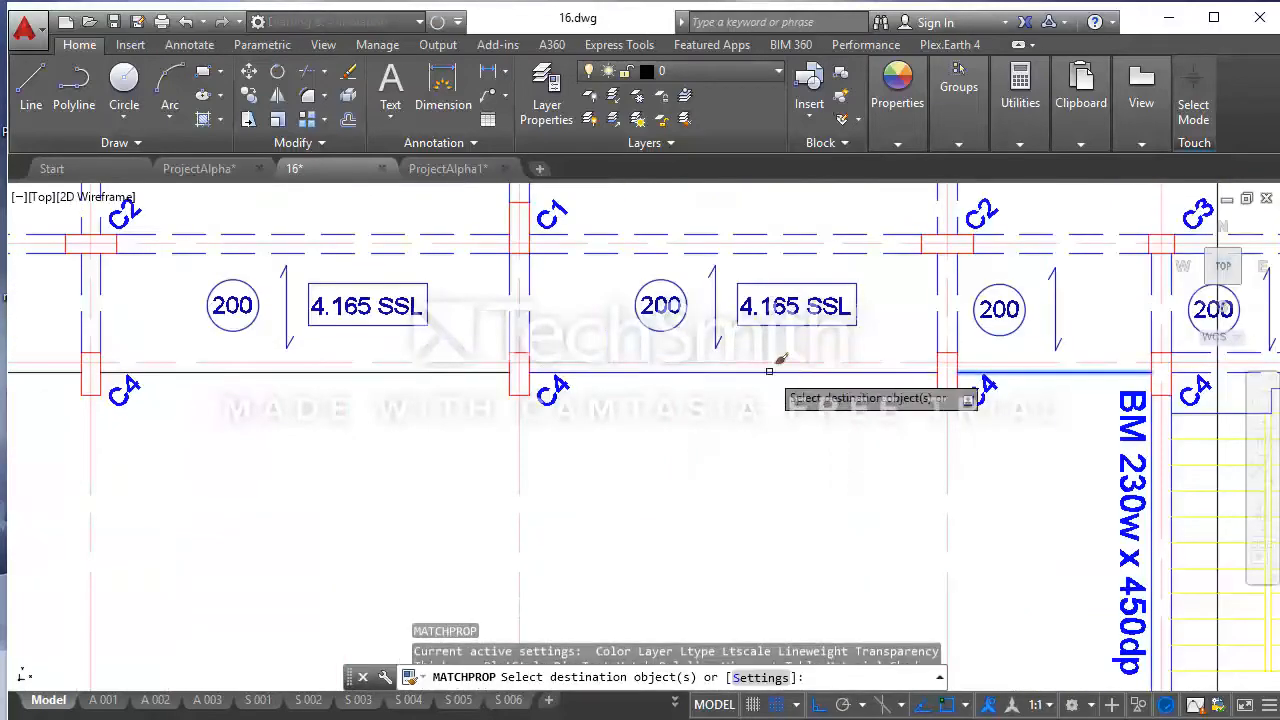
{"action": "left_click", "coordinate": [488, 371]}
Apply the matched blue properties to the remaining black edge lines along grid C as far as the left staircase, and finish matching
{"action": "scroll", "coordinate": [885, 338], "scroll_direction": "down", "scroll_amount": 4}
{"action": "scroll", "coordinate": [510, 350], "scroll_direction": "up", "scroll_amount": 4}
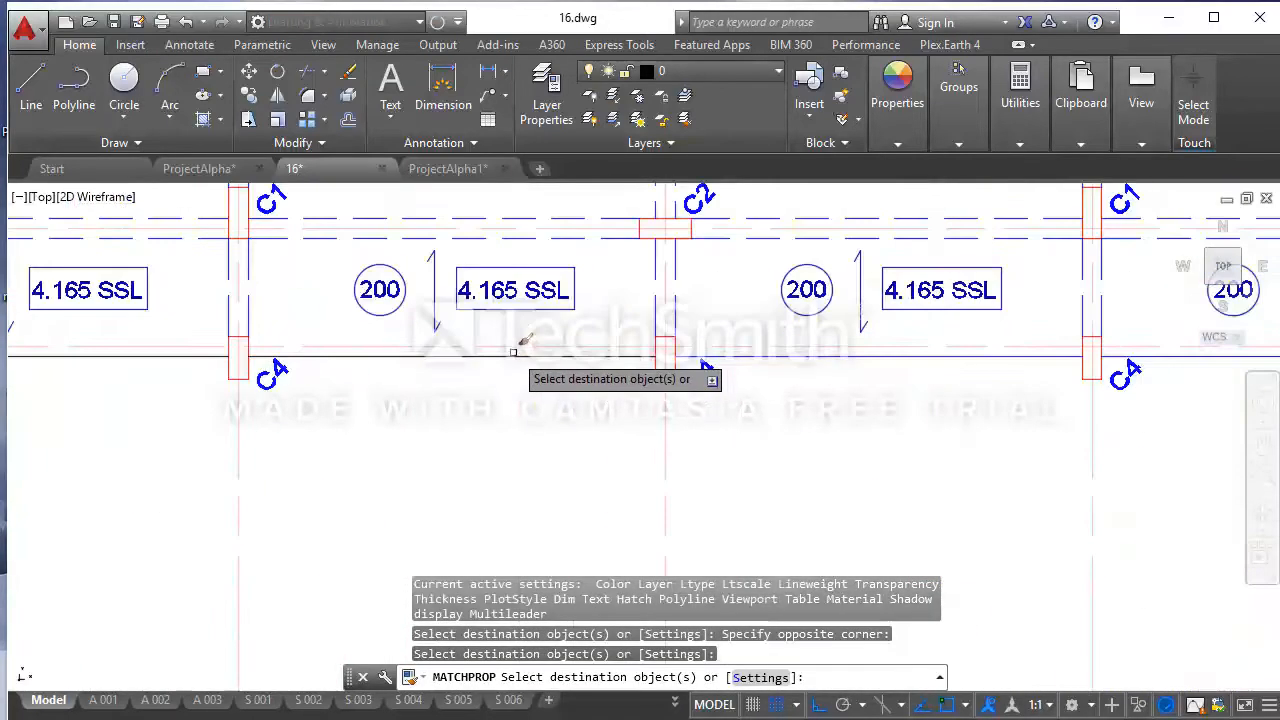
{"action": "left_click", "coordinate": [573, 347]}
{"action": "scroll", "coordinate": [376, 350], "scroll_direction": "down", "scroll_amount": 4}
{"action": "scroll", "coordinate": [390, 352], "scroll_direction": "up", "scroll_amount": 4}
{"action": "left_click", "coordinate": [401, 349]}
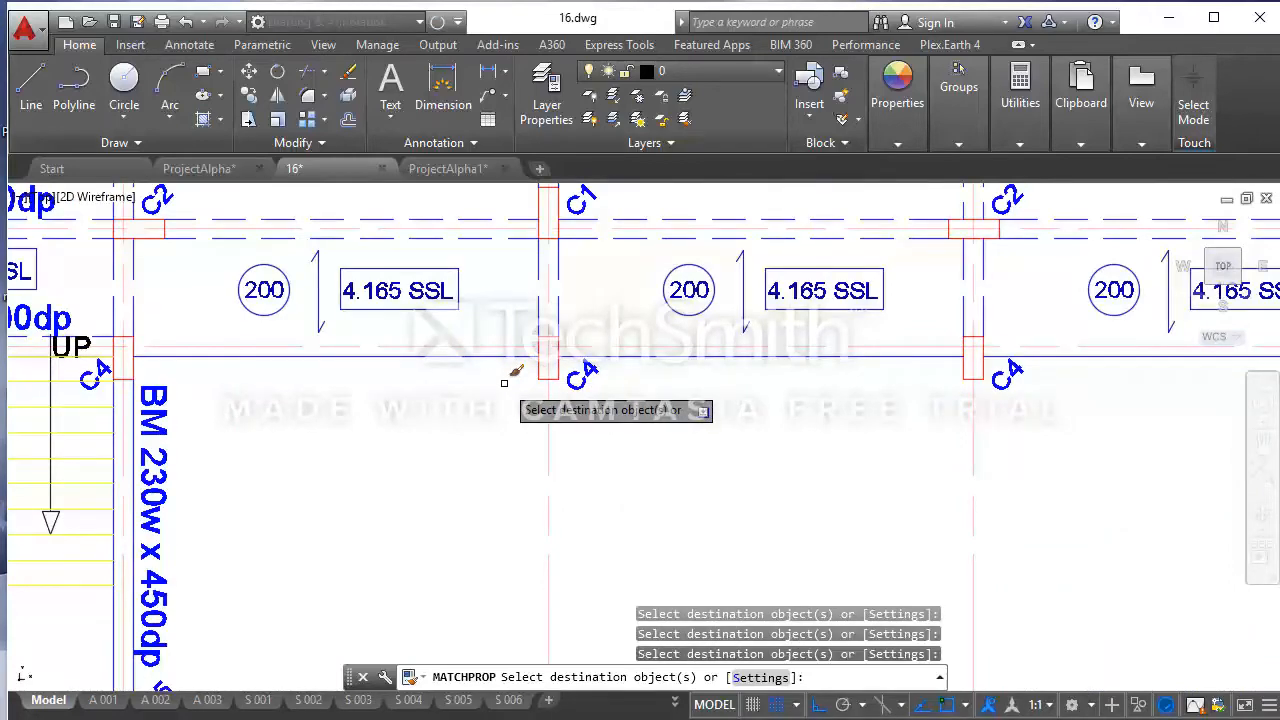
{"action": "key", "text": "Escape"}
Erase the 2nd Floor GA's gridlines, dimensions and columns, keeping its title and the column at grids 1 and A1
{"action": "scroll", "coordinate": [506, 371], "scroll_direction": "down", "scroll_amount": 5}
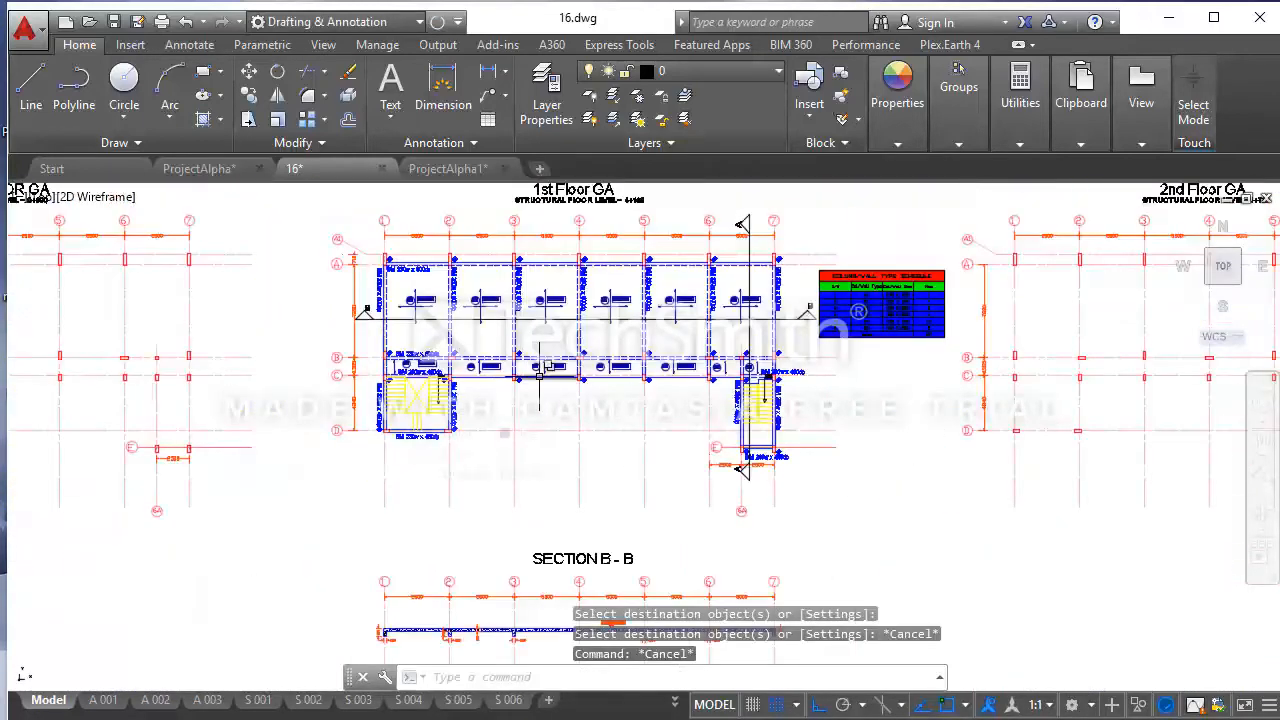
{"action": "scroll", "coordinate": [770, 280], "scroll_direction": "up", "scroll_amount": 2}
{"action": "scroll", "coordinate": [703, 381], "scroll_direction": "down", "scroll_amount": 2}
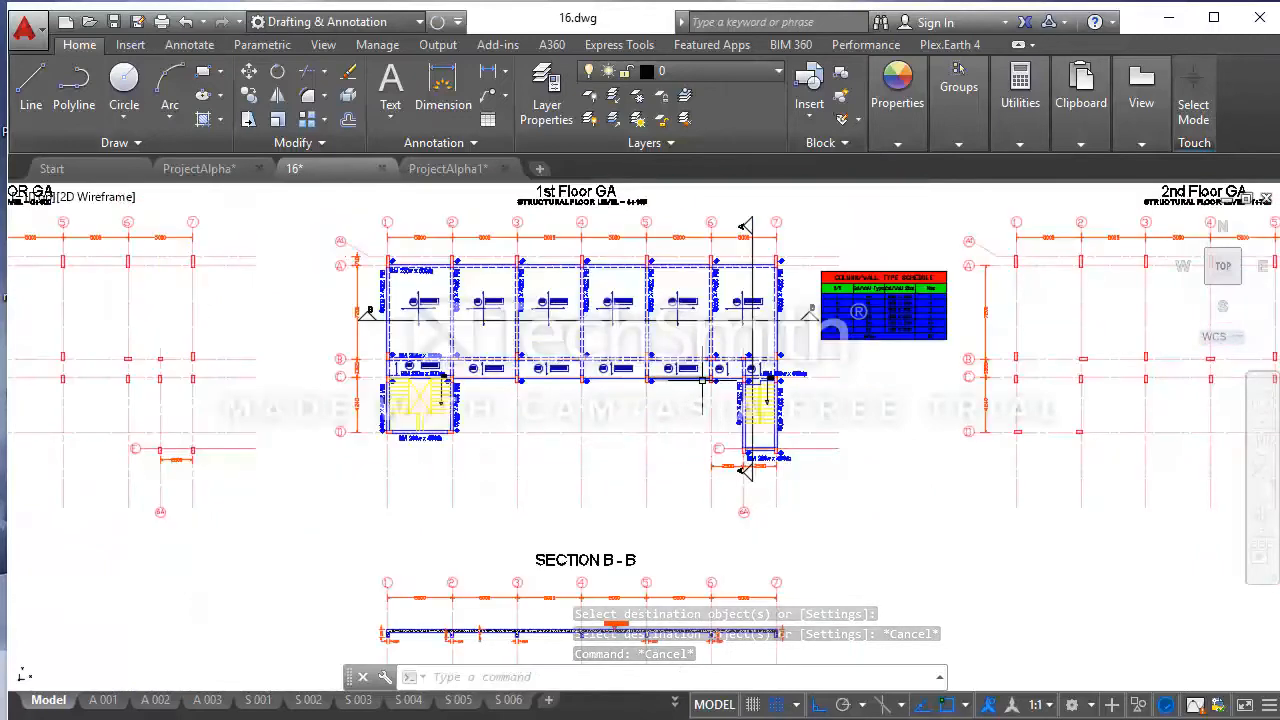
{"action": "scroll", "coordinate": [704, 380], "scroll_direction": "down", "scroll_amount": 2}
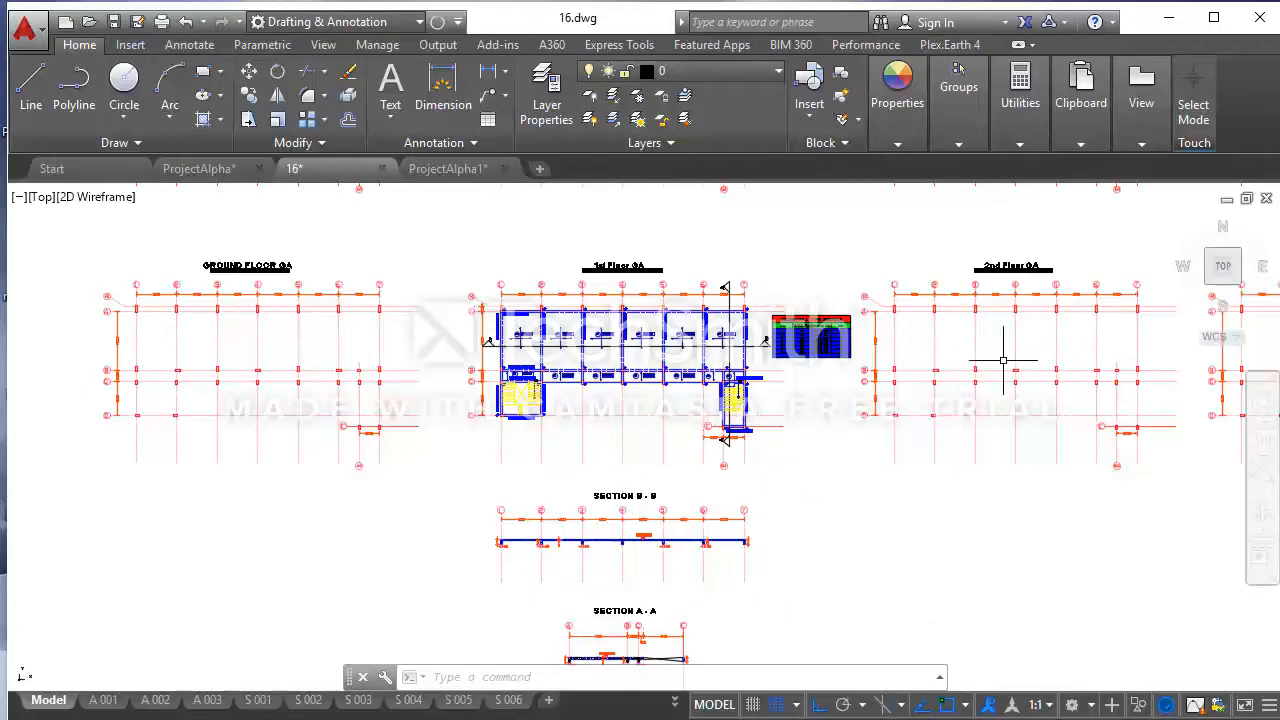
{"action": "scroll", "coordinate": [1003, 360], "scroll_direction": "up", "scroll_amount": 2}
{"action": "scroll", "coordinate": [905, 297], "scroll_direction": "down", "scroll_amount": 1}
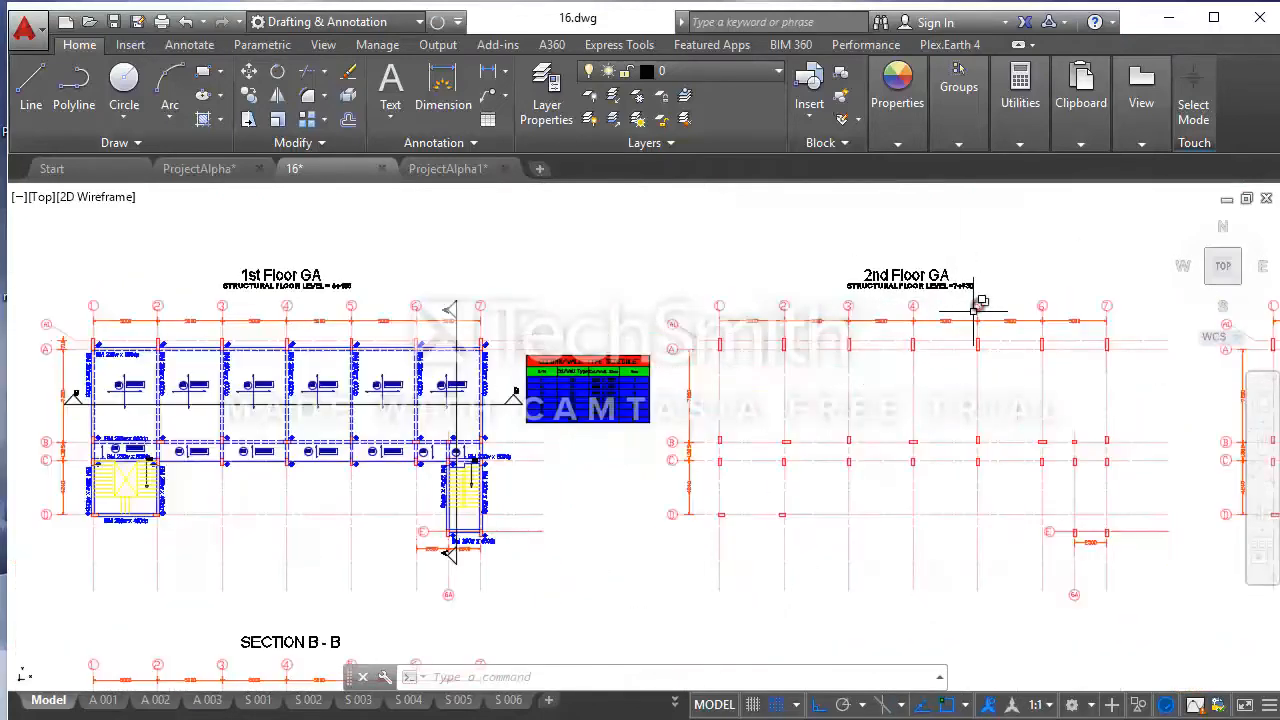
{"action": "scroll", "coordinate": [975, 310], "scroll_direction": "down", "scroll_amount": 2}
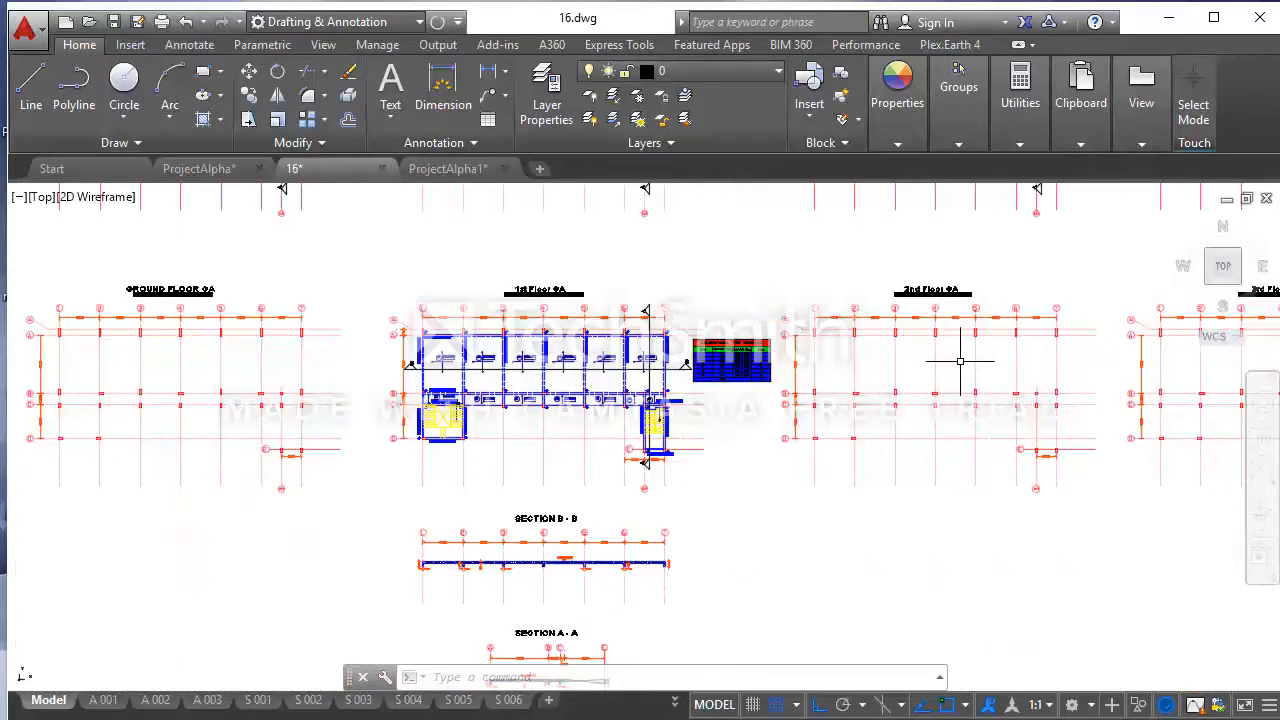
{"action": "left_click", "coordinate": [1106, 498]}
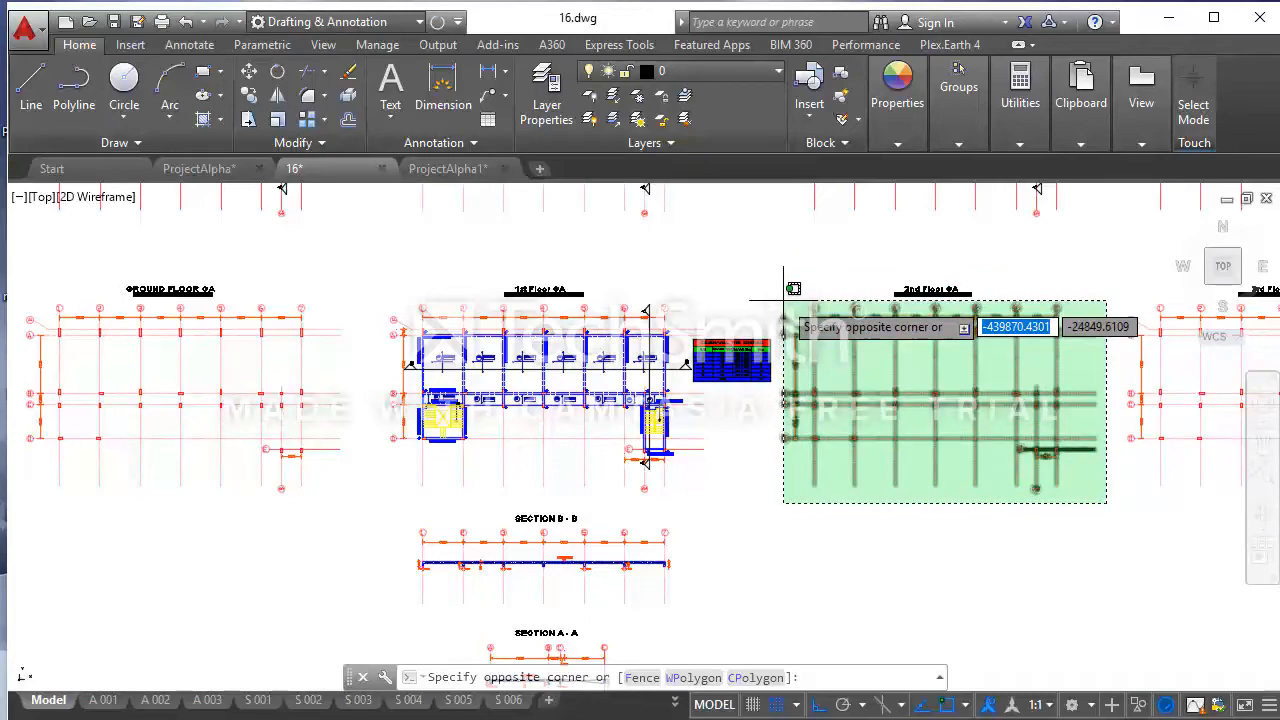
{"action": "scroll", "coordinate": [784, 298], "scroll_direction": "up", "scroll_amount": 3}
{"action": "scroll", "coordinate": [767, 298], "scroll_direction": "down", "scroll_amount": 3}
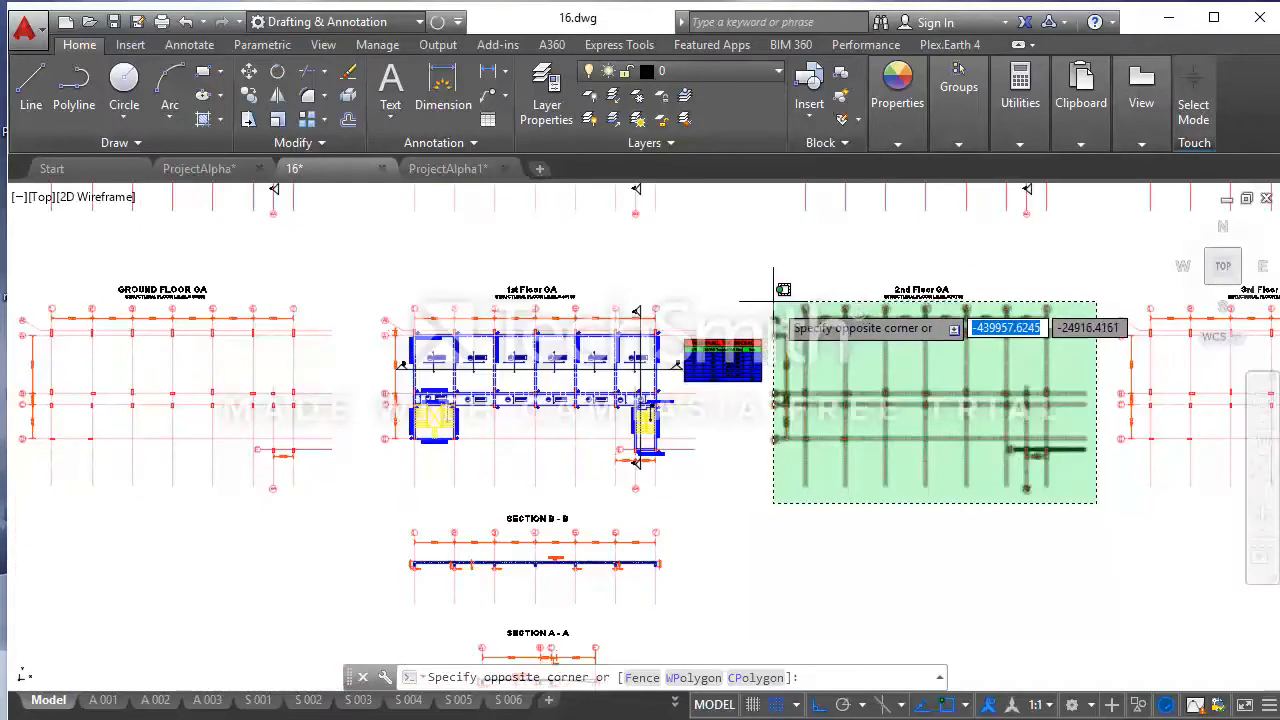
{"action": "scroll", "coordinate": [784, 290], "scroll_direction": "up", "scroll_amount": 1}
{"action": "left_click", "coordinate": [771, 286]}
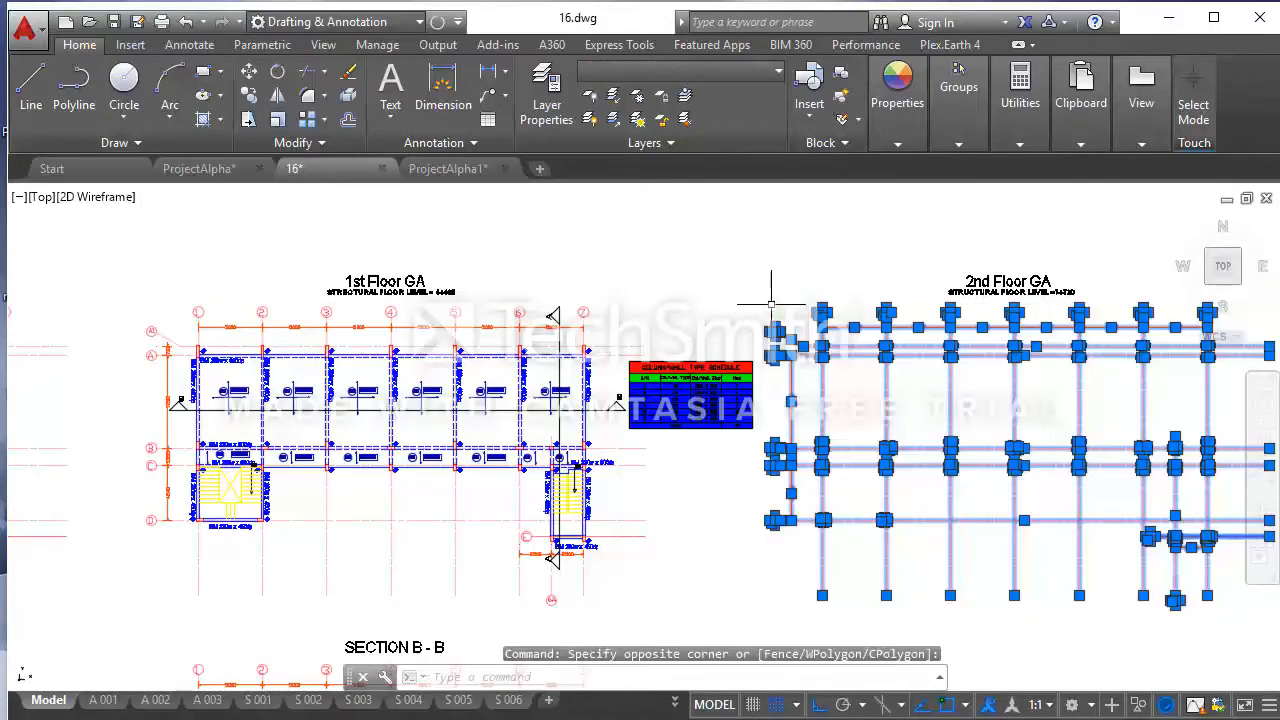
{"action": "scroll", "coordinate": [830, 350], "scroll_direction": "up", "scroll_amount": 8}
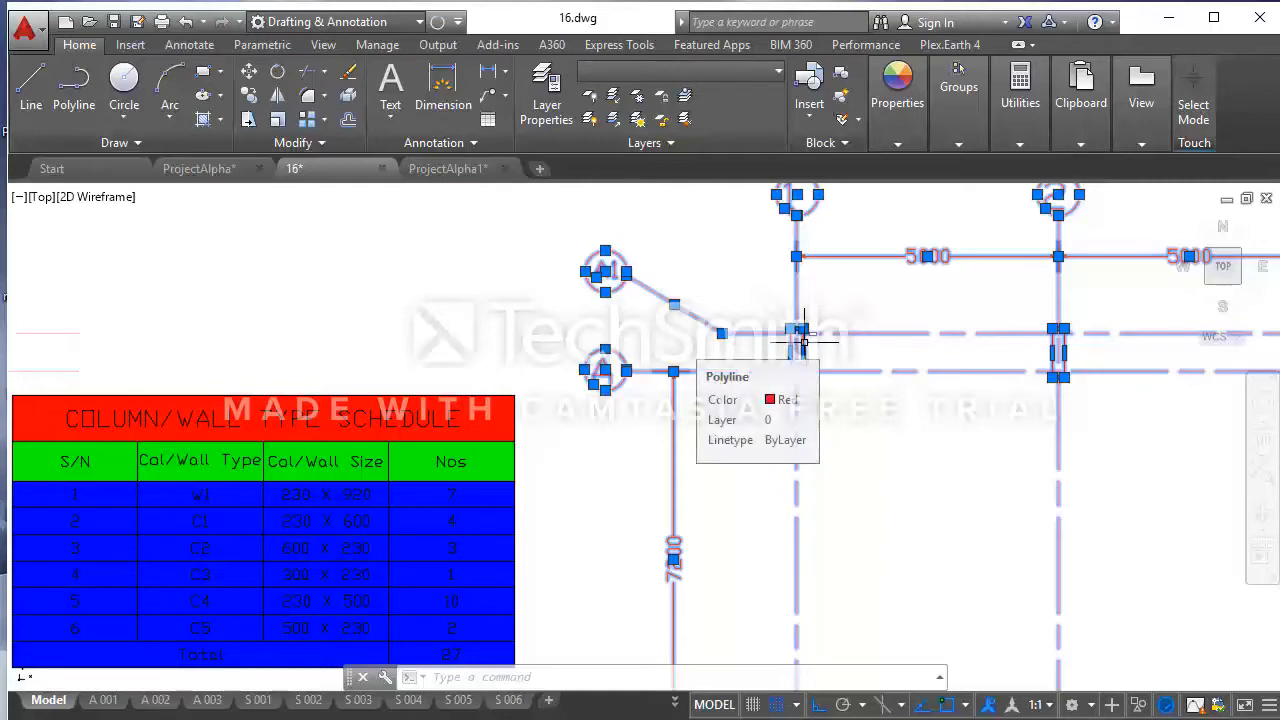
{"action": "left_click", "coordinate": [803, 340], "text": "shift"}
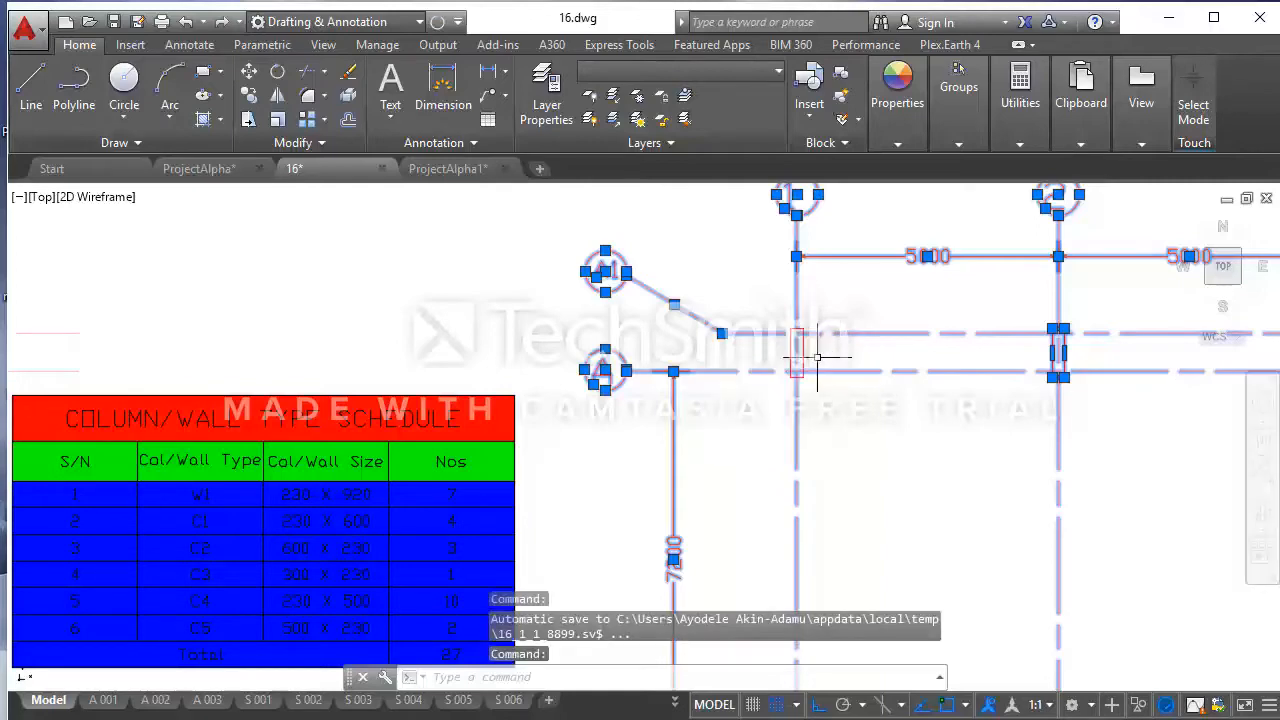
{"action": "scroll", "coordinate": [817, 357], "scroll_direction": "down", "scroll_amount": 8}
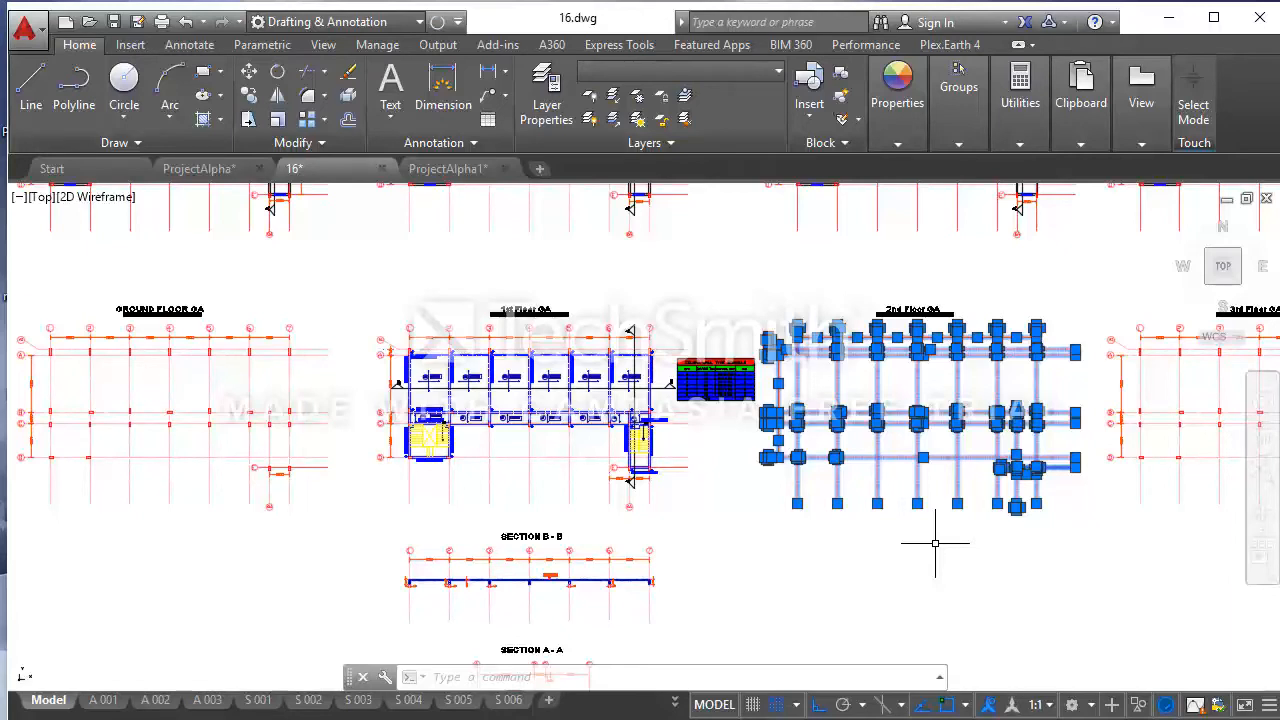
{"action": "key", "text": "Delete"}
Select the whole 1st Floor GA plan together with its column/wall schedule, Section B-B and Section A-A
{"action": "scroll", "coordinate": [820, 357], "scroll_direction": "up", "scroll_amount": 2}
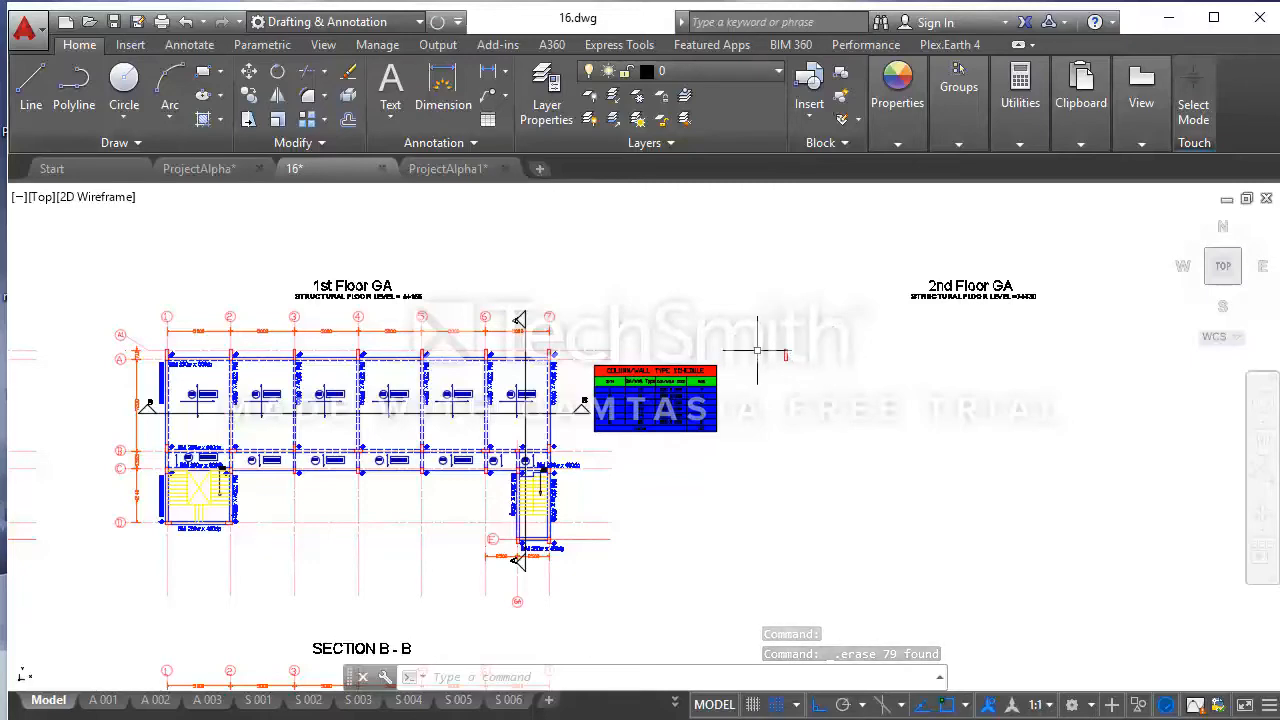
{"action": "scroll", "coordinate": [775, 358], "scroll_direction": "down", "scroll_amount": 6}
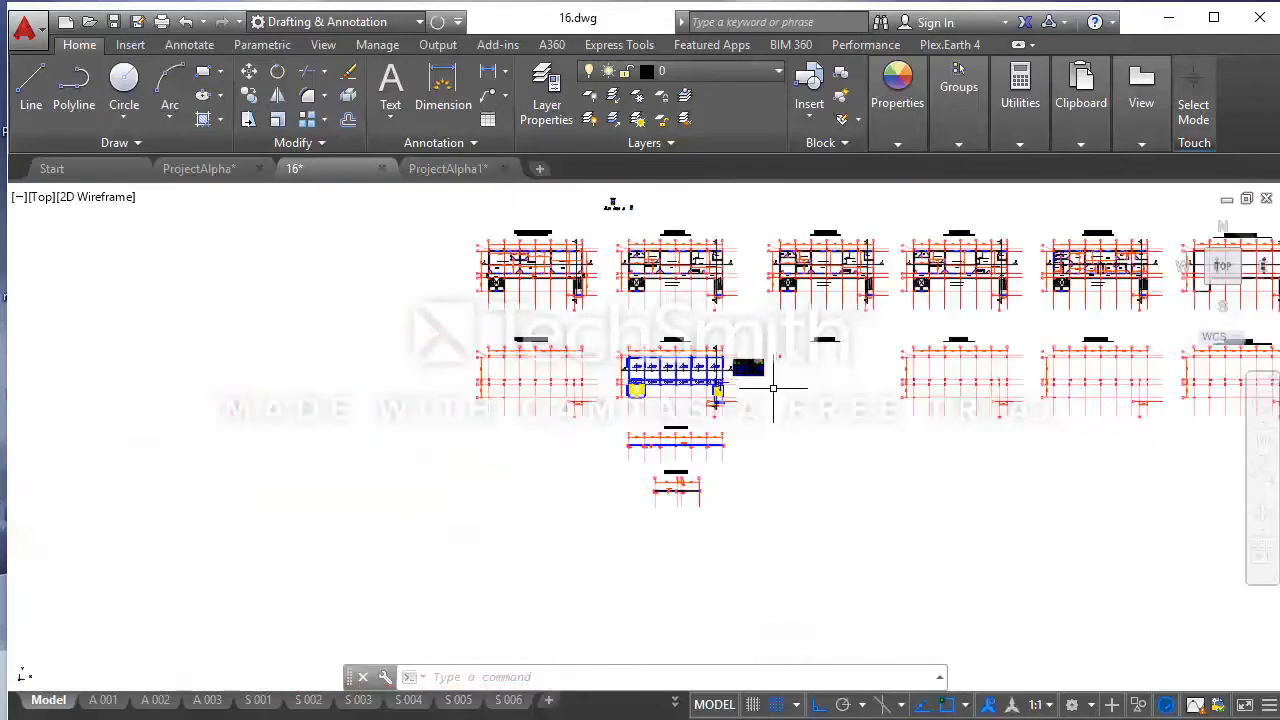
{"action": "left_click", "coordinate": [780, 530]}
{"action": "scroll", "coordinate": [600, 350], "scroll_direction": "up", "scroll_amount": 5}
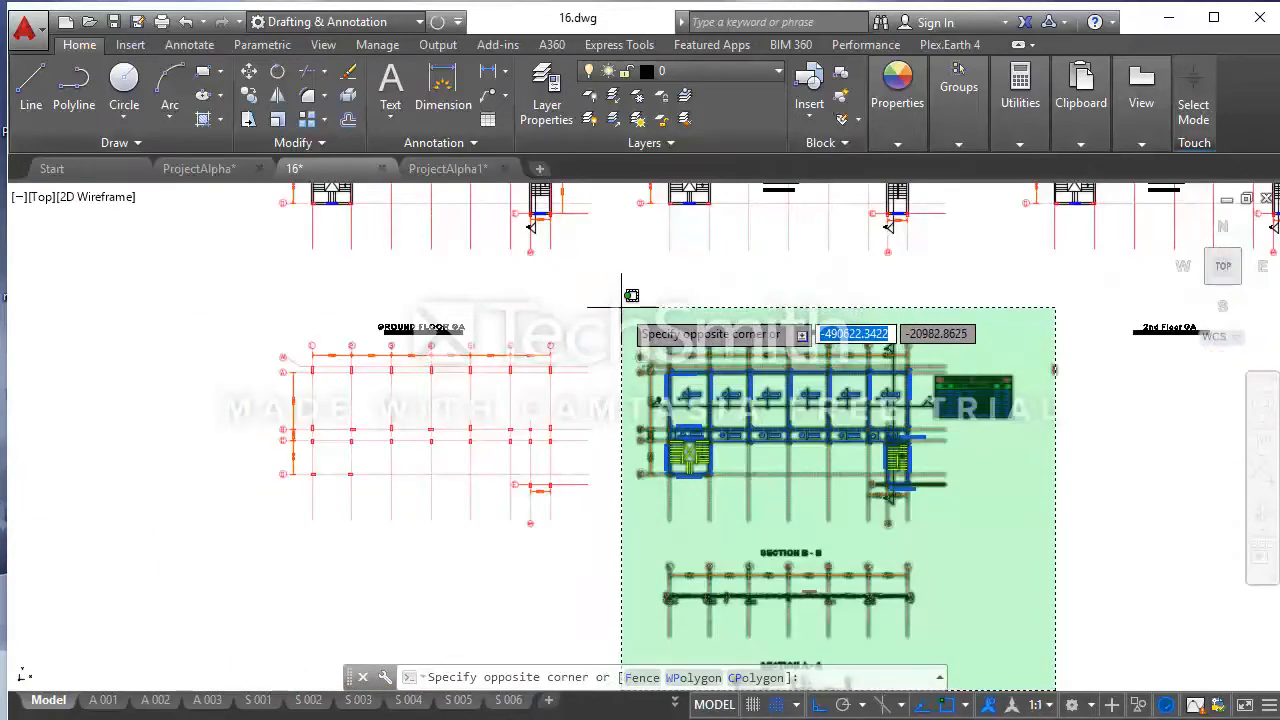
{"action": "scroll", "coordinate": [861, 476], "scroll_direction": "down", "scroll_amount": 3}
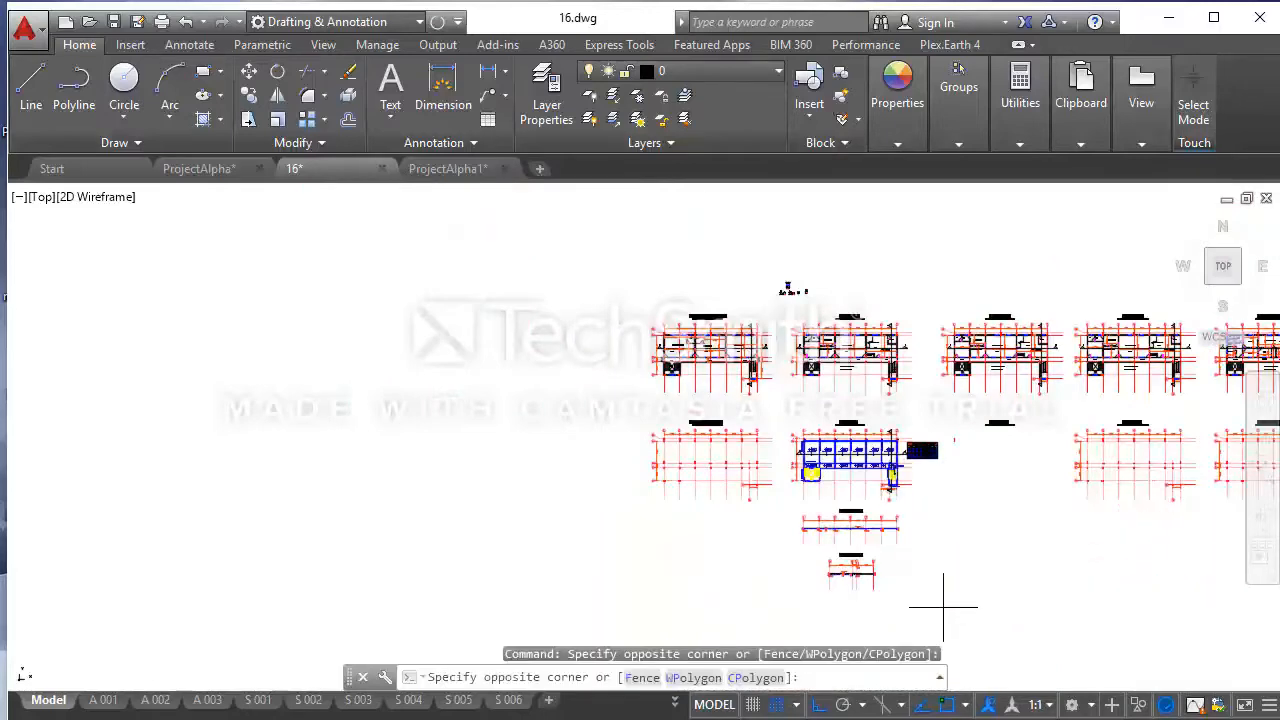
{"action": "scroll", "coordinate": [803, 423], "scroll_direction": "up", "scroll_amount": 2}
{"action": "middle_click_drag", "start_coordinate": [792, 405], "coordinate": [760, 280]}
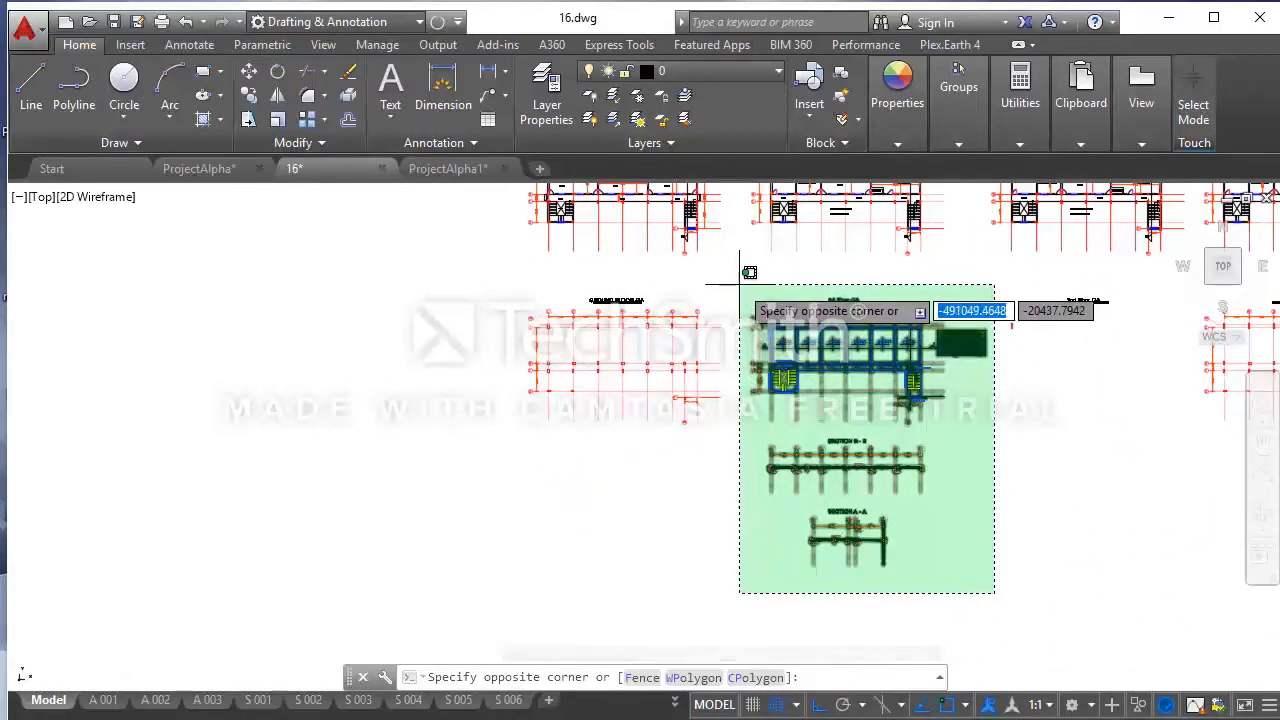
{"action": "left_click", "coordinate": [741, 285]}
Remove the 1st Floor GA title and its structural floor level text from the selection
{"action": "scroll", "coordinate": [789, 305], "scroll_direction": "up", "scroll_amount": 4}
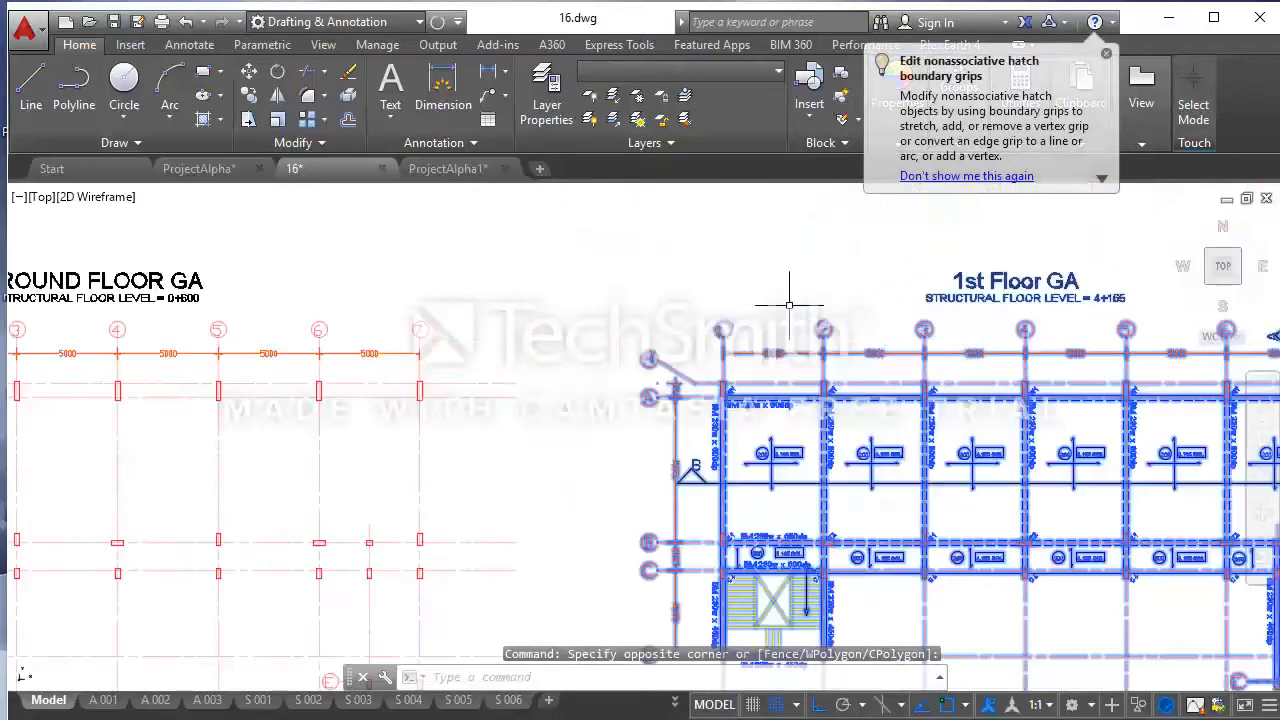
{"action": "scroll", "coordinate": [789, 298], "scroll_direction": "down", "scroll_amount": 2}
{"action": "scroll", "coordinate": [861, 298], "scroll_direction": "up", "scroll_amount": 2}
{"action": "scroll", "coordinate": [834, 296], "scroll_direction": "down", "scroll_amount": 3}
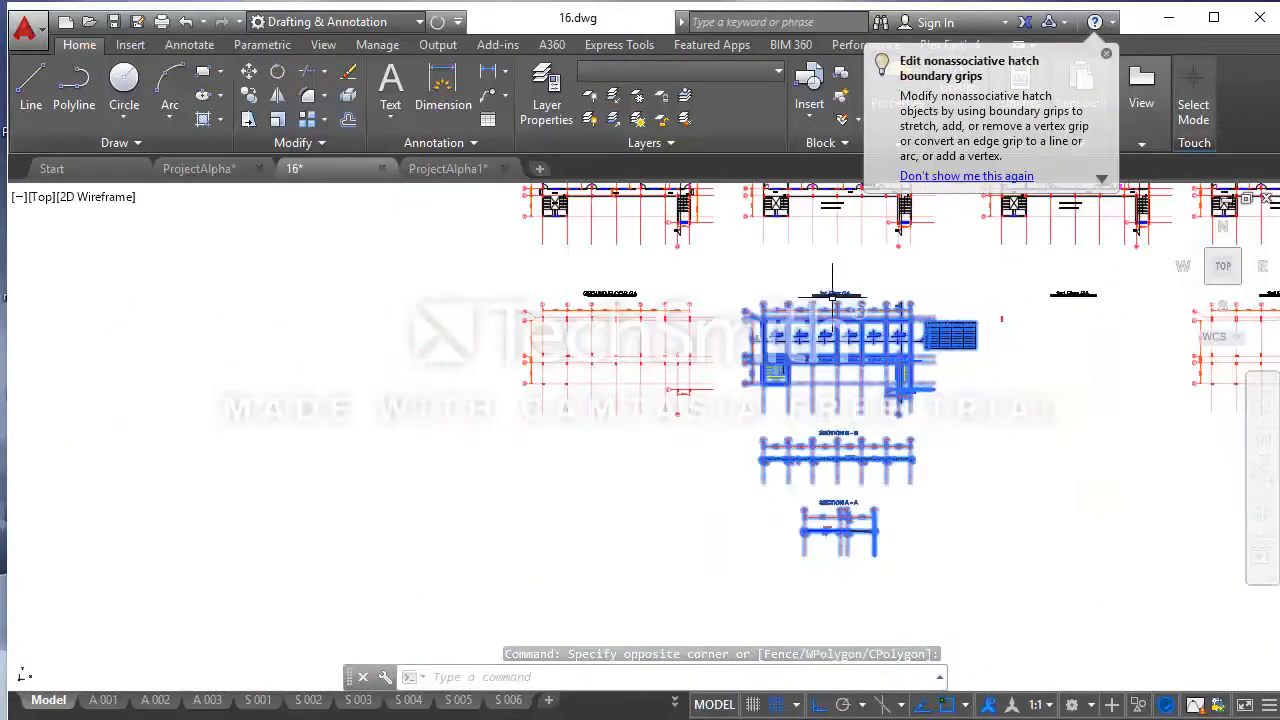
{"action": "scroll", "coordinate": [836, 296], "scroll_direction": "up", "scroll_amount": 2}
{"action": "middle_click_drag", "start_coordinate": [836, 296], "coordinate": [711, 323]}
{"action": "middle_click_drag", "start_coordinate": [1000, 317], "coordinate": [817, 317]}
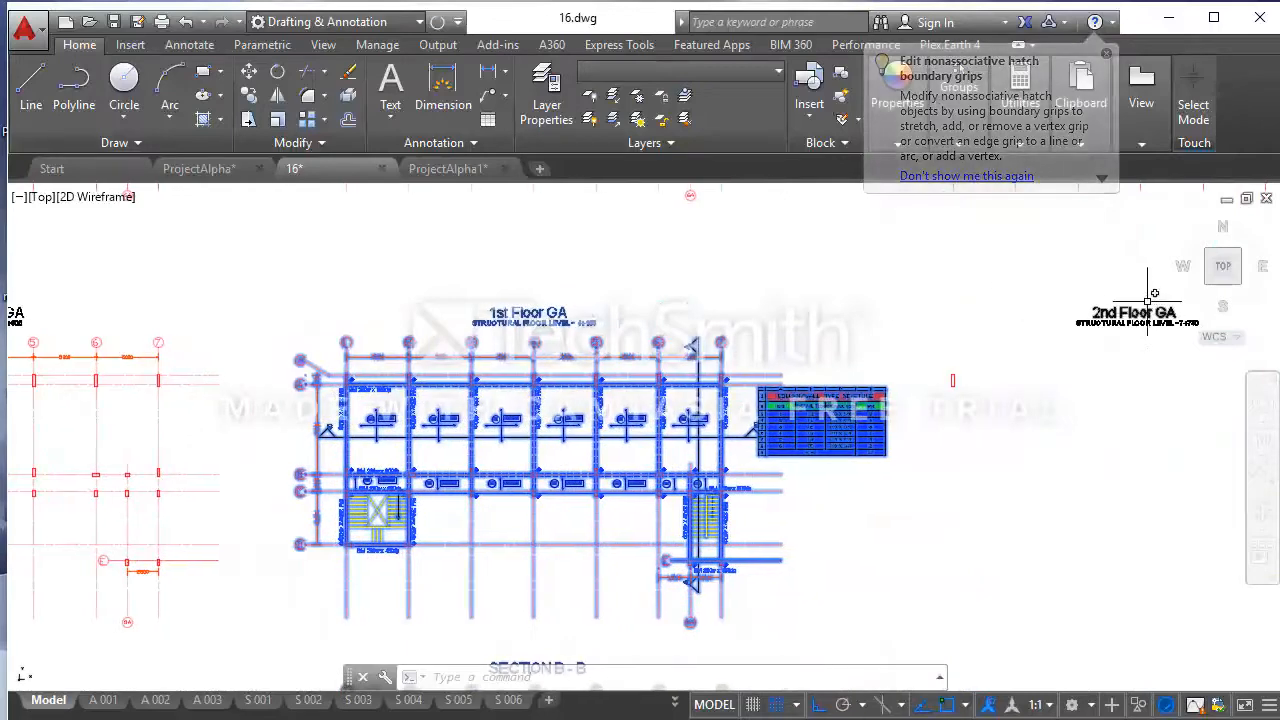
{"action": "left_click", "coordinate": [602, 325]}
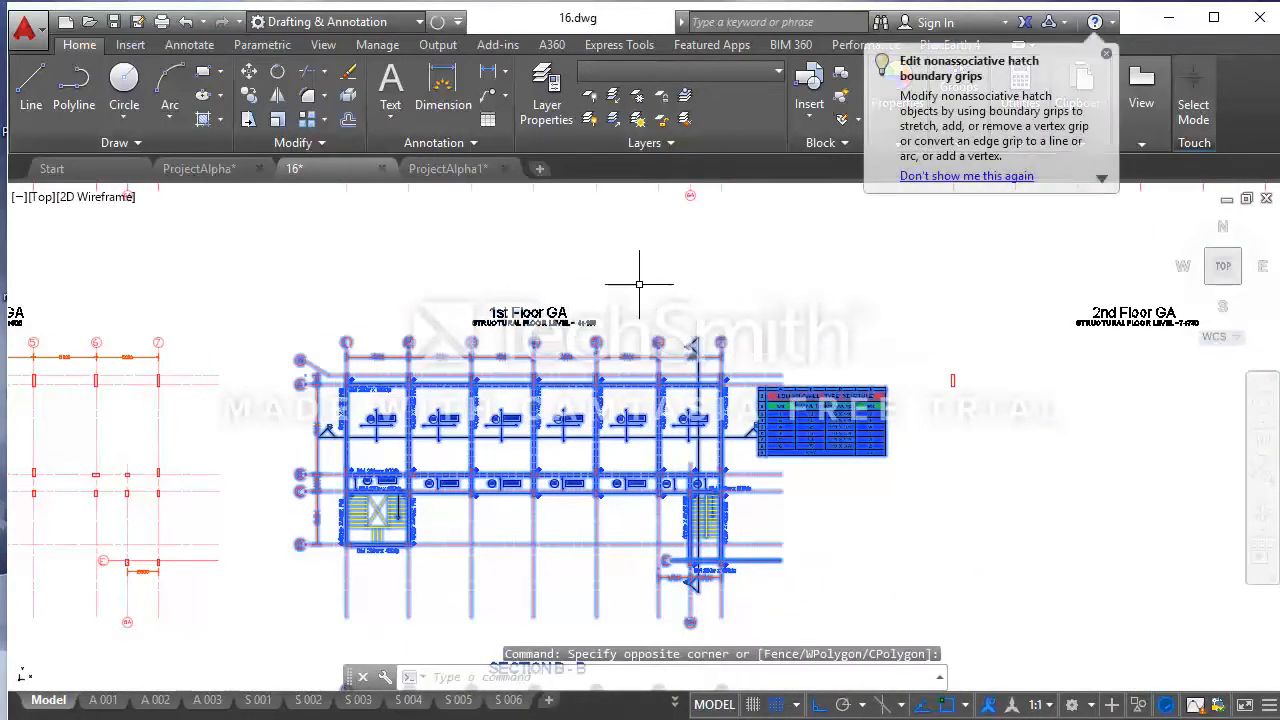
Copy the selected plan, schedule and sections from the wall corner at grids 1 and A1 to the matching column corner under the 2nd Floor GA title
{"action": "scroll", "coordinate": [639, 284], "scroll_direction": "down", "scroll_amount": 3}
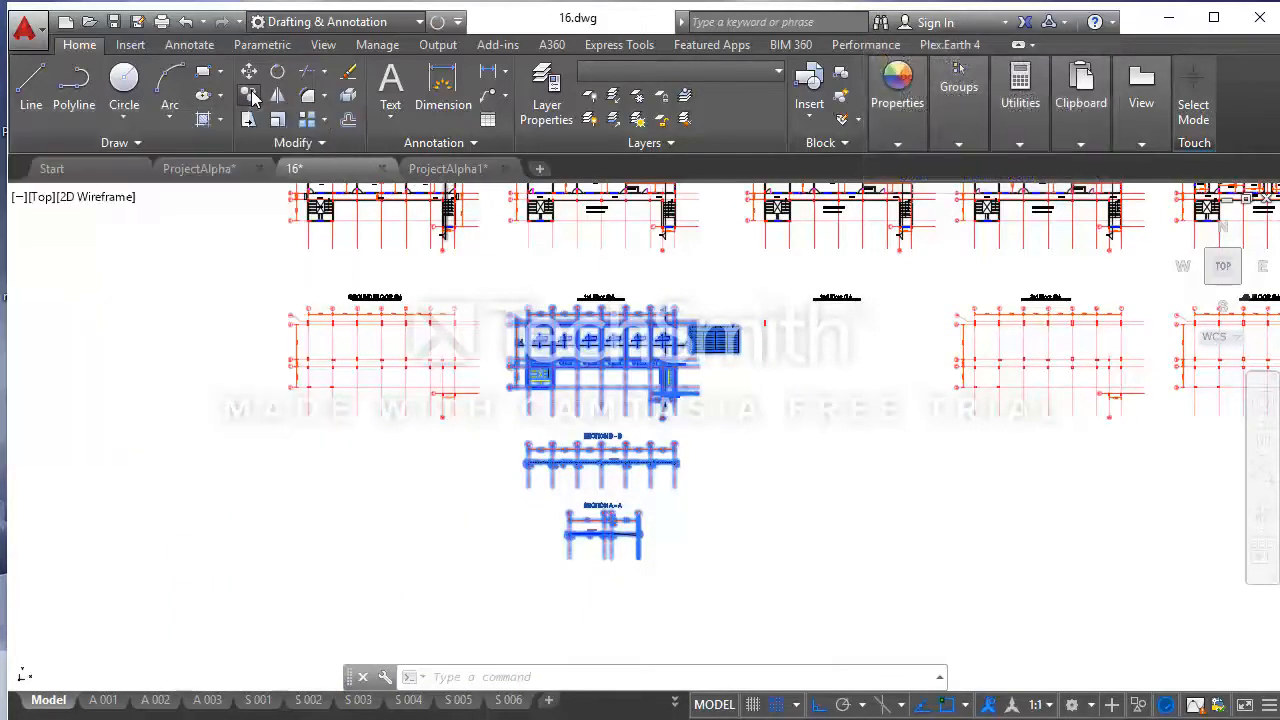
{"action": "left_click", "coordinate": [250, 95]}
{"action": "scroll", "coordinate": [515, 310], "scroll_direction": "up", "scroll_amount": 5}
{"action": "scroll", "coordinate": [886, 277], "scroll_direction": "up", "scroll_amount": 8}
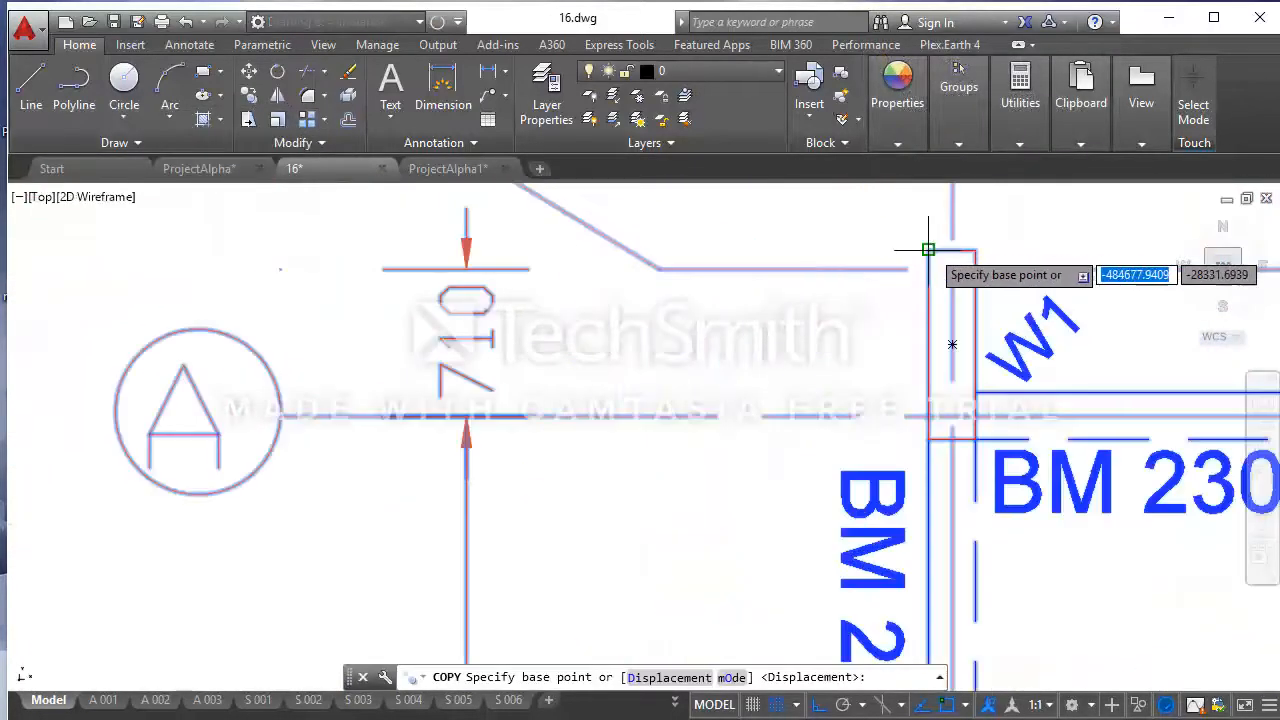
{"action": "left_click", "coordinate": [928, 249]}
{"action": "scroll", "coordinate": [530, 280], "scroll_direction": "down", "scroll_amount": 10}
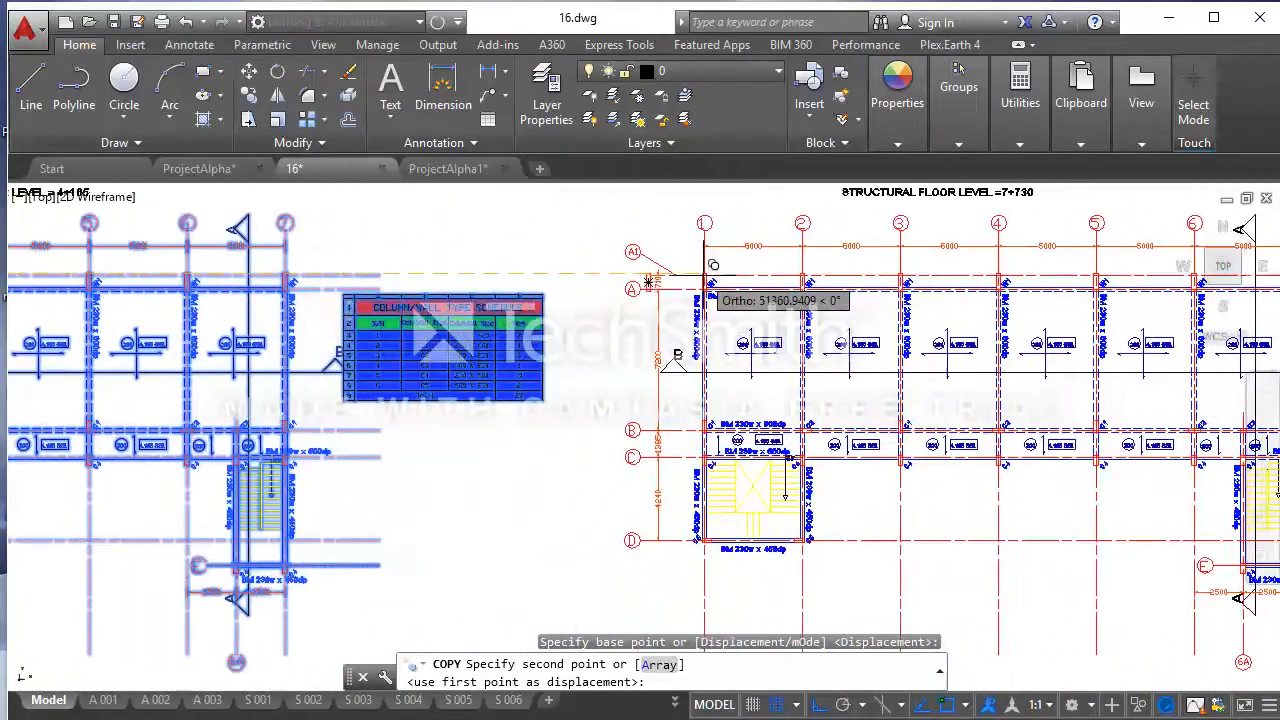
{"action": "scroll", "coordinate": [750, 265], "scroll_direction": "up", "scroll_amount": 7}
{"action": "middle_click_drag", "start_coordinate": [760, 262], "coordinate": [457, 286]}
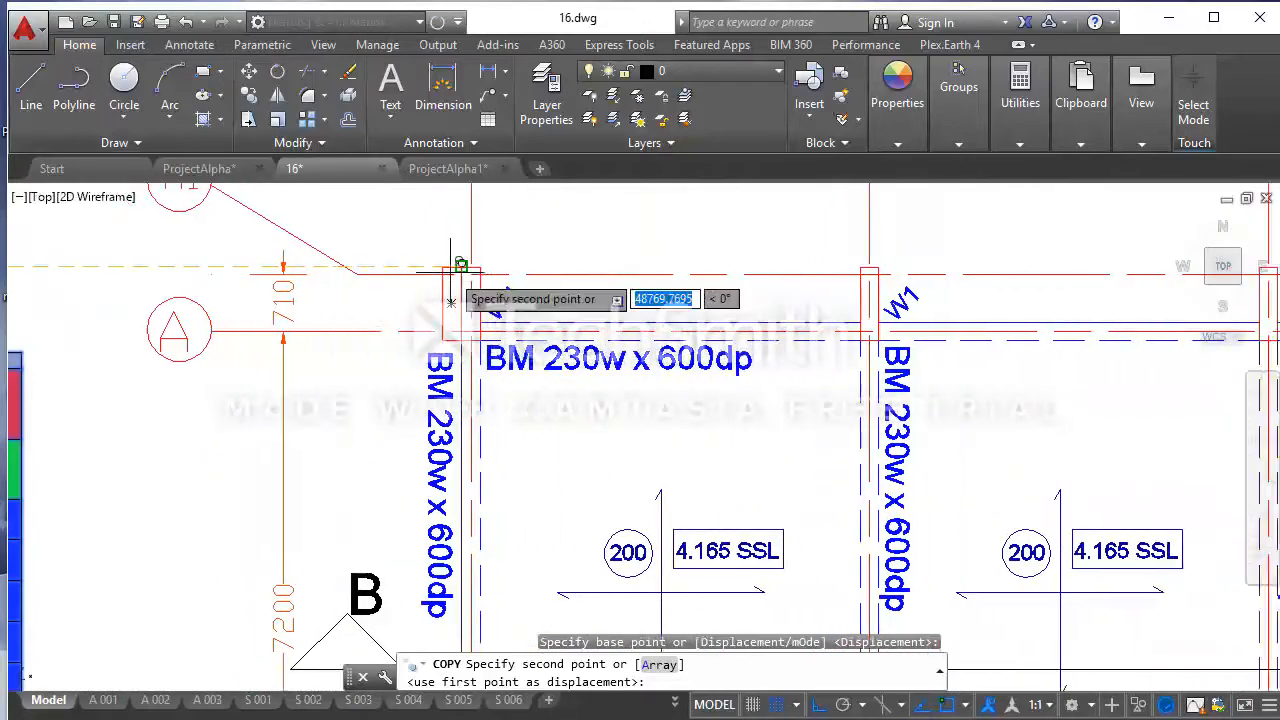
{"action": "scroll", "coordinate": [457, 263], "scroll_direction": "up", "scroll_amount": 5}
{"action": "scroll", "coordinate": [505, 257], "scroll_direction": "down", "scroll_amount": 6}
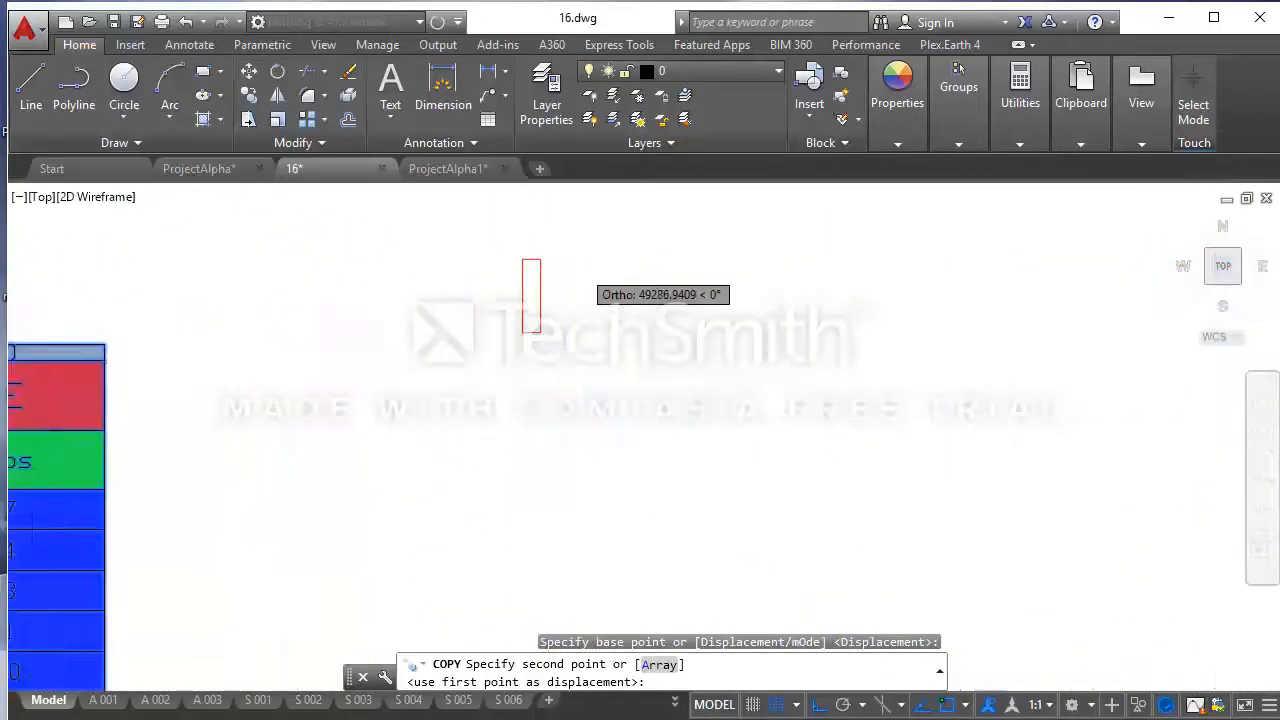
{"action": "scroll", "coordinate": [545, 262], "scroll_direction": "up", "scroll_amount": 4}
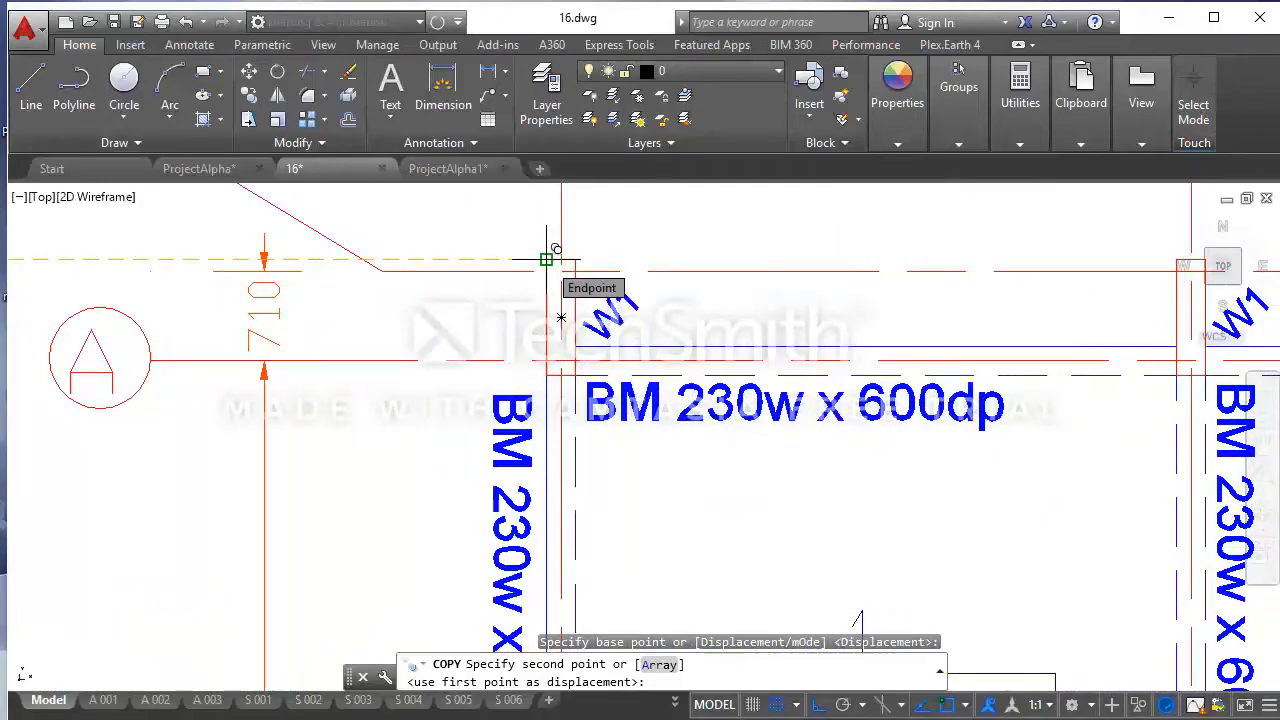
{"action": "scroll", "coordinate": [550, 270], "scroll_direction": "down", "scroll_amount": 8}
{"action": "key", "text": "Escape"}
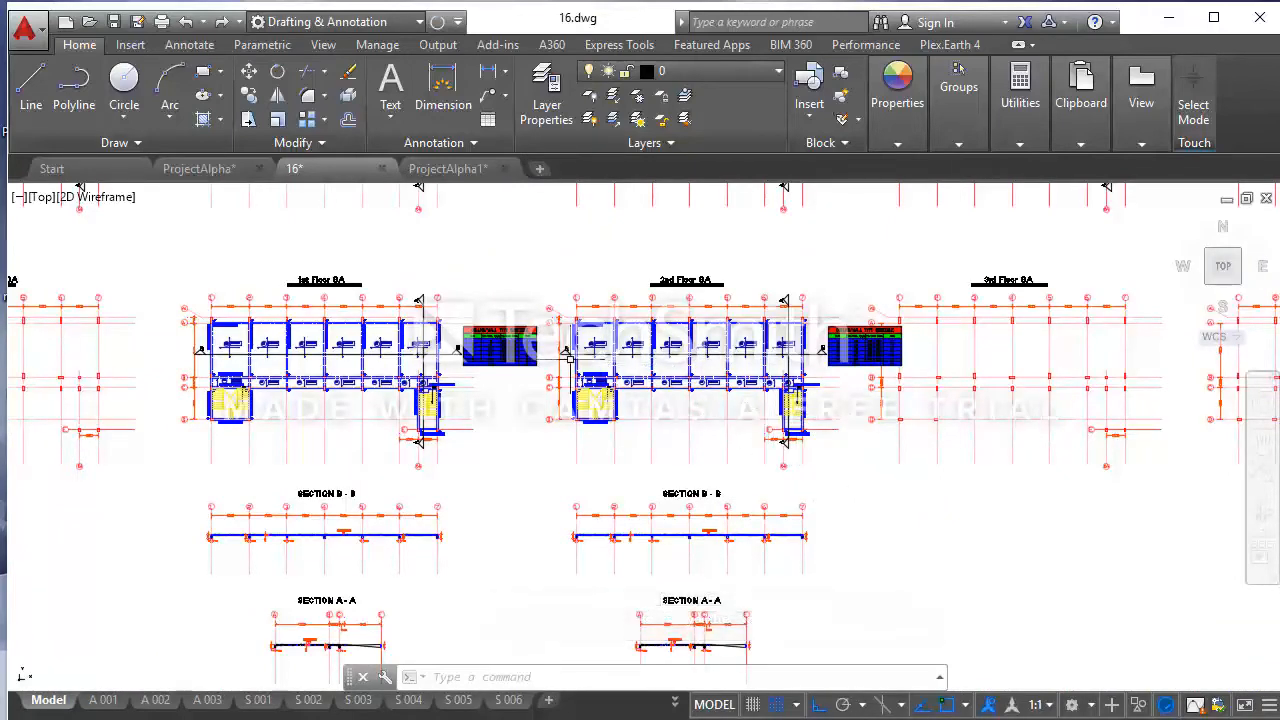
Delete one of the two overlapping red column outlines at grids 1 and A1 of the 2nd Floor GA
{"action": "scroll", "coordinate": [565, 348], "scroll_direction": "up", "scroll_amount": 2}
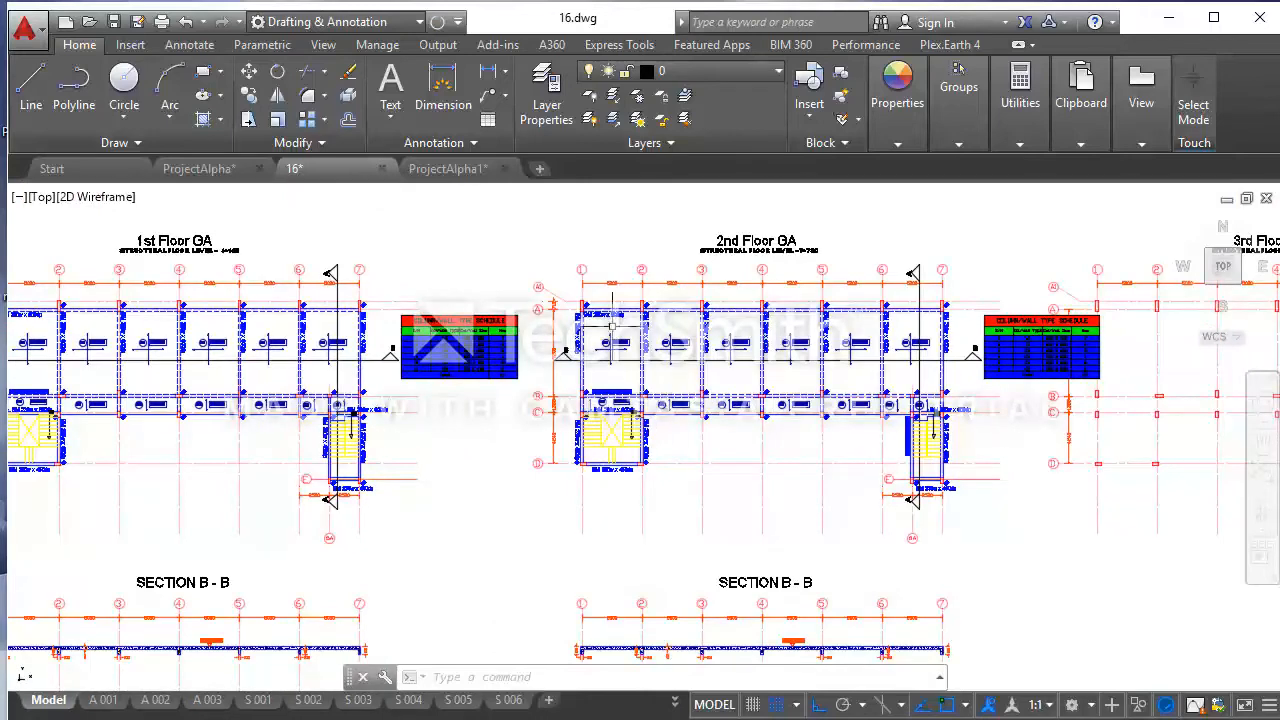
{"action": "scroll", "coordinate": [611, 326], "scroll_direction": "up", "scroll_amount": 6}
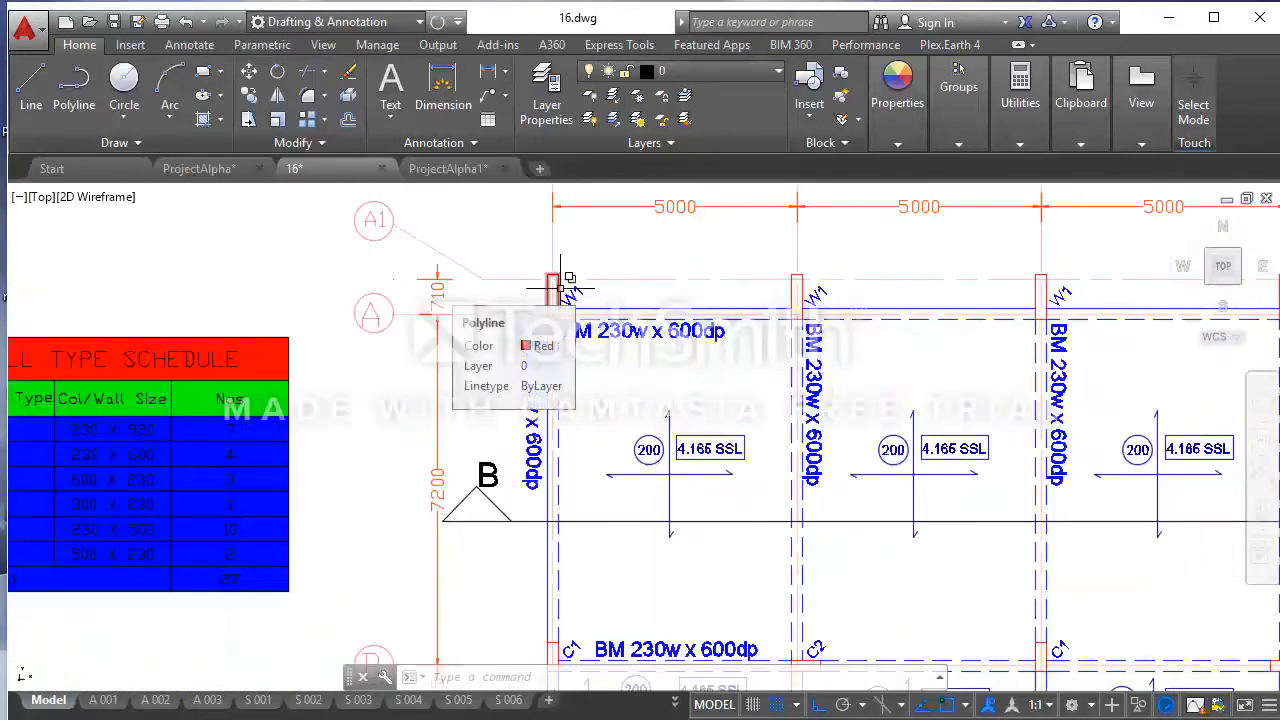
{"action": "left_click", "coordinate": [560, 287]}
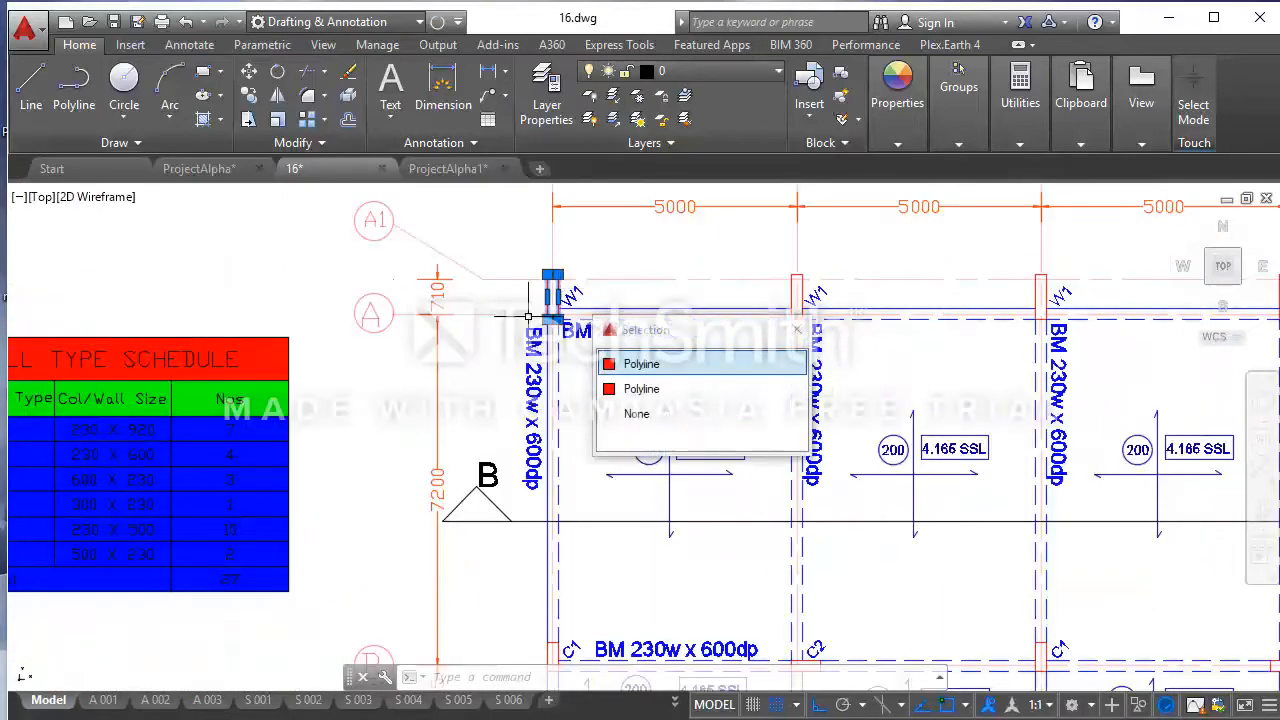
{"action": "key", "text": "Delete"}
Examine the copied 2nd Floor GA, its Section B-B and Section A-A, and the structural floor level under its title
{"action": "scroll", "coordinate": [600, 340], "scroll_direction": "down", "scroll_amount": 8}
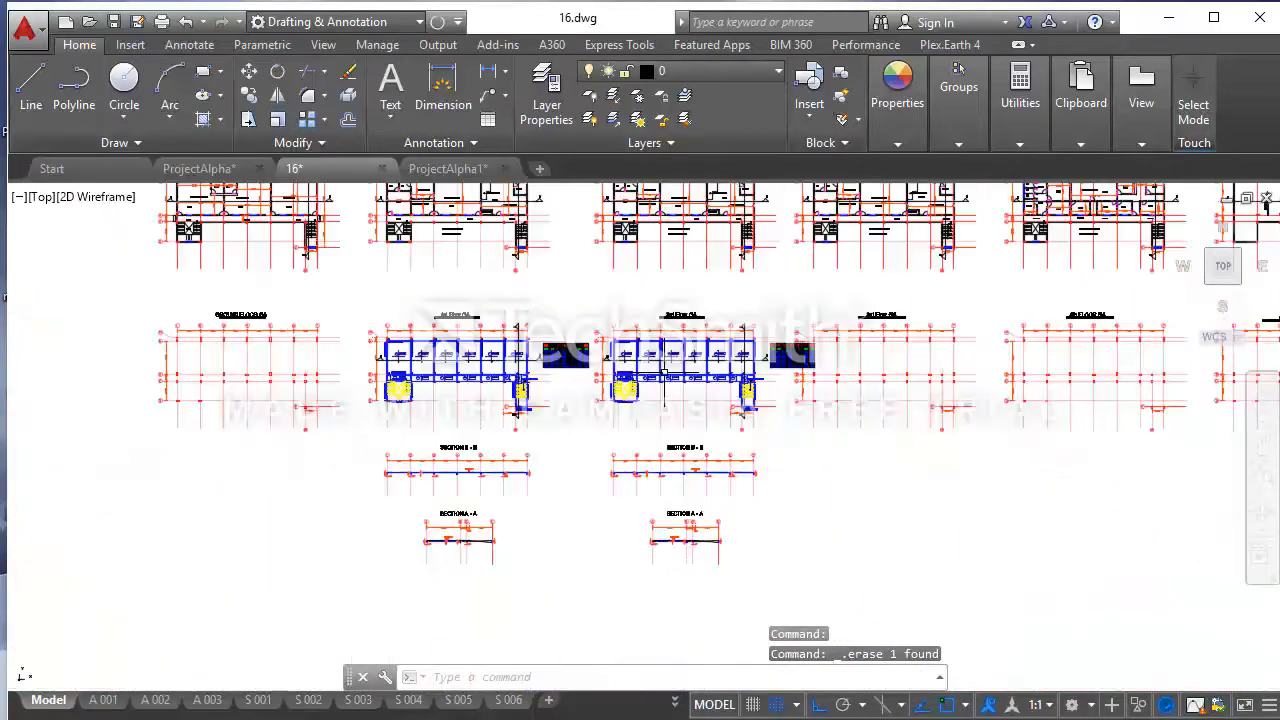
{"action": "scroll", "coordinate": [663, 372], "scroll_direction": "up", "scroll_amount": 3}
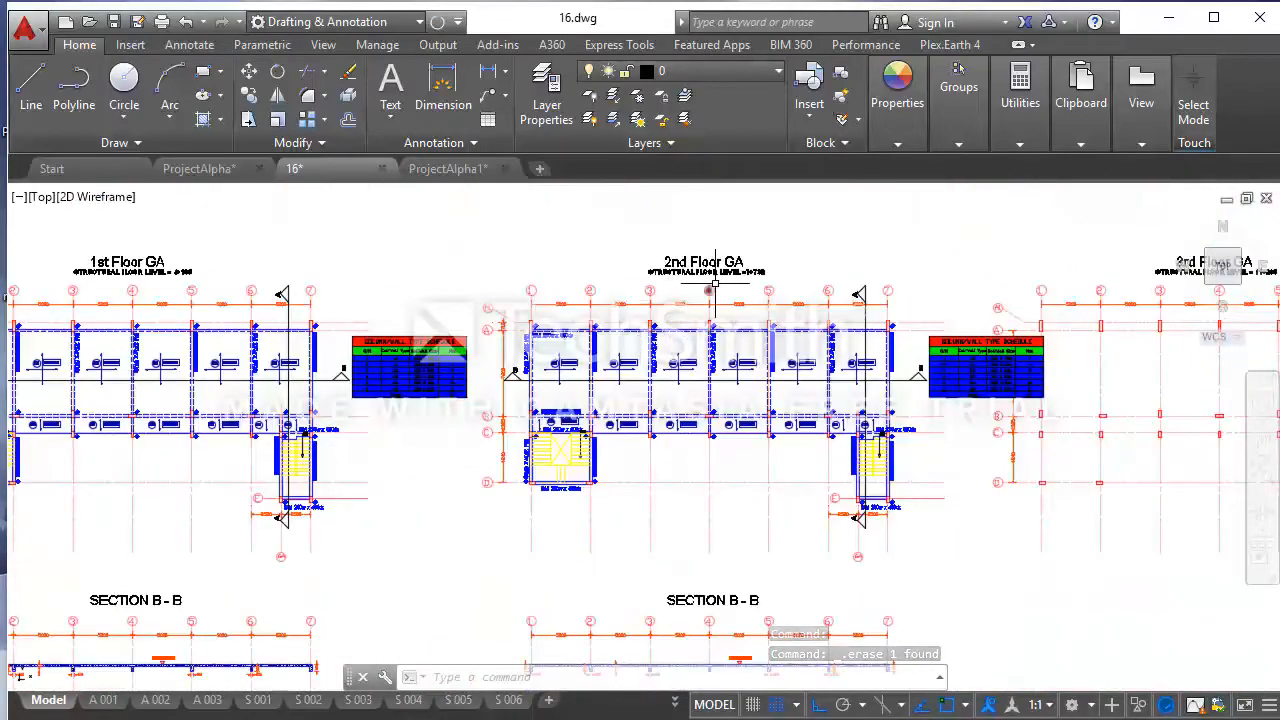
{"action": "scroll", "coordinate": [715, 283], "scroll_direction": "down", "scroll_amount": 2}
{"action": "scroll", "coordinate": [726, 643], "scroll_direction": "up", "scroll_amount": 2}
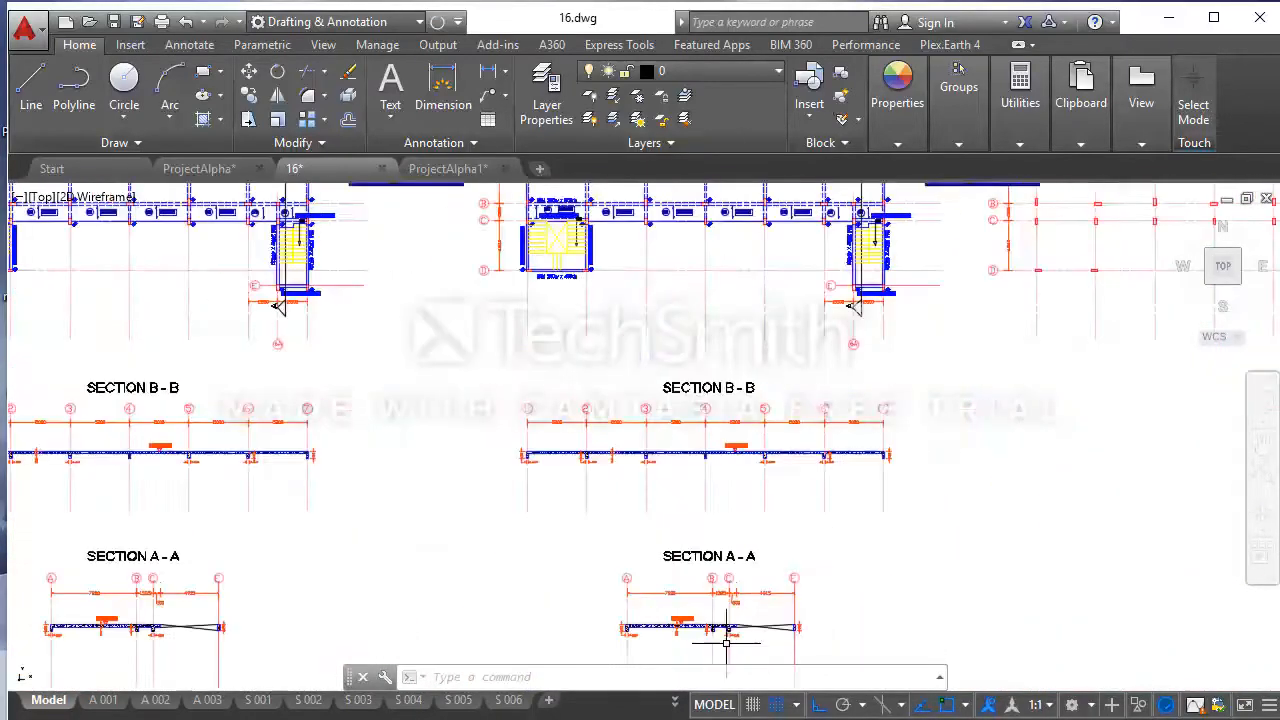
{"action": "scroll", "coordinate": [726, 643], "scroll_direction": "down", "scroll_amount": 1}
{"action": "middle_click_drag", "start_coordinate": [615, 212], "coordinate": [641, 543]}
{"action": "scroll", "coordinate": [649, 533], "scroll_direction": "up", "scroll_amount": 4}
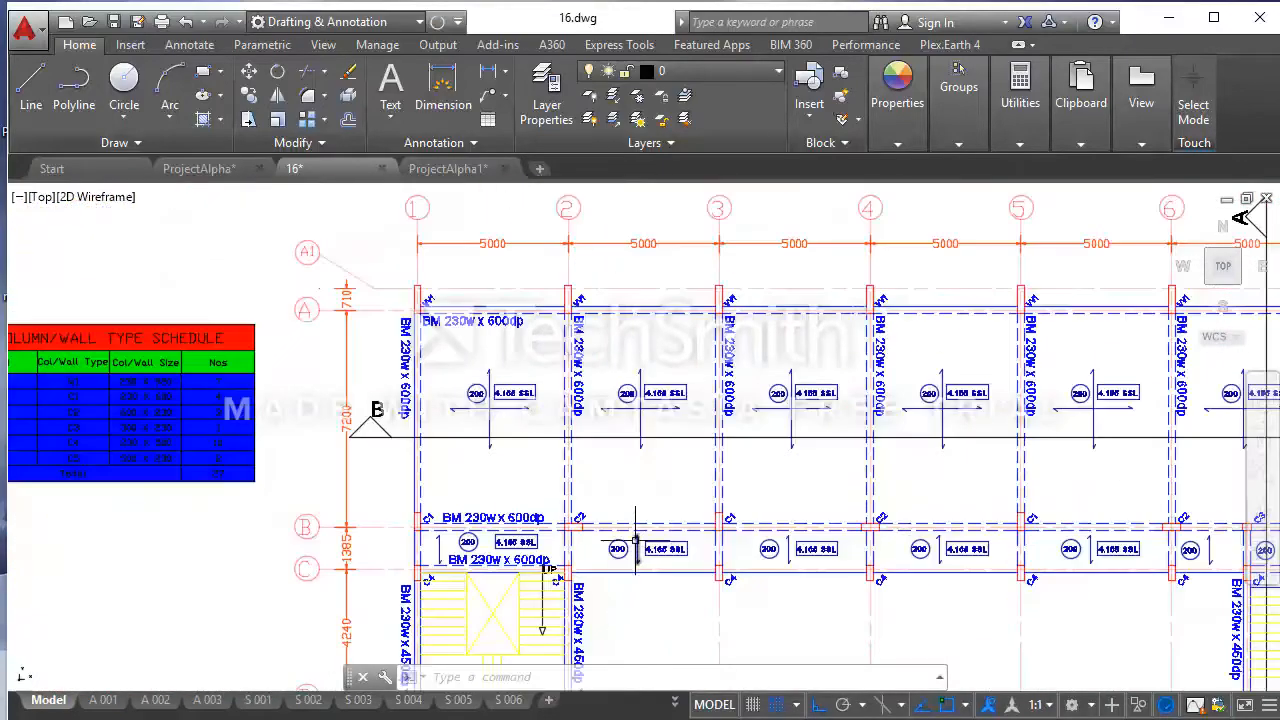
{"action": "scroll", "coordinate": [640, 530], "scroll_direction": "down", "scroll_amount": 2}
{"action": "scroll", "coordinate": [700, 505], "scroll_direction": "up", "scroll_amount": 2}
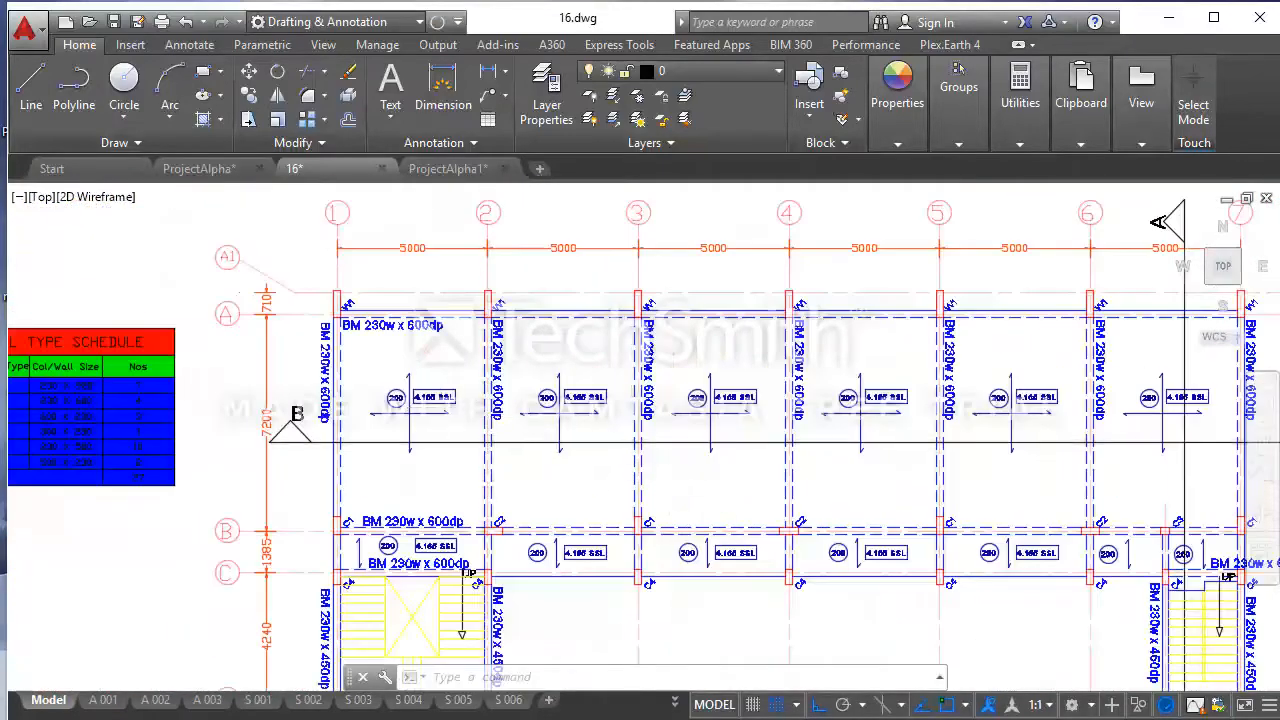
{"action": "scroll", "coordinate": [444, 405], "scroll_direction": "up", "scroll_amount": 2}
{"action": "scroll", "coordinate": [466, 408], "scroll_direction": "down", "scroll_amount": 5}
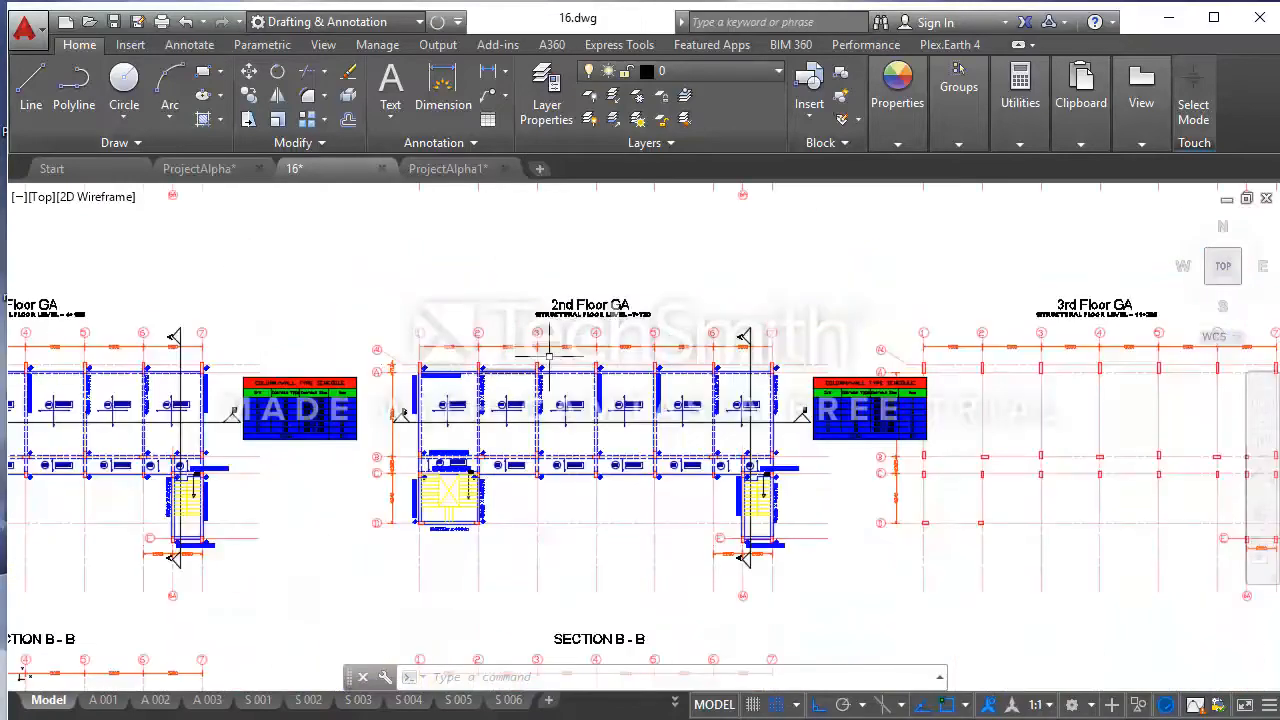
{"action": "scroll", "coordinate": [638, 328], "scroll_direction": "up", "scroll_amount": 6}
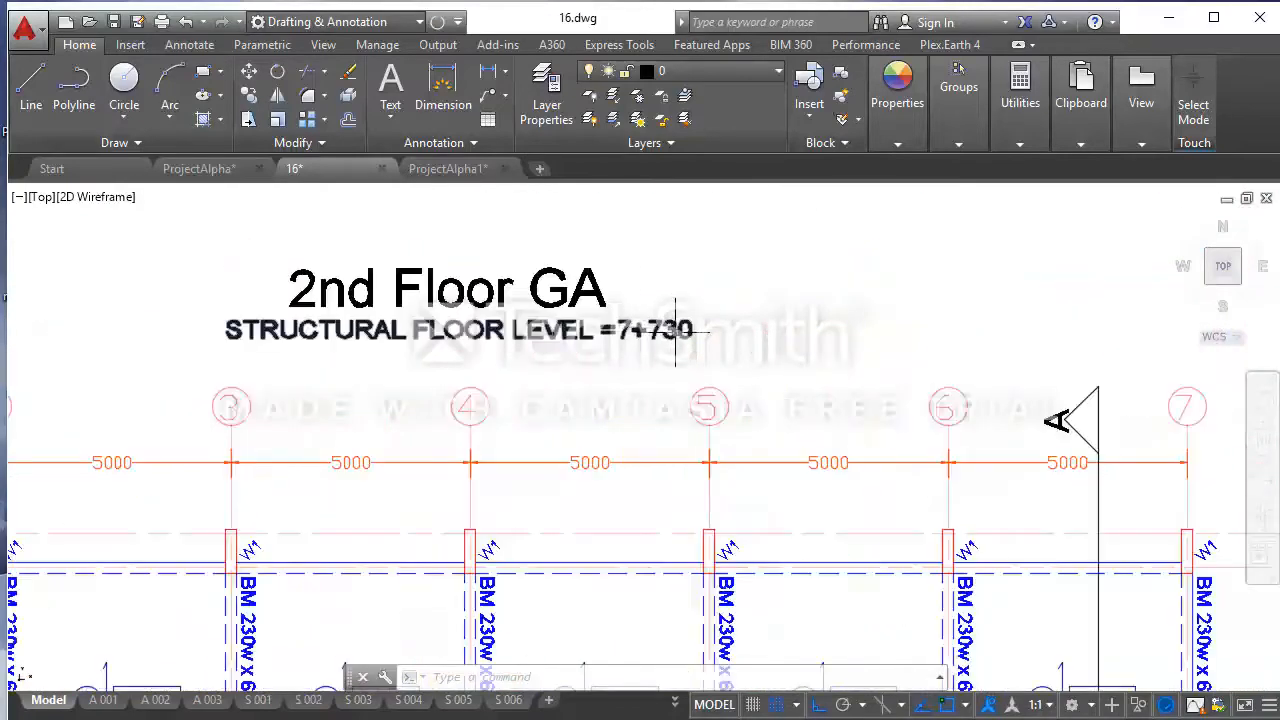
{"action": "scroll", "coordinate": [676, 330], "scroll_direction": "down", "scroll_amount": 3}
Change the slab level text in the bay between grids 1-2 and A-B of the 2nd Floor GA to 7.730 SSL
{"action": "scroll", "coordinate": [398, 490], "scroll_direction": "up", "scroll_amount": 4}
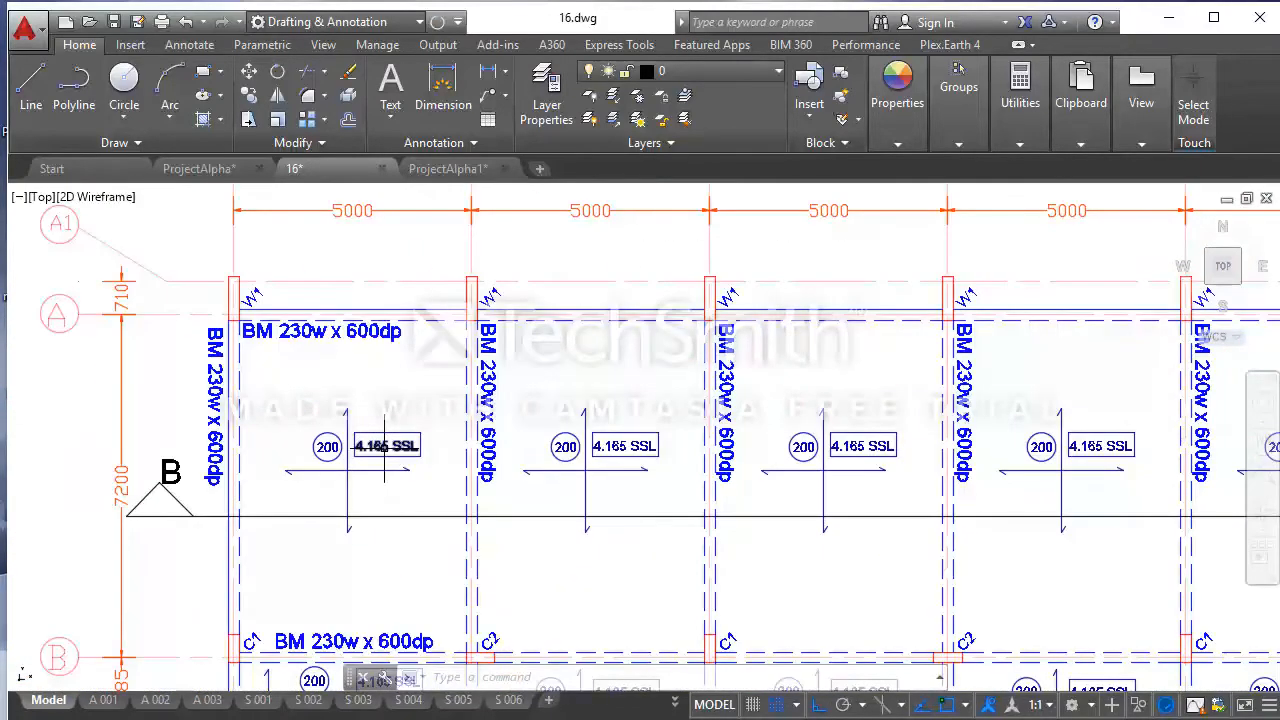
{"action": "scroll", "coordinate": [384, 447], "scroll_direction": "down", "scroll_amount": 2}
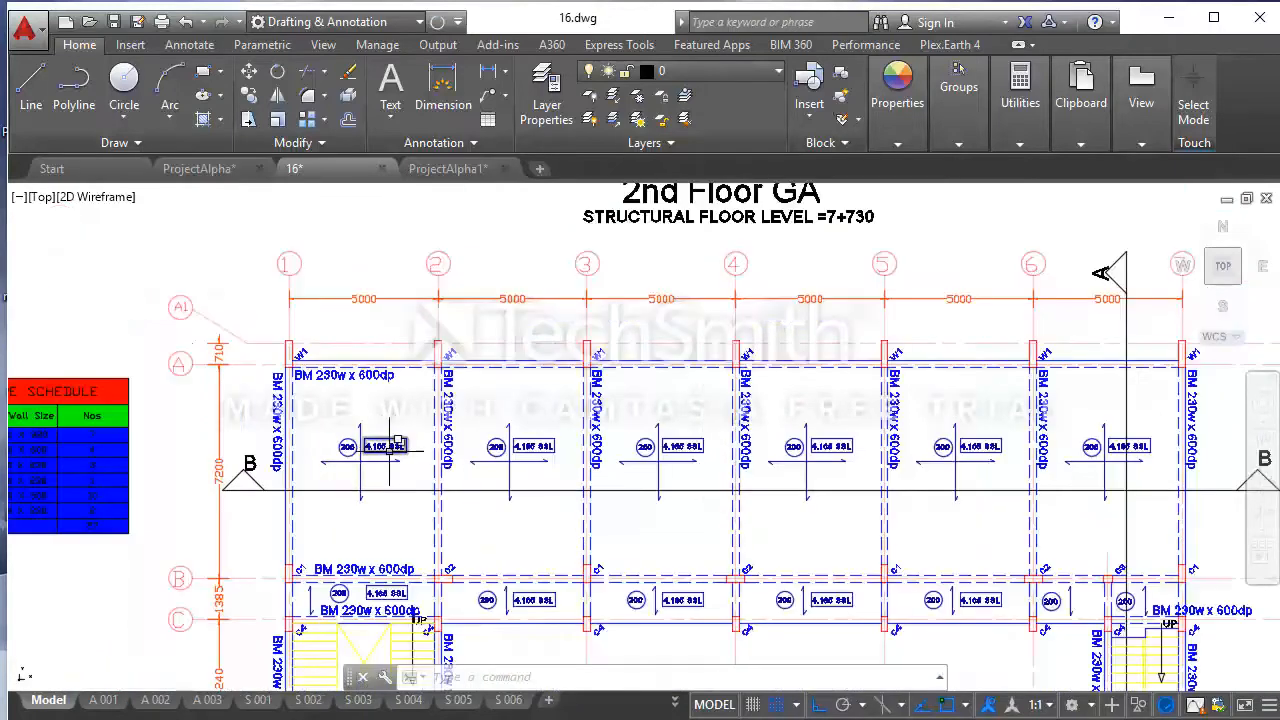
{"action": "scroll", "coordinate": [384, 447], "scroll_direction": "up", "scroll_amount": 6}
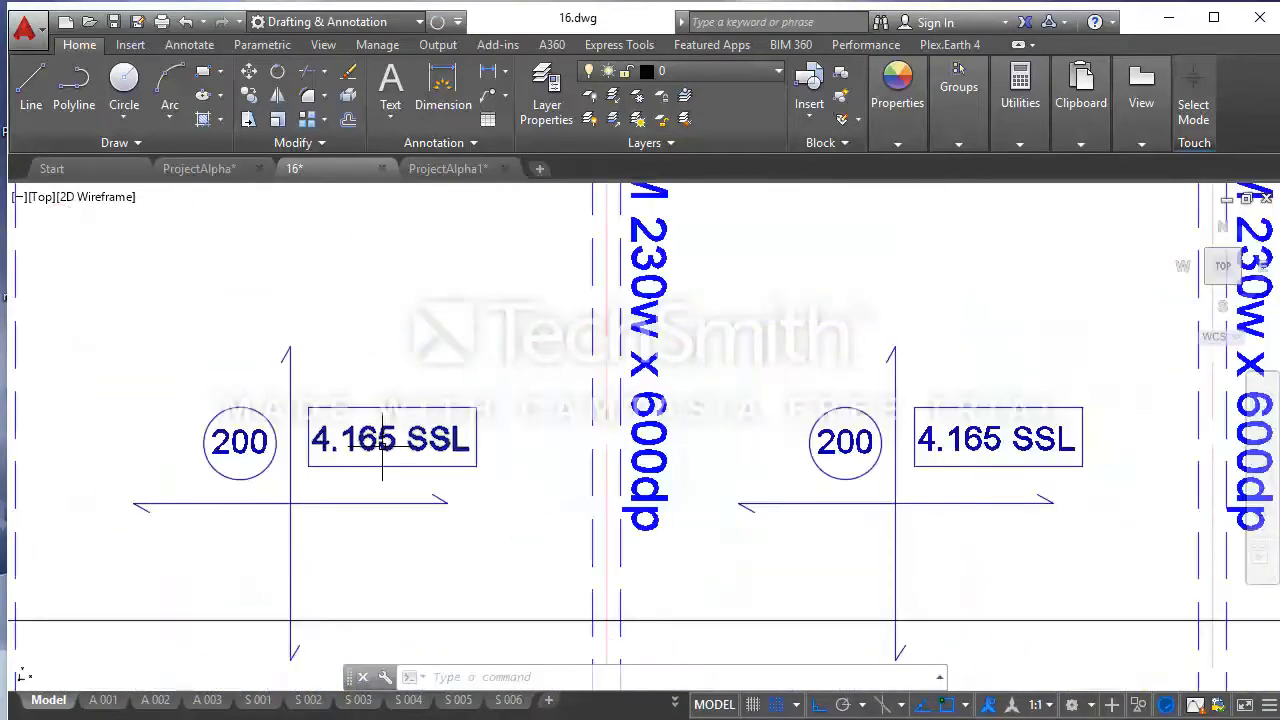
{"action": "double_click", "coordinate": [311, 449]}
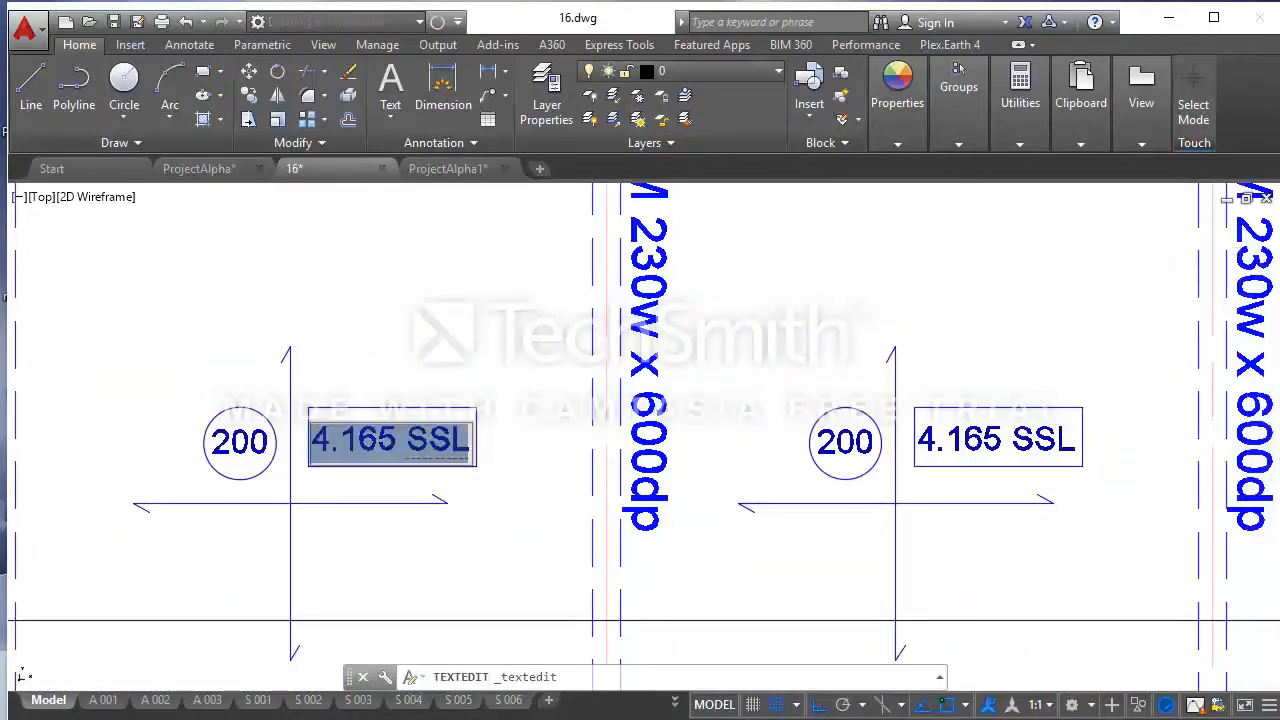
{"action": "left_click", "coordinate": [392, 447]}
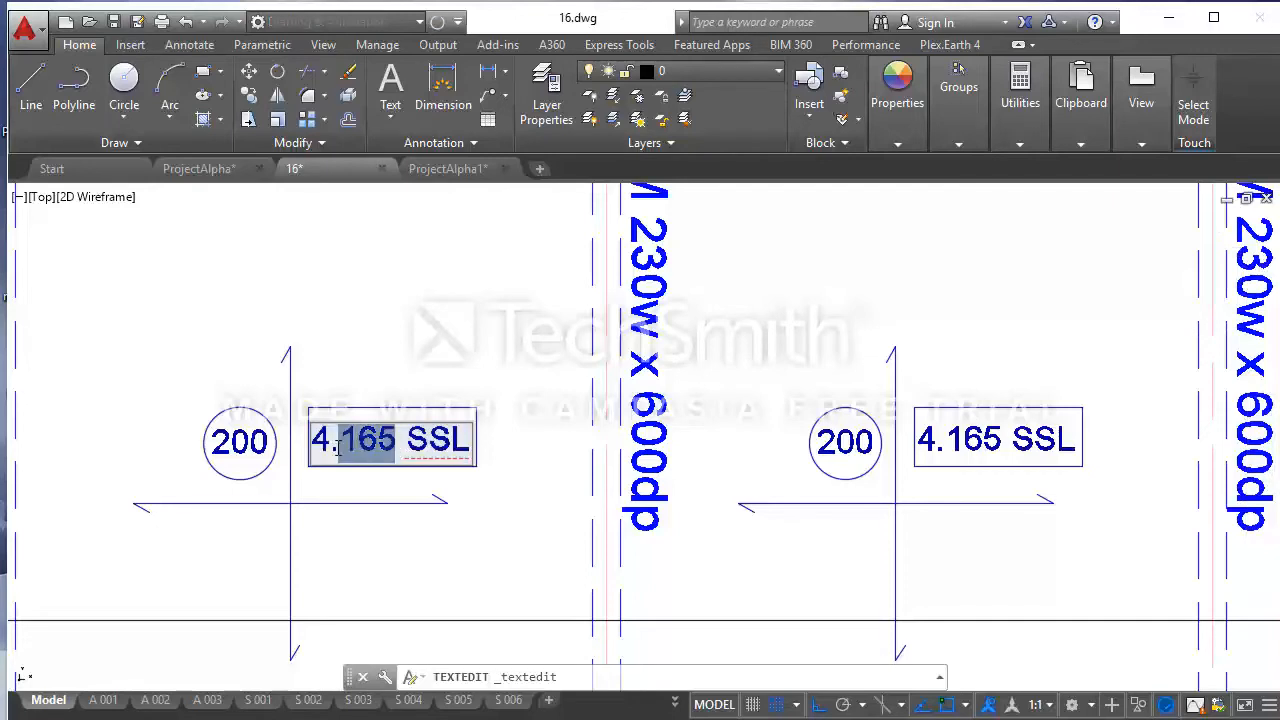
{"action": "type", "text": "7.73"}
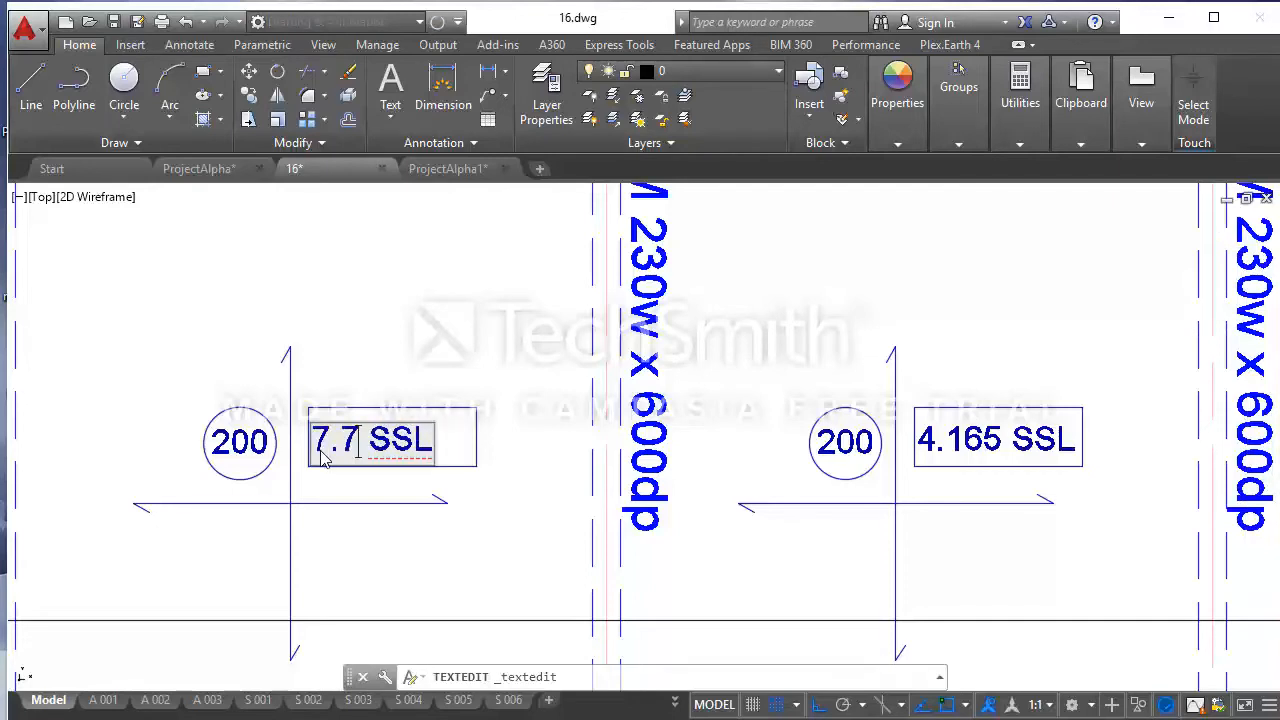
{"action": "type", "text": "0"}
{"action": "left_click", "coordinate": [446, 514]}
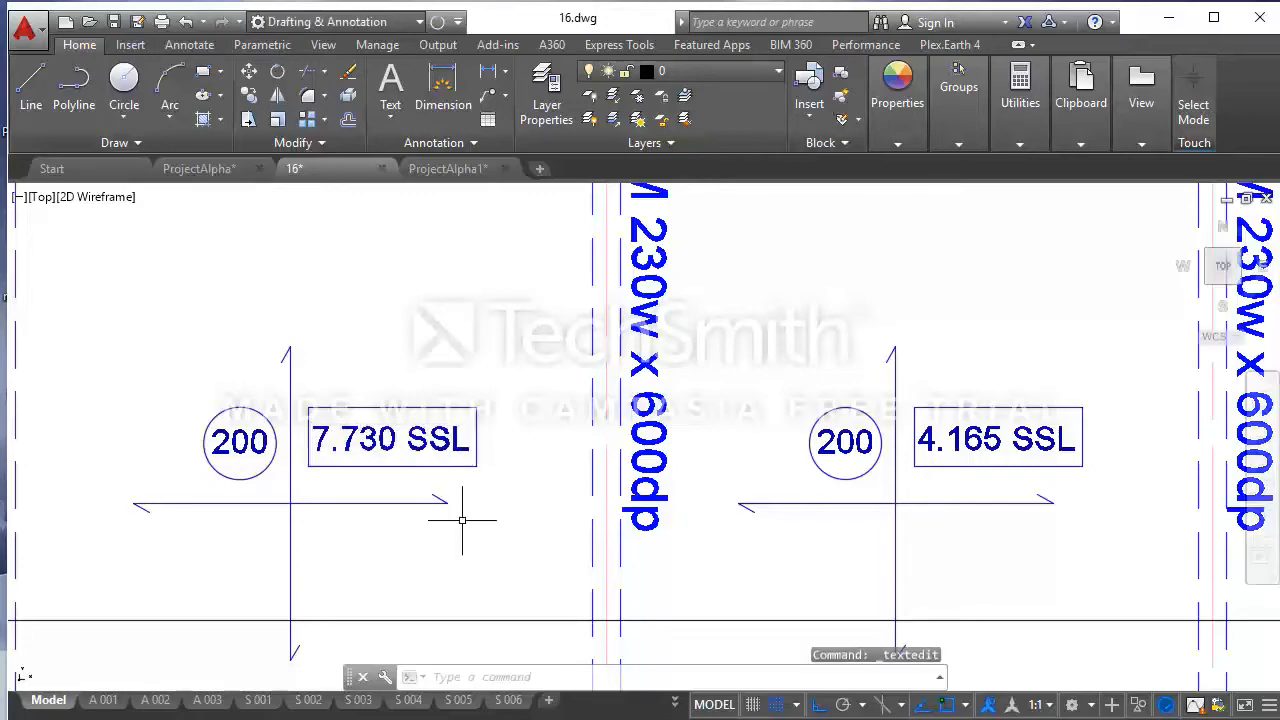
Erase all the remaining 4.165 SSL slab level texts from the 2nd Floor GA, keeping their boxes
{"action": "scroll", "coordinate": [378, 492], "scroll_direction": "down", "scroll_amount": 4}
{"action": "left_click", "coordinate": [623, 474]}
{"action": "scroll", "coordinate": [623, 474], "scroll_direction": "down", "scroll_amount": 2}
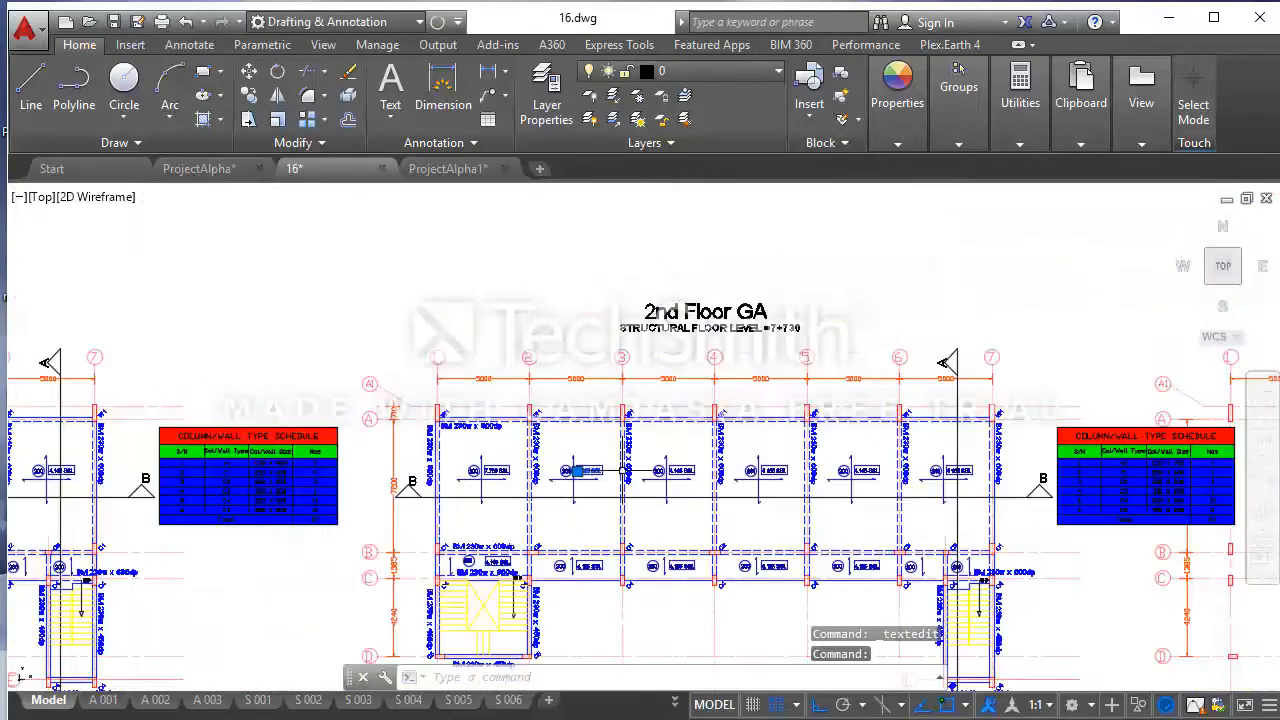
{"action": "scroll", "coordinate": [708, 487], "scroll_direction": "up", "scroll_amount": 1}
{"action": "middle_click_drag", "start_coordinate": [680, 471], "coordinate": [642, 461]}
{"action": "left_click", "coordinate": [640, 453]}
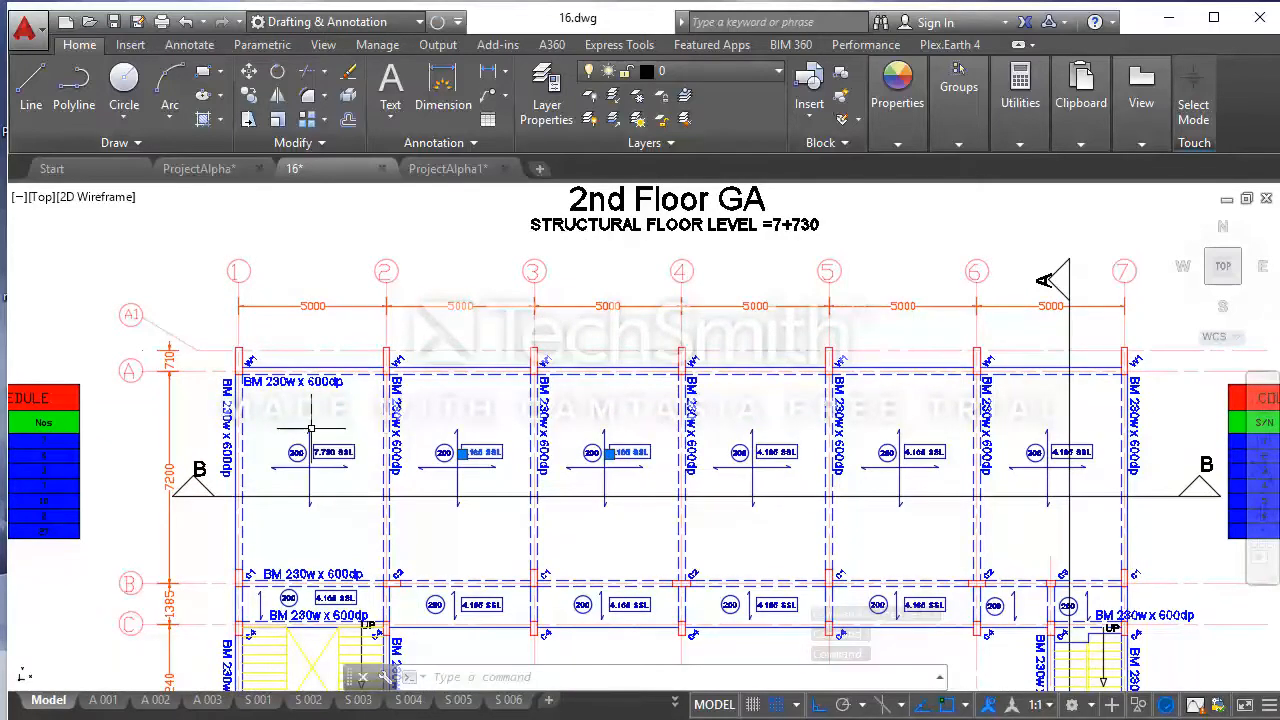
{"action": "left_click", "coordinate": [920, 452]}
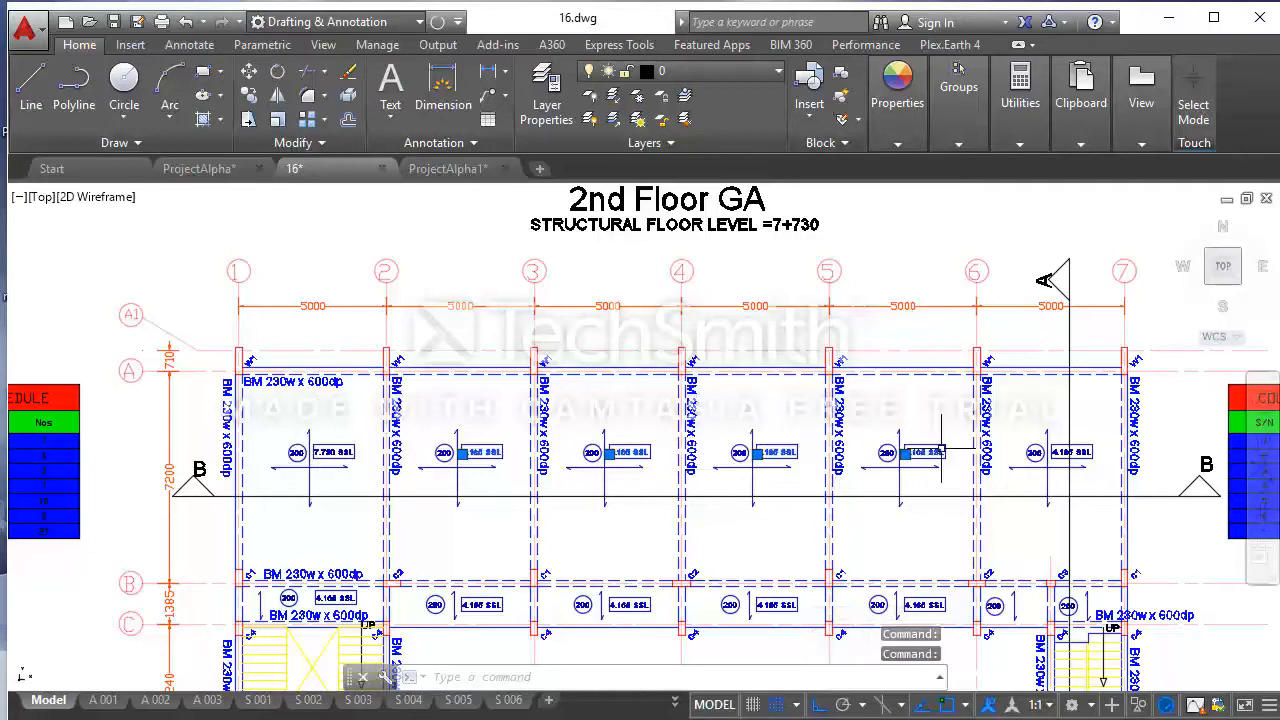
{"action": "left_click", "coordinate": [1069, 450]}
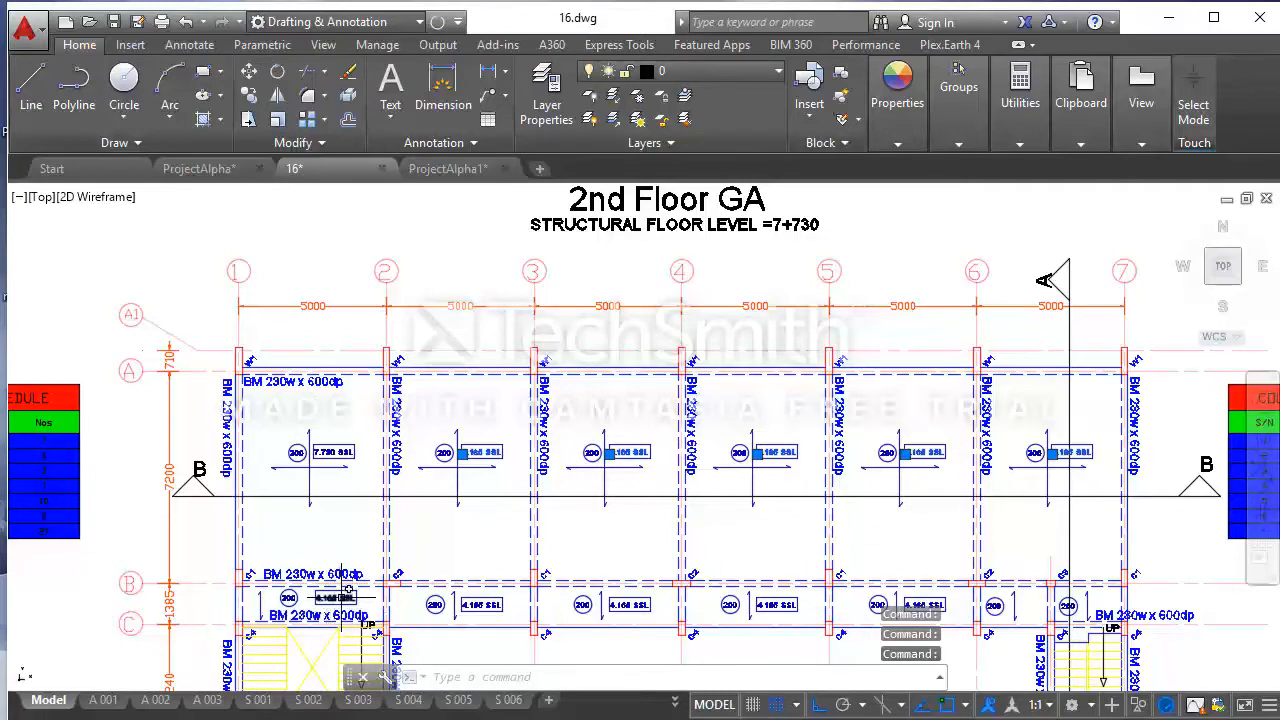
{"action": "left_click", "coordinate": [495, 600]}
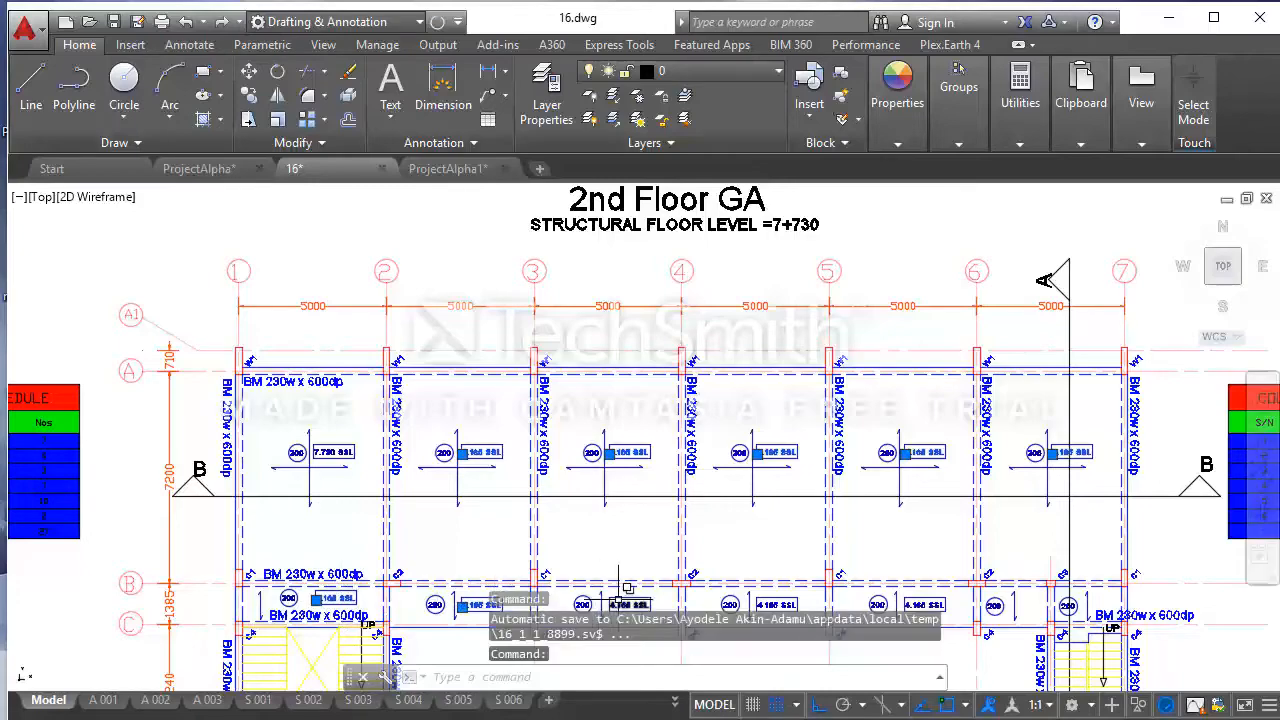
{"action": "left_click", "coordinate": [633, 600]}
{"action": "scroll", "coordinate": [768, 542], "scroll_direction": "up", "scroll_amount": 2}
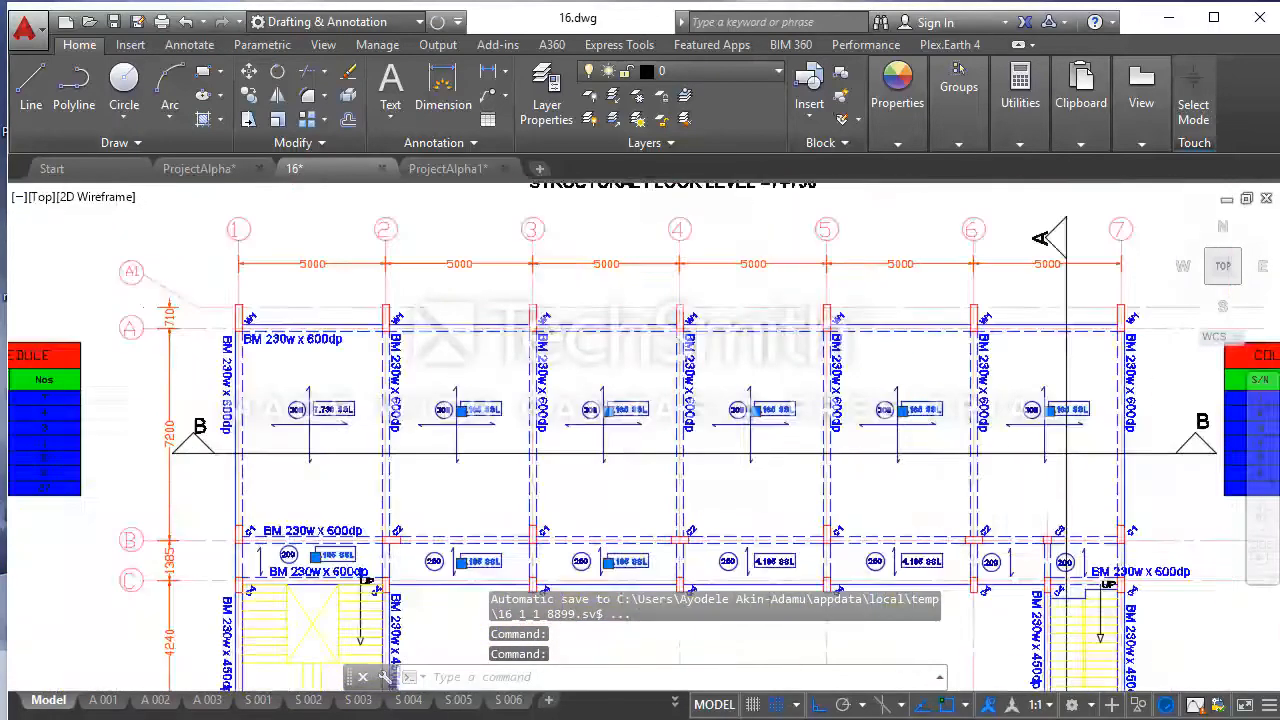
{"action": "scroll", "coordinate": [751, 546], "scroll_direction": "down", "scroll_amount": 4}
{"action": "scroll", "coordinate": [760, 540], "scroll_direction": "up", "scroll_amount": 4}
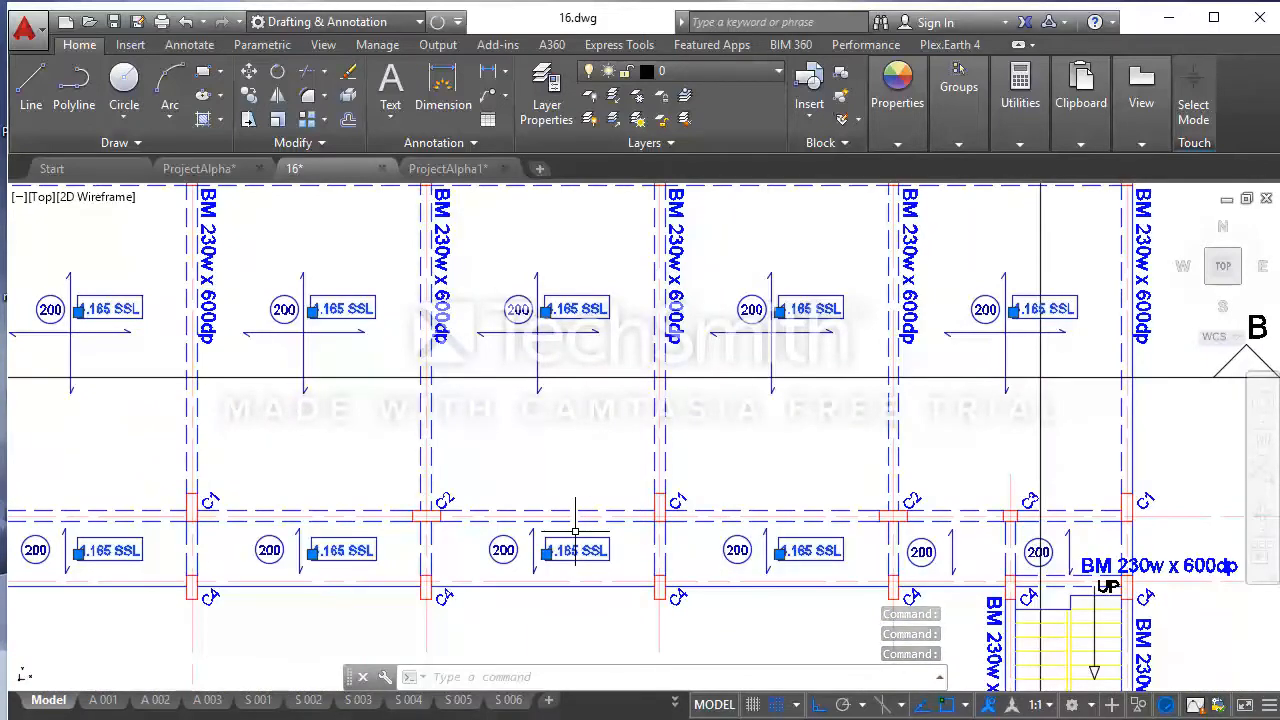
{"action": "key", "text": "Delete"}
{"action": "scroll", "coordinate": [636, 522], "scroll_direction": "down", "scroll_amount": 2}
{"action": "scroll", "coordinate": [600, 515], "scroll_direction": "down", "scroll_amount": 3}
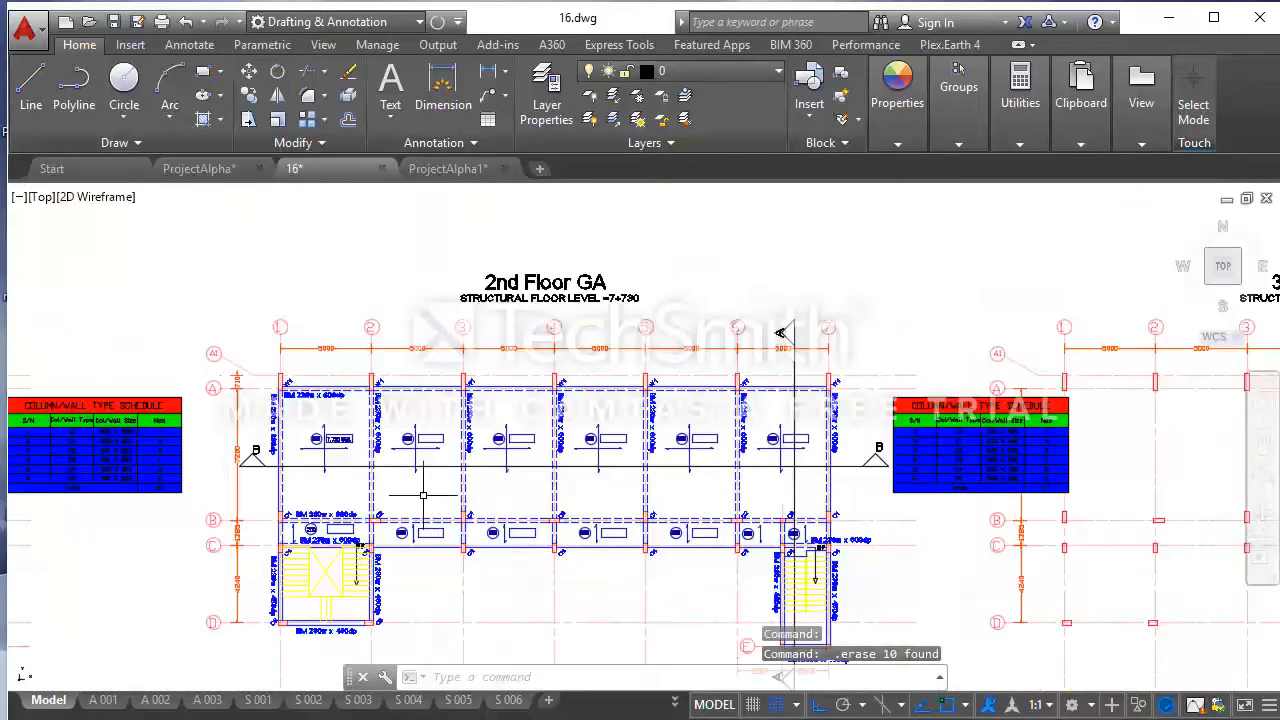
Copy the 7.730 SSL text from the bay at grids 1-2 and A-B of the 2nd Floor GA into the empty box between grids 2-3
{"action": "scroll", "coordinate": [390, 410], "scroll_direction": "up", "scroll_amount": 6}
{"action": "scroll", "coordinate": [390, 410], "scroll_direction": "down", "scroll_amount": 5}
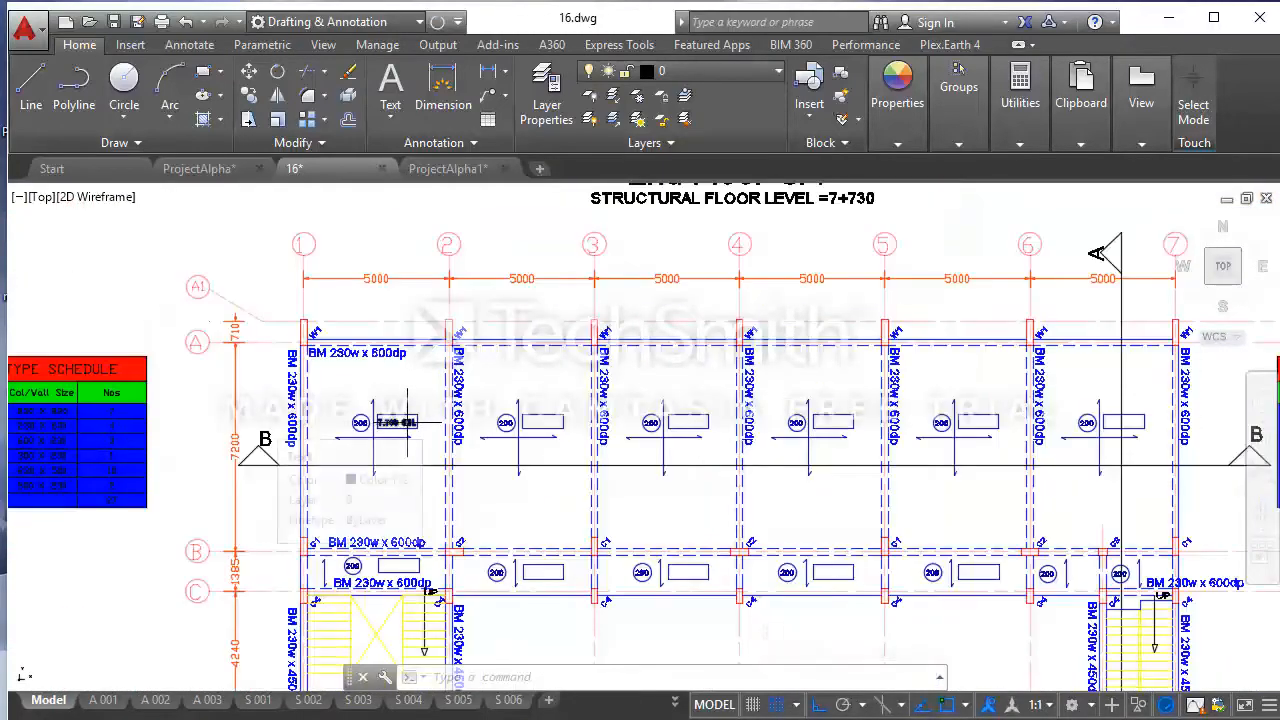
{"action": "scroll", "coordinate": [407, 422], "scroll_direction": "up", "scroll_amount": 4}
{"action": "left_click", "coordinate": [406, 430]}
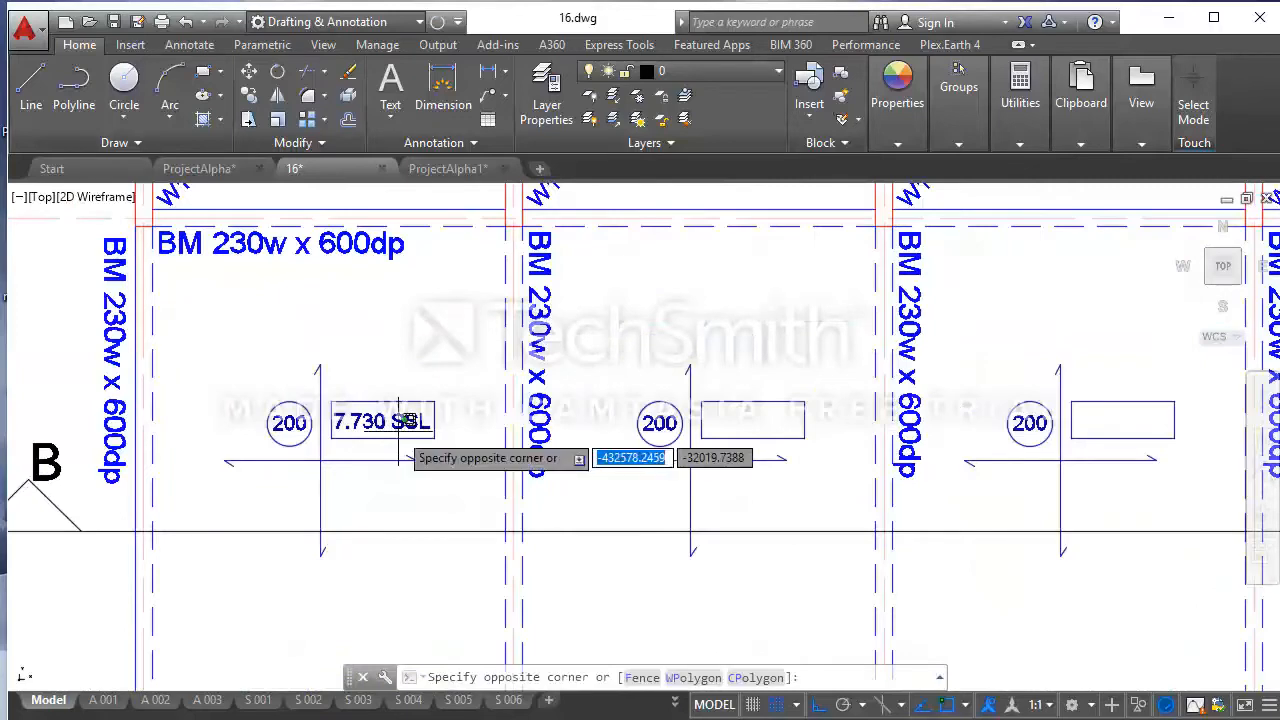
{"action": "left_click", "coordinate": [383, 415]}
{"action": "left_click", "coordinate": [250, 97]}
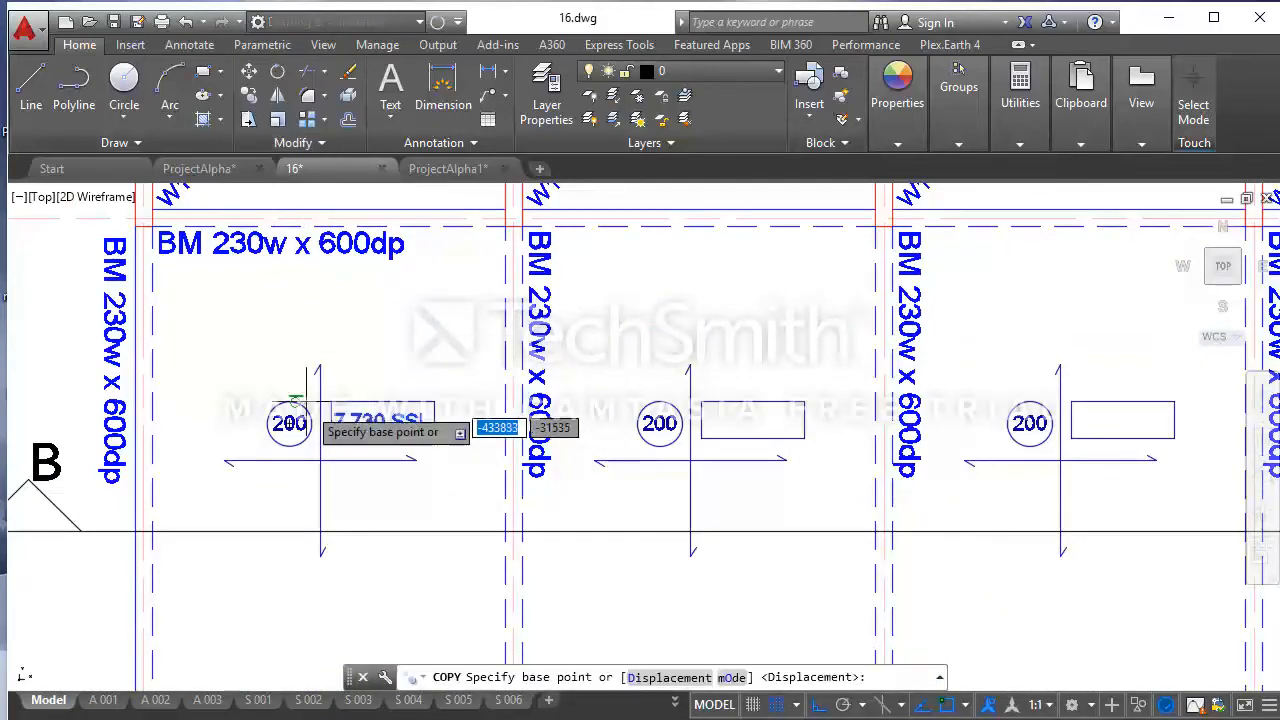
{"action": "left_click", "coordinate": [338, 426]}
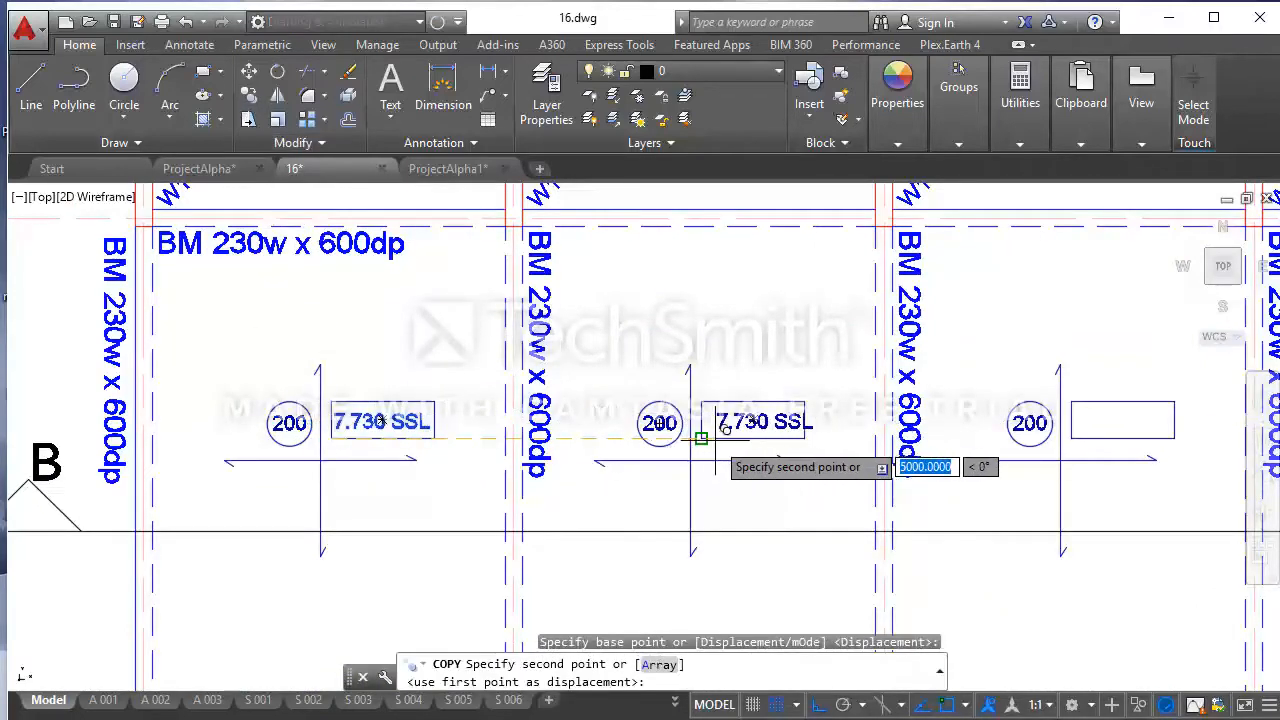
{"action": "scroll", "coordinate": [694, 438], "scroll_direction": "up", "scroll_amount": 3}
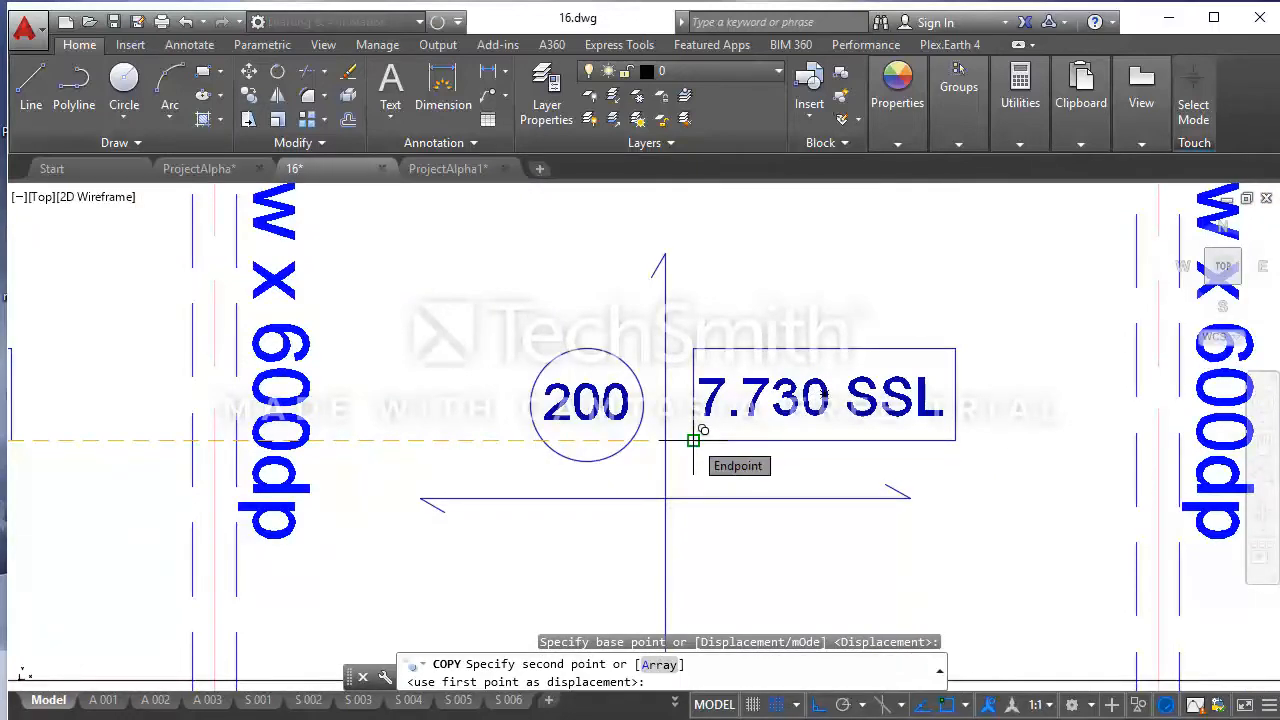
{"action": "scroll", "coordinate": [694, 438], "scroll_direction": "down", "scroll_amount": 4}
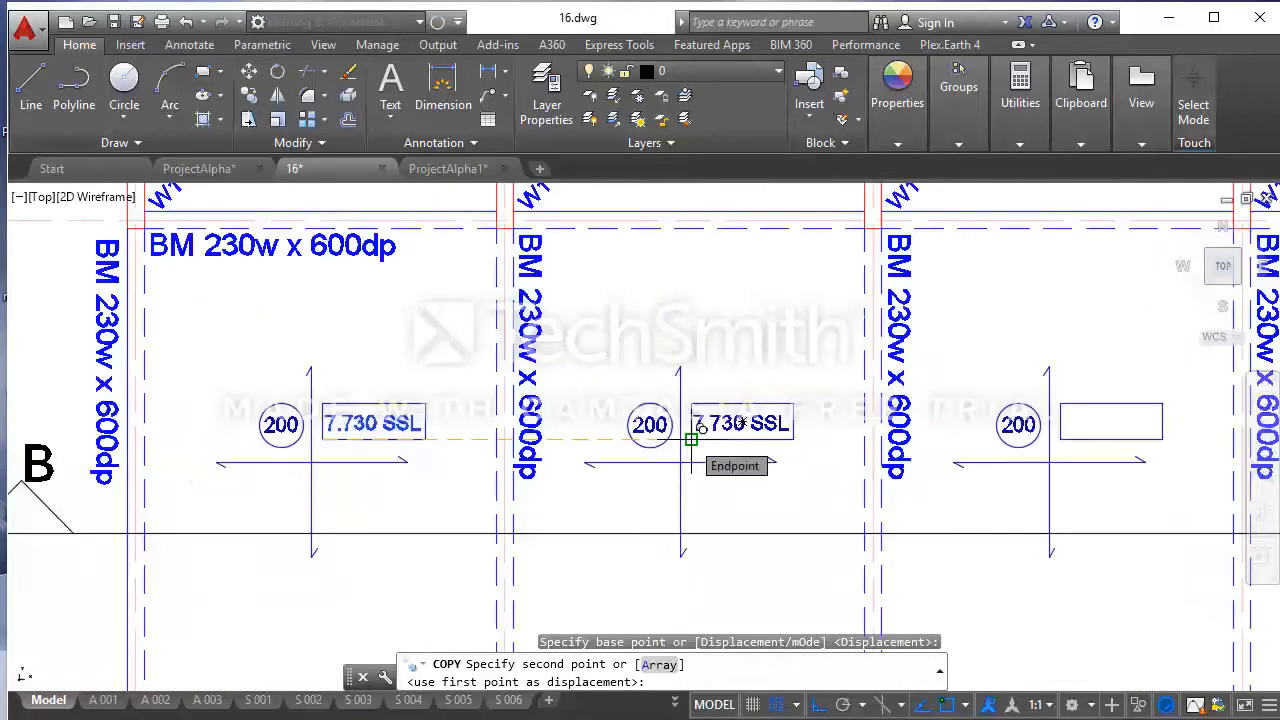
{"action": "left_click", "coordinate": [690, 438]}
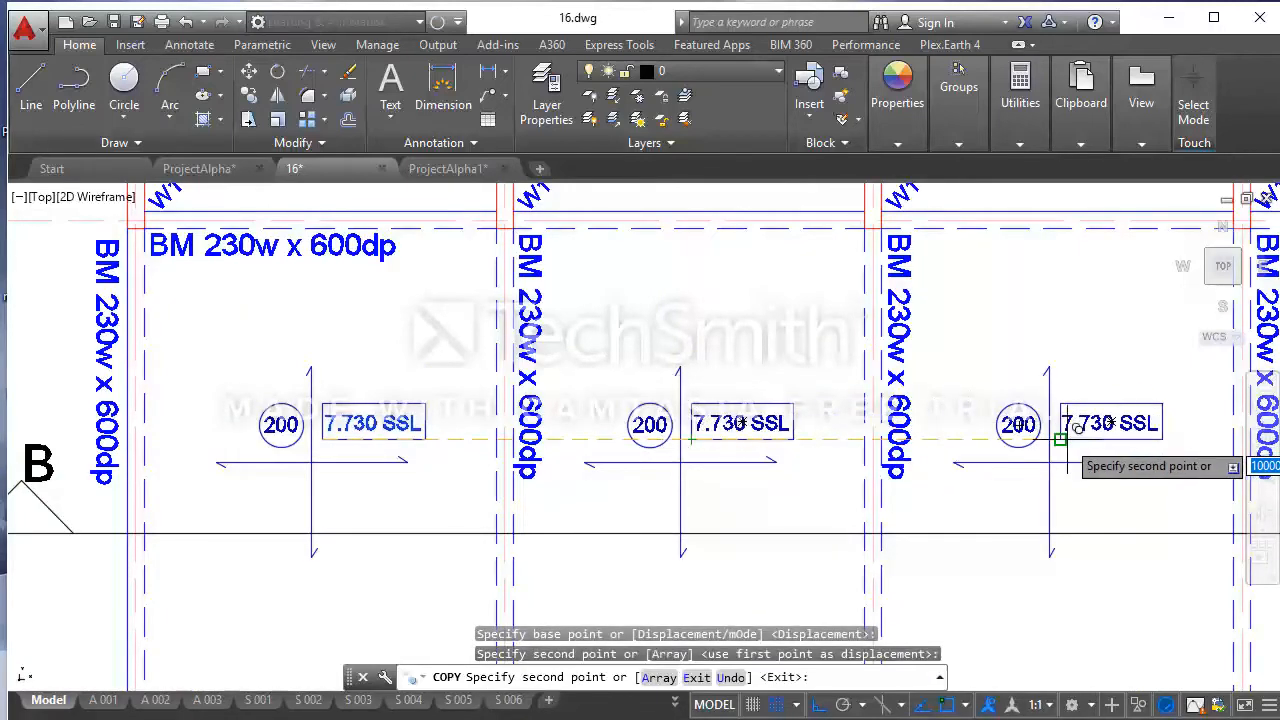
Place further 7.730 SSL copies in the remaining empty level boxes of the A-B bays between grids 3 and 7
{"action": "scroll", "coordinate": [1023, 430], "scroll_direction": "down", "scroll_amount": 5}
{"action": "scroll", "coordinate": [865, 414], "scroll_direction": "up", "scroll_amount": 8}
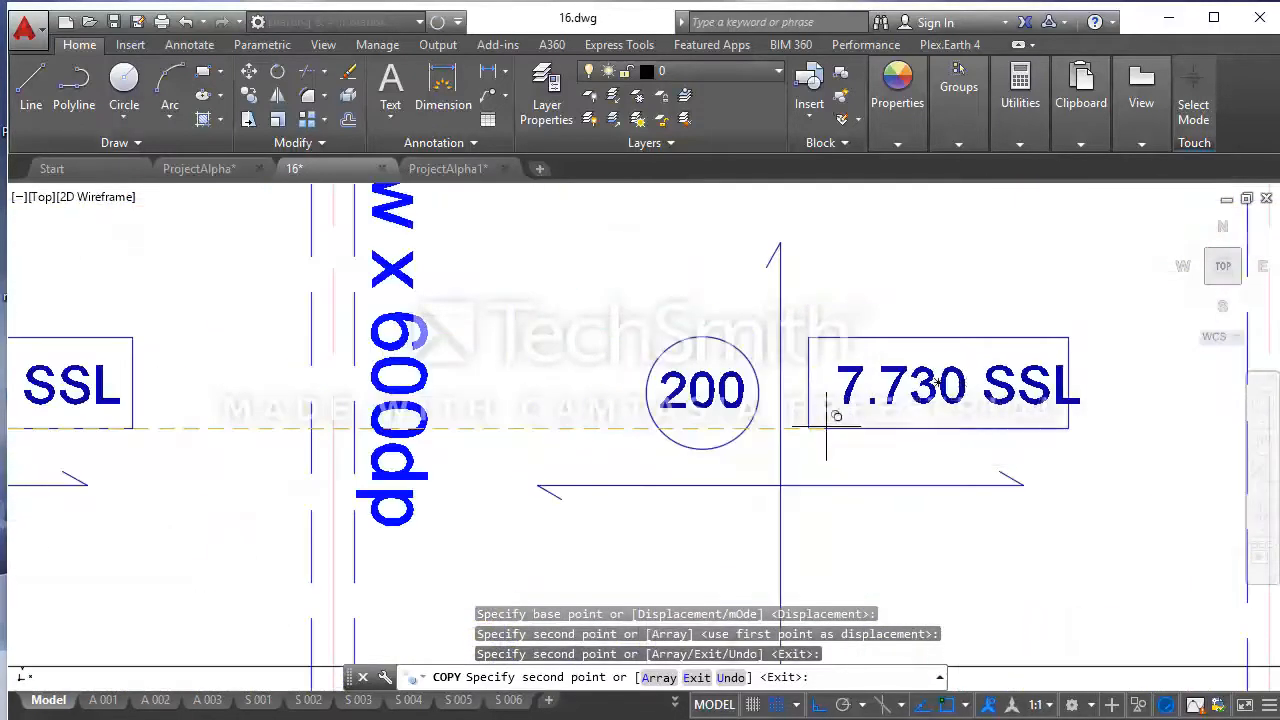
{"action": "left_click", "coordinate": [809, 429]}
{"action": "scroll", "coordinate": [567, 392], "scroll_direction": "down", "scroll_amount": 4}
{"action": "scroll", "coordinate": [815, 390], "scroll_direction": "down", "scroll_amount": 5}
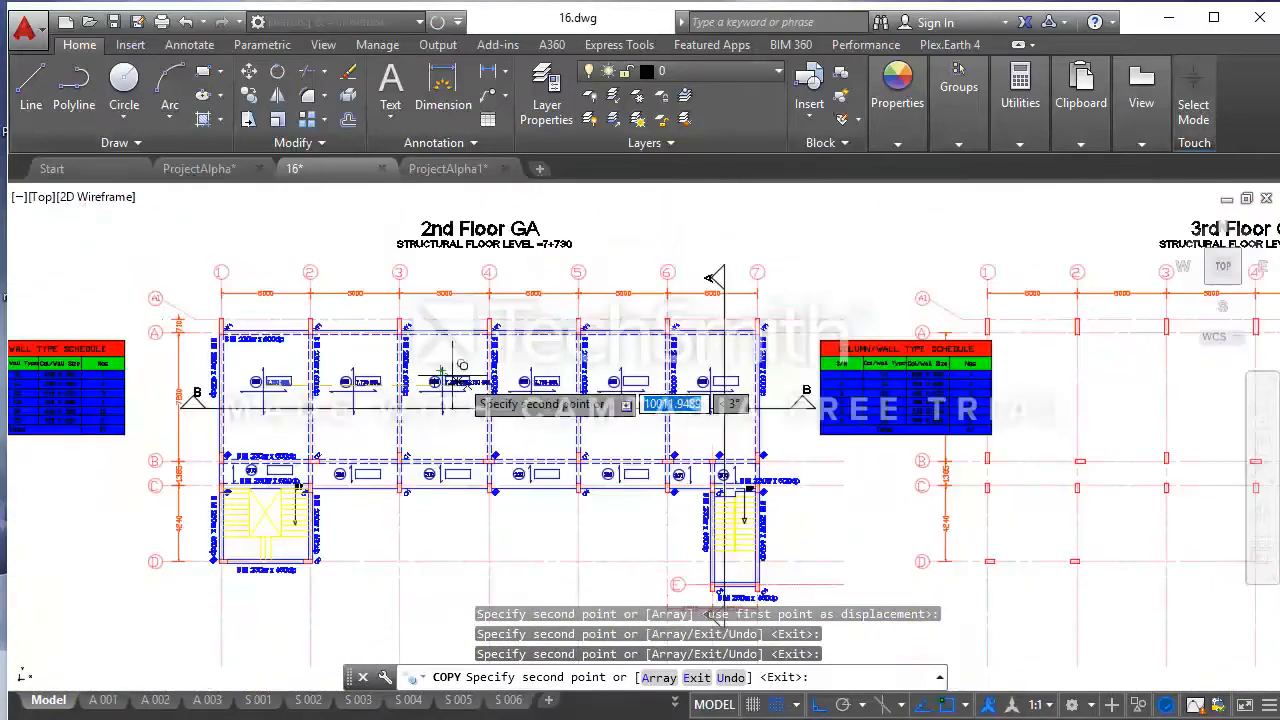
{"action": "scroll", "coordinate": [593, 378], "scroll_direction": "up", "scroll_amount": 4}
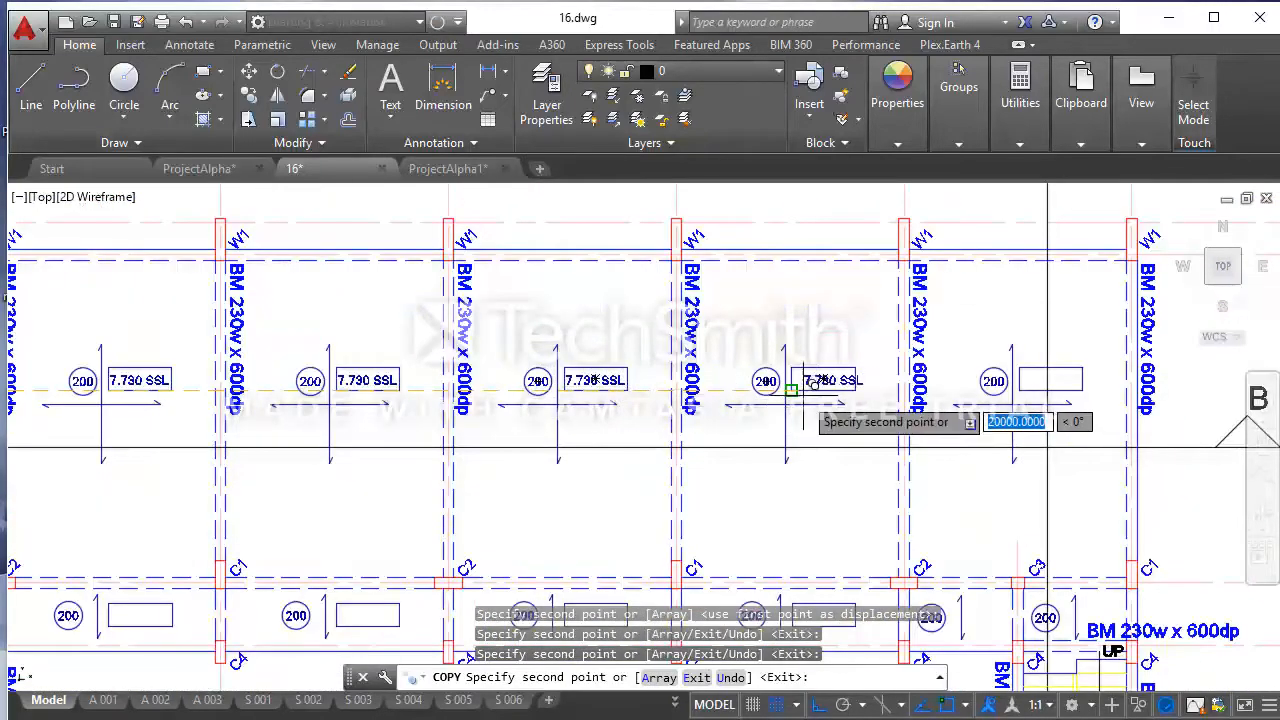
{"action": "scroll", "coordinate": [778, 390], "scroll_direction": "up", "scroll_amount": 4}
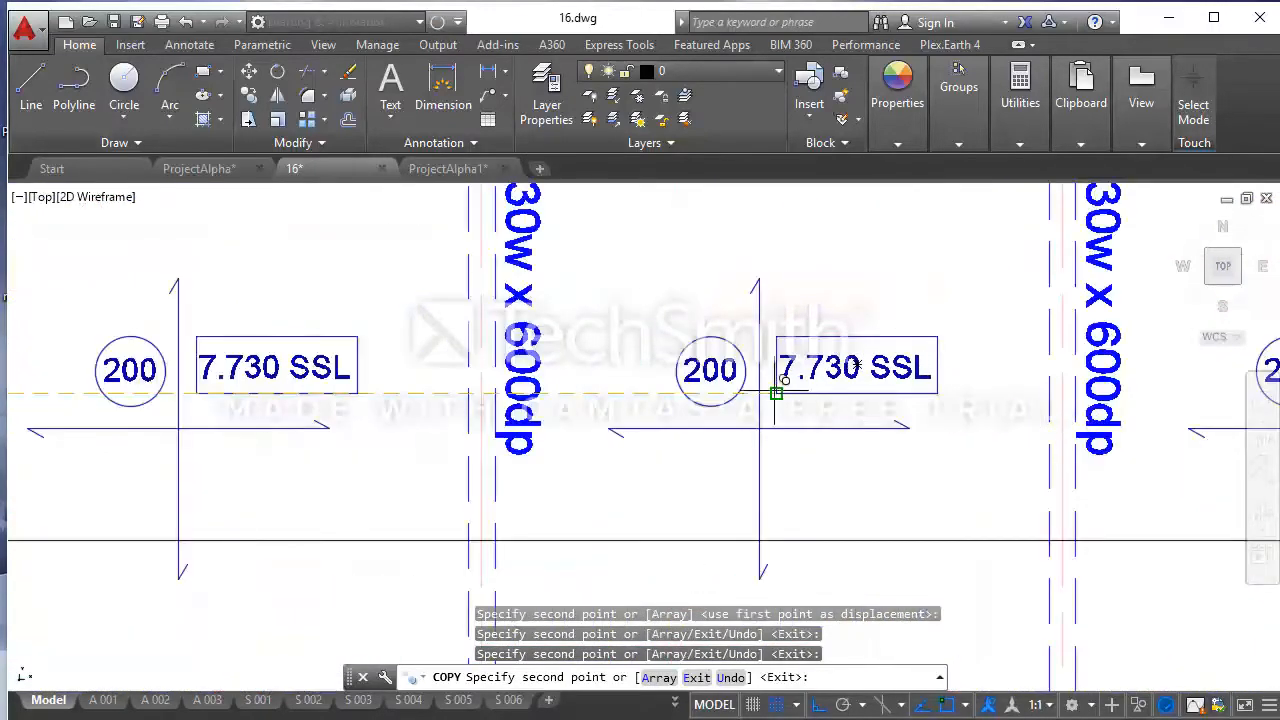
{"action": "left_click", "coordinate": [777, 392]}
{"action": "scroll", "coordinate": [700, 390], "scroll_direction": "down", "scroll_amount": 6}
{"action": "scroll", "coordinate": [880, 385], "scroll_direction": "up", "scroll_amount": 6}
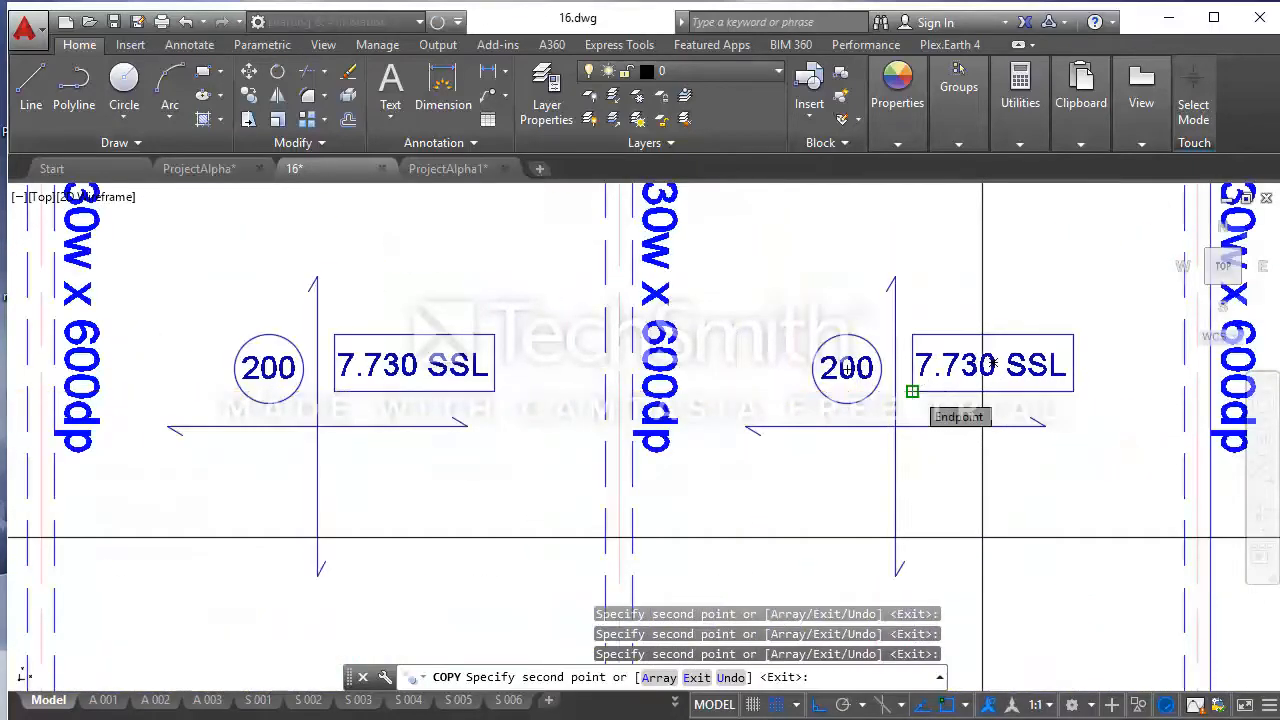
{"action": "left_click", "coordinate": [912, 391]}
Place 7.730 SSL copies in the level boxes of the three B-C bays between grids 1 and 4
{"action": "scroll", "coordinate": [975, 345], "scroll_direction": "down", "scroll_amount": 6}
{"action": "scroll", "coordinate": [275, 485], "scroll_direction": "up", "scroll_amount": 9}
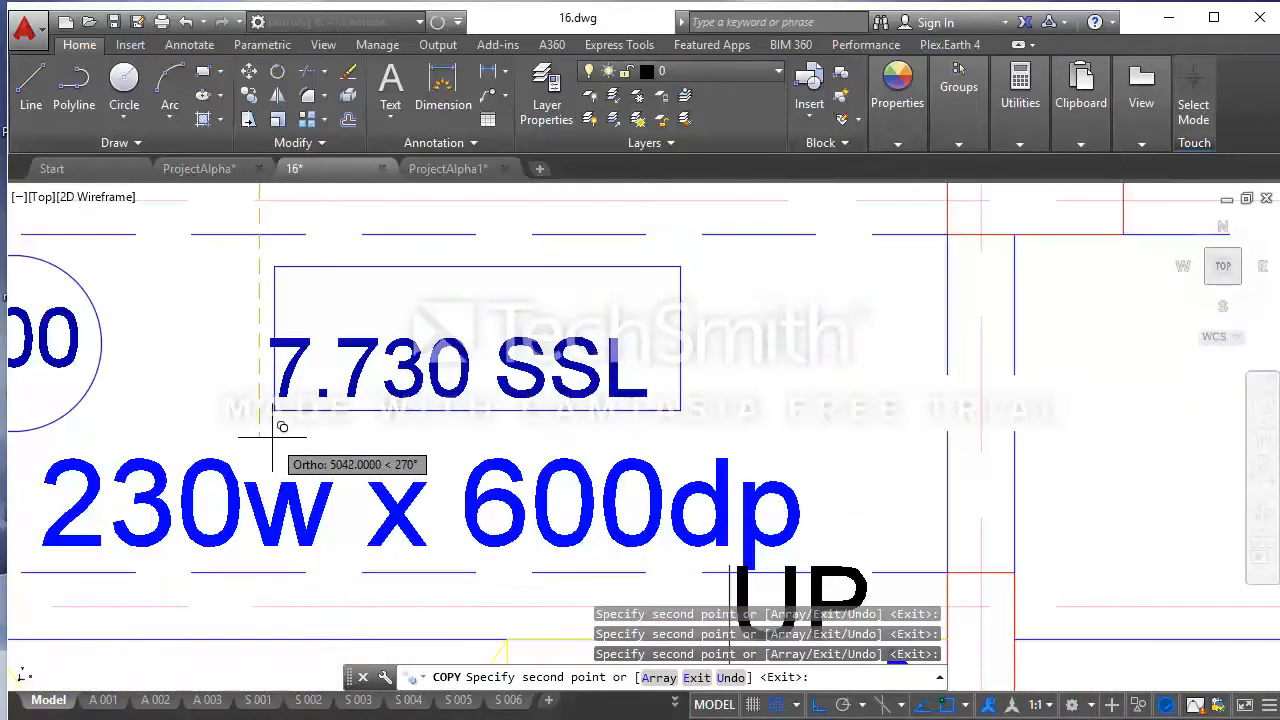
{"action": "left_click", "coordinate": [276, 425]}
{"action": "scroll", "coordinate": [280, 425], "scroll_direction": "down", "scroll_amount": 6}
{"action": "scroll", "coordinate": [760, 440], "scroll_direction": "up", "scroll_amount": 6}
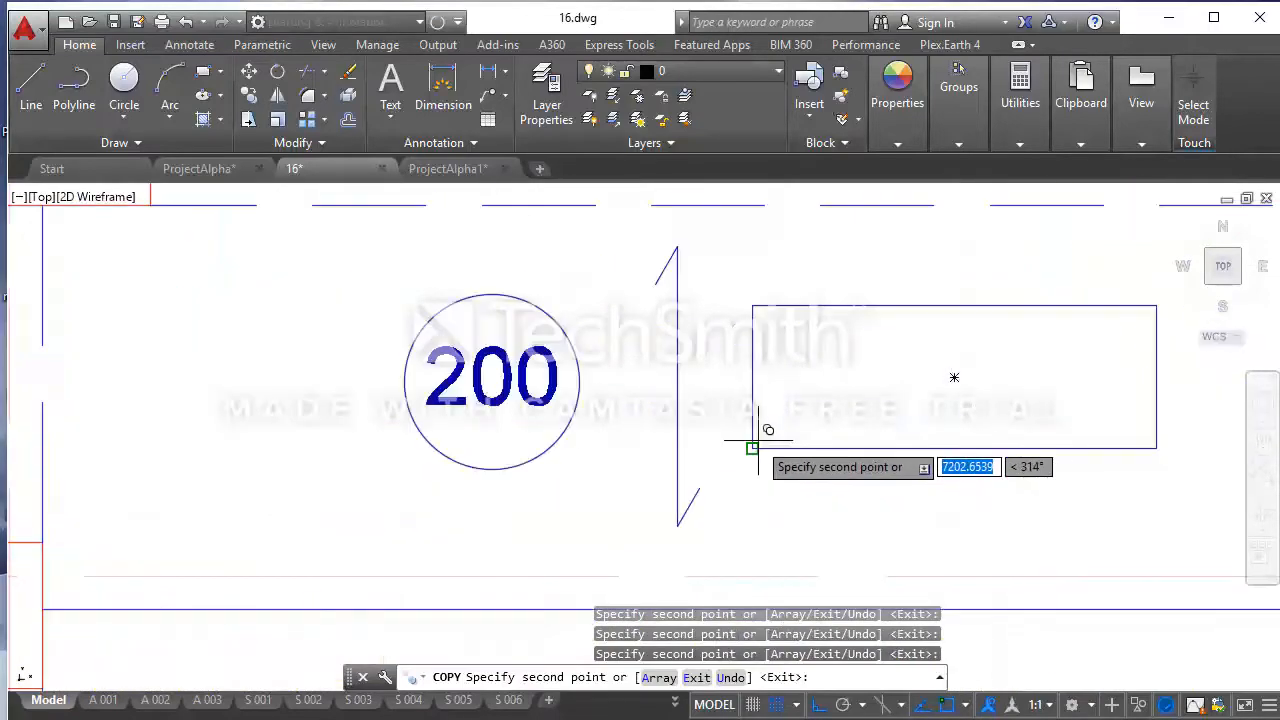
{"action": "left_click", "coordinate": [758, 440]}
{"action": "scroll", "coordinate": [758, 440], "scroll_direction": "down", "scroll_amount": 6}
{"action": "scroll", "coordinate": [921, 437], "scroll_direction": "up", "scroll_amount": 6}
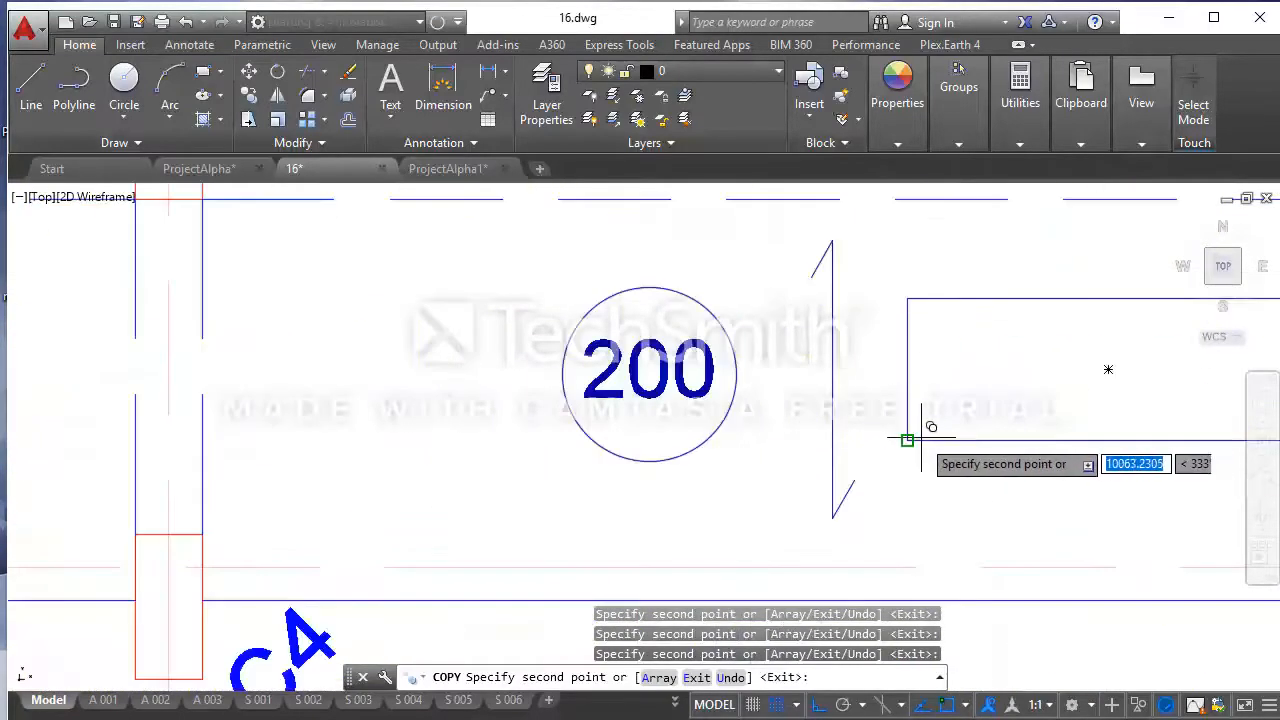
{"action": "left_click", "coordinate": [907, 440]}
Place 7.730 SSL copies in the level boxes of the B-C bays between grids 4-5 and 5-6
{"action": "scroll", "coordinate": [907, 440], "scroll_direction": "down", "scroll_amount": 8}
{"action": "scroll", "coordinate": [704, 440], "scroll_direction": "up", "scroll_amount": 6}
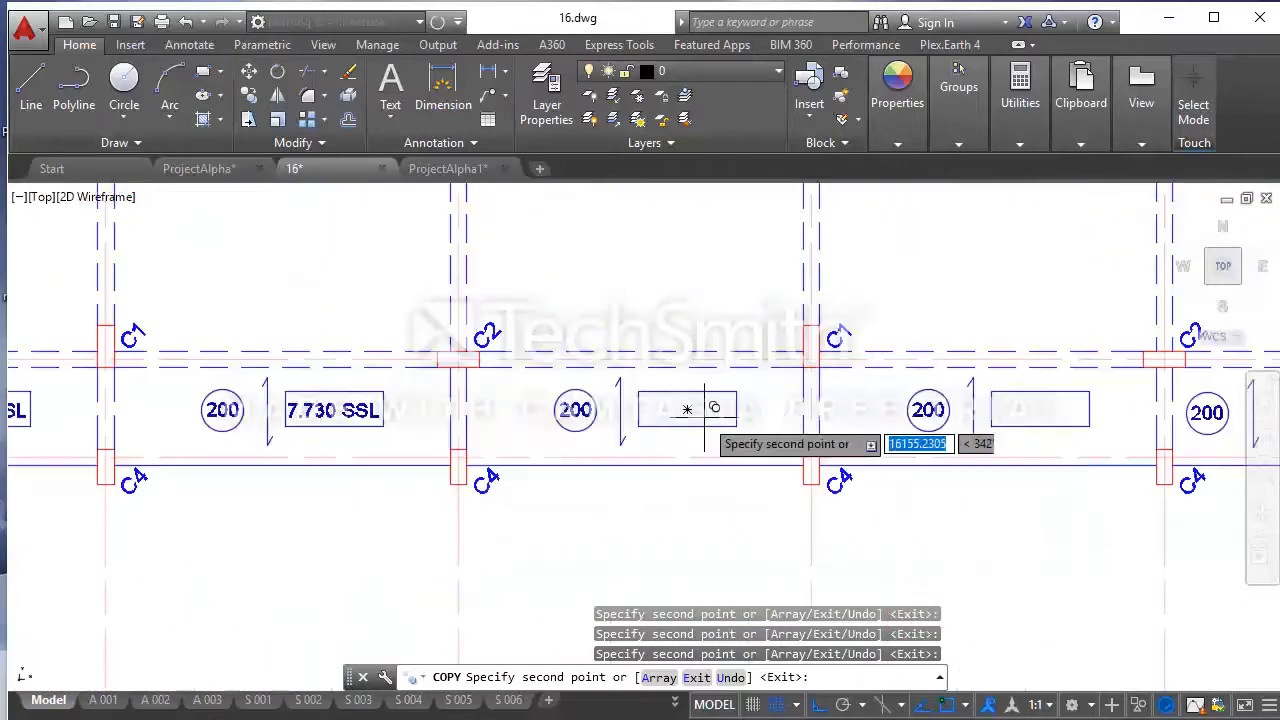
{"action": "scroll", "coordinate": [704, 410], "scroll_direction": "up", "scroll_amount": 4}
{"action": "left_click", "coordinate": [638, 425]}
{"action": "scroll", "coordinate": [638, 425], "scroll_direction": "down", "scroll_amount": 8}
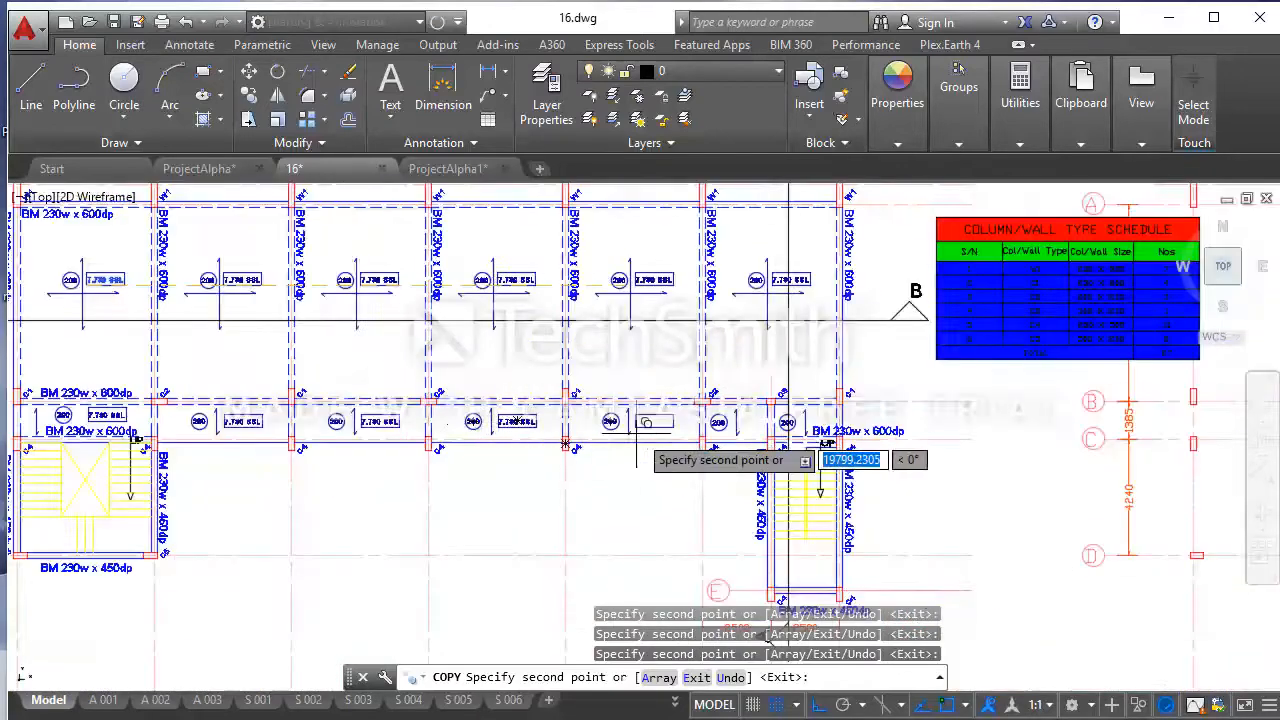
{"action": "scroll", "coordinate": [640, 423], "scroll_direction": "up", "scroll_amount": 5}
{"action": "left_click", "coordinate": [606, 403]}
{"action": "scroll", "coordinate": [606, 403], "scroll_direction": "down", "scroll_amount": 4}
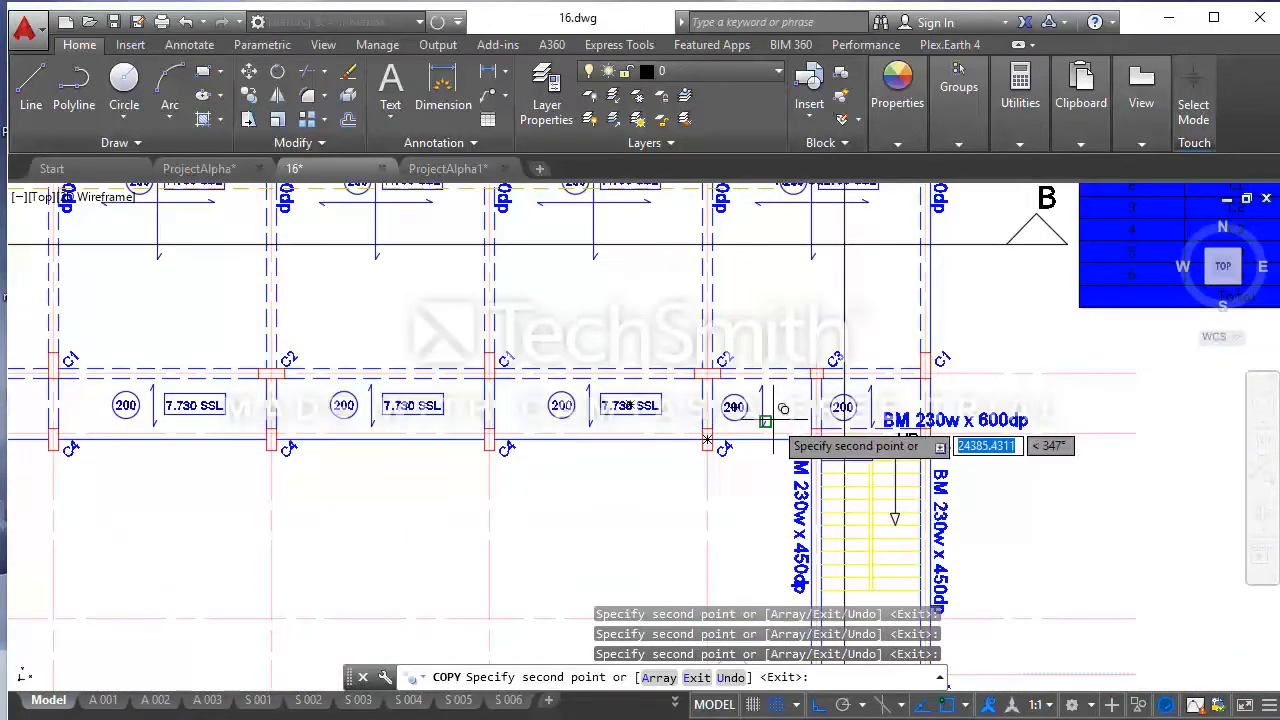
{"action": "scroll", "coordinate": [773, 420], "scroll_direction": "down", "scroll_amount": 5}
{"action": "scroll", "coordinate": [521, 397], "scroll_direction": "up", "scroll_amount": 5}
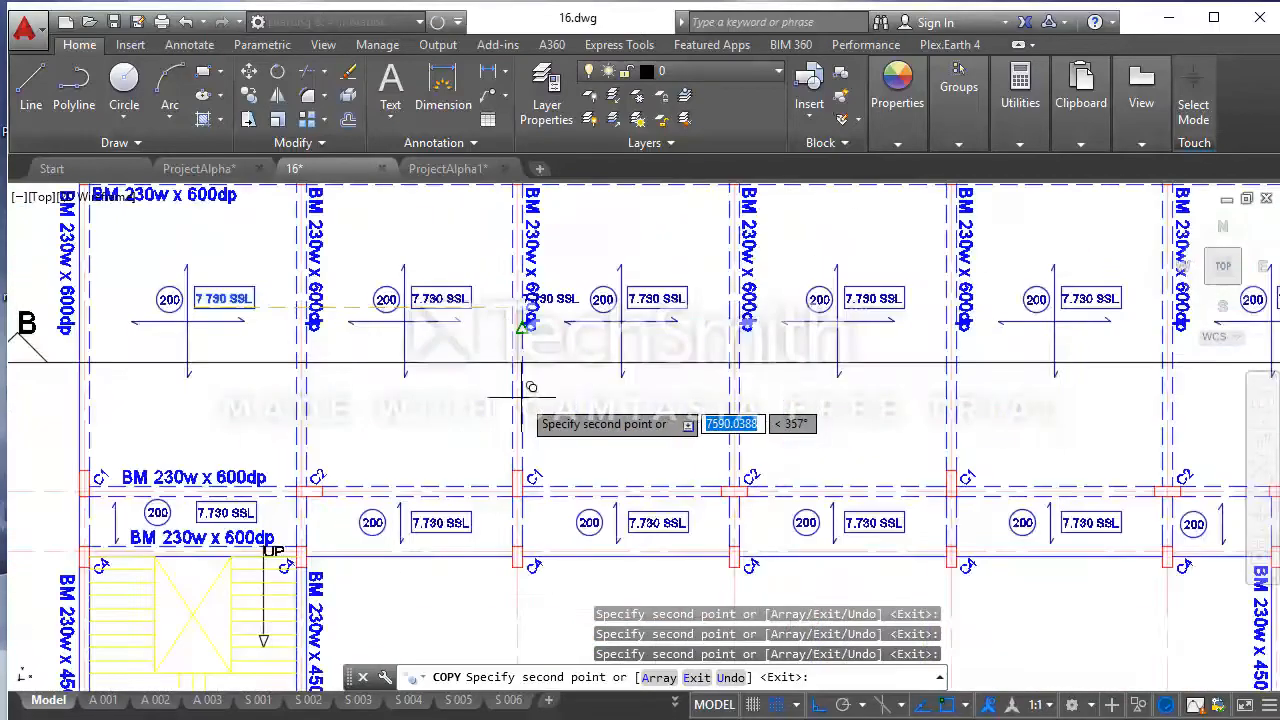
{"action": "scroll", "coordinate": [521, 397], "scroll_direction": "down", "scroll_amount": 5}
{"action": "key", "text": "Escape"}
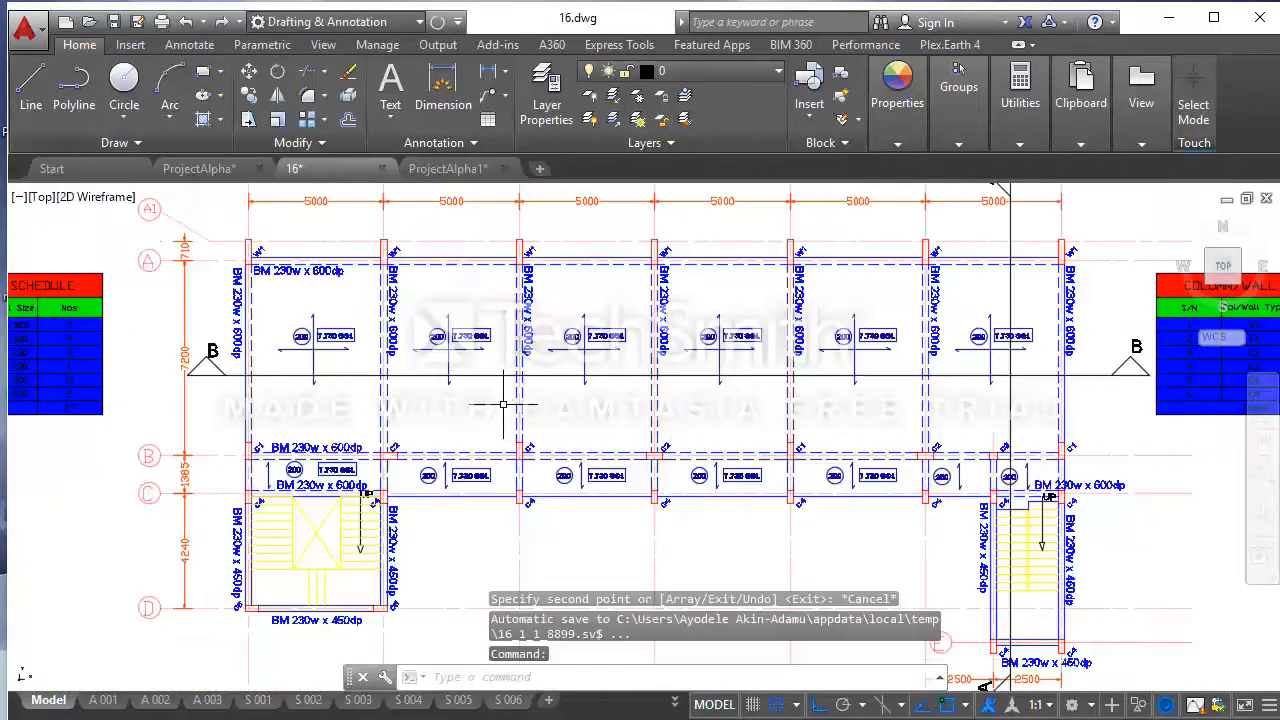
Compare the 2nd Floor GA and its sections with the 1st Floor GA
{"action": "scroll", "coordinate": [503, 404], "scroll_direction": "down", "scroll_amount": 3}
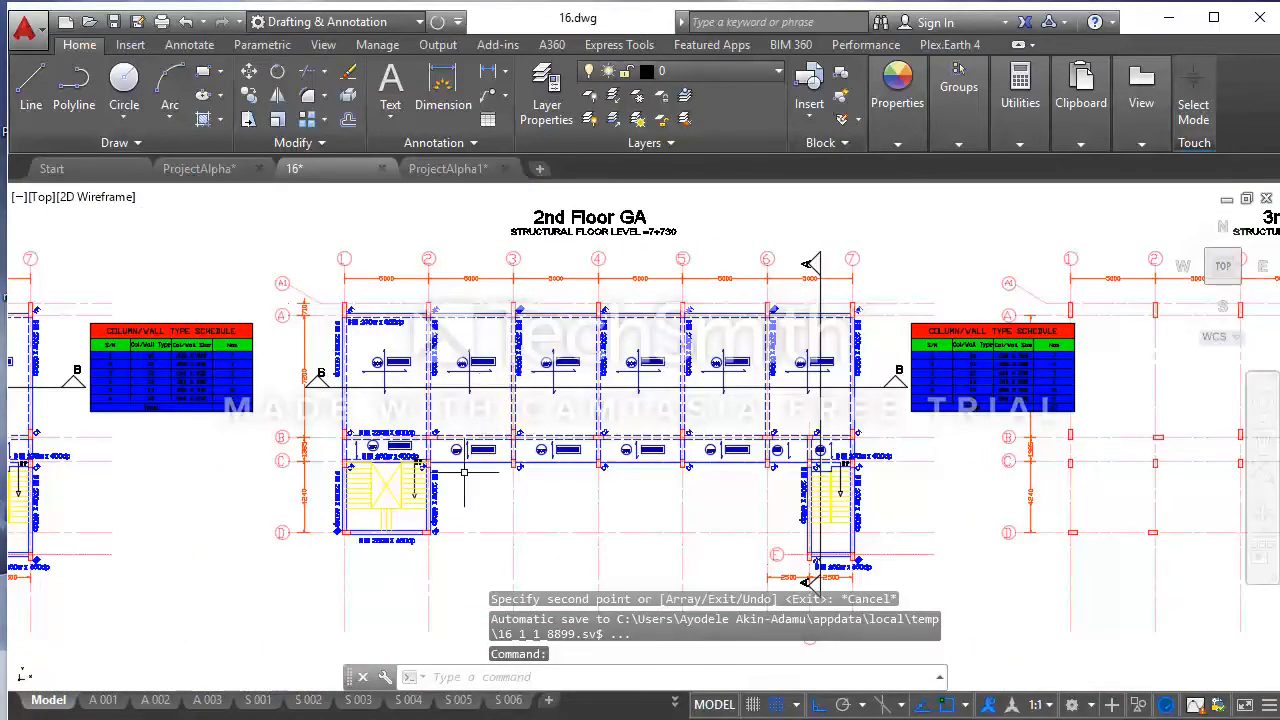
{"action": "scroll", "coordinate": [435, 478], "scroll_direction": "up", "scroll_amount": 2}
{"action": "scroll", "coordinate": [485, 456], "scroll_direction": "down", "scroll_amount": 2}
{"action": "middle_click_drag", "start_coordinate": [533, 531], "coordinate": [579, 370]}
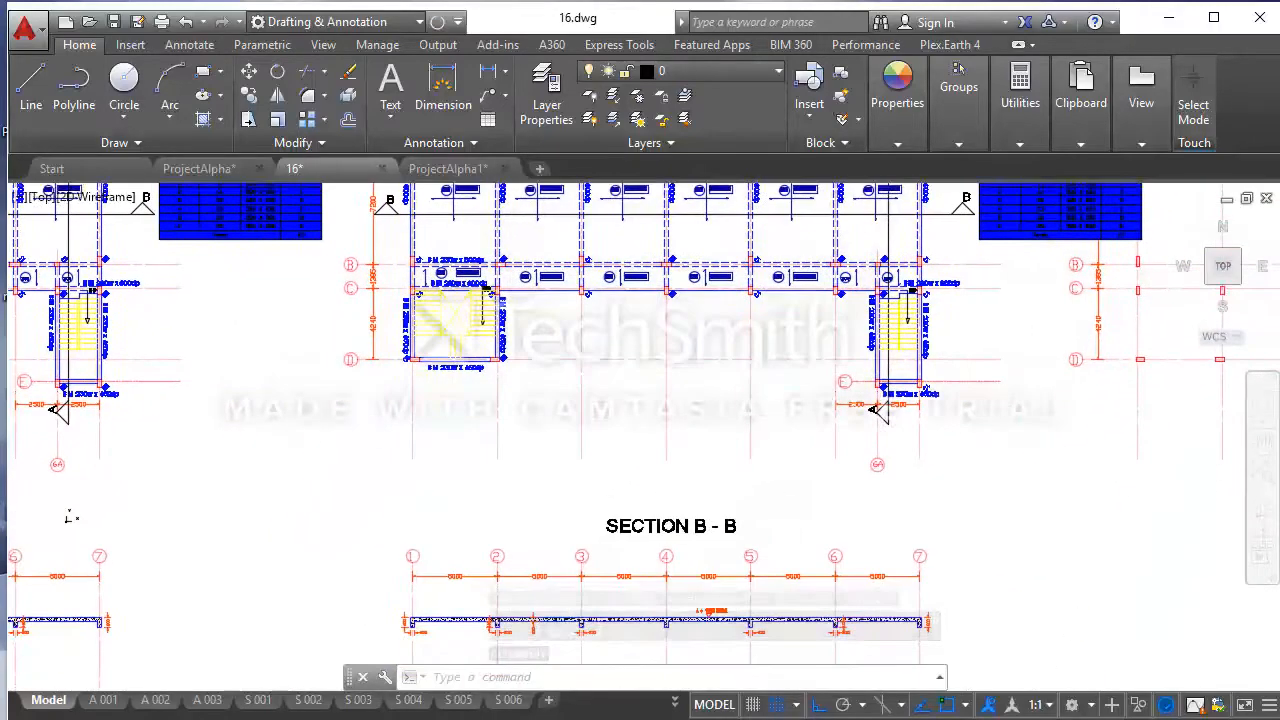
{"action": "scroll", "coordinate": [686, 363], "scroll_direction": "down", "scroll_amount": 4}
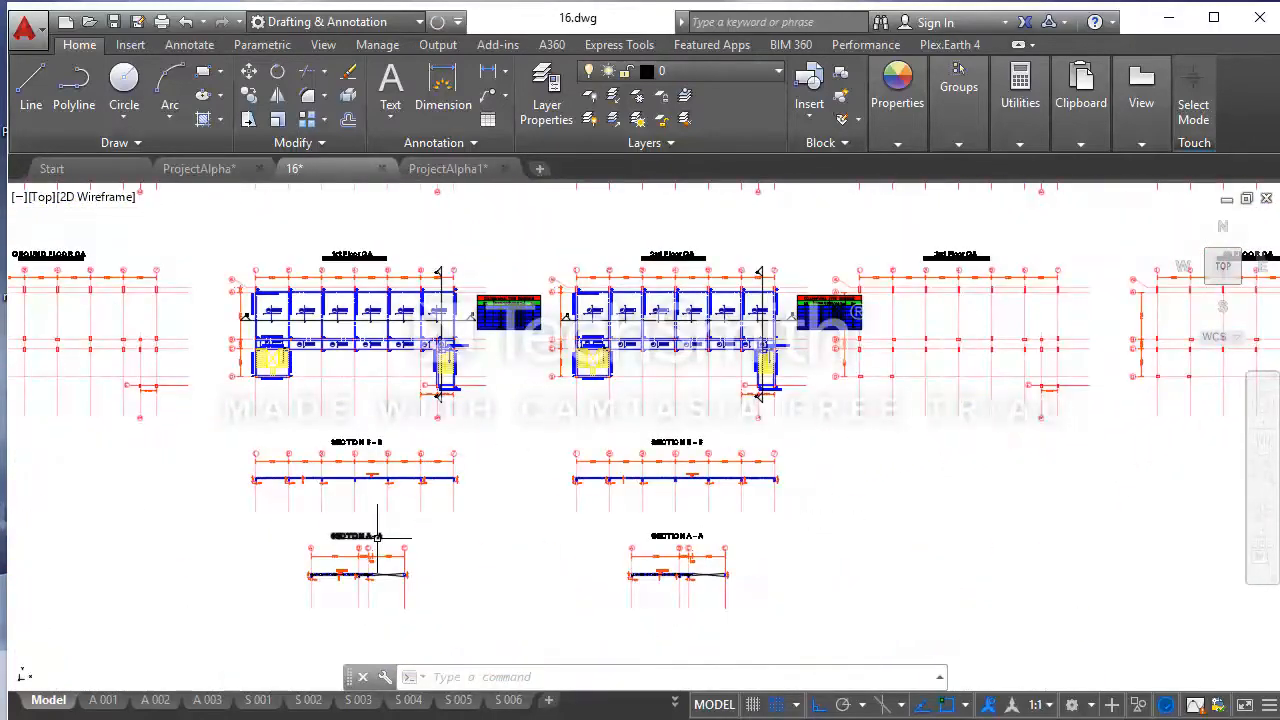
{"action": "scroll", "coordinate": [750, 315], "scroll_direction": "up", "scroll_amount": 3}
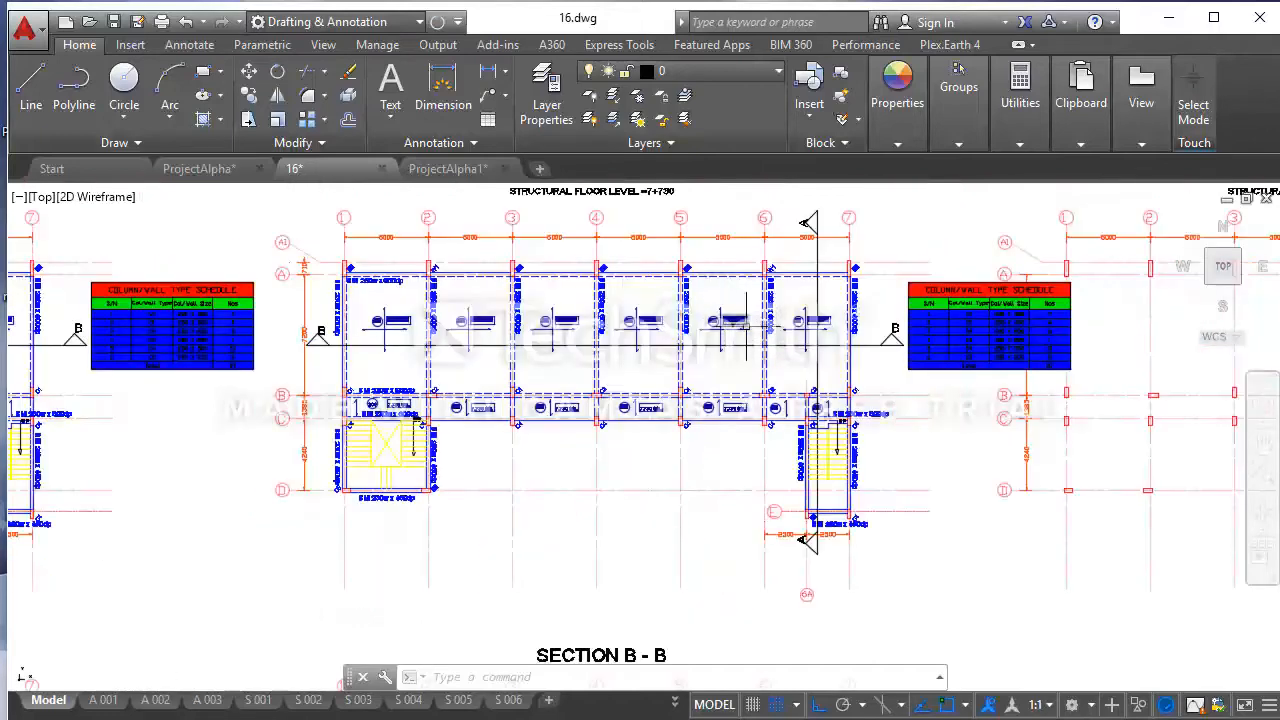
{"action": "scroll", "coordinate": [867, 348], "scroll_direction": "down", "scroll_amount": 2}
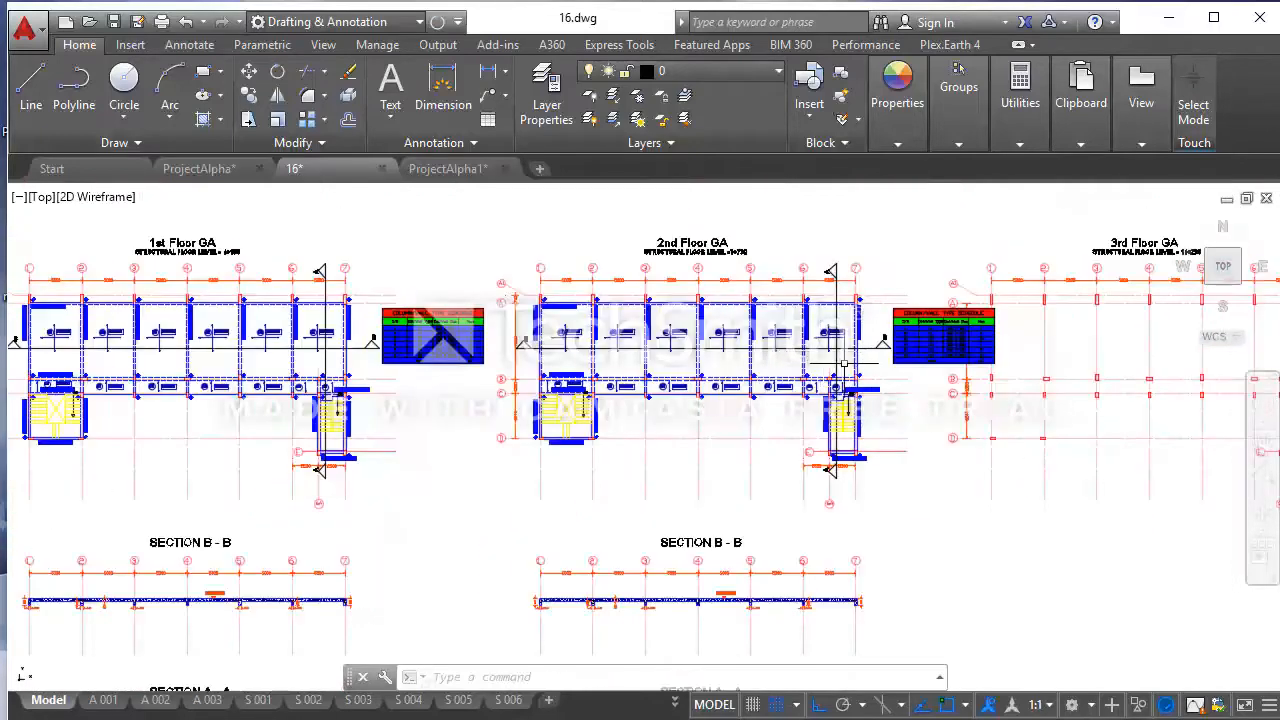
Change the section letter to C at both ends of the 2nd Floor GA's vertical section line near grid 6A
{"action": "scroll", "coordinate": [830, 471], "scroll_direction": "up", "scroll_amount": 3}
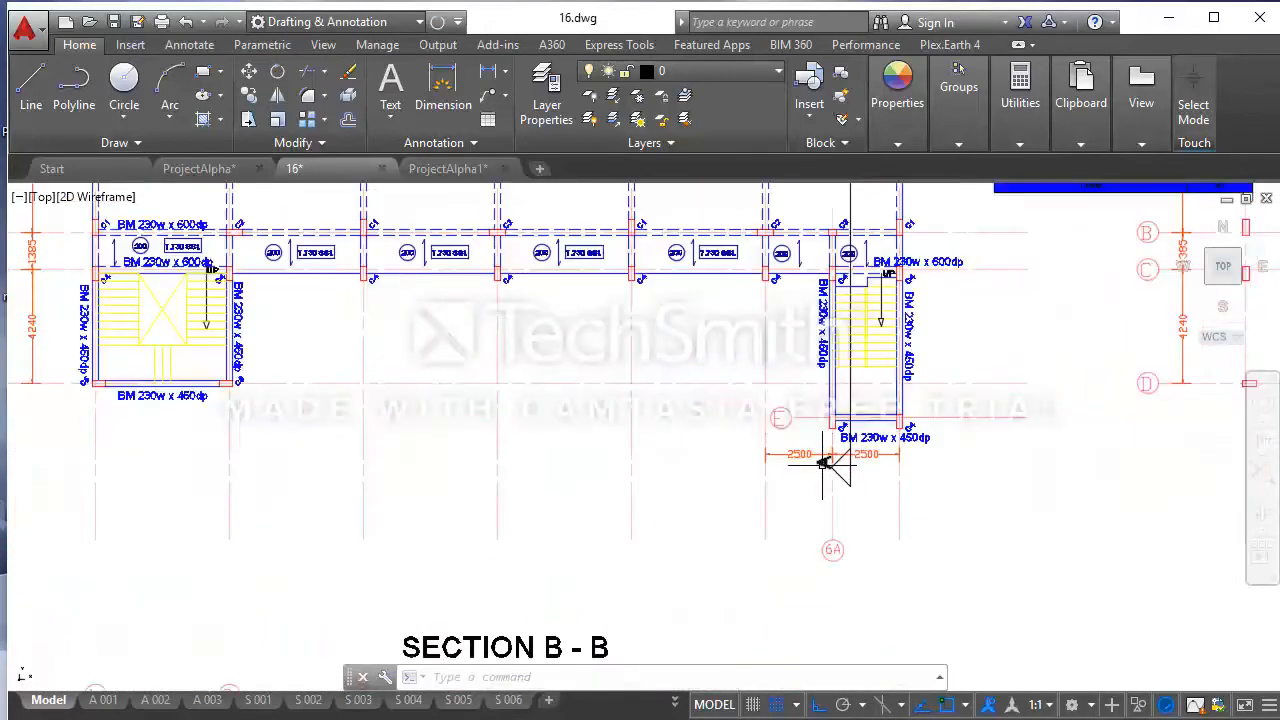
{"action": "double_click", "coordinate": [825, 463]}
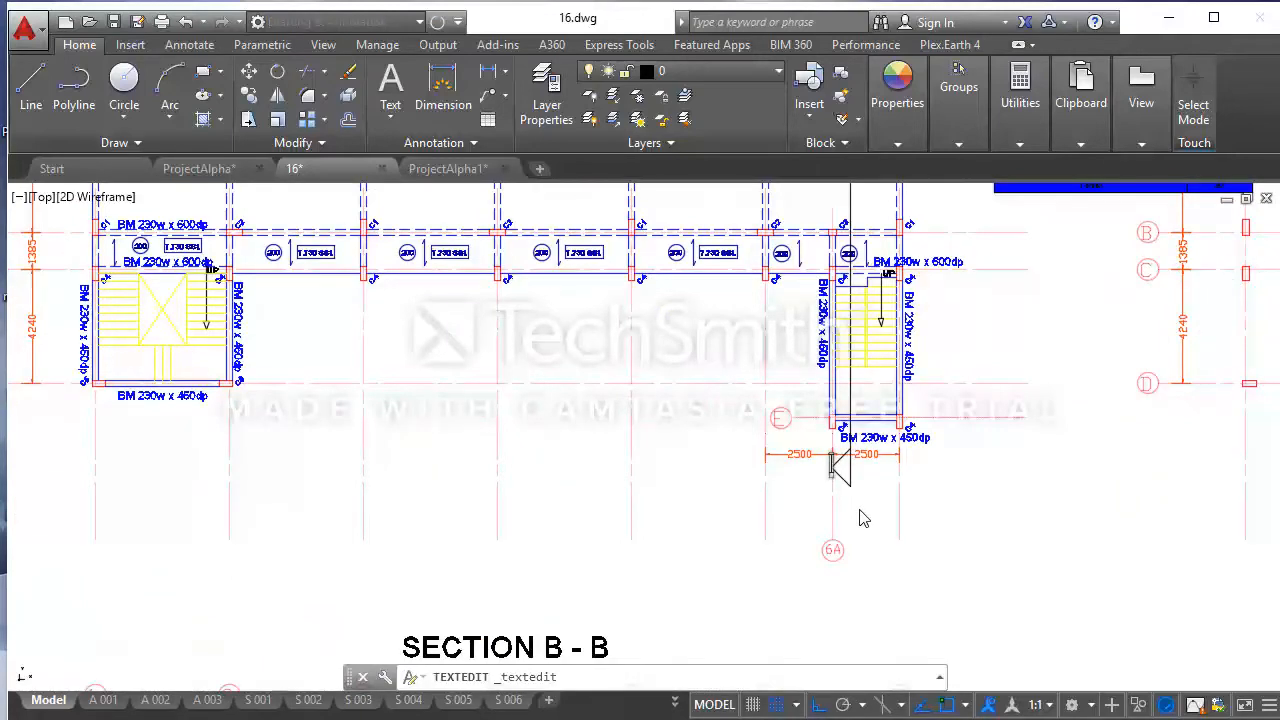
{"action": "key", "text": "Escape"}
{"action": "scroll", "coordinate": [843, 540], "scroll_direction": "down", "scroll_amount": 3}
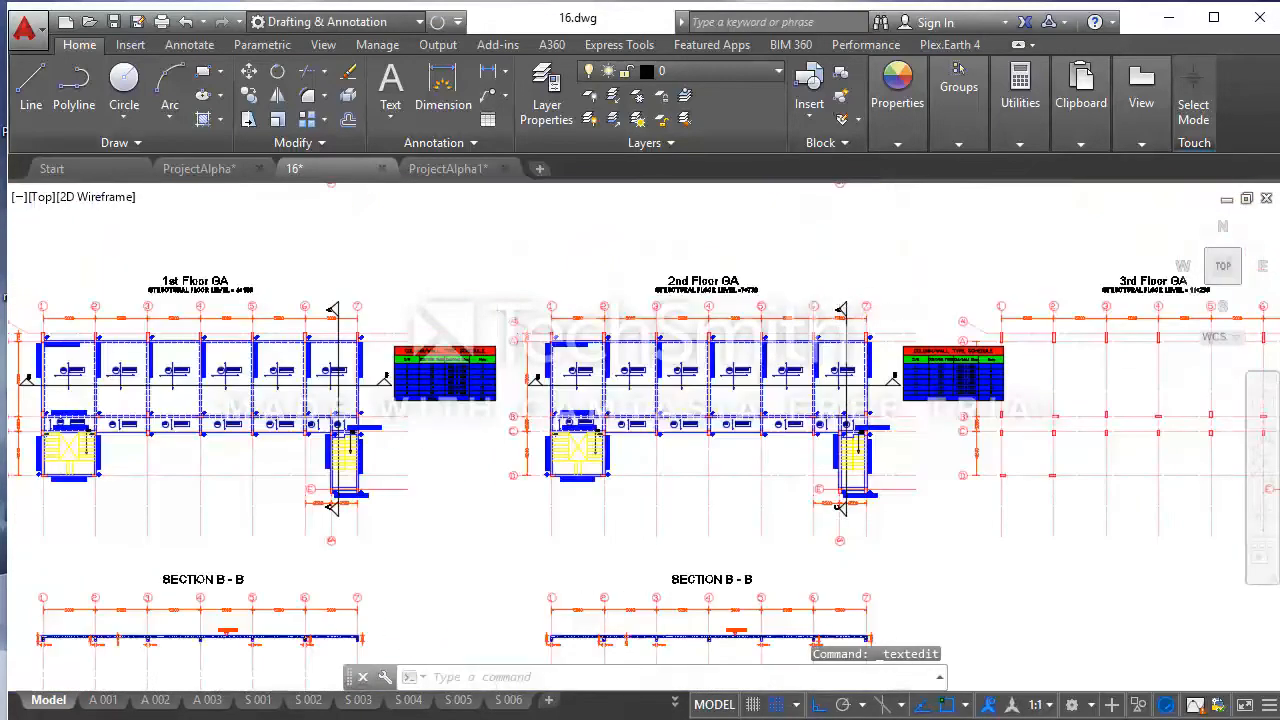
{"action": "scroll", "coordinate": [820, 305], "scroll_direction": "up", "scroll_amount": 3}
{"action": "key", "text": "Return"}
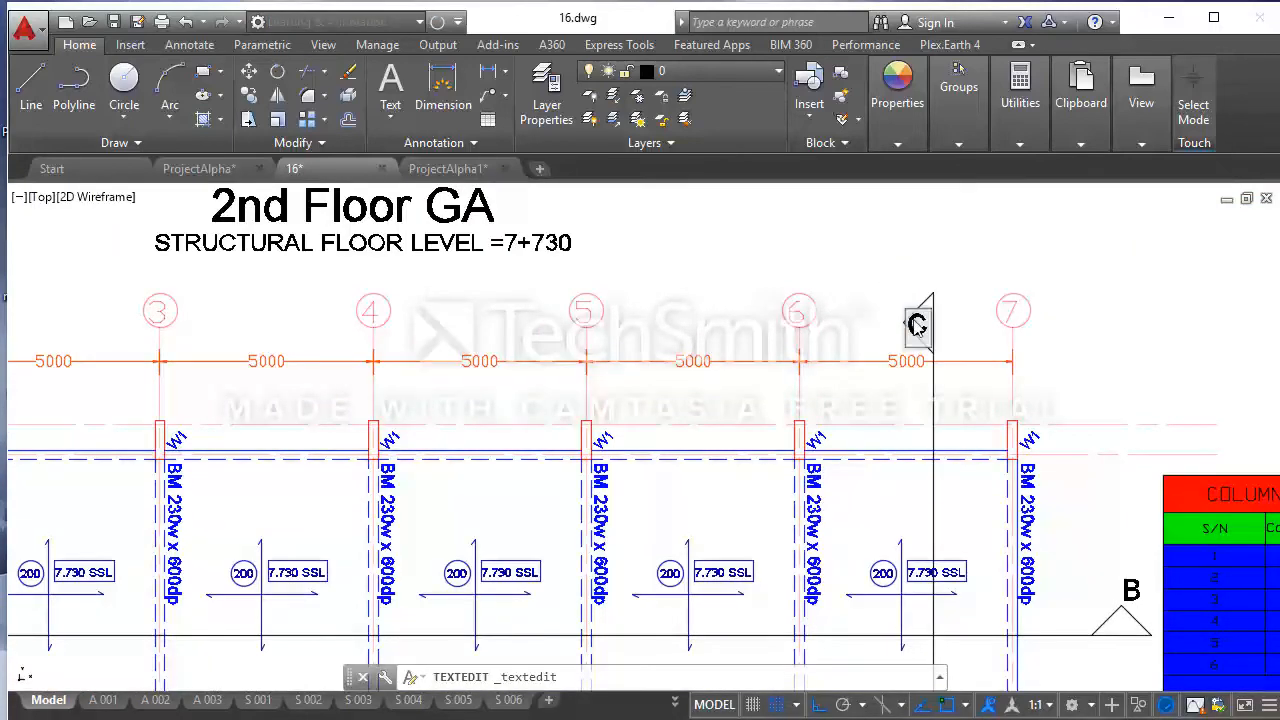
{"action": "key", "text": "Escape"}
Edit the section letter at both ends of the 2nd Floor GA's horizontal section line, currently marked B
{"action": "scroll", "coordinate": [917, 323], "scroll_direction": "down", "scroll_amount": 3}
{"action": "scroll", "coordinate": [455, 413], "scroll_direction": "up", "scroll_amount": 2}
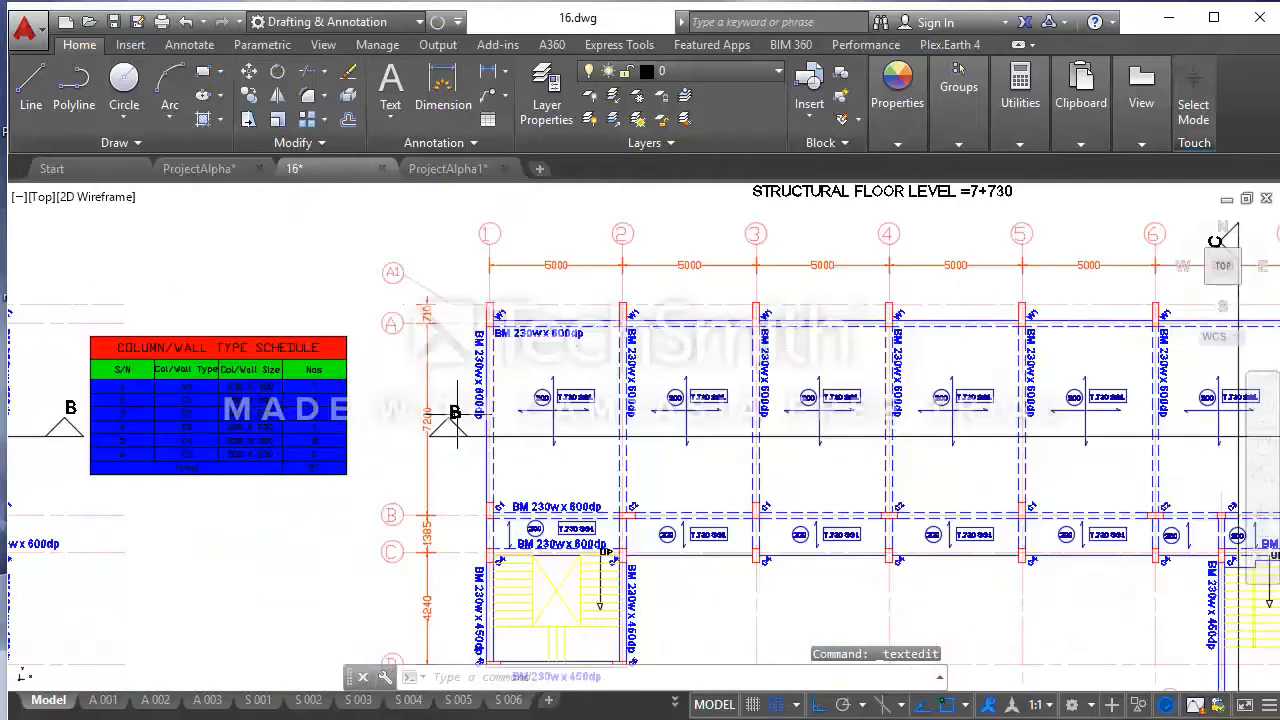
{"action": "key", "text": "Return"}
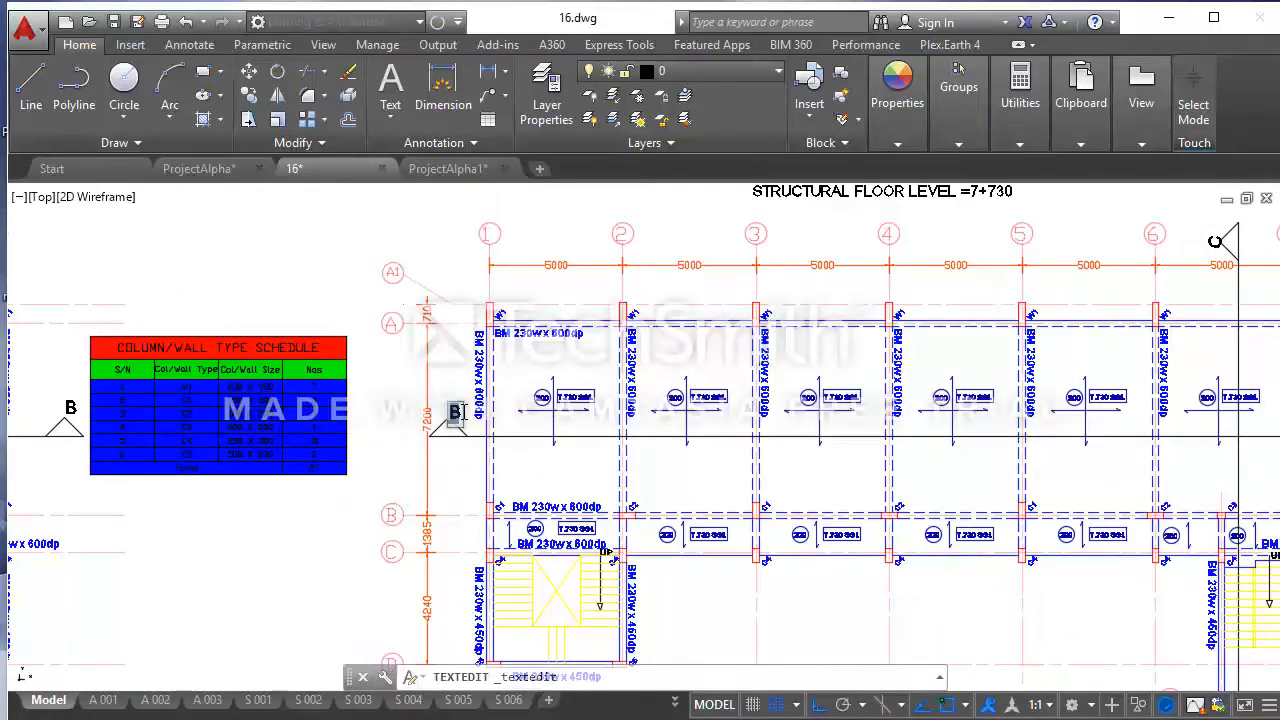
{"action": "key", "text": "Escape"}
{"action": "scroll", "coordinate": [510, 410], "scroll_direction": "down", "scroll_amount": 3}
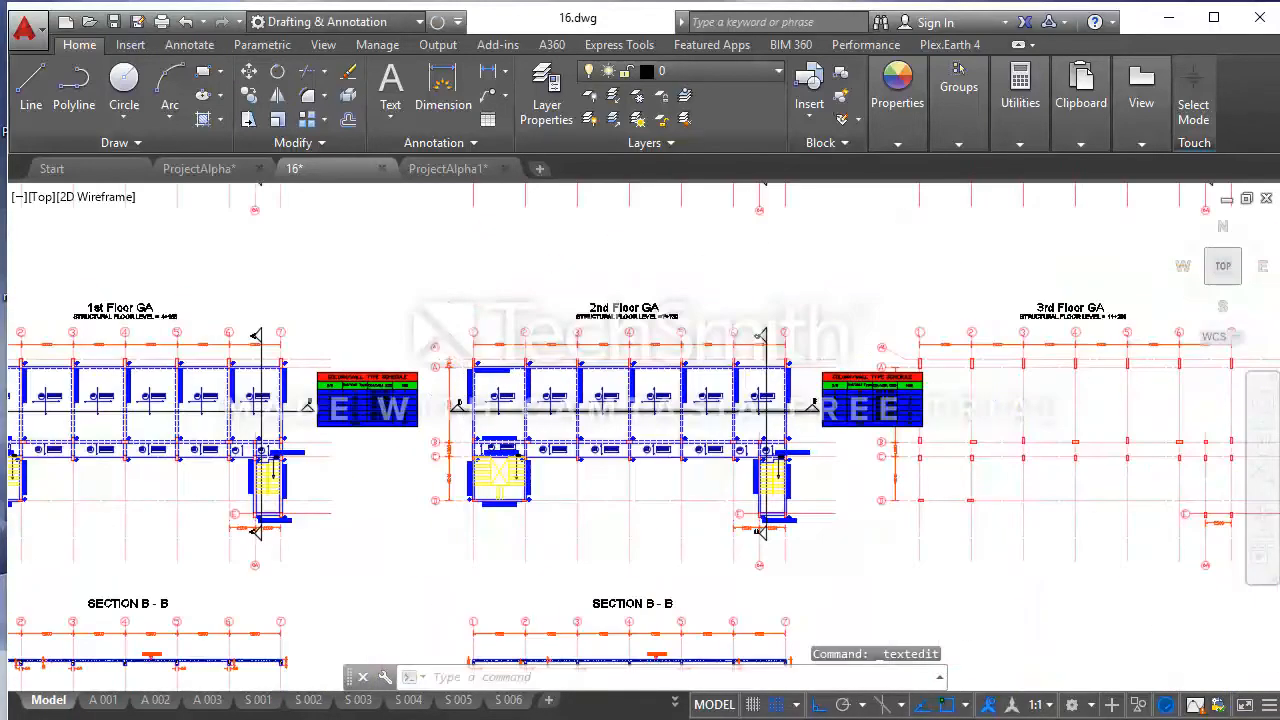
{"action": "scroll", "coordinate": [105, 535], "scroll_direction": "up", "scroll_amount": 3}
{"action": "key", "text": "Return"}
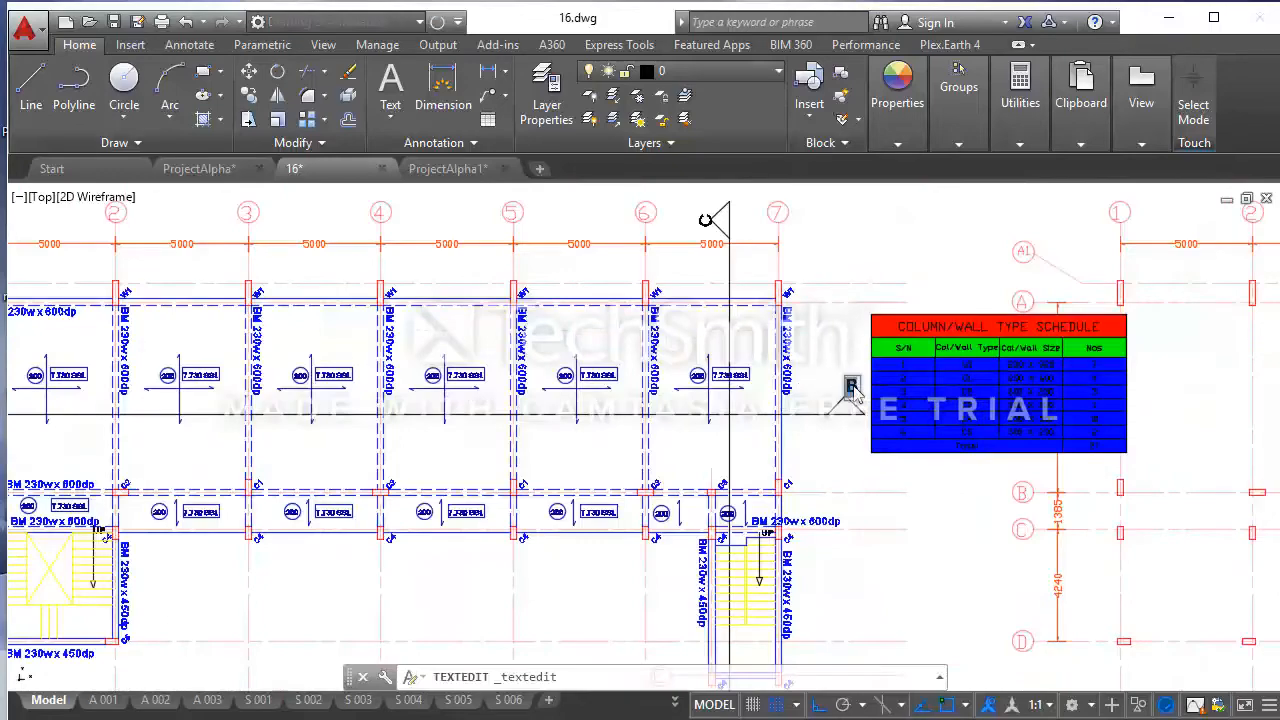
{"action": "key", "text": "Escape"}
{"action": "scroll", "coordinate": [914, 514], "scroll_direction": "down", "scroll_amount": 4}
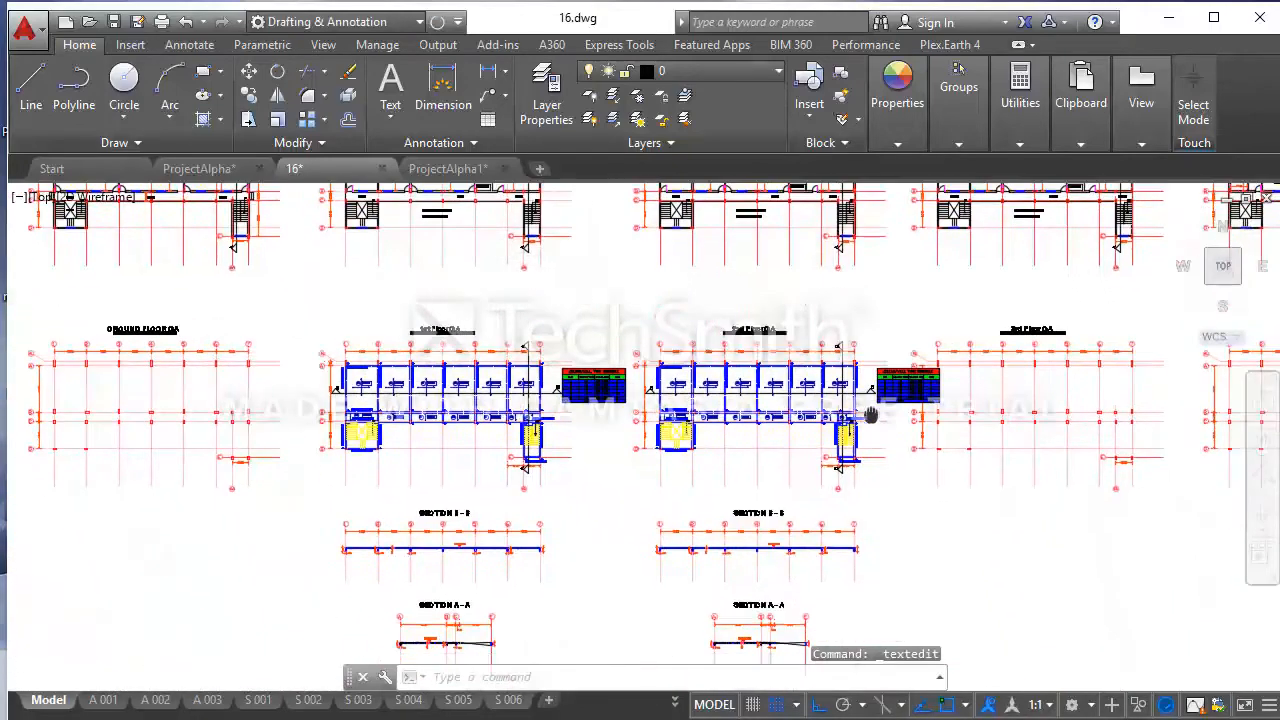
{"action": "scroll", "coordinate": [788, 550], "scroll_direction": "up", "scroll_amount": 3}
{"action": "scroll", "coordinate": [788, 550], "scroll_direction": "down", "scroll_amount": 5}
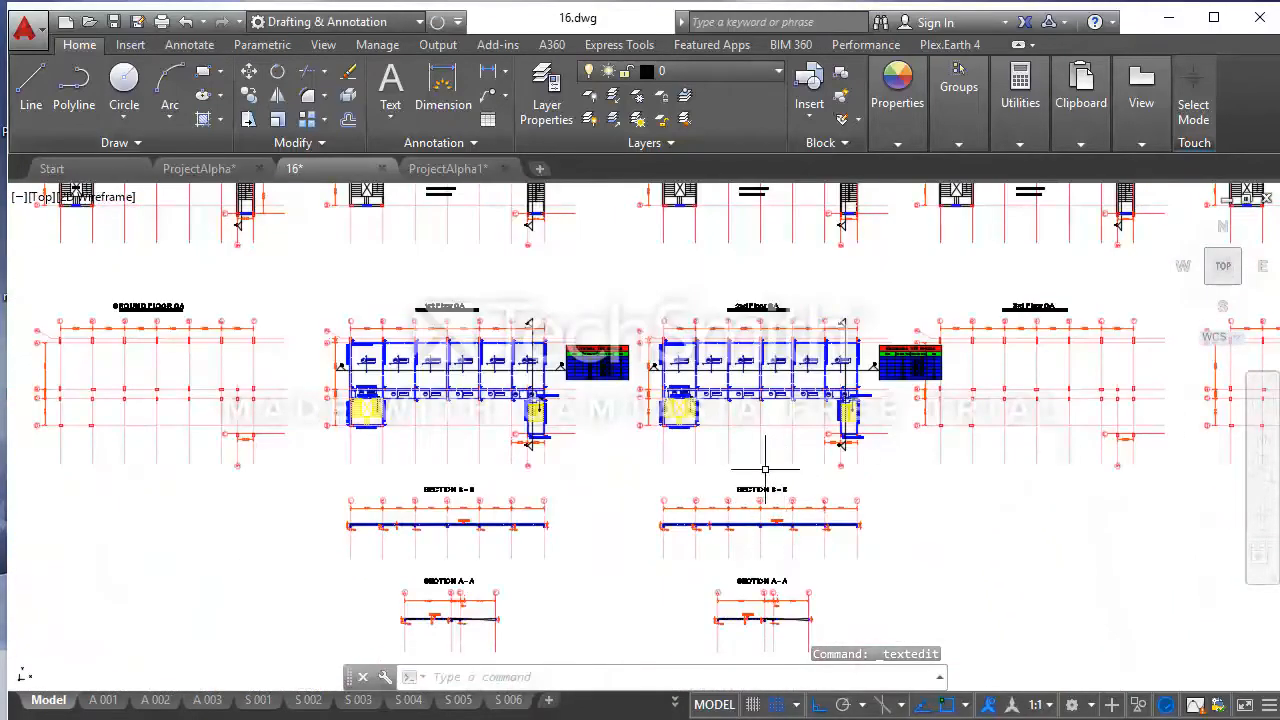
Retitle the upper section below the 2nd Floor GA as SECTION D - D
{"action": "scroll", "coordinate": [775, 478], "scroll_direction": "up", "scroll_amount": 4}
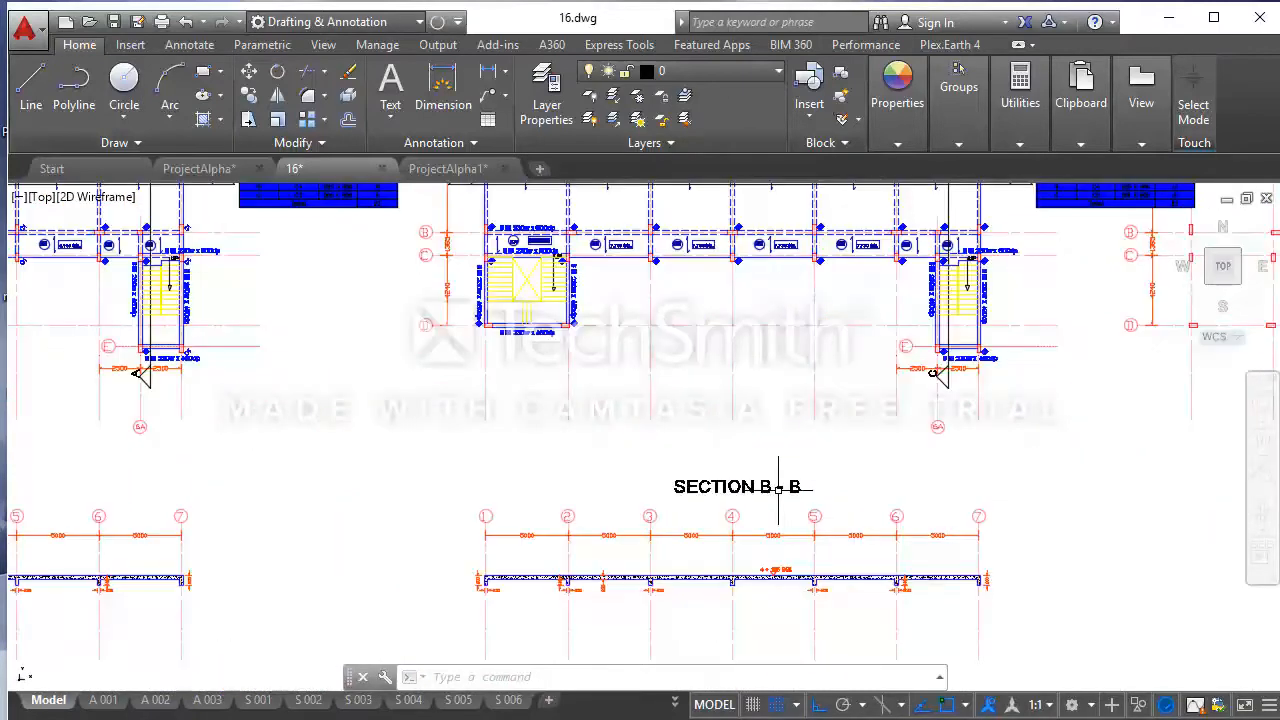
{"action": "double_click", "coordinate": [770, 488]}
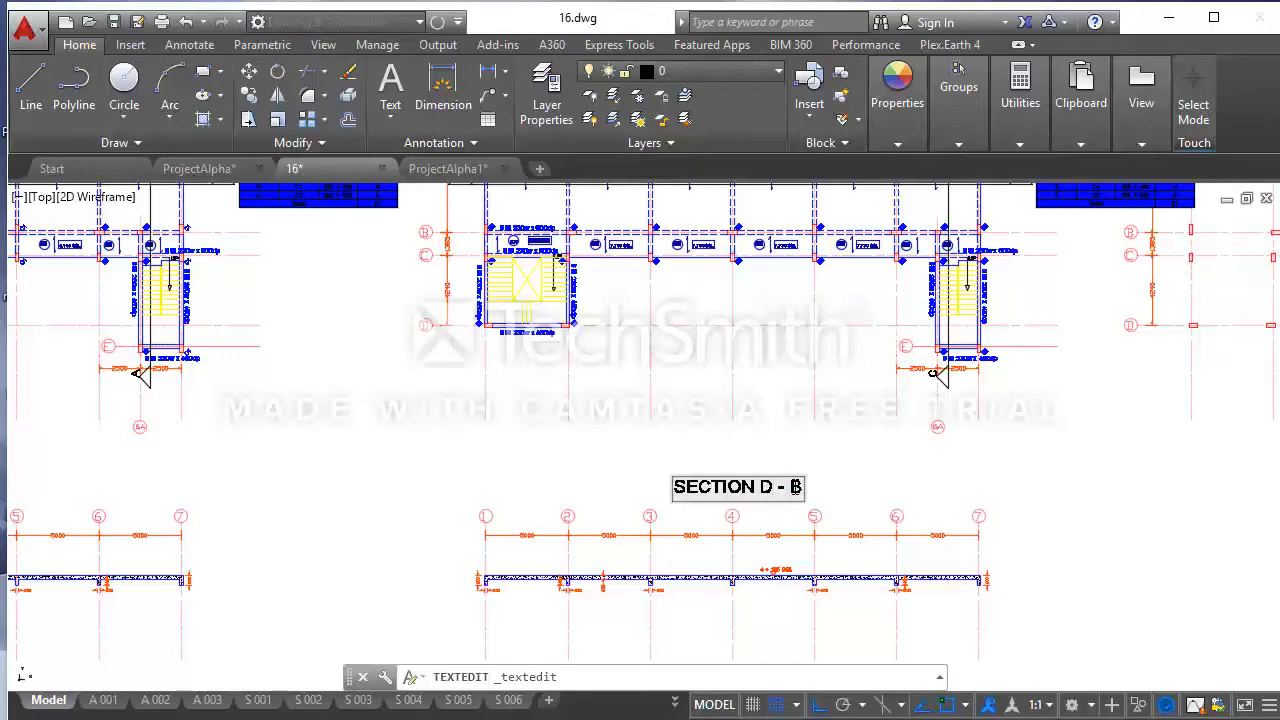
{"action": "type", "text": "D"}
{"action": "key", "text": "Return"}
{"action": "key", "text": "Return"}
{"action": "scroll", "coordinate": [830, 540], "scroll_direction": "down", "scroll_amount": 4}
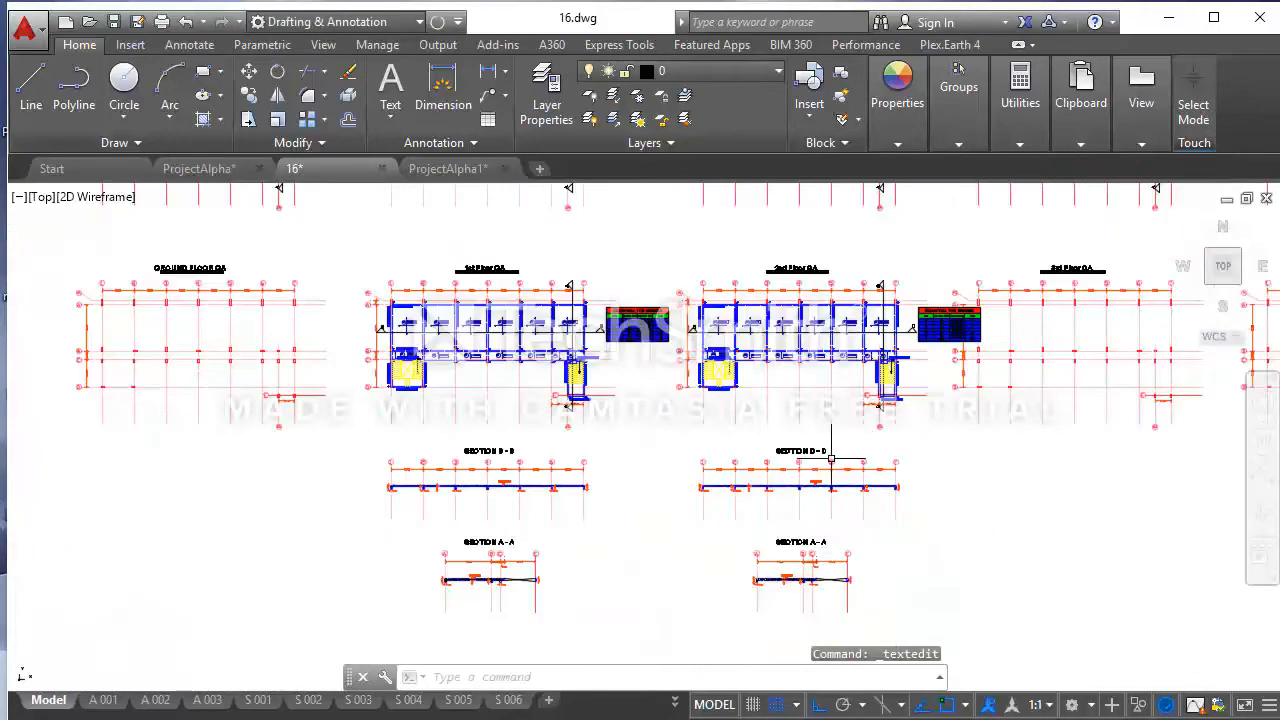
Retitle the lower section below the 2nd Floor GA as SECTION C - C
{"action": "scroll", "coordinate": [830, 540], "scroll_direction": "up", "scroll_amount": 4}
{"action": "double_click", "coordinate": [830, 540]}
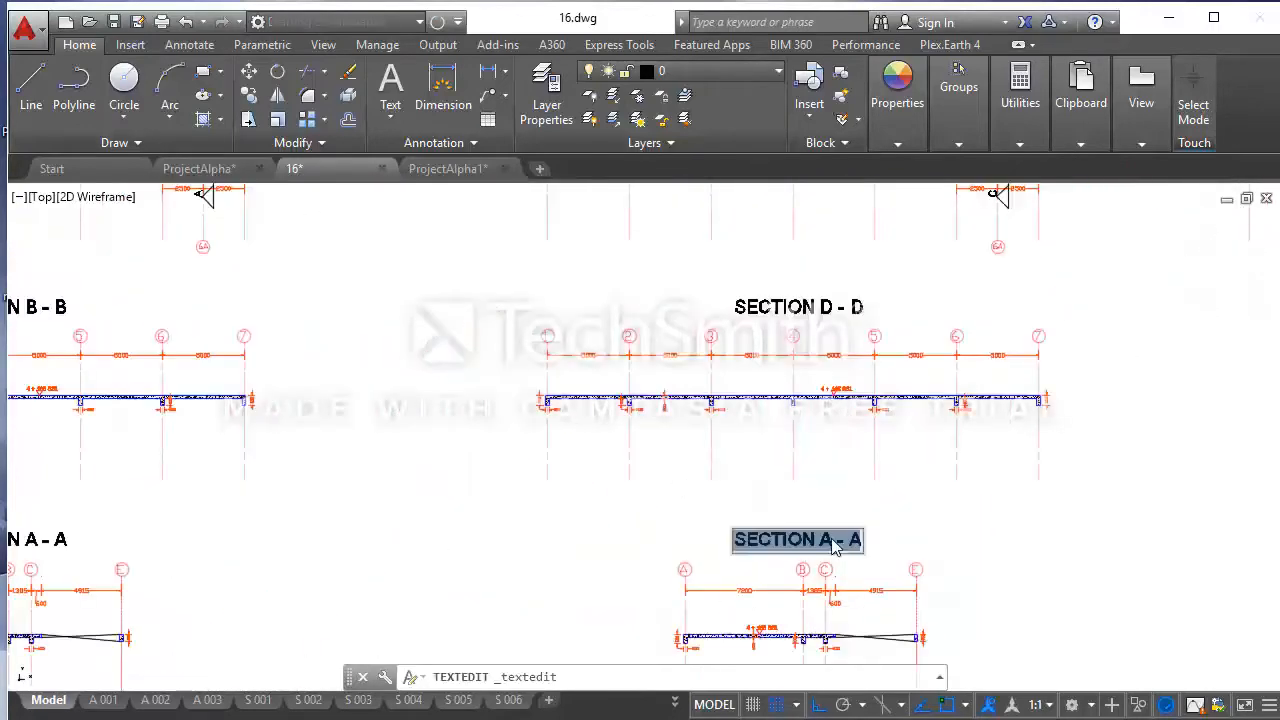
{"action": "double_click", "coordinate": [826, 540]}
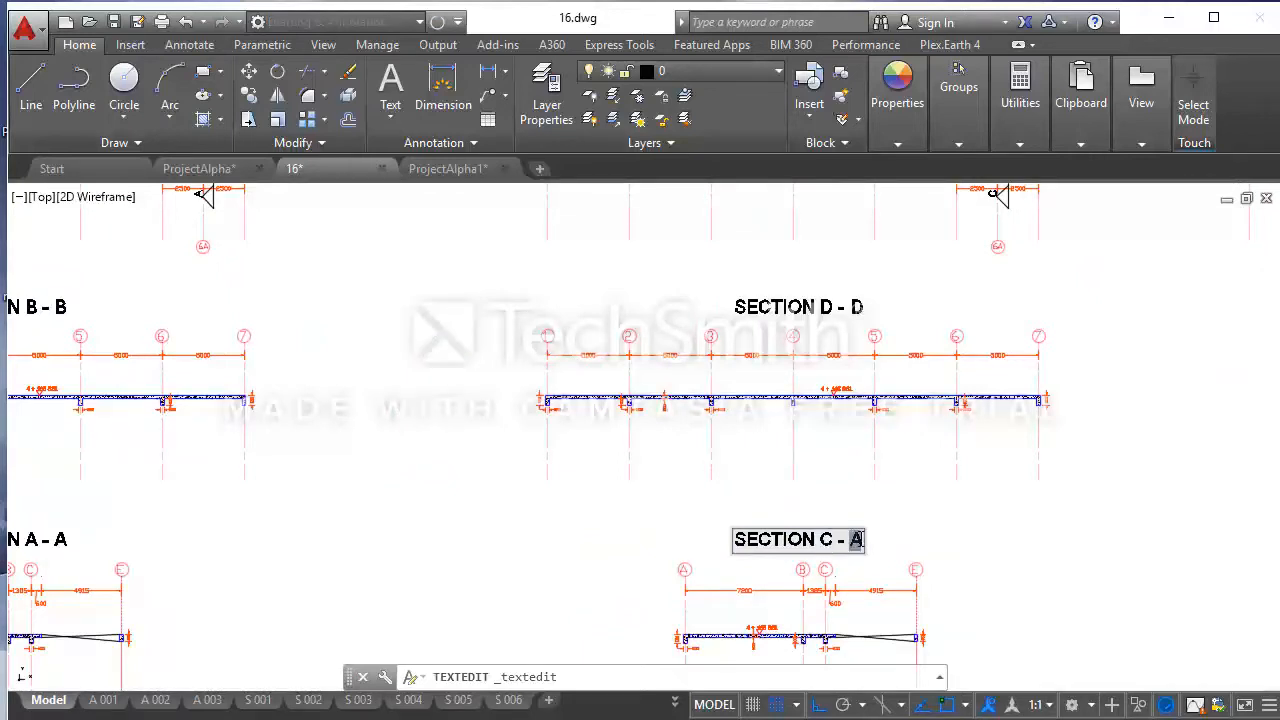
{"action": "key", "text": "Return"}
{"action": "key", "text": "Return"}
Set the slab level label in Section D - D to 7.730 SSL
{"action": "scroll", "coordinate": [850, 367], "scroll_direction": "up", "scroll_amount": 6}
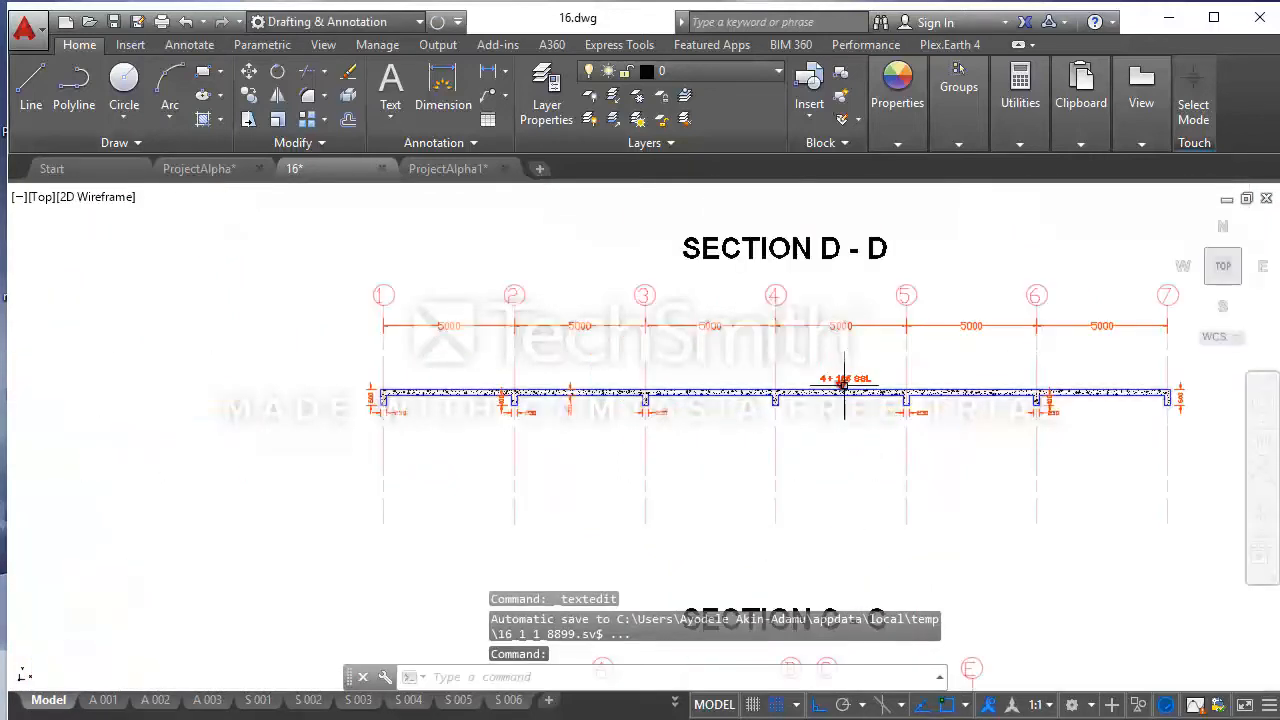
{"action": "double_click", "coordinate": [856, 368]}
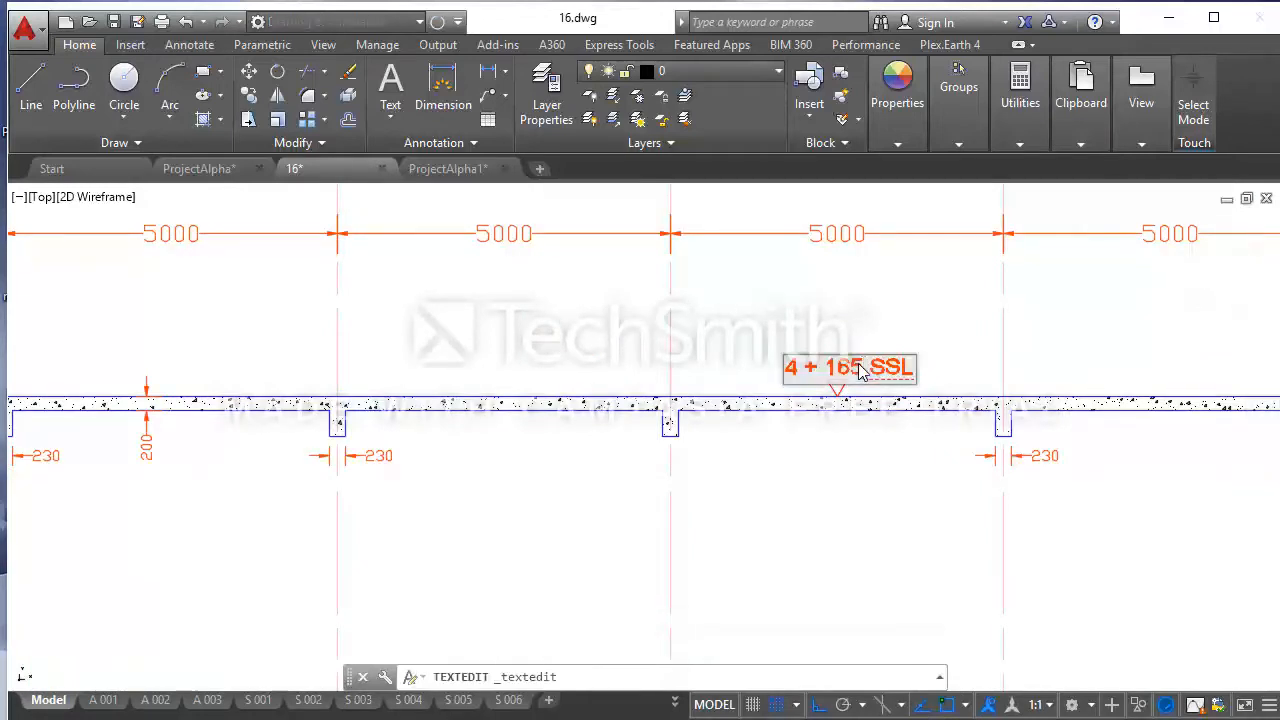
{"action": "type", "text": "7.73"}
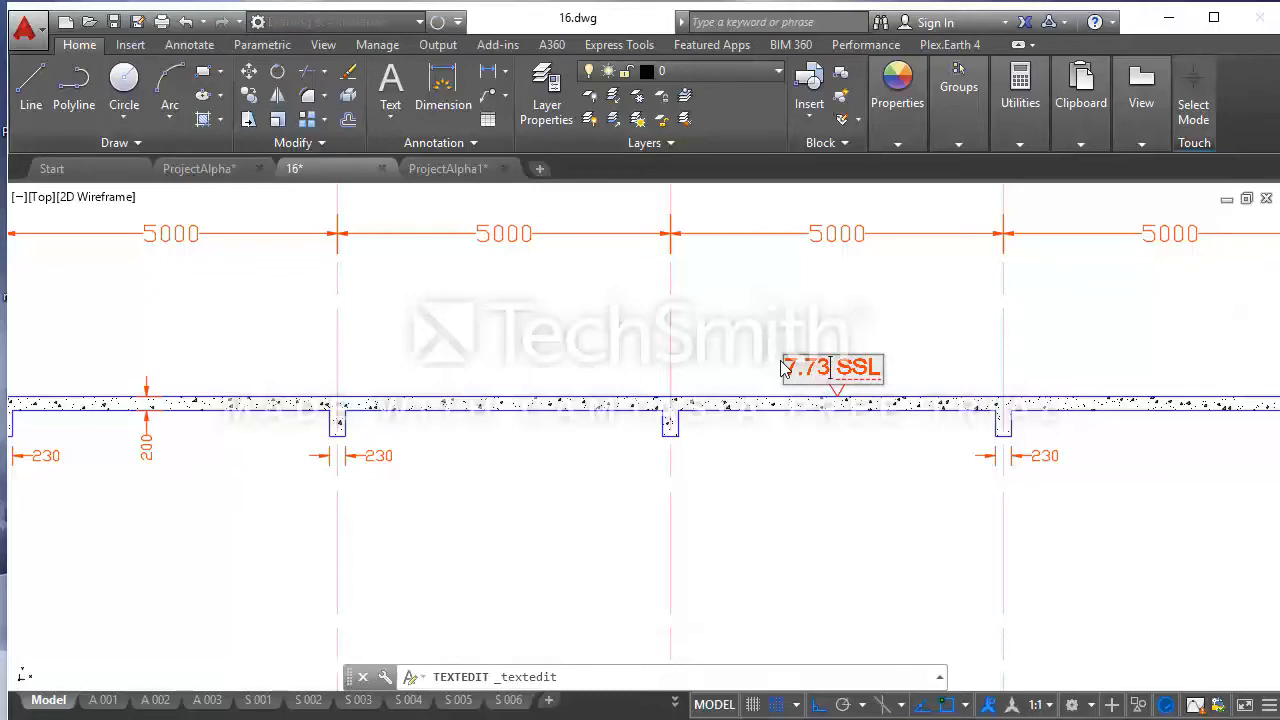
{"action": "key", "text": "Return"}
{"action": "key", "text": "Return"}
{"action": "scroll", "coordinate": [834, 443], "scroll_direction": "down", "scroll_amount": 6}
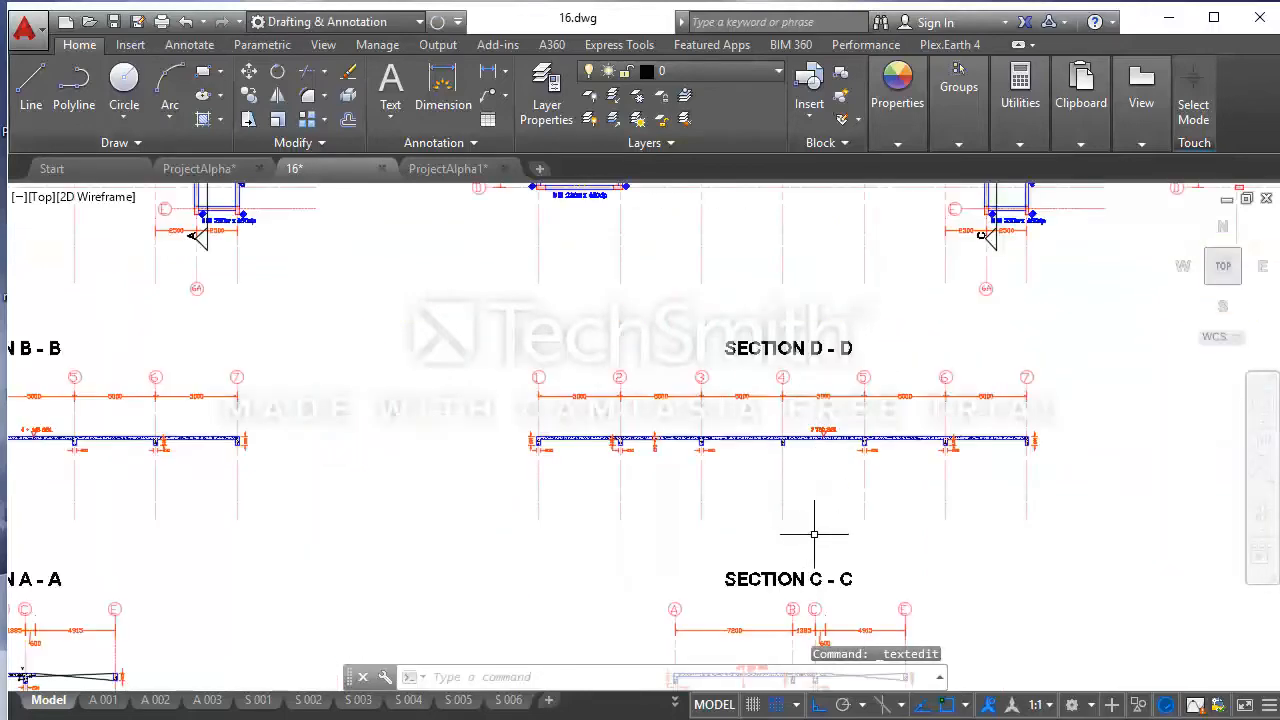
Set the slab level label in Section C - C to 7.730 SSL
{"action": "middle_click_drag", "start_coordinate": [877, 492], "coordinate": [860, 407]}
{"action": "scroll", "coordinate": [776, 557], "scroll_direction": "up", "scroll_amount": 5}
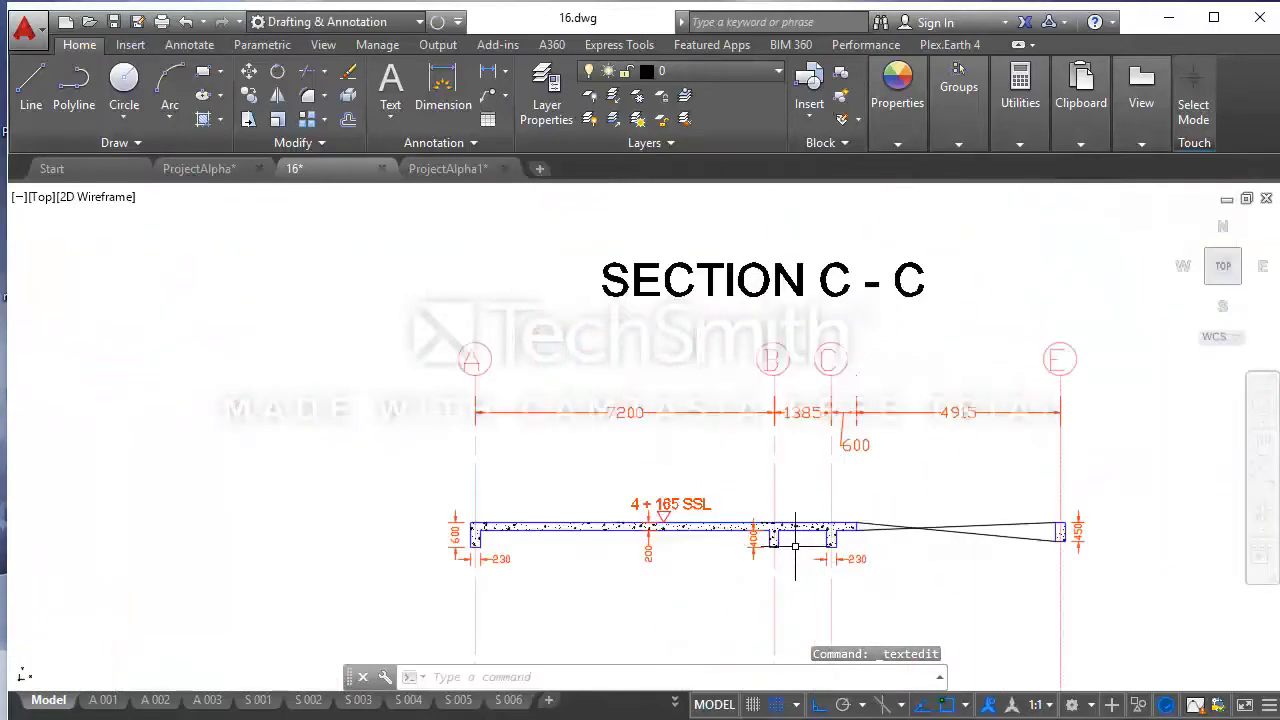
{"action": "scroll", "coordinate": [672, 514], "scroll_direction": "up", "scroll_amount": 2}
{"action": "double_click", "coordinate": [680, 500]}
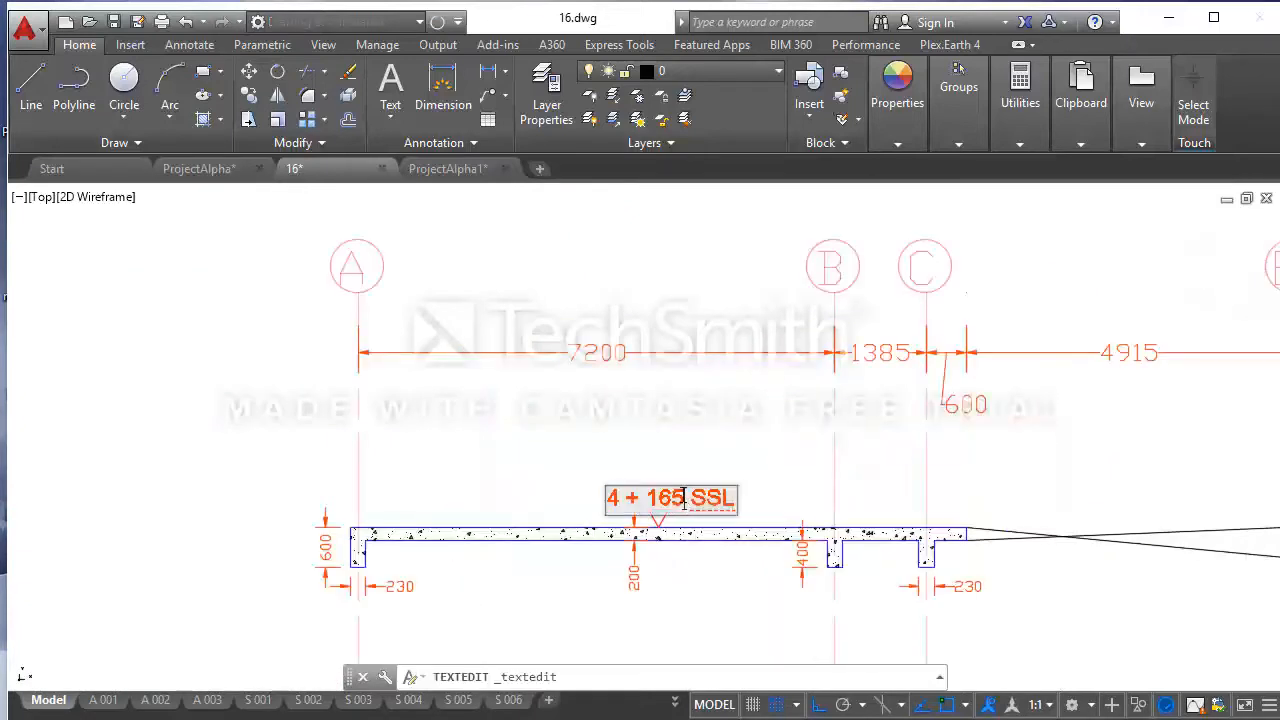
{"action": "left_click_drag", "start_coordinate": [684, 498], "coordinate": [604, 497]}
{"action": "key", "text": "BackSpace"}
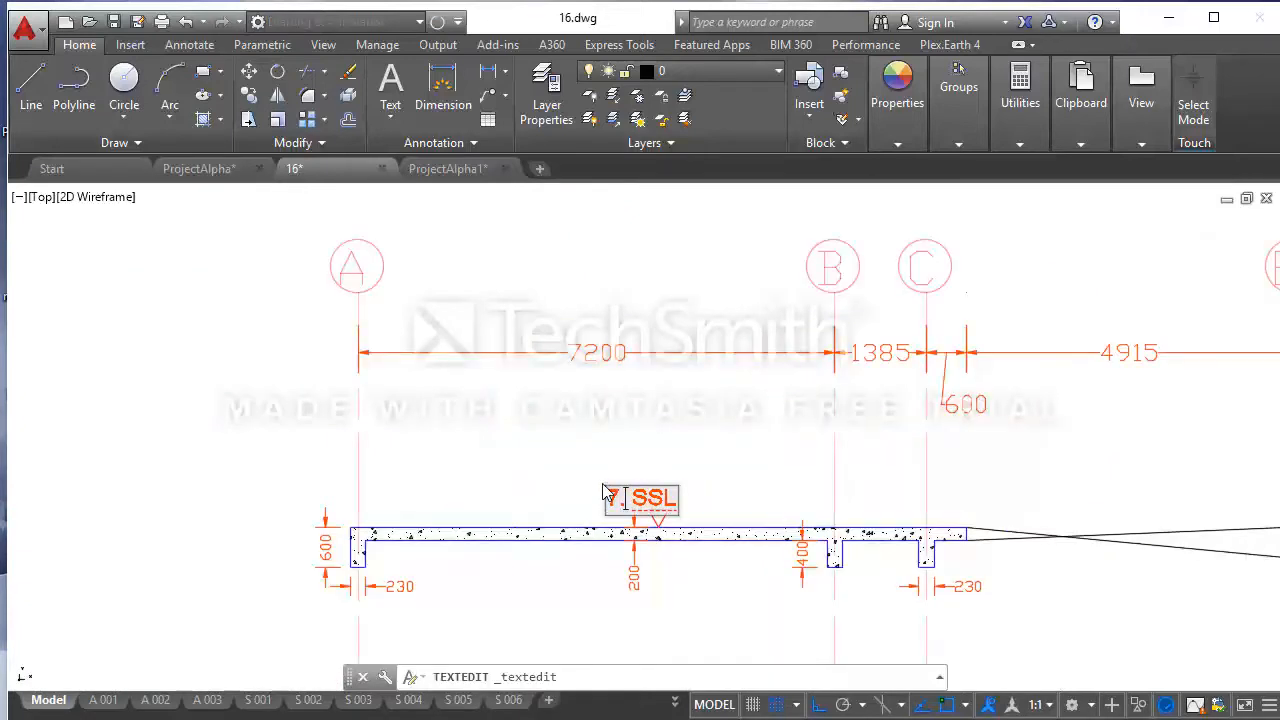
{"action": "type", "text": "7.730"}
{"action": "left_click", "coordinate": [677, 446]}
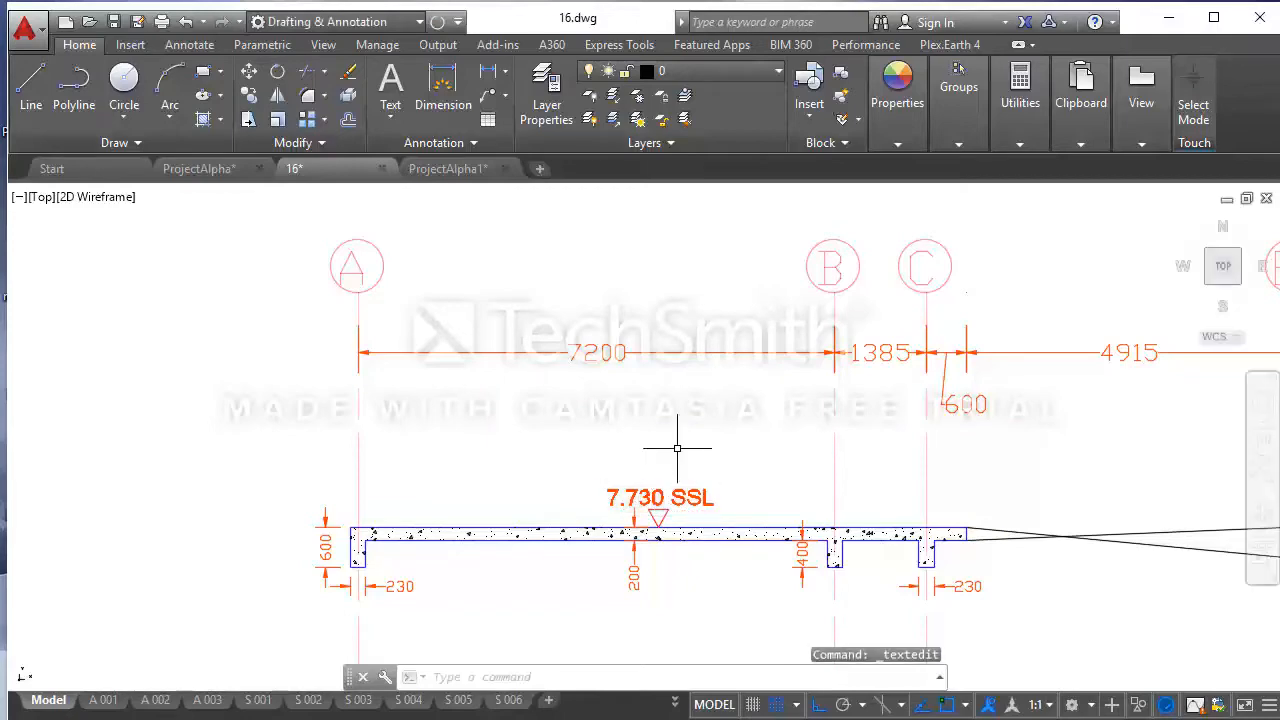
Examine the spacing between the 2nd Floor GA's column/wall schedule and the 3rd Floor GA
{"action": "scroll", "coordinate": [660, 463], "scroll_direction": "down", "scroll_amount": 5}
{"action": "middle_click_drag", "start_coordinate": [784, 350], "coordinate": [663, 523]}
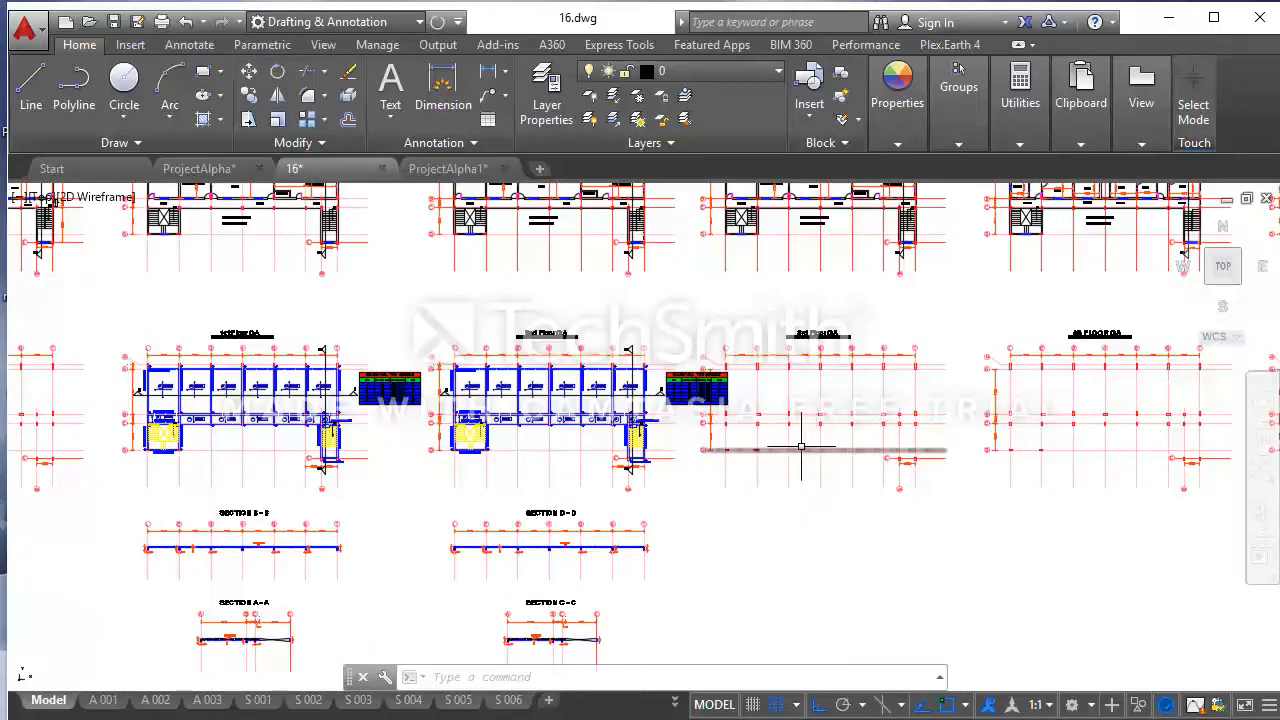
{"action": "scroll", "coordinate": [718, 410], "scroll_direction": "up", "scroll_amount": 2}
{"action": "scroll", "coordinate": [700, 405], "scroll_direction": "up", "scroll_amount": 1}
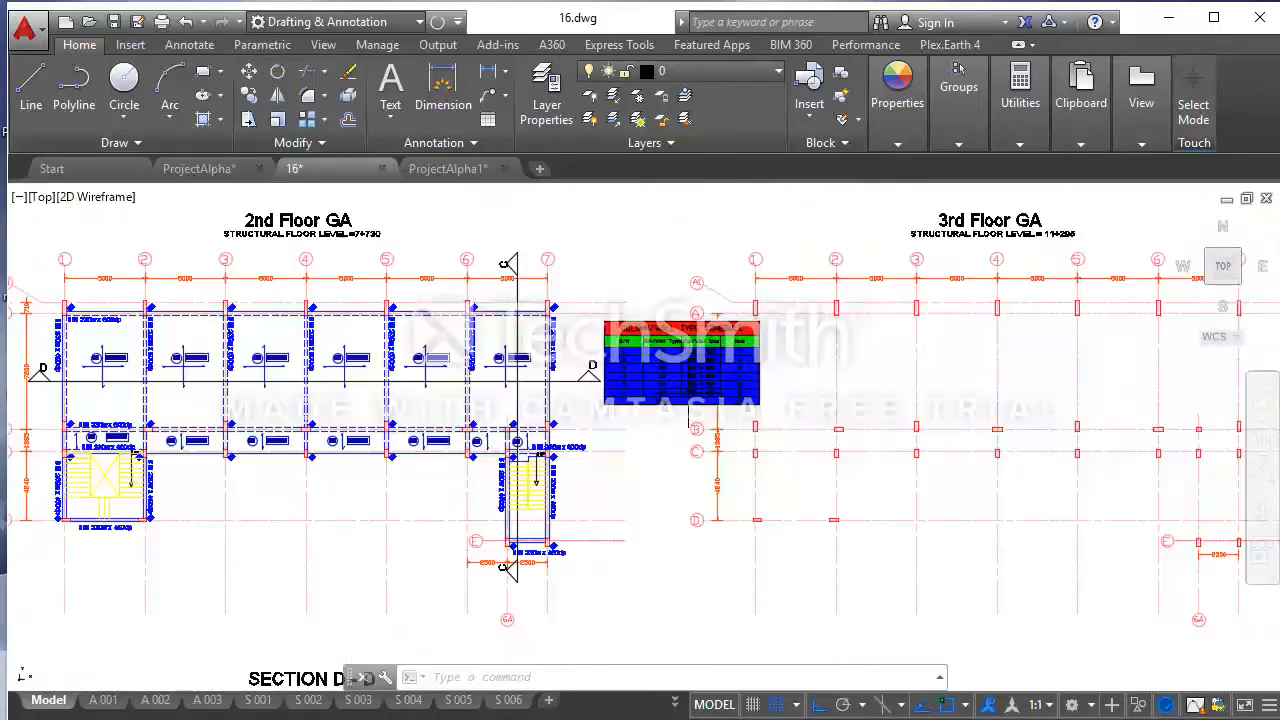
{"action": "scroll", "coordinate": [700, 405], "scroll_direction": "down", "scroll_amount": 1}
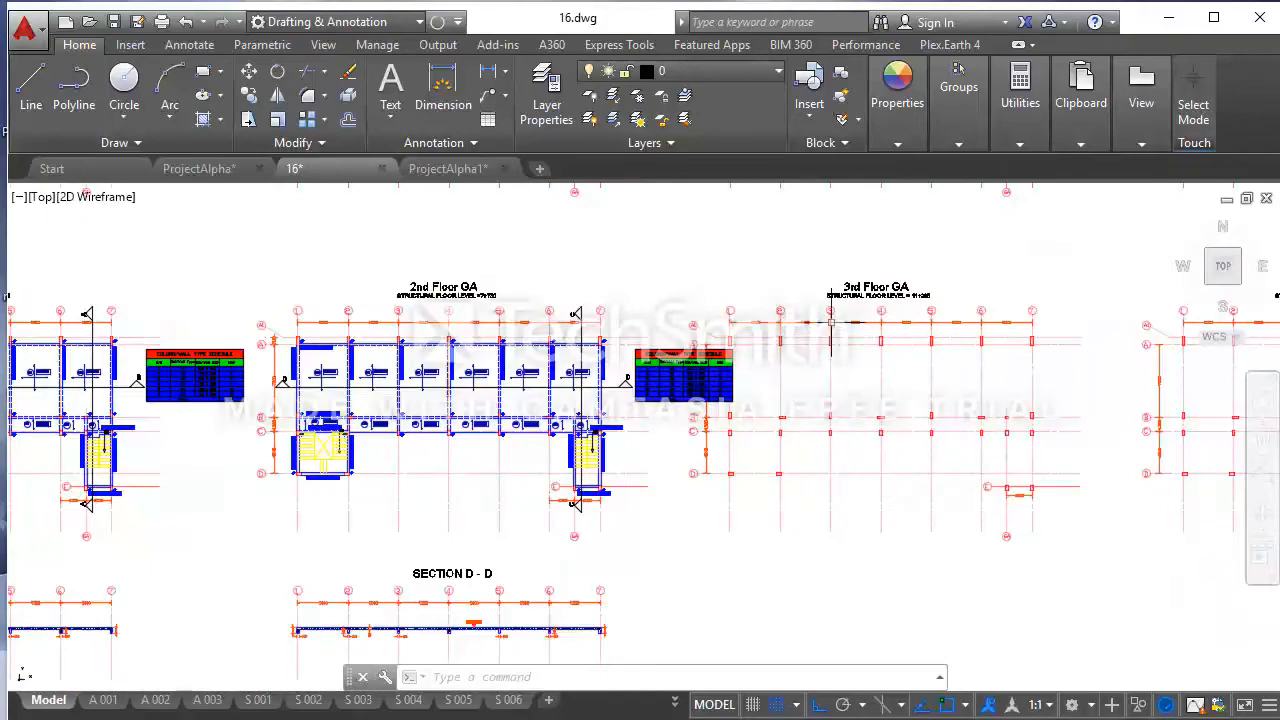
{"action": "scroll", "coordinate": [775, 390], "scroll_direction": "down", "scroll_amount": 2}
{"action": "scroll", "coordinate": [785, 390], "scroll_direction": "up", "scroll_amount": 2}
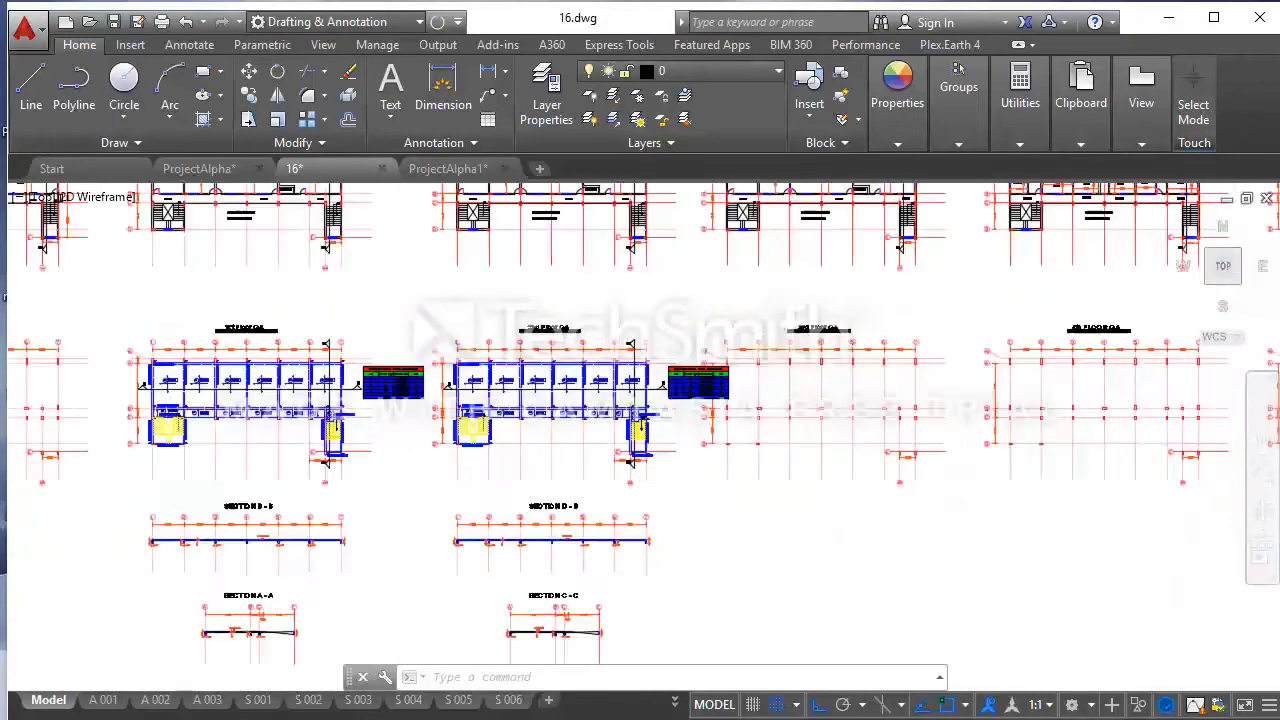
{"action": "scroll", "coordinate": [735, 392], "scroll_direction": "down", "scroll_amount": 2}
{"action": "scroll", "coordinate": [733, 391], "scroll_direction": "up", "scroll_amount": 2}
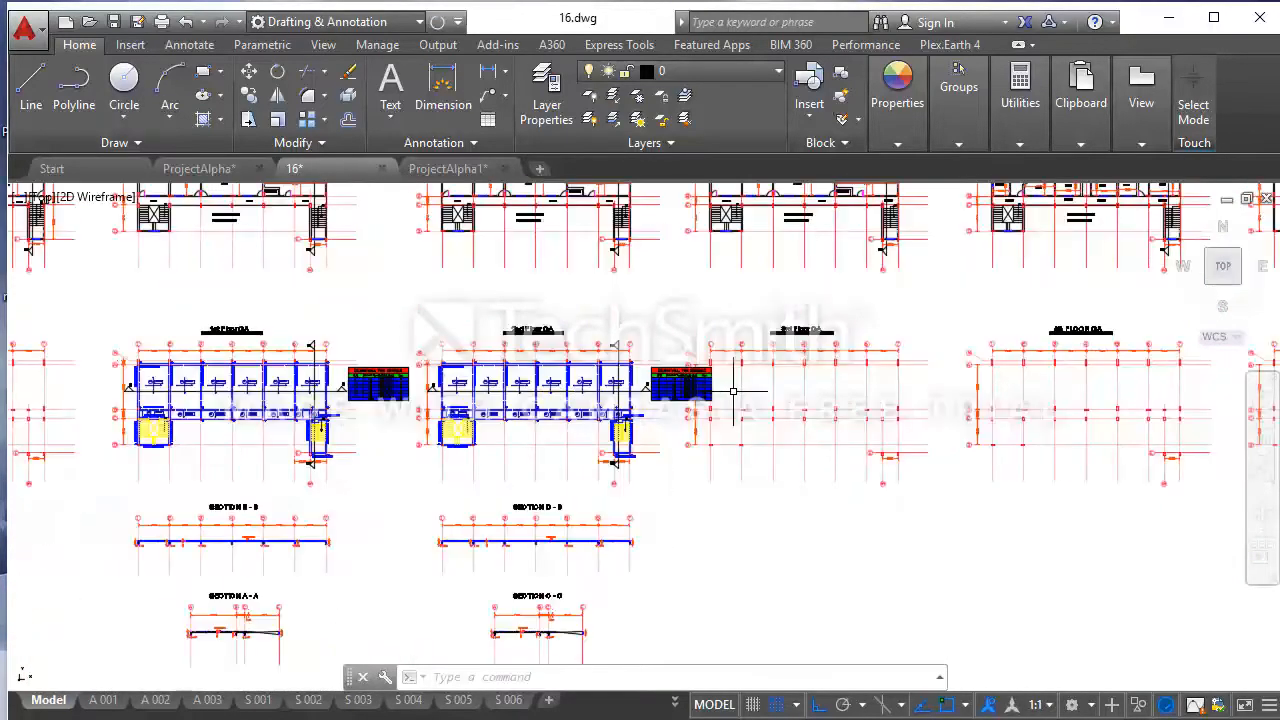
Select the whole 3rd Floor GA, including its grid lines, bubbles, columns, dimensions and title, leaving out the overlapping column/wall schedule
{"action": "left_click", "coordinate": [922, 488]}
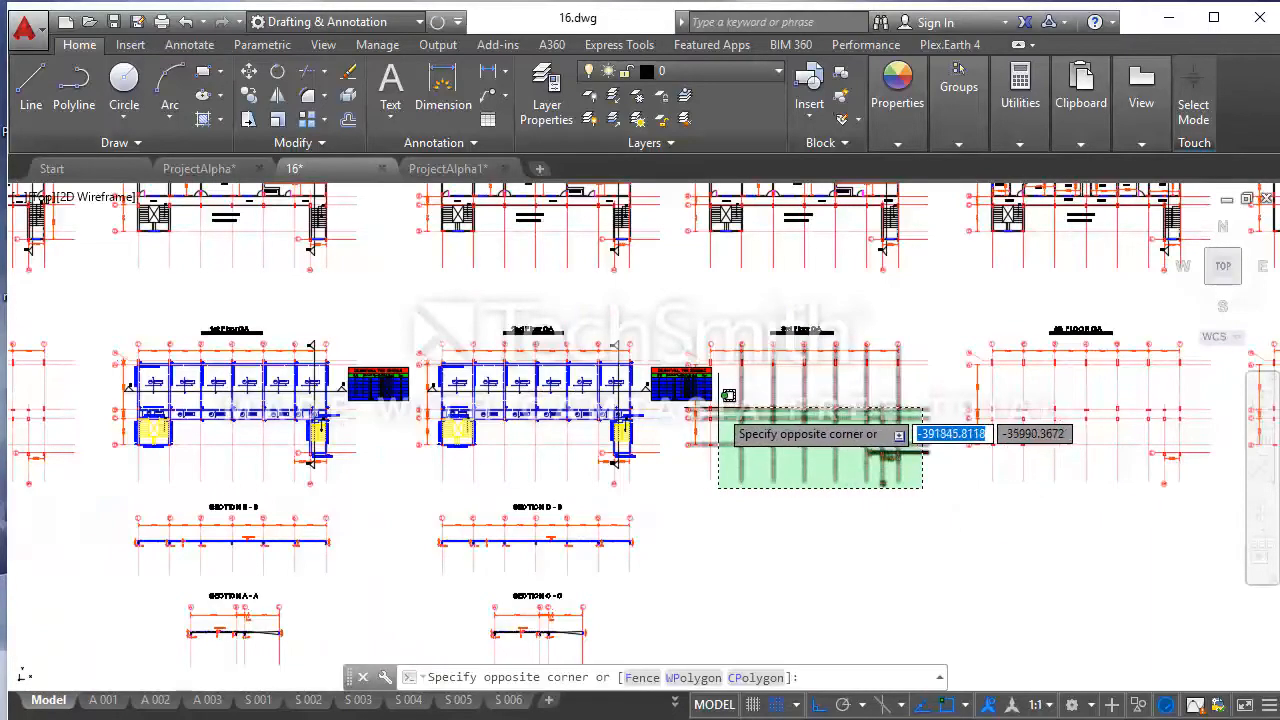
{"action": "scroll", "coordinate": [690, 405], "scroll_direction": "up", "scroll_amount": 3}
{"action": "scroll", "coordinate": [645, 402], "scroll_direction": "down", "scroll_amount": 1}
{"action": "scroll", "coordinate": [645, 398], "scroll_direction": "up", "scroll_amount": 1}
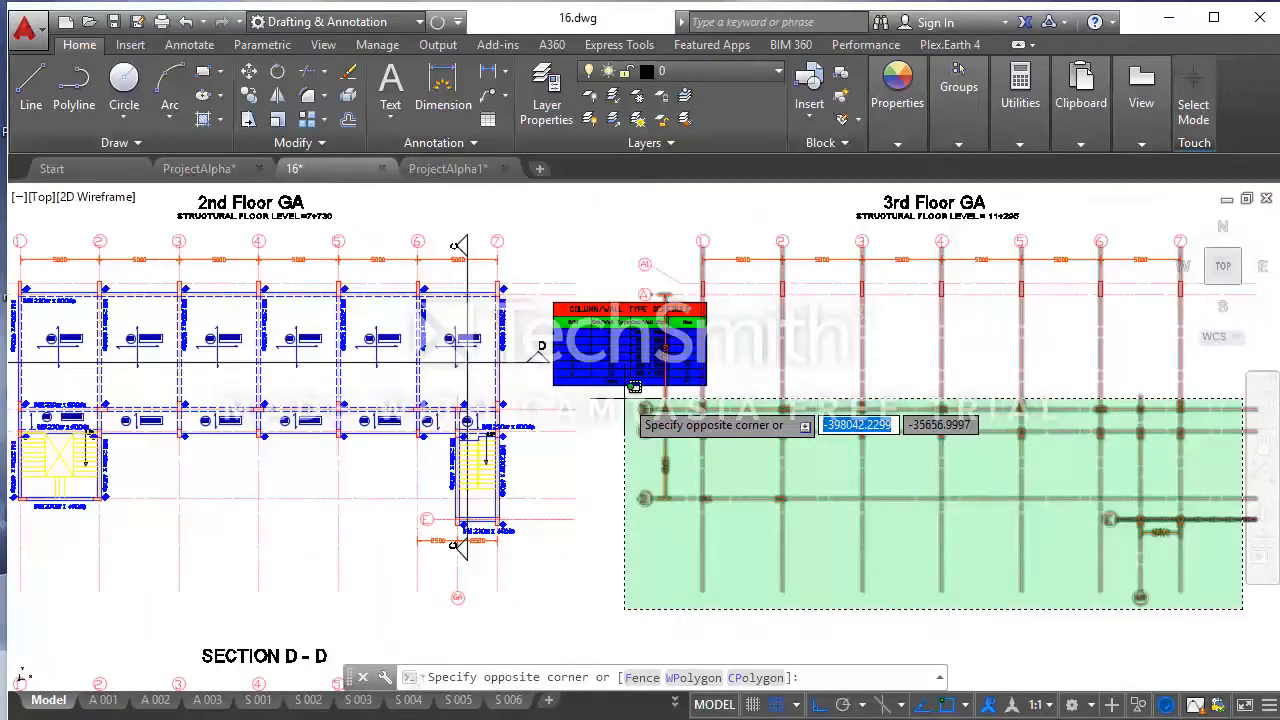
{"action": "left_click", "coordinate": [646, 395]}
{"action": "scroll", "coordinate": [700, 390], "scroll_direction": "down", "scroll_amount": 3}
{"action": "scroll", "coordinate": [820, 365], "scroll_direction": "up", "scroll_amount": 3}
{"action": "left_click", "coordinate": [855, 327]}
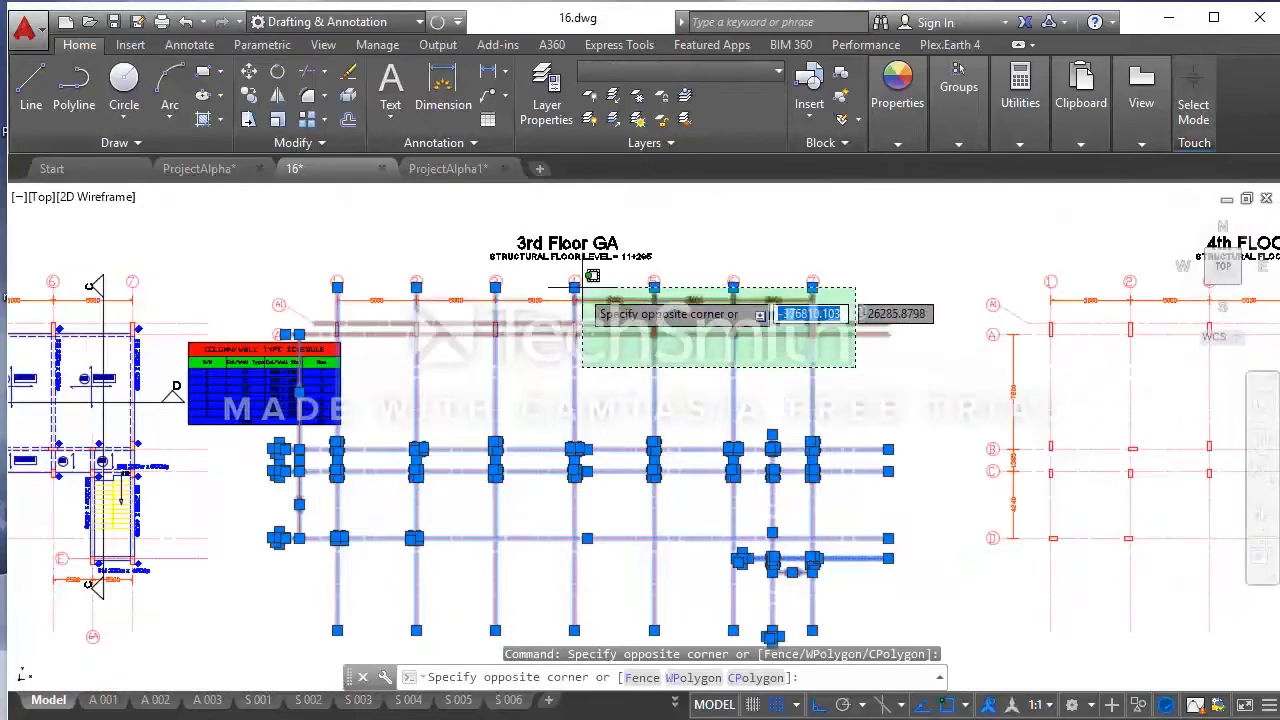
{"action": "left_click", "coordinate": [410, 225]}
{"action": "scroll", "coordinate": [340, 330], "scroll_direction": "up", "scroll_amount": 5}
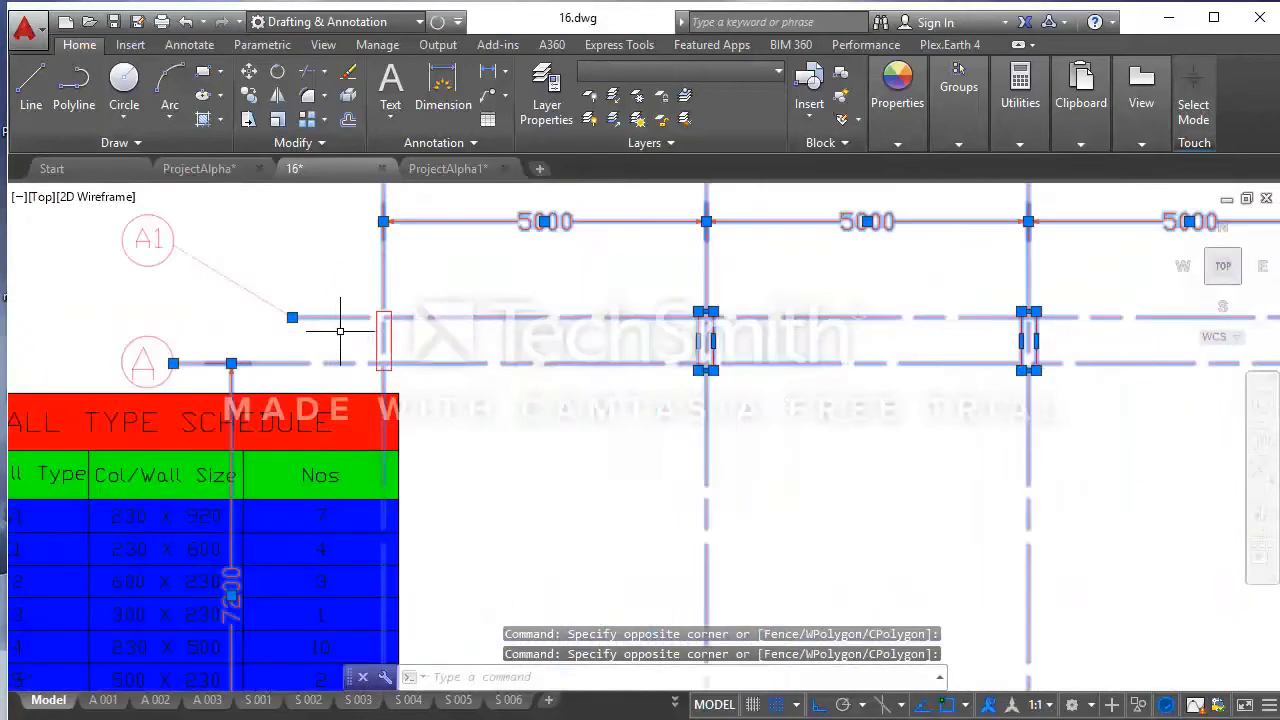
{"action": "left_click", "coordinate": [449, 374]}
{"action": "scroll", "coordinate": [449, 374], "scroll_direction": "down", "scroll_amount": 4}
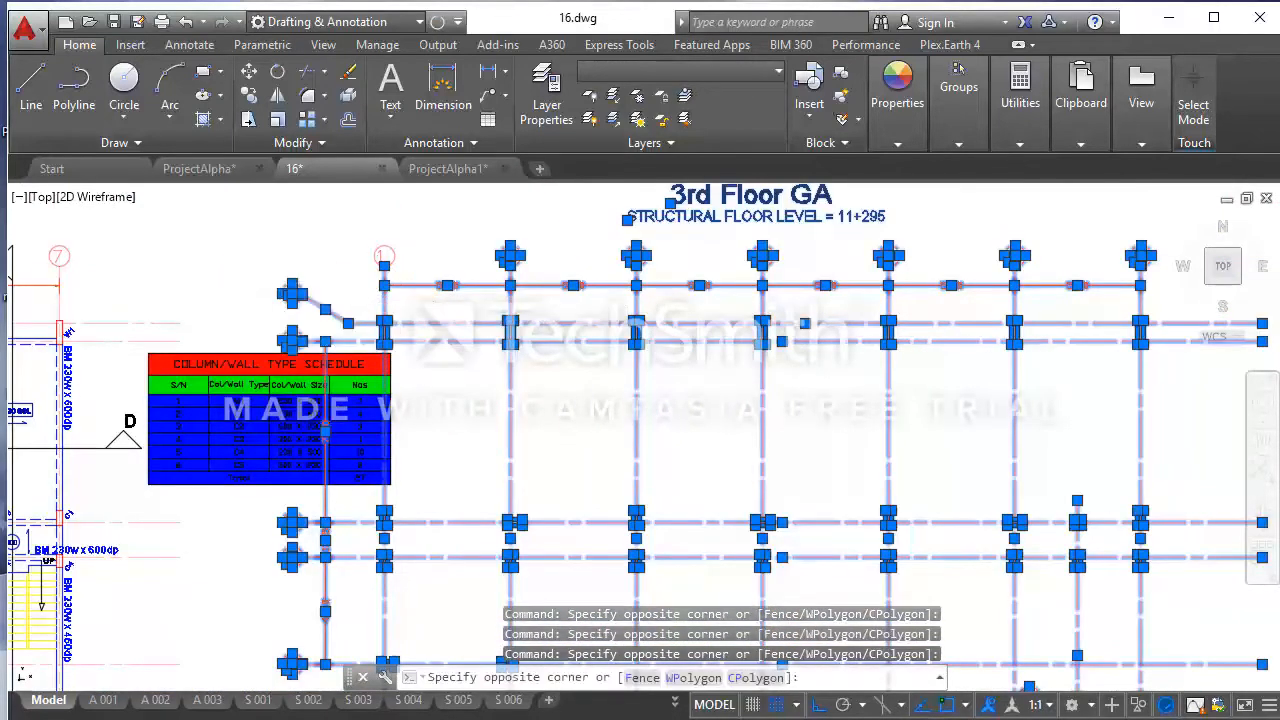
{"action": "left_click", "coordinate": [354, 246]}
{"action": "scroll", "coordinate": [384, 274], "scroll_direction": "down", "scroll_amount": 2}
{"action": "left_click", "coordinate": [470, 262]}
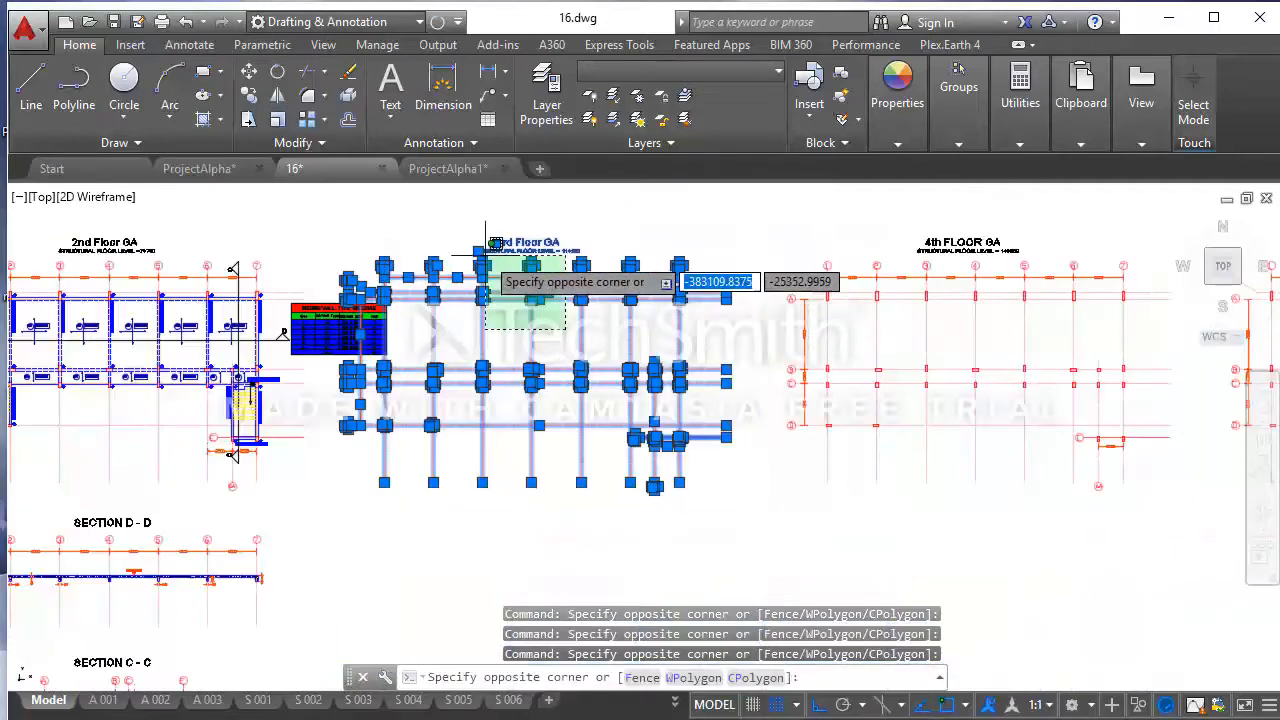
Add the 4th Floor and Roof Floor GAs to the selection and move all three plans horizontally clear of the 2nd Floor schedule
{"action": "scroll", "coordinate": [445, 262], "scroll_direction": "down", "scroll_amount": 5}
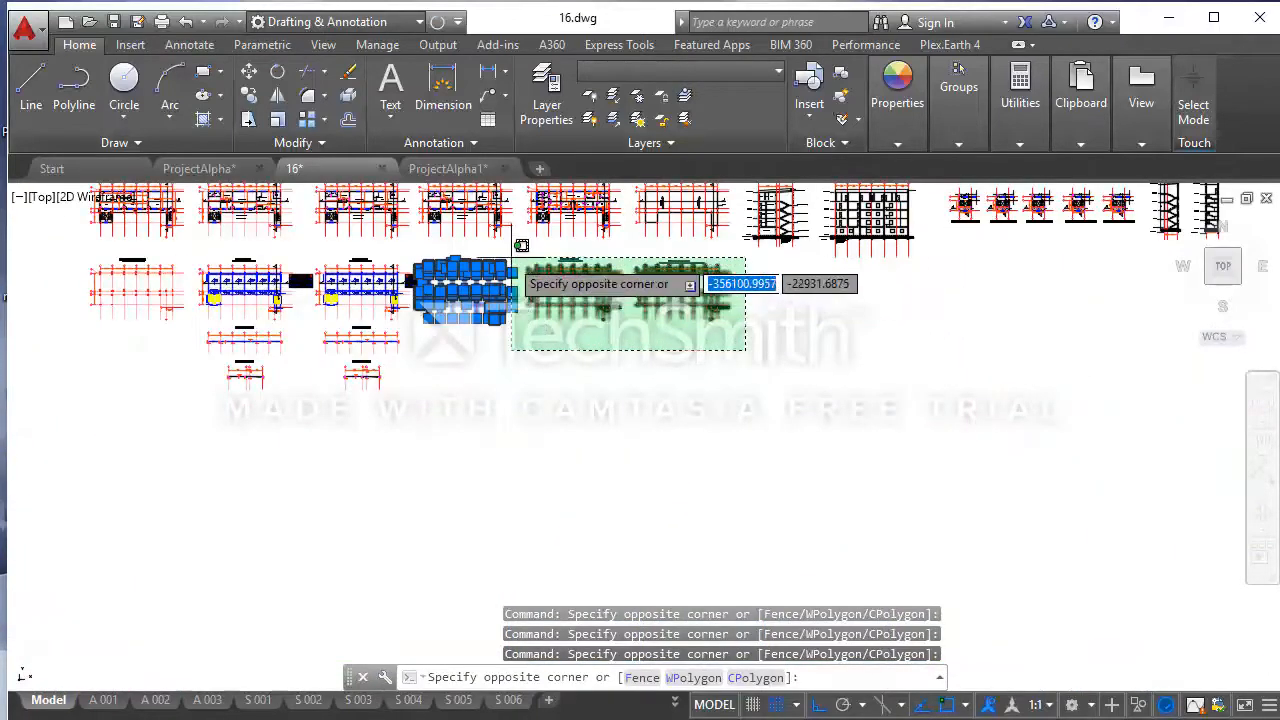
{"action": "left_click", "coordinate": [480, 271]}
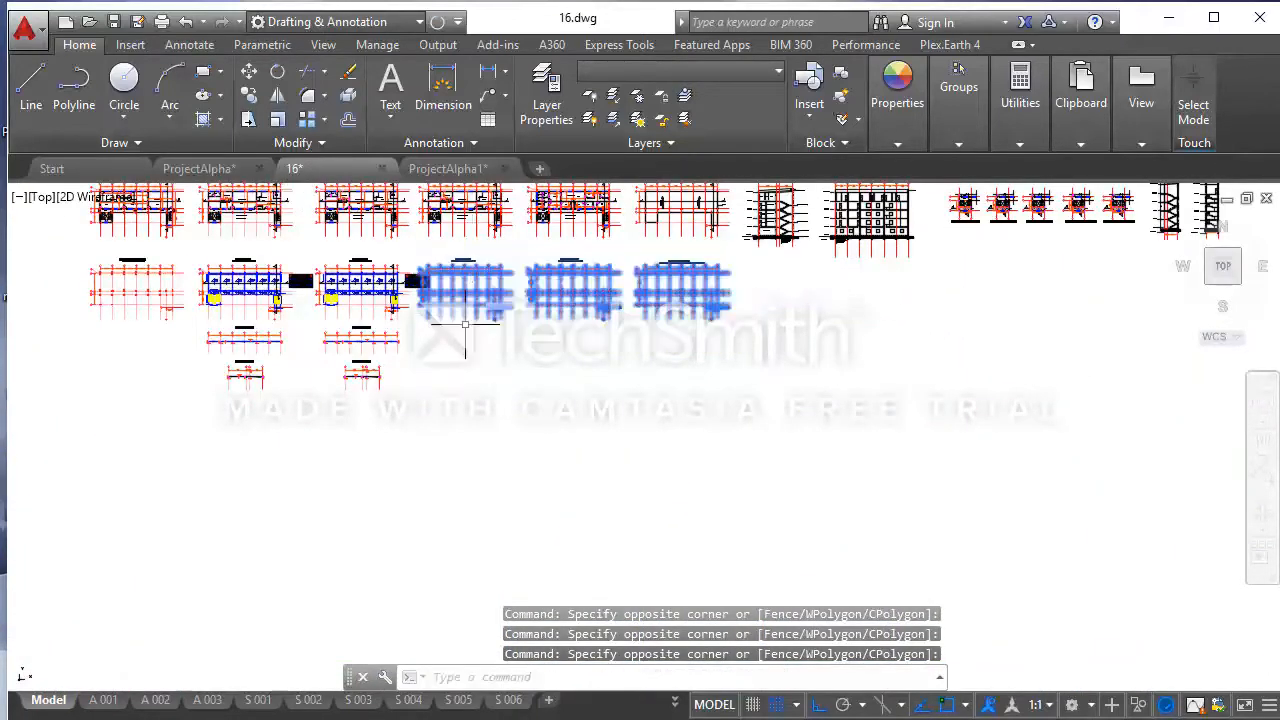
{"action": "middle_click_drag", "start_coordinate": [465, 325], "coordinate": [492, 410]}
{"action": "left_click", "coordinate": [249, 74]}
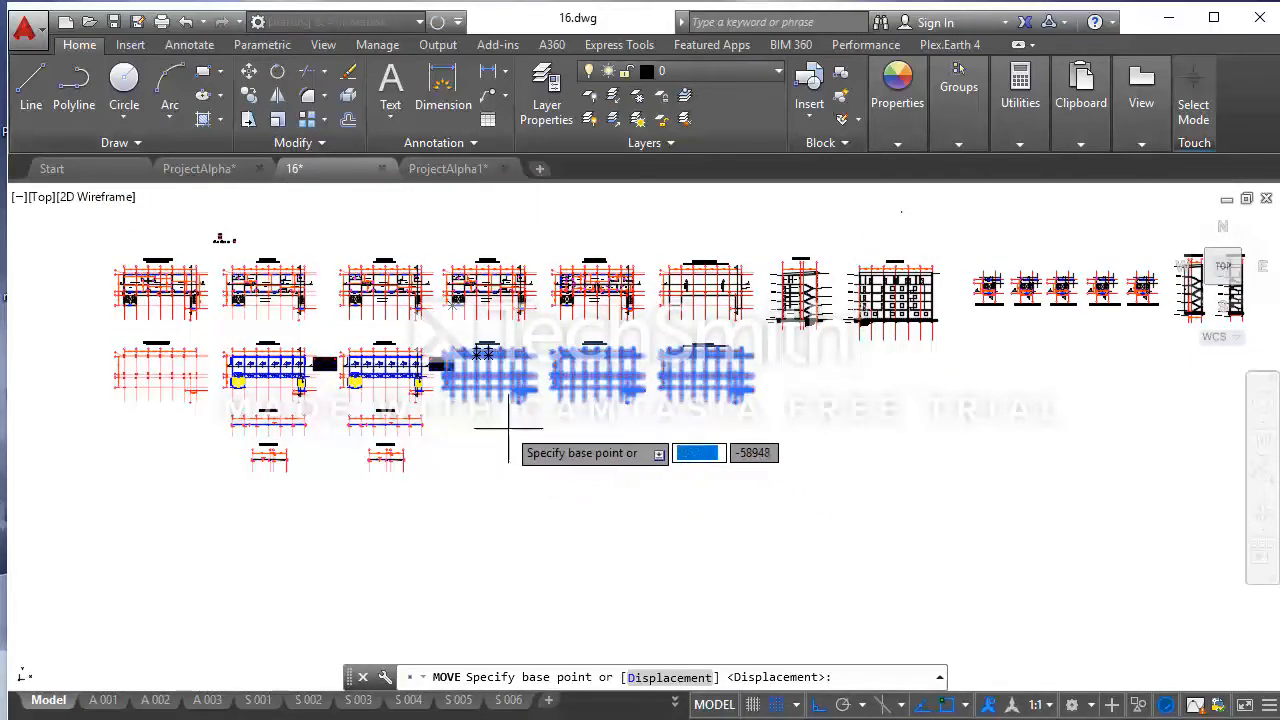
{"action": "scroll", "coordinate": [515, 430], "scroll_direction": "up", "scroll_amount": 4}
{"action": "scroll", "coordinate": [490, 440], "scroll_direction": "down", "scroll_amount": 2}
{"action": "left_click", "coordinate": [503, 464]}
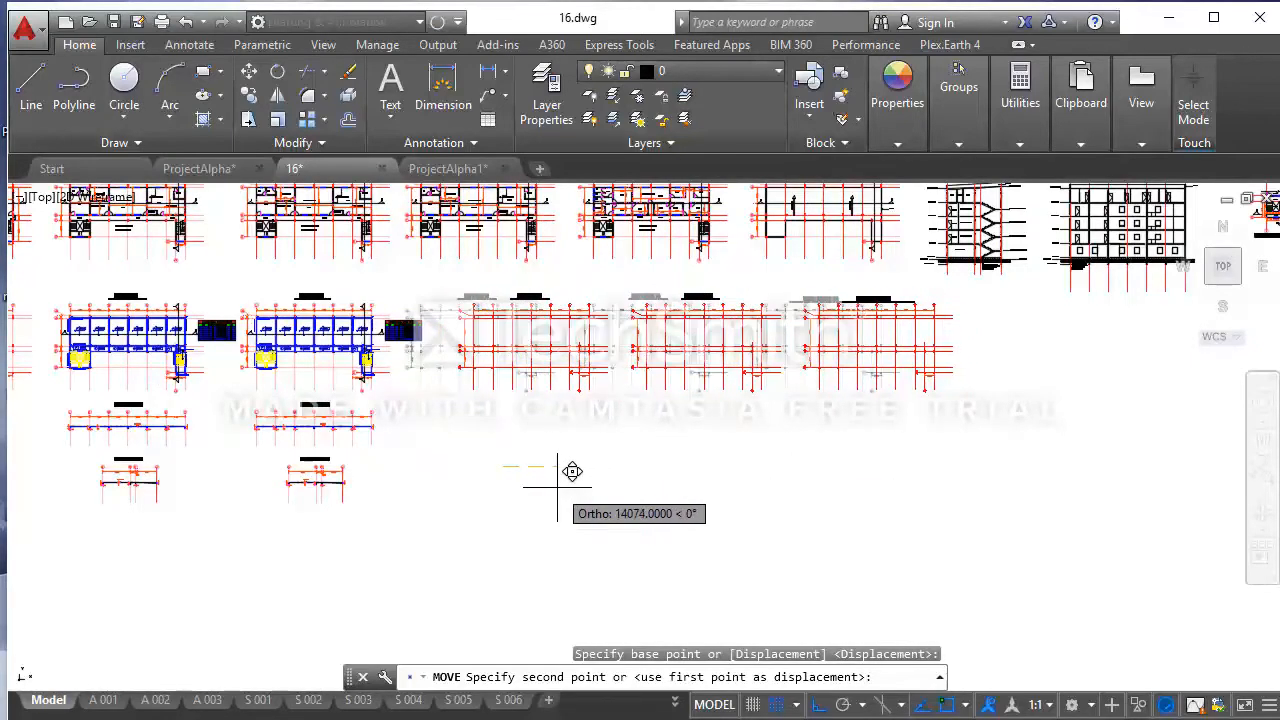
{"action": "left_click", "coordinate": [552, 486]}
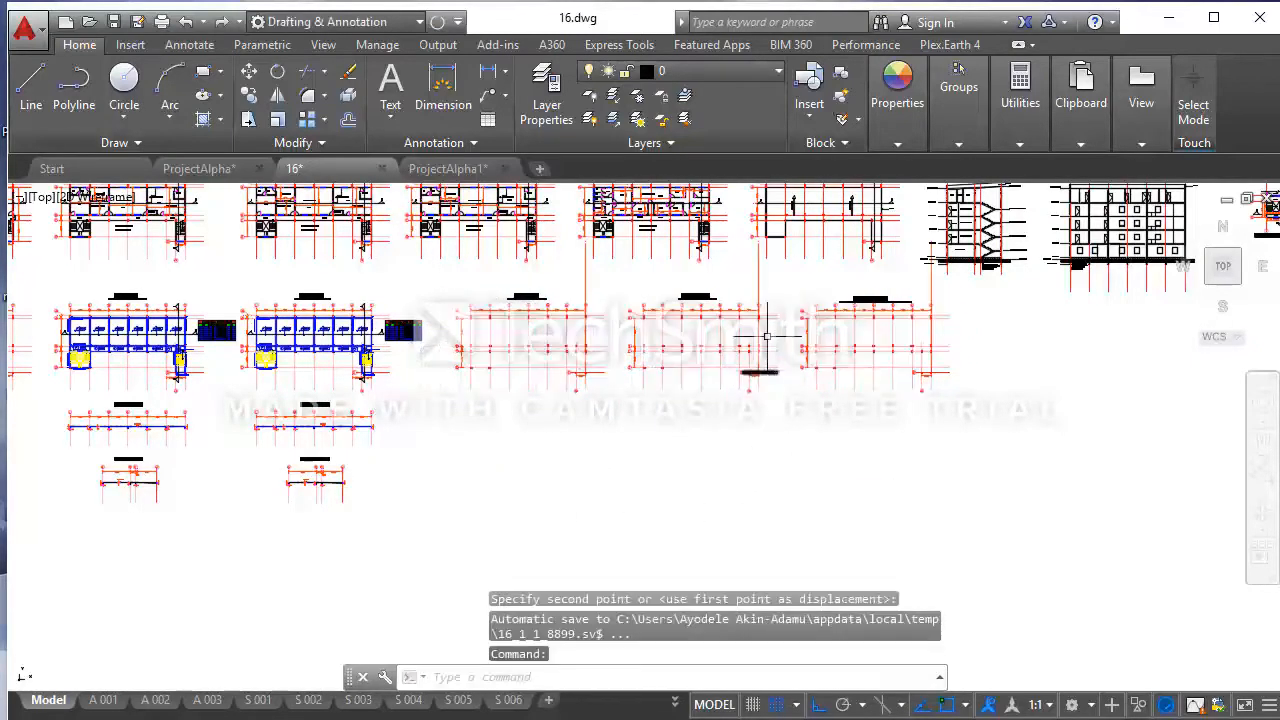
Inspect the overlong extension lines of the 2500 dimensions near grid E in the 4th and 3rd Floor GAs
{"action": "scroll", "coordinate": [766, 334], "scroll_direction": "up", "scroll_amount": 4}
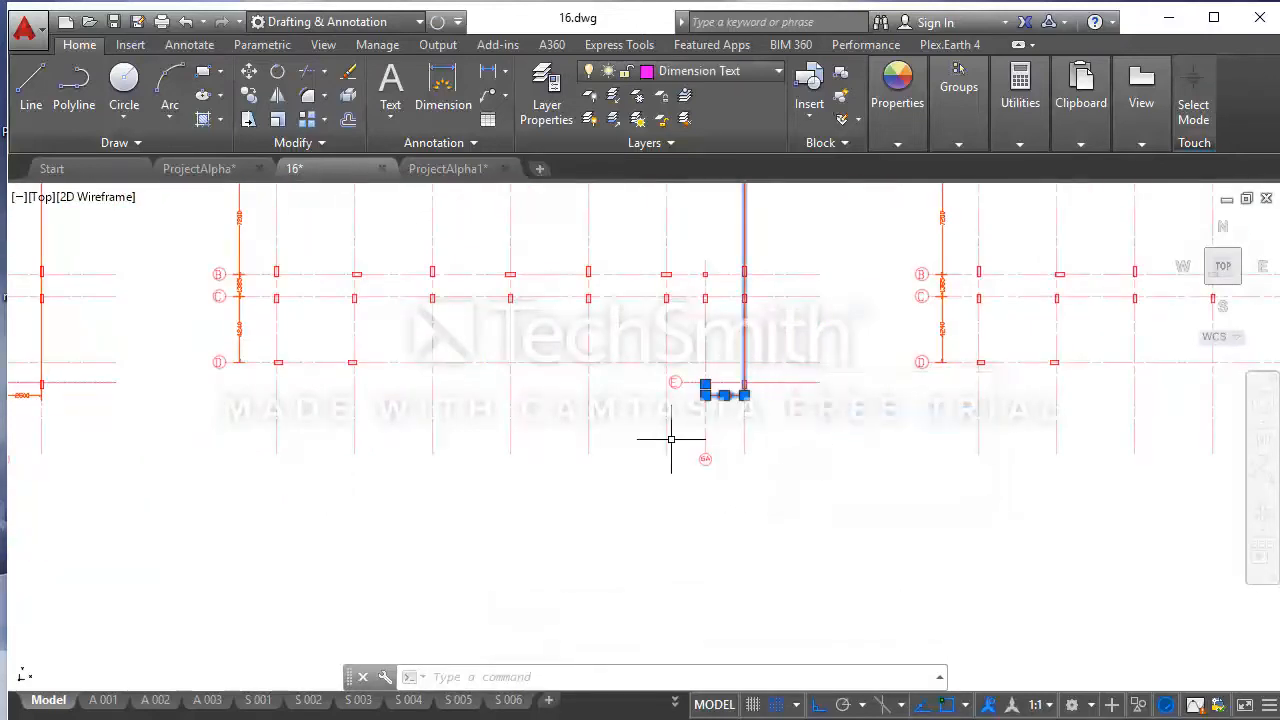
{"action": "scroll", "coordinate": [674, 434], "scroll_direction": "down", "scroll_amount": 5}
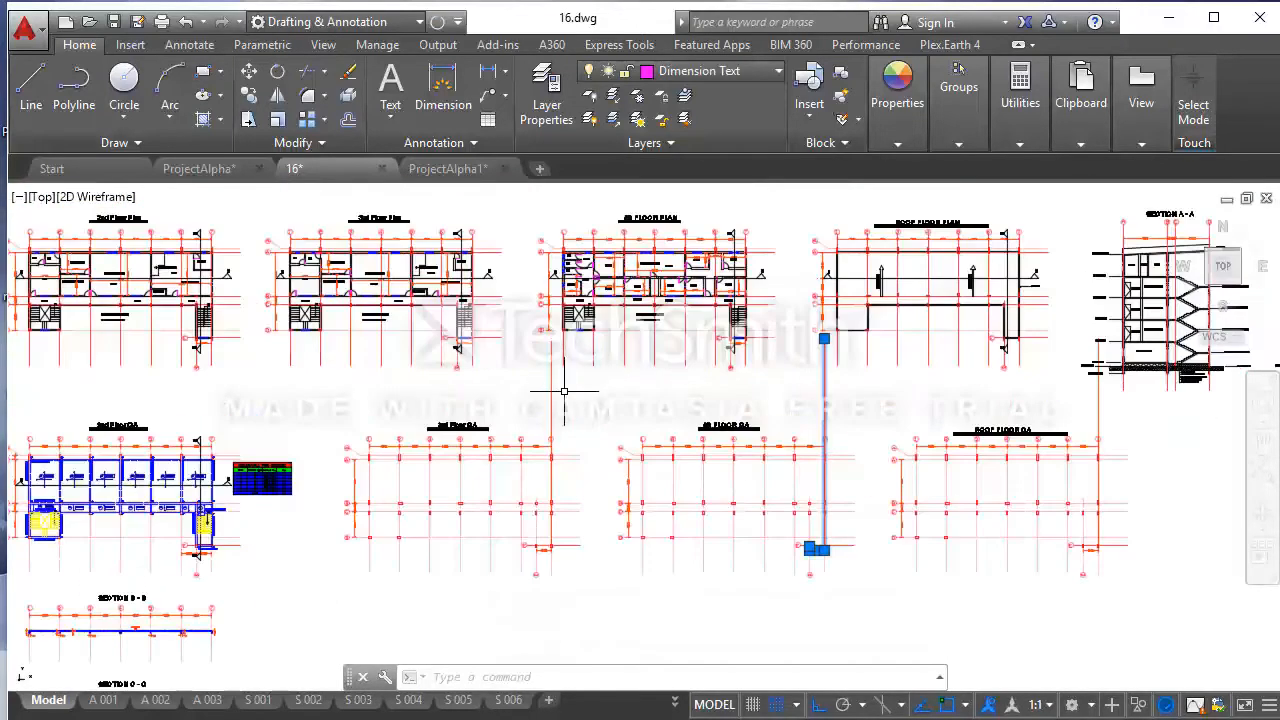
{"action": "key", "text": "Escape"}
{"action": "left_click", "coordinate": [566, 390]}
{"action": "left_click", "coordinate": [537, 374]}
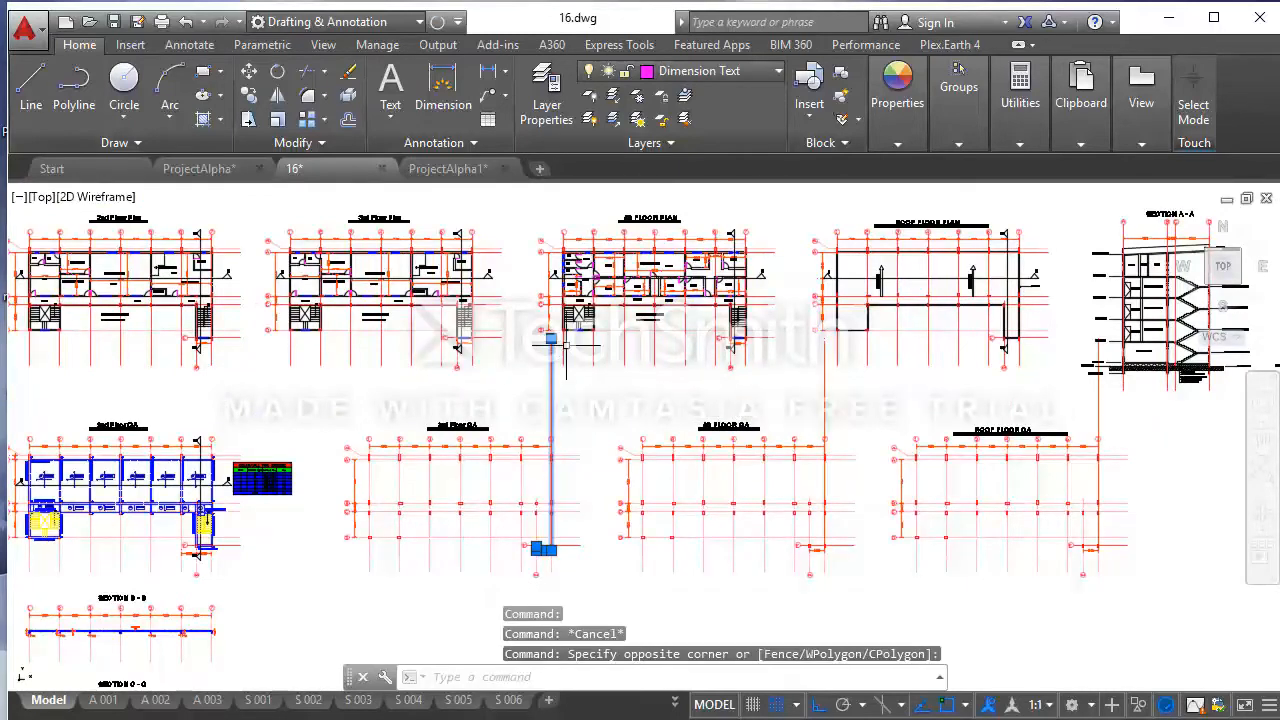
{"action": "scroll", "coordinate": [558, 543], "scroll_direction": "up", "scroll_amount": 5}
{"action": "key", "text": "Escape"}
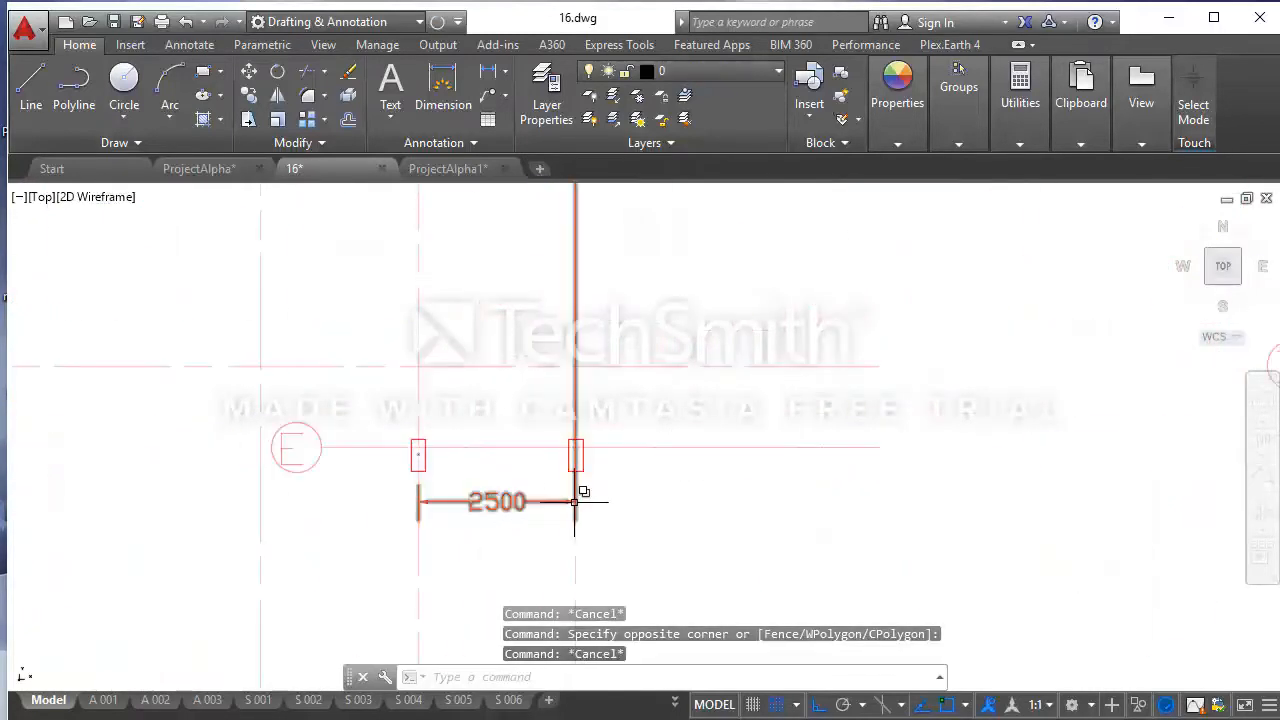
Shorten the 2500 dimension's overlong extension line in the 3rd Floor GA by stretching its origin down to the column on grid E
{"action": "scroll", "coordinate": [610, 542], "scroll_direction": "down", "scroll_amount": 5}
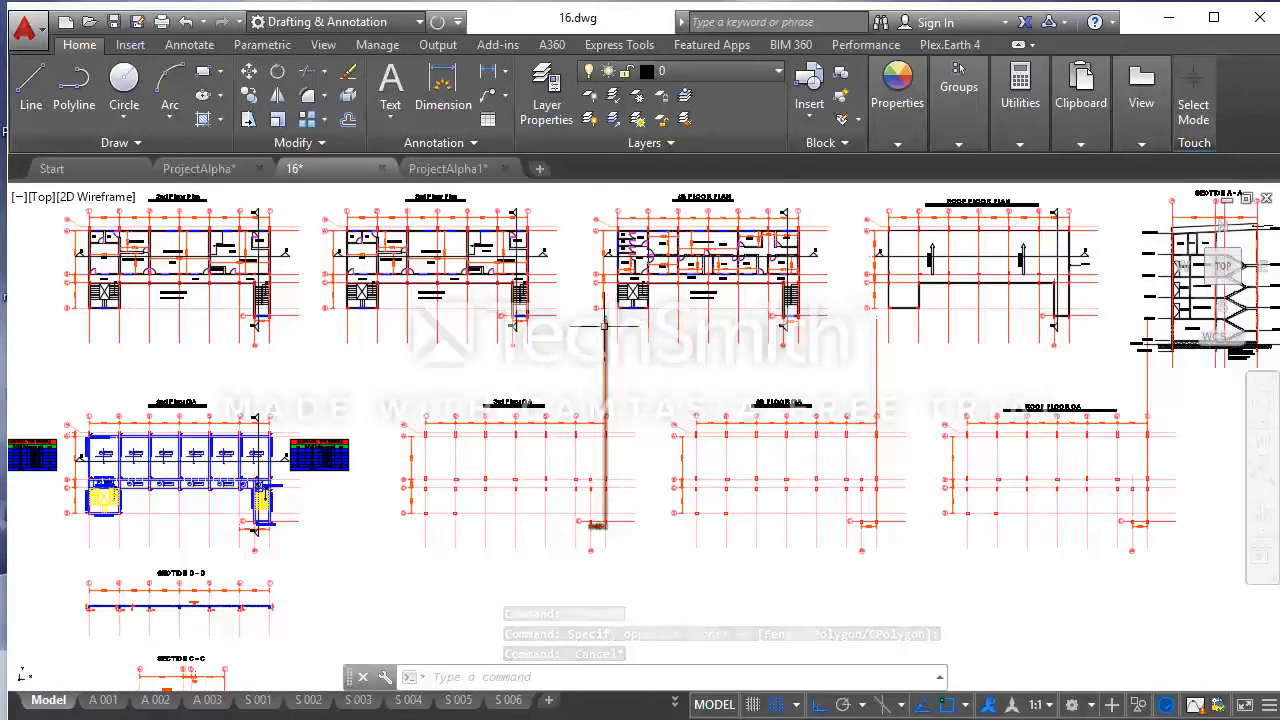
{"action": "left_click", "coordinate": [605, 342]}
{"action": "left_click", "coordinate": [605, 316]}
{"action": "scroll", "coordinate": [605, 524], "scroll_direction": "up", "scroll_amount": 5}
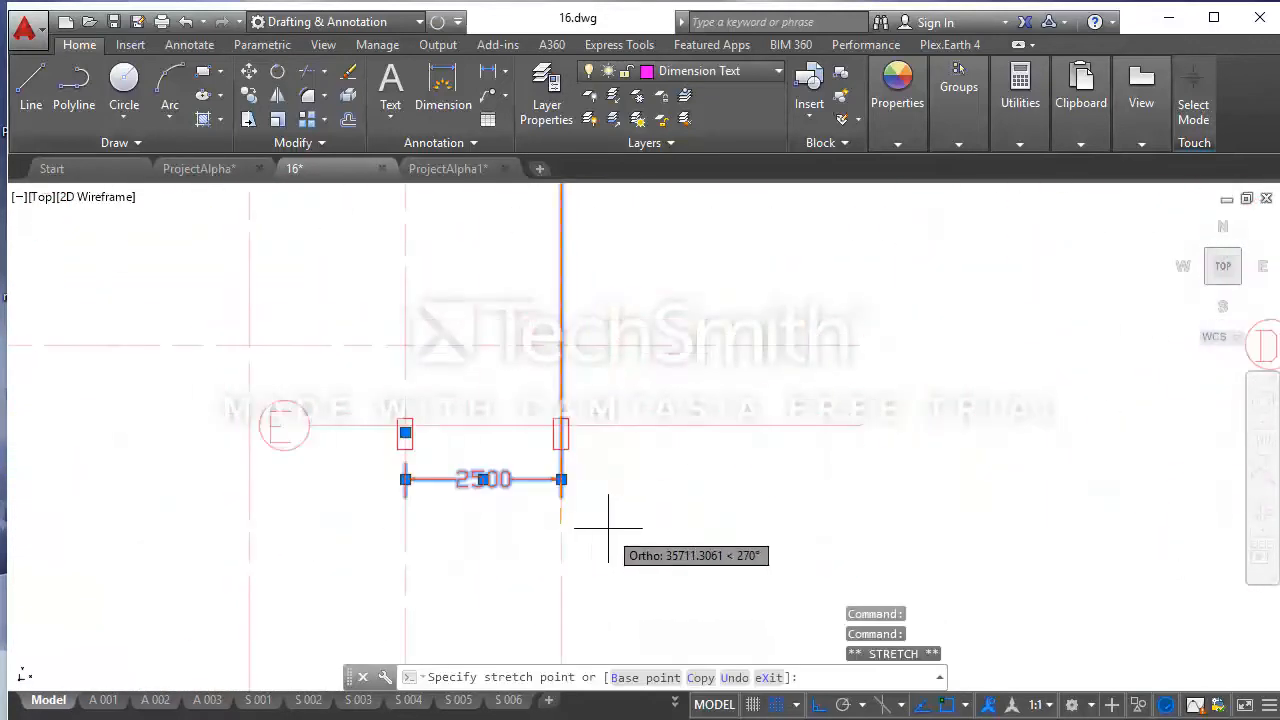
{"action": "left_click", "coordinate": [561, 433]}
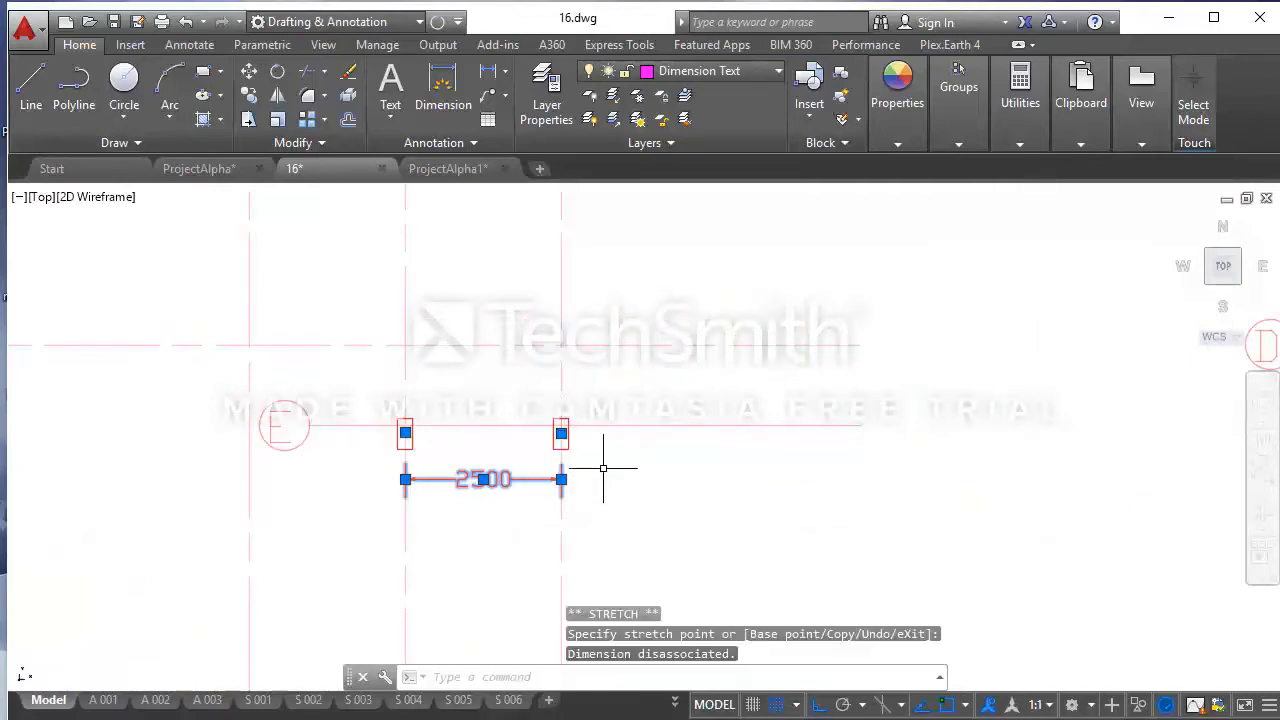
{"action": "key", "text": "Escape"}
Stretch the stray origin of the 4th Floor GA's 2500 dimension down to the column on grid E
{"action": "scroll", "coordinate": [426, 460], "scroll_direction": "down", "scroll_amount": 3}
{"action": "scroll", "coordinate": [786, 366], "scroll_direction": "down", "scroll_amount": 5}
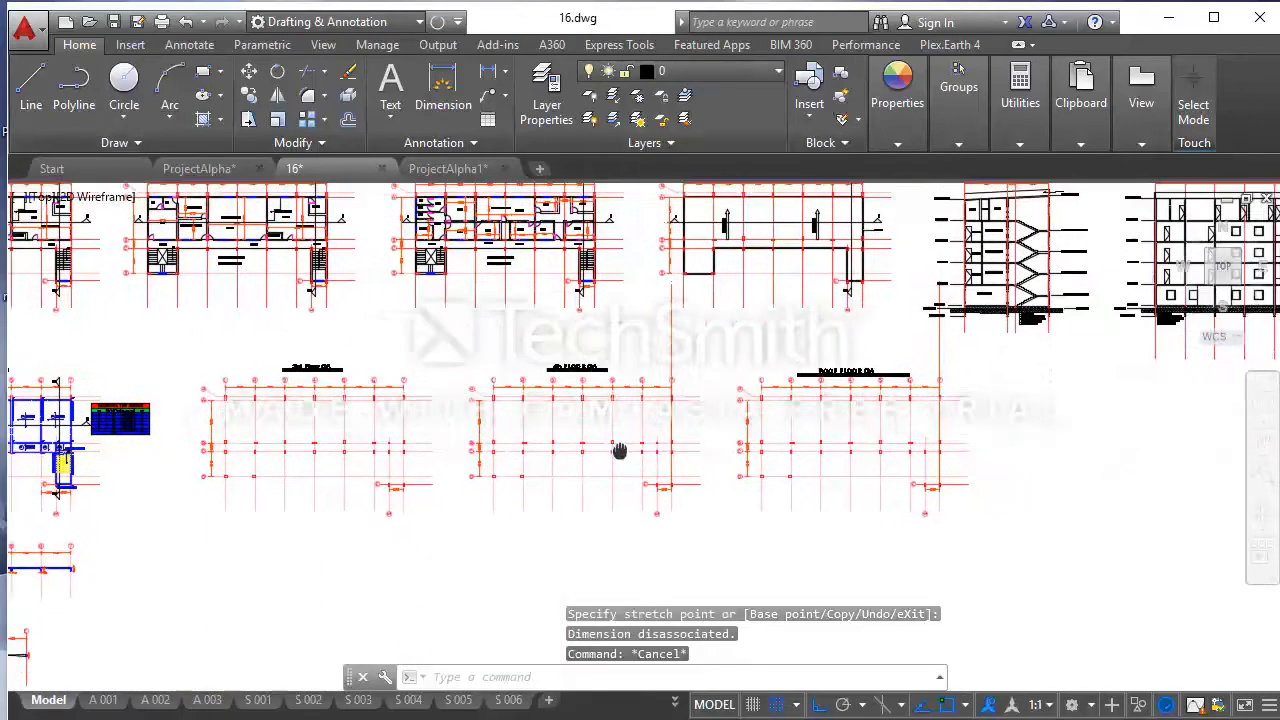
{"action": "left_click", "coordinate": [630, 330]}
{"action": "left_click", "coordinate": [628, 506]}
{"action": "scroll", "coordinate": [628, 506], "scroll_direction": "up", "scroll_amount": 5}
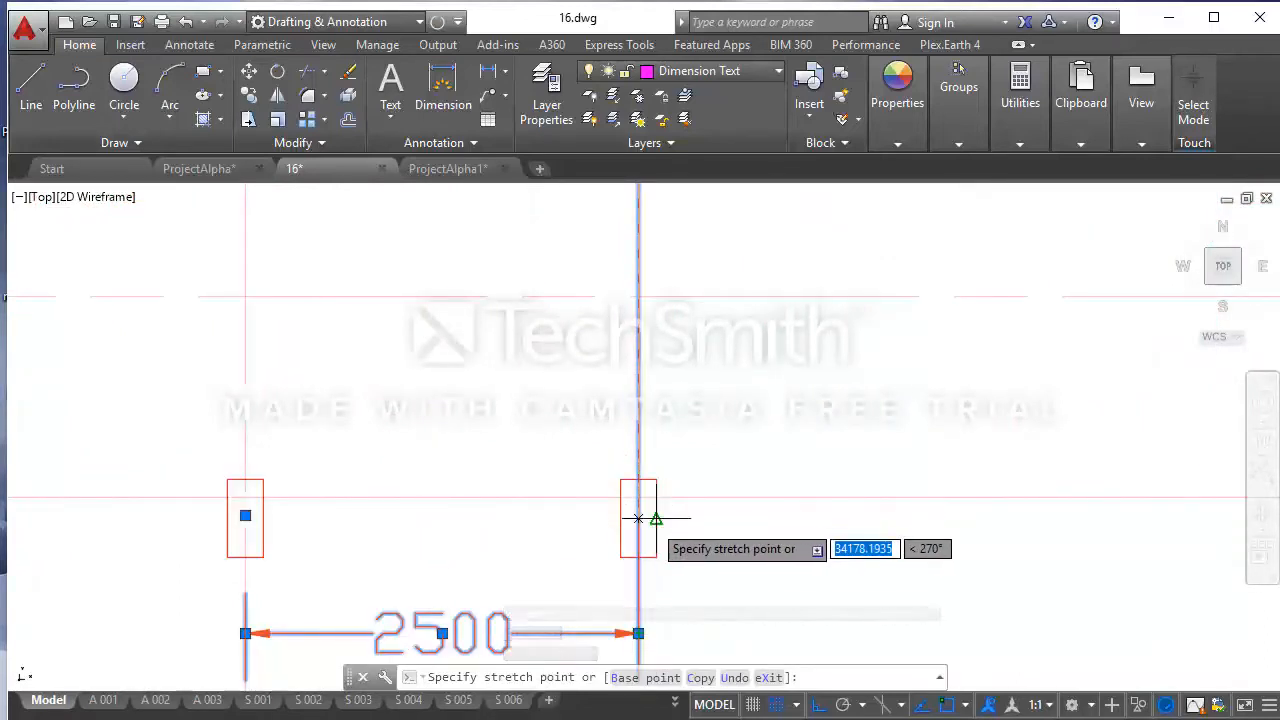
{"action": "left_click", "coordinate": [637, 516]}
{"action": "scroll", "coordinate": [640, 515], "scroll_direction": "down", "scroll_amount": 5}
{"action": "key", "text": "Escape"}
Bring the Roof Floor GA's 2500 dimension origin down to its grid E column, removing the overlong extension line
{"action": "scroll", "coordinate": [558, 493], "scroll_direction": "down", "scroll_amount": 5}
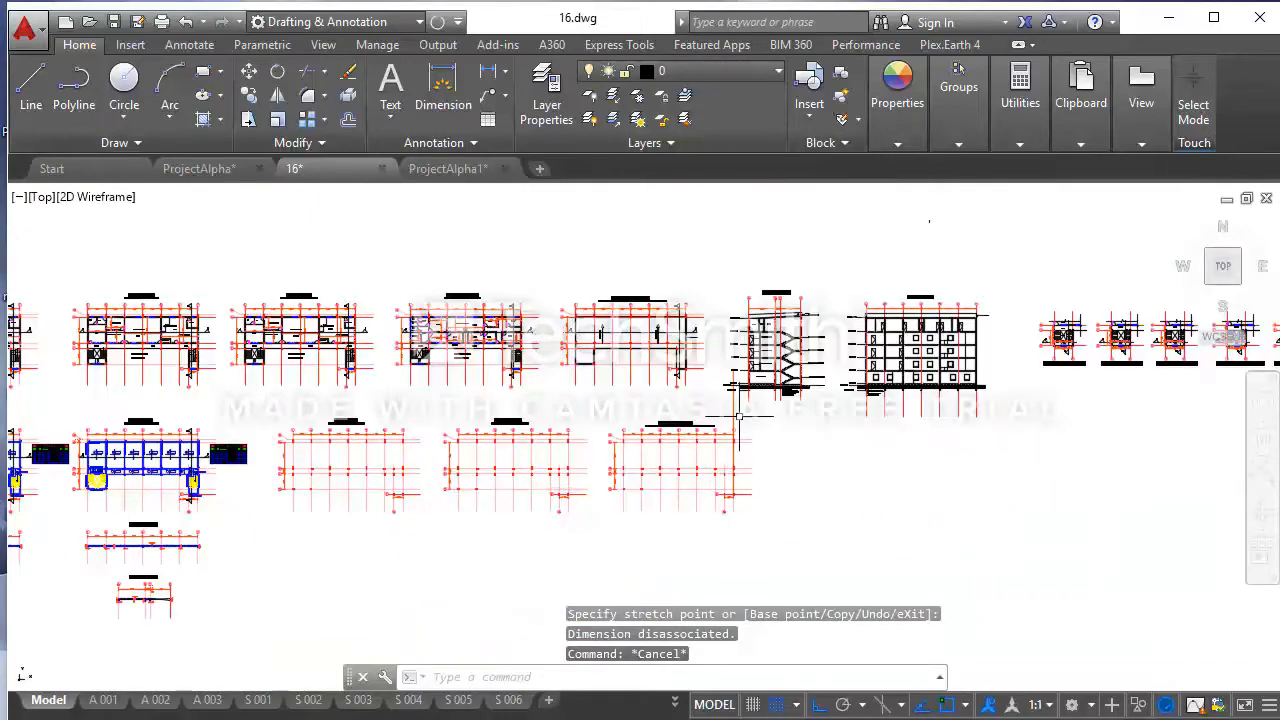
{"action": "scroll", "coordinate": [739, 416], "scroll_direction": "up", "scroll_amount": 5}
{"action": "left_click", "coordinate": [738, 406]}
{"action": "left_click", "coordinate": [716, 385]}
{"action": "left_click", "coordinate": [725, 306]}
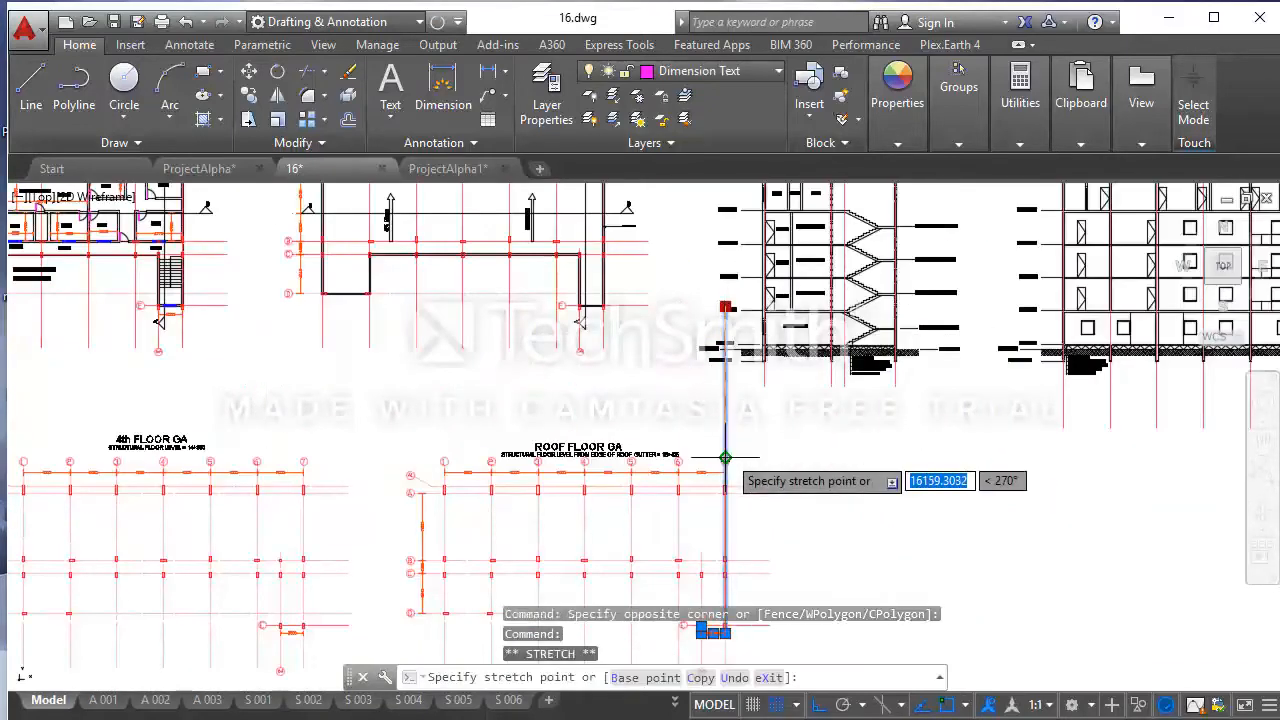
{"action": "scroll", "coordinate": [726, 460], "scroll_direction": "down", "scroll_amount": 2}
{"action": "scroll", "coordinate": [727, 560], "scroll_direction": "up", "scroll_amount": 5}
{"action": "middle_click_drag", "start_coordinate": [716, 498], "coordinate": [709, 528]}
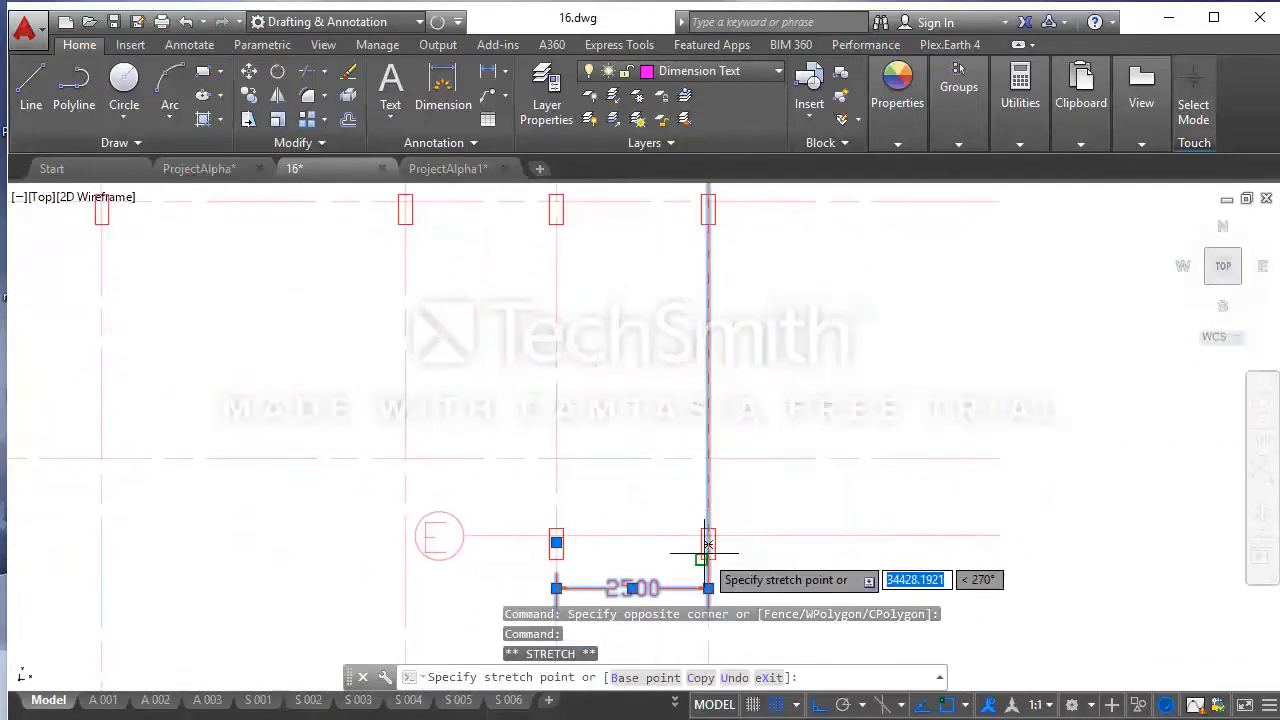
{"action": "scroll", "coordinate": [714, 523], "scroll_direction": "up", "scroll_amount": 3}
{"action": "scroll", "coordinate": [720, 517], "scroll_direction": "down", "scroll_amount": 3}
{"action": "left_click", "coordinate": [721, 517]}
{"action": "scroll", "coordinate": [795, 518], "scroll_direction": "down", "scroll_amount": 2}
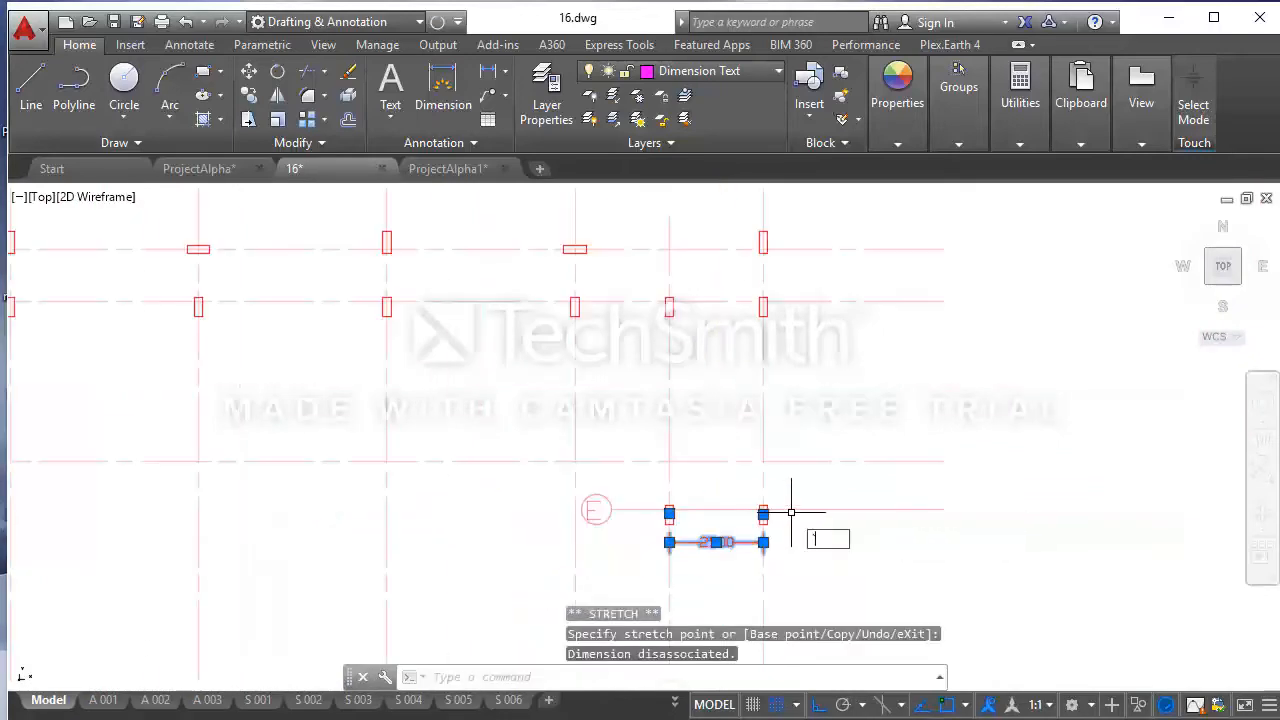
{"action": "key", "text": "Escape"}
Examine the spacing between the 2nd, 3rd, 4th and Roof Floor GAs, comparing the room available for column/wall schedules
{"action": "scroll", "coordinate": [646, 500], "scroll_direction": "down", "scroll_amount": 6}
{"action": "scroll", "coordinate": [363, 490], "scroll_direction": "up", "scroll_amount": 4}
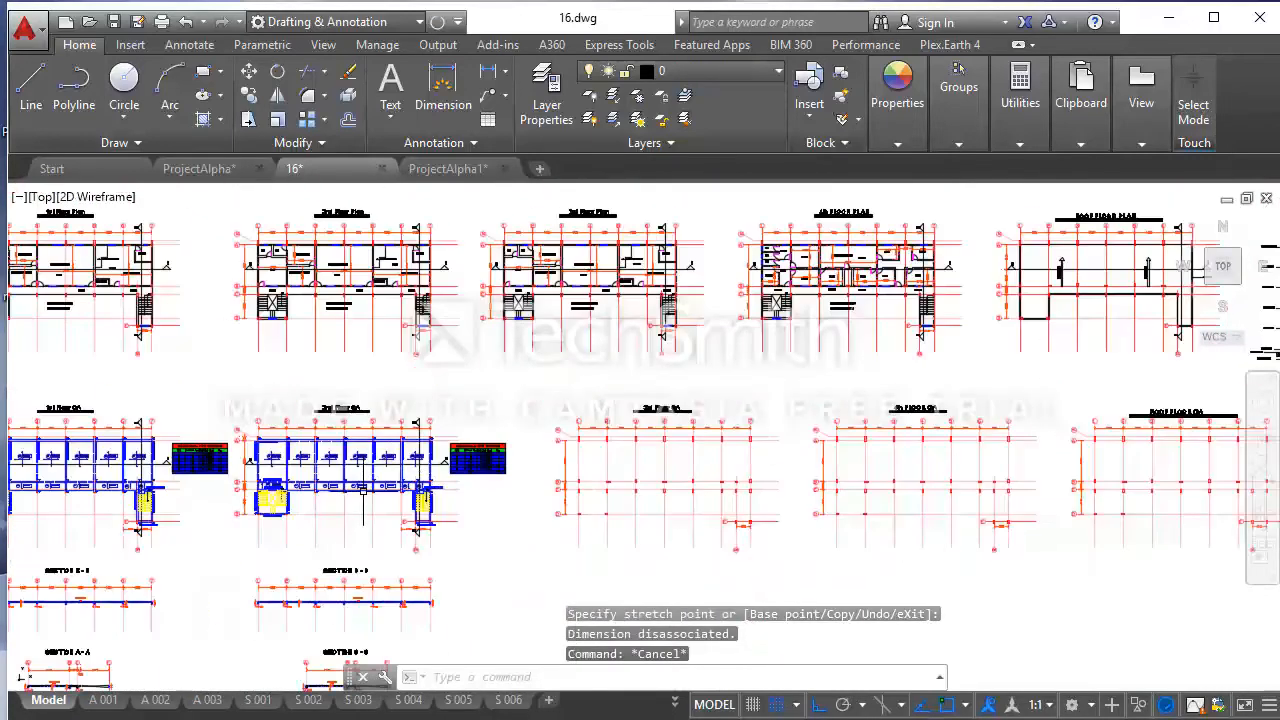
{"action": "scroll", "coordinate": [350, 432], "scroll_direction": "up", "scroll_amount": 3}
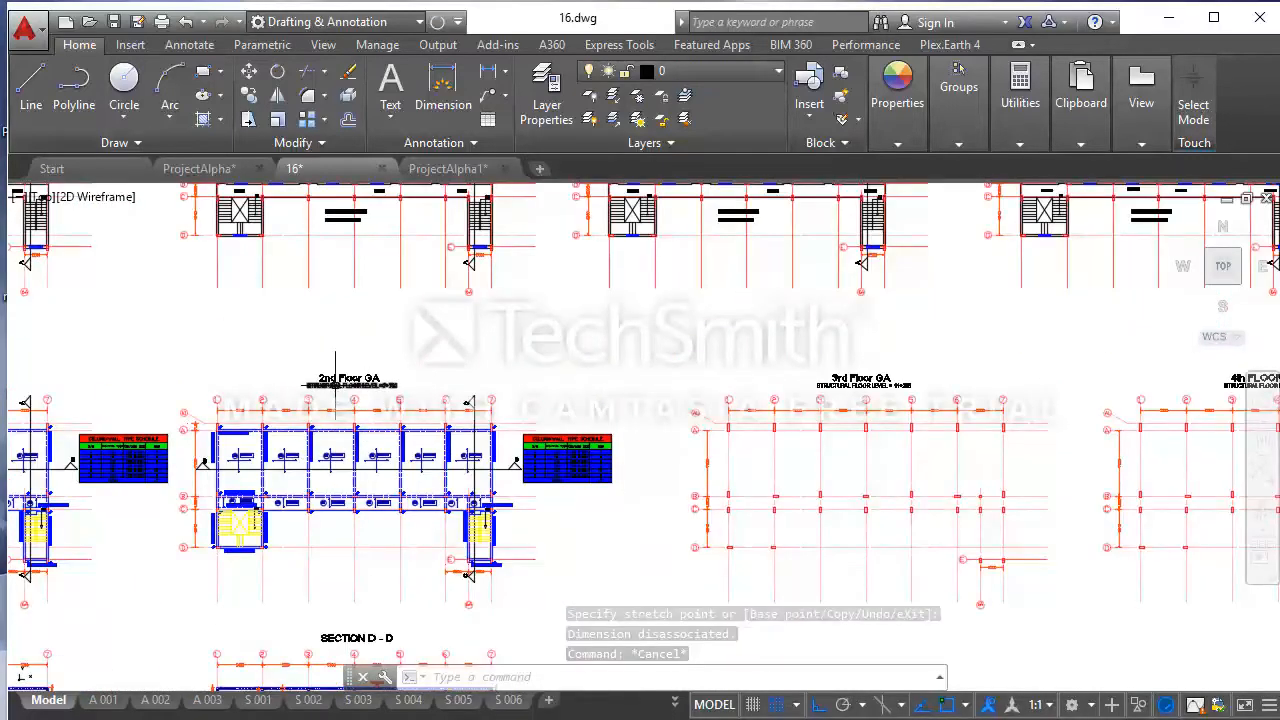
{"action": "scroll", "coordinate": [352, 383], "scroll_direction": "down", "scroll_amount": 3}
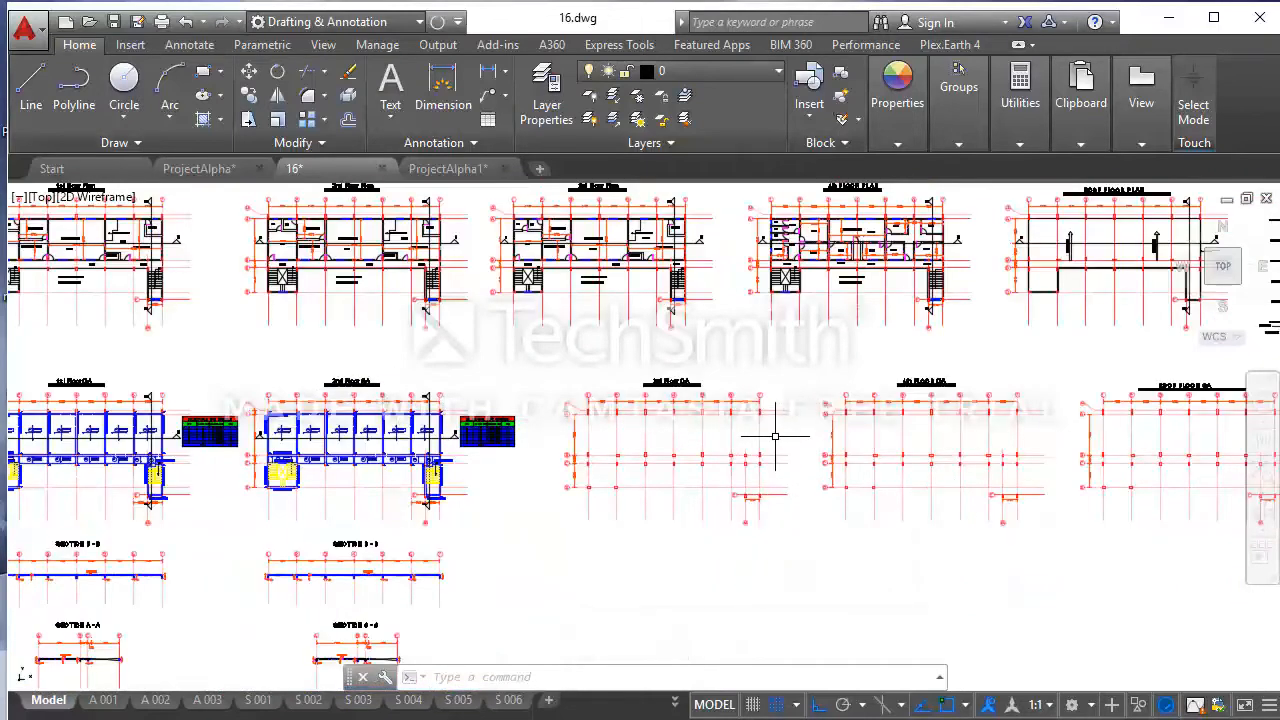
{"action": "scroll", "coordinate": [337, 323], "scroll_direction": "down", "scroll_amount": 4}
{"action": "scroll", "coordinate": [654, 434], "scroll_direction": "up", "scroll_amount": 5}
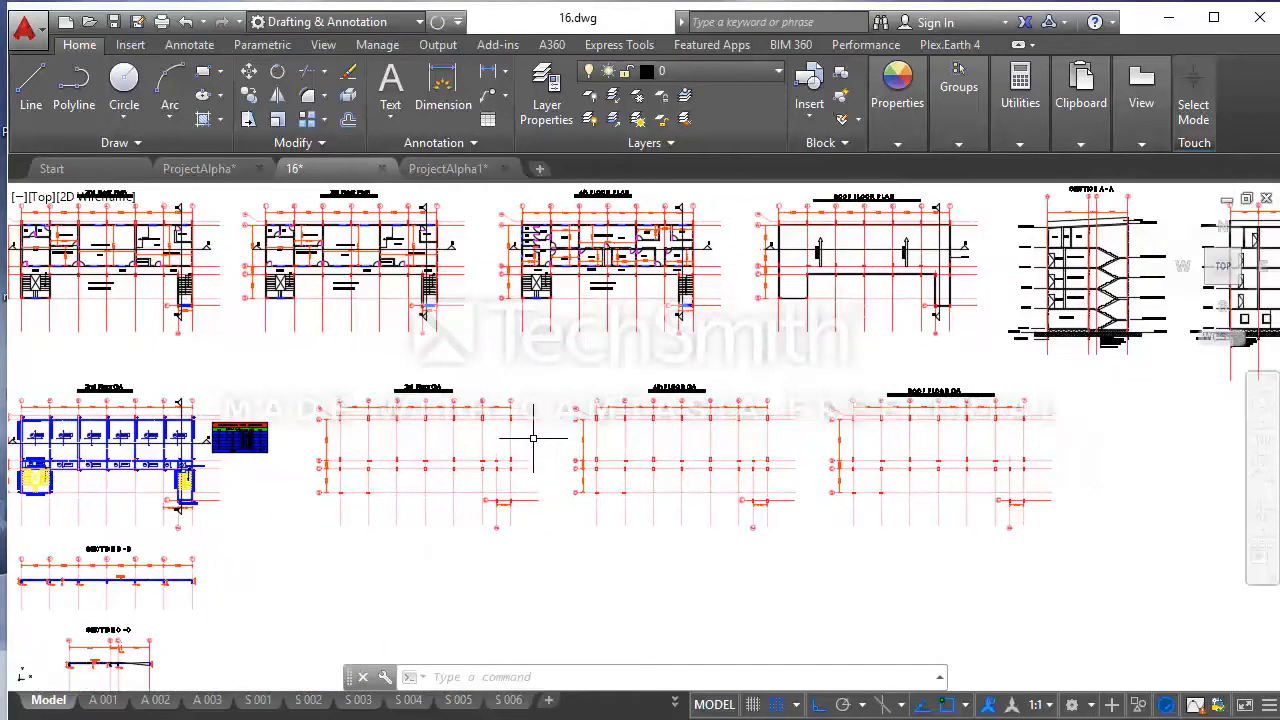
{"action": "scroll", "coordinate": [340, 437], "scroll_direction": "up", "scroll_amount": 3}
{"action": "scroll", "coordinate": [714, 494], "scroll_direction": "down", "scroll_amount": 3}
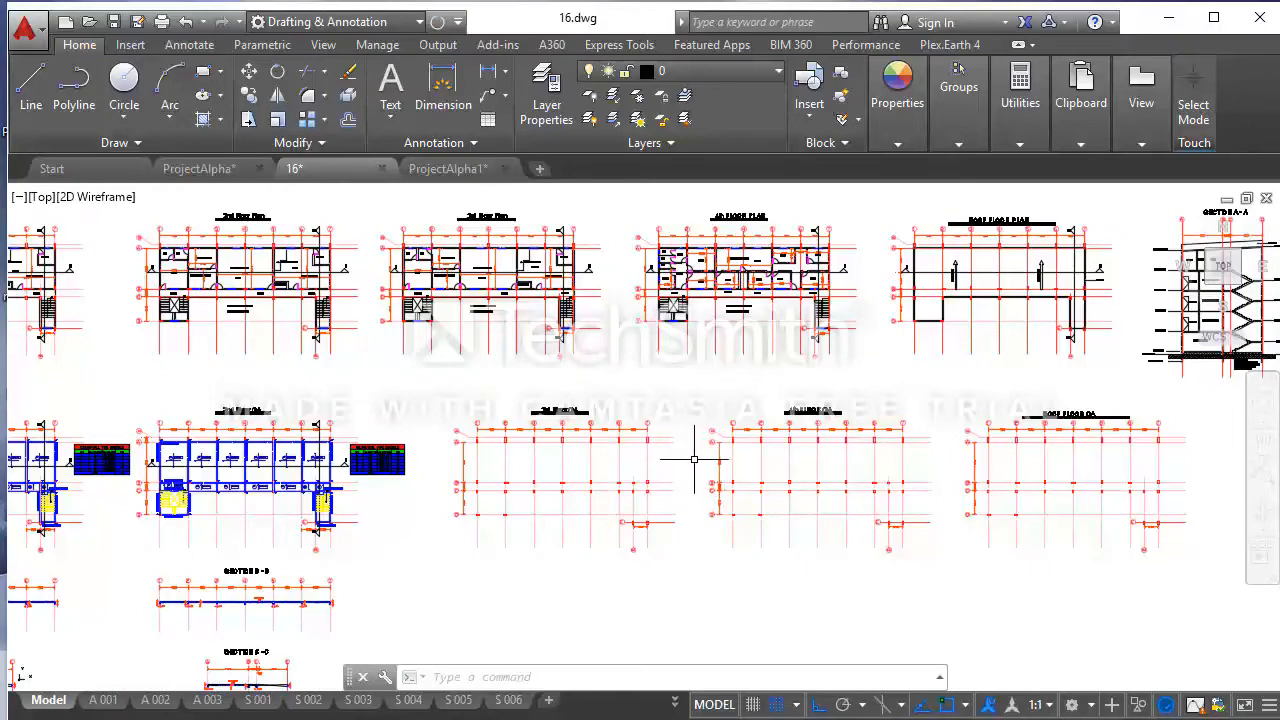
{"action": "scroll", "coordinate": [583, 429], "scroll_direction": "up", "scroll_amount": 2}
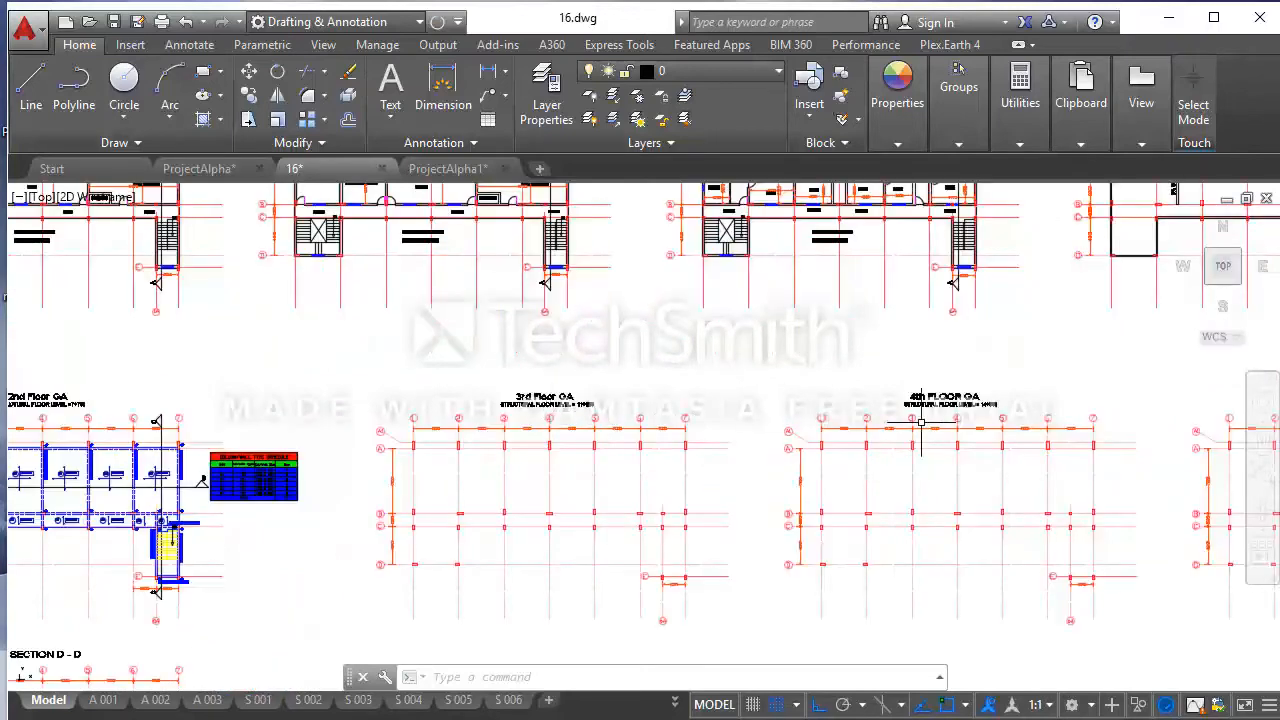
{"action": "scroll", "coordinate": [925, 430], "scroll_direction": "down", "scroll_amount": 4}
{"action": "scroll", "coordinate": [961, 493], "scroll_direction": "up", "scroll_amount": 2}
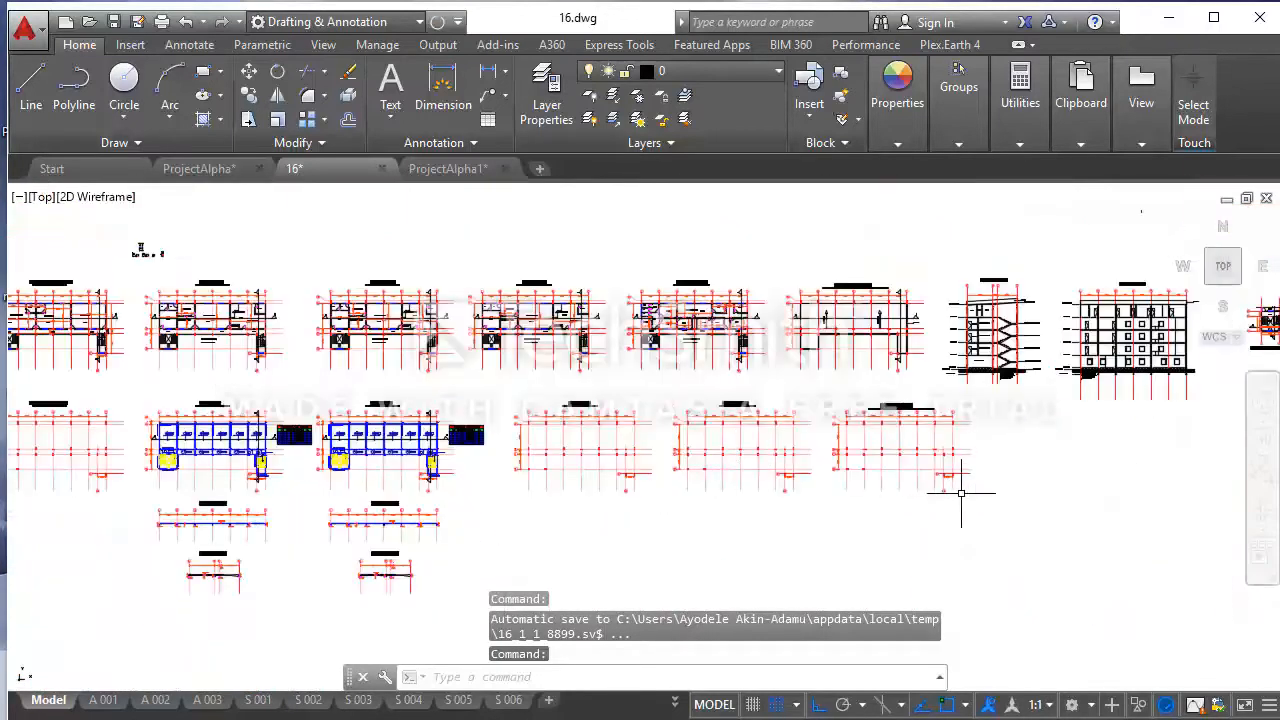
Move the 4th Floor and Roof Floor GAs together about 12400 units horizontally away from the 3rd Floor GA
{"action": "left_click", "coordinate": [994, 506]}
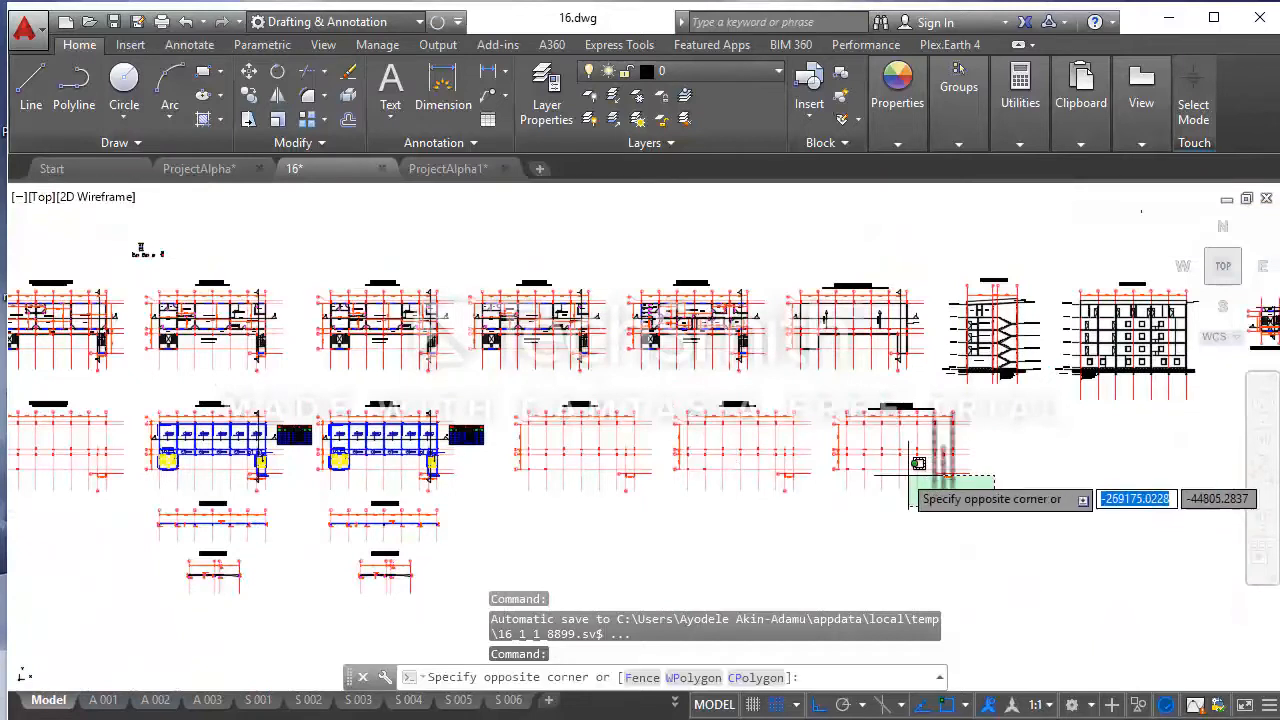
{"action": "left_click", "coordinate": [662, 398]}
{"action": "left_click", "coordinate": [250, 72]}
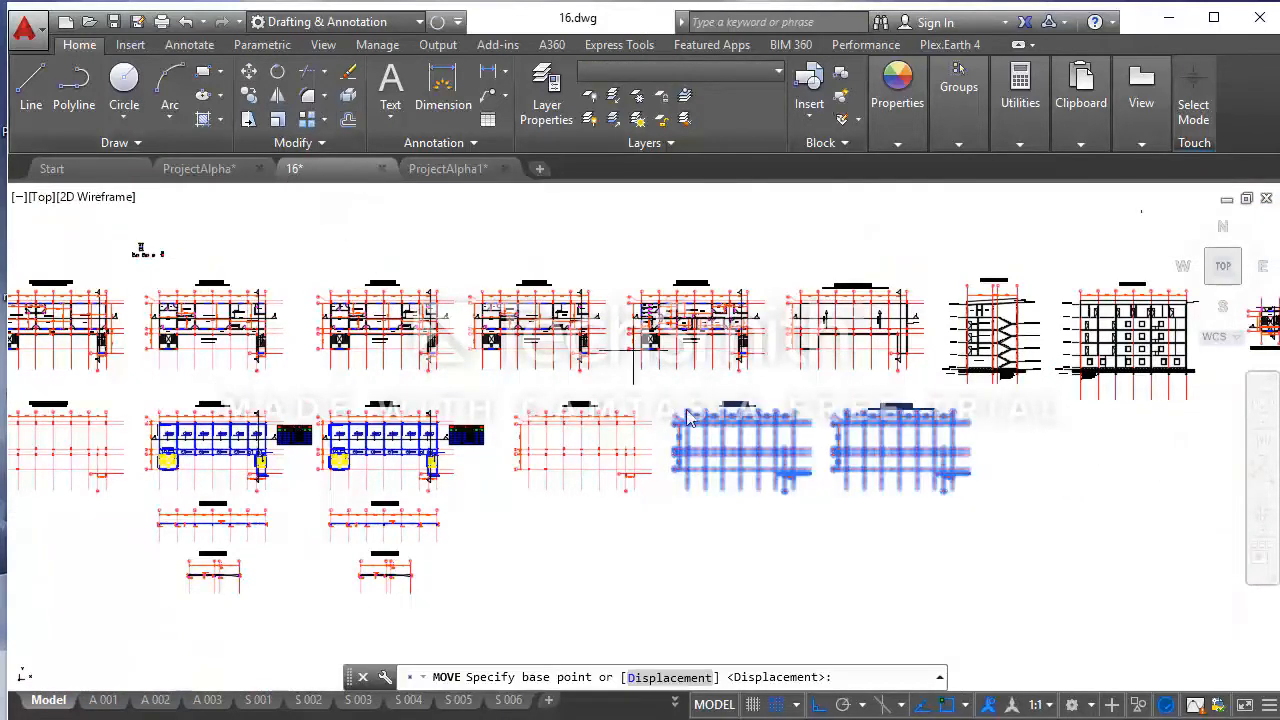
{"action": "left_click", "coordinate": [772, 540]}
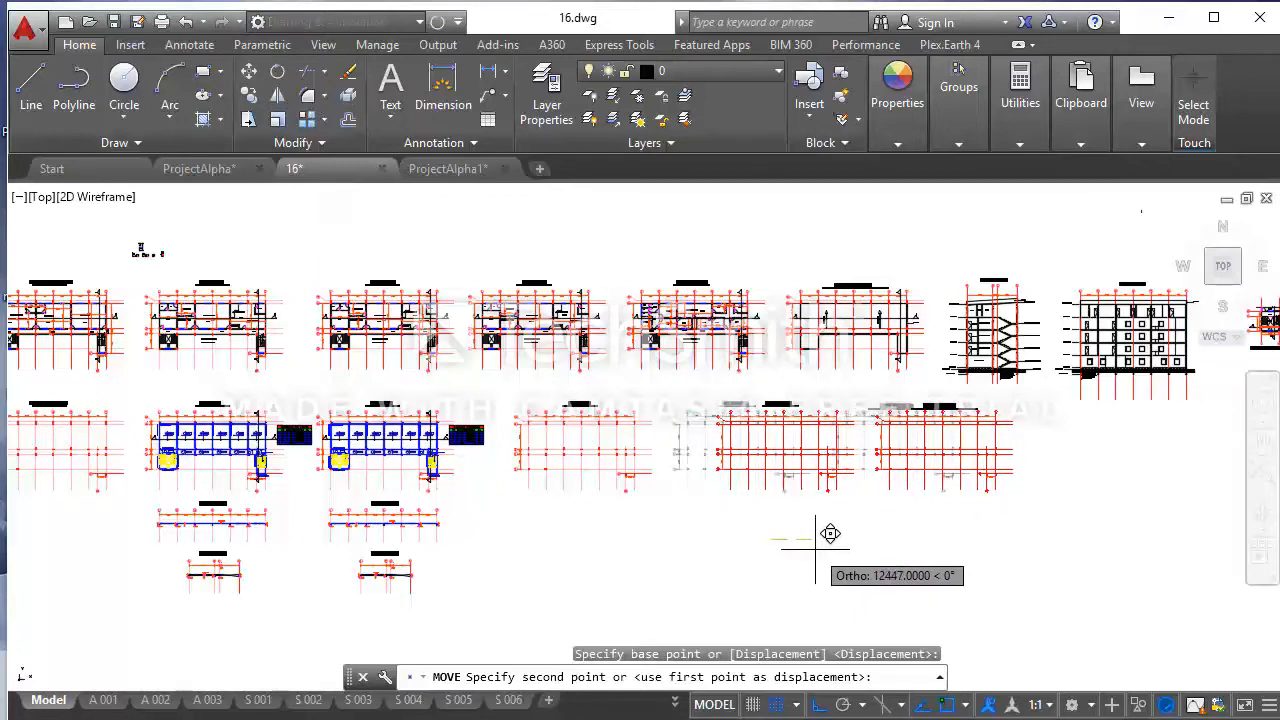
{"action": "left_click", "coordinate": [813, 549]}
Move the Roof Floor GA about 12000 units horizontally away from the 4th Floor GA
{"action": "left_click", "coordinate": [1030, 534]}
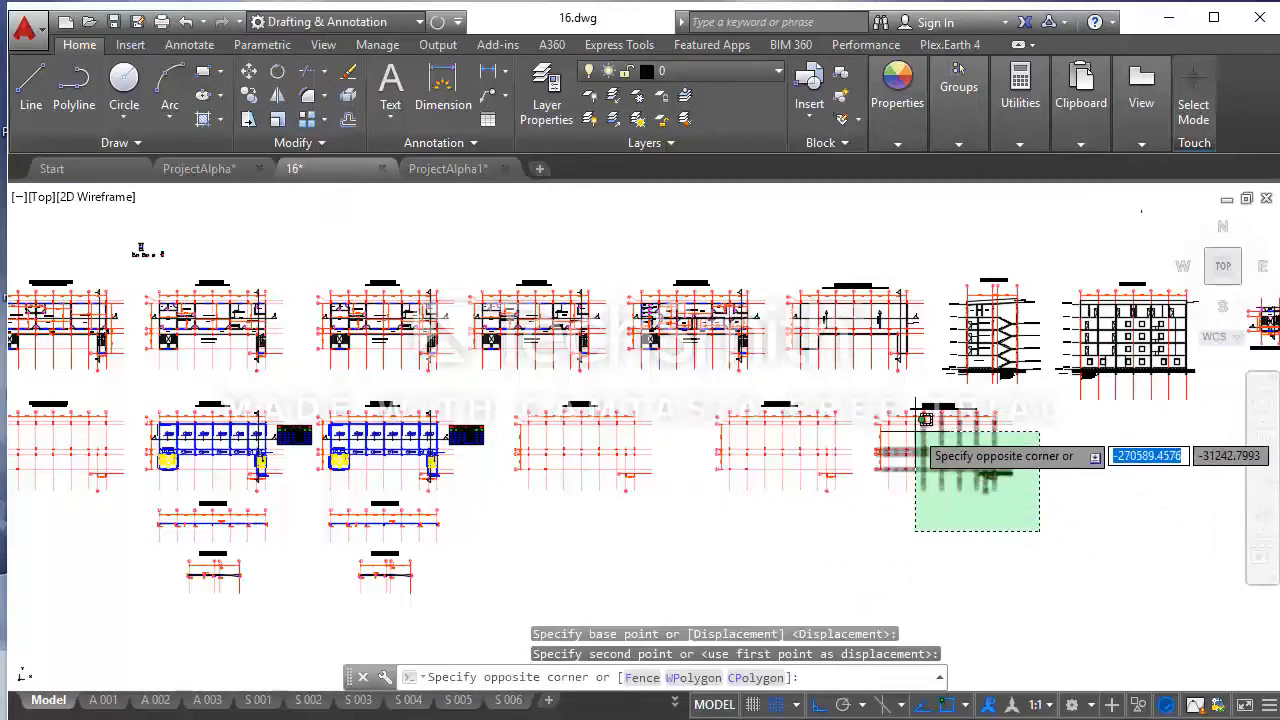
{"action": "left_click", "coordinate": [862, 389]}
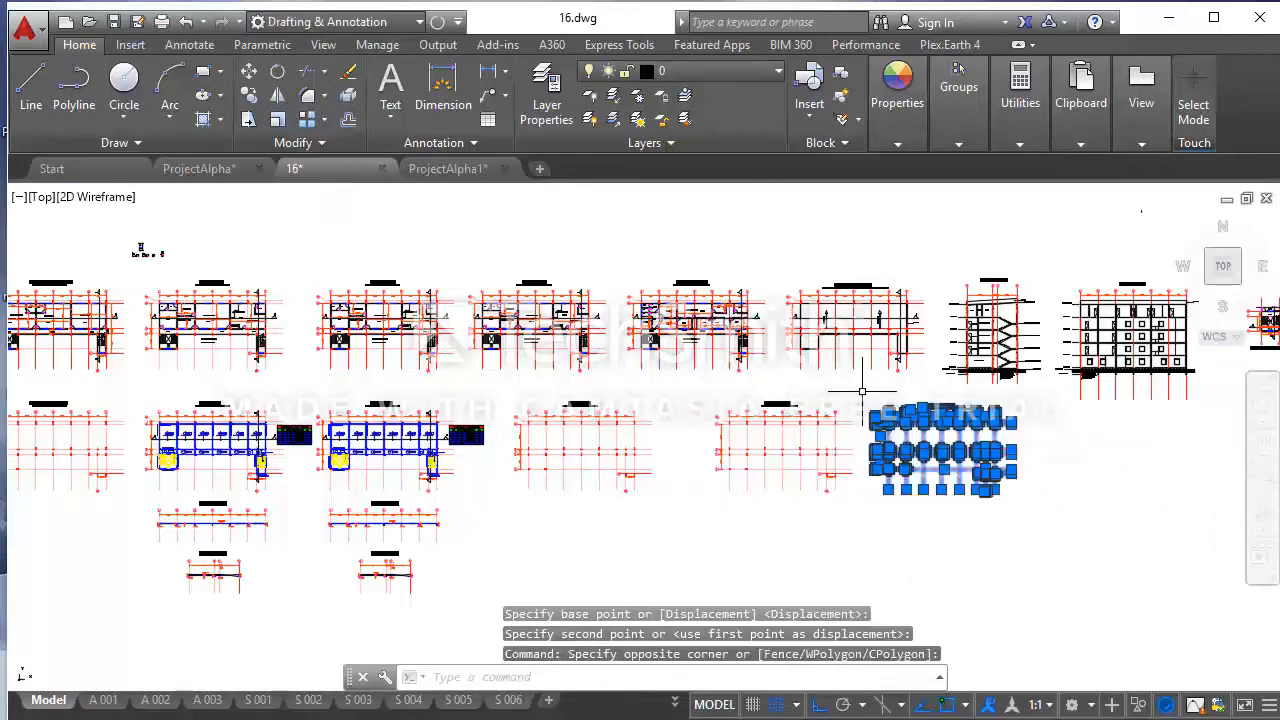
{"action": "left_click", "coordinate": [249, 72]}
{"action": "left_click", "coordinate": [898, 551]}
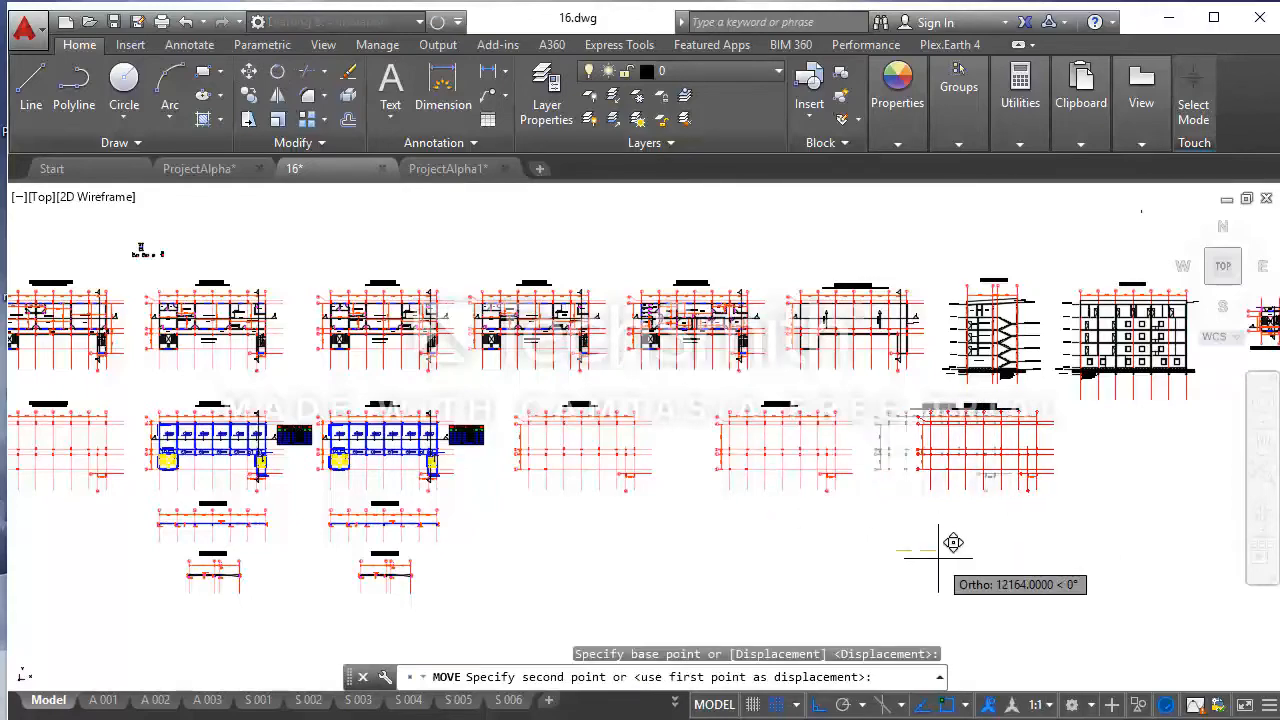
{"action": "left_click", "coordinate": [934, 556]}
{"action": "key", "text": "alt+Tab"}
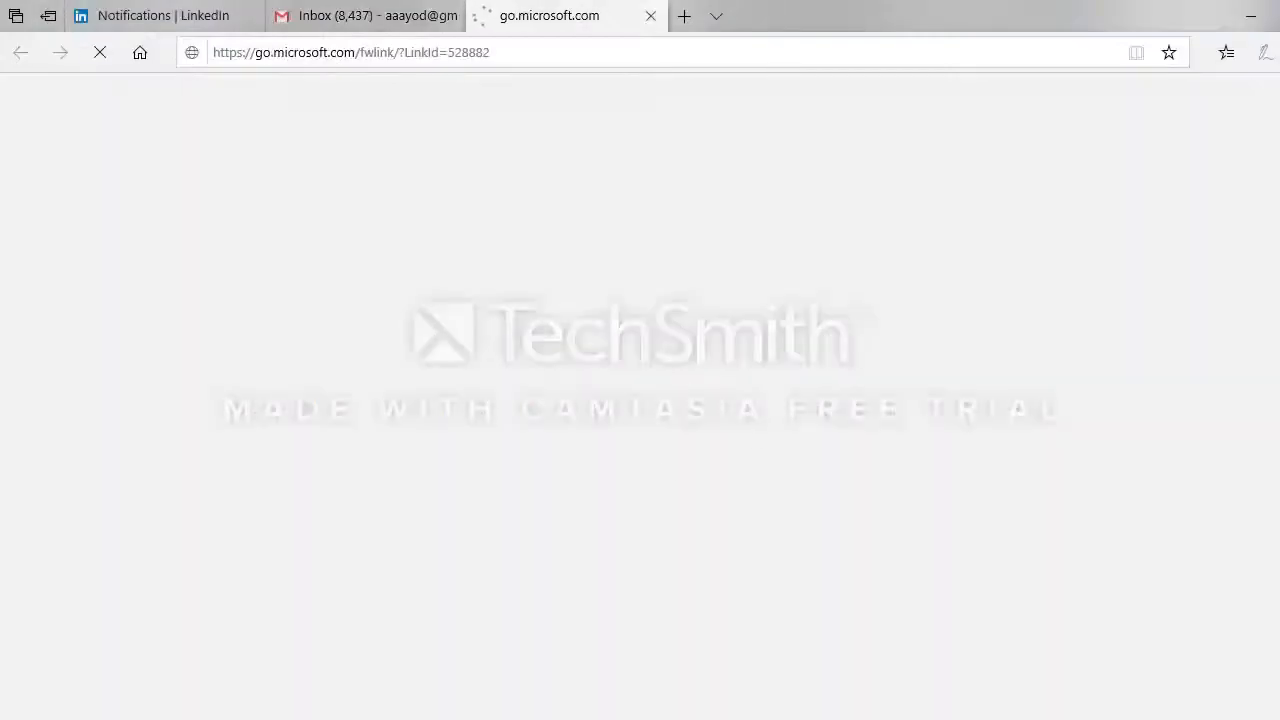
{"action": "key", "text": "alt+F4"}
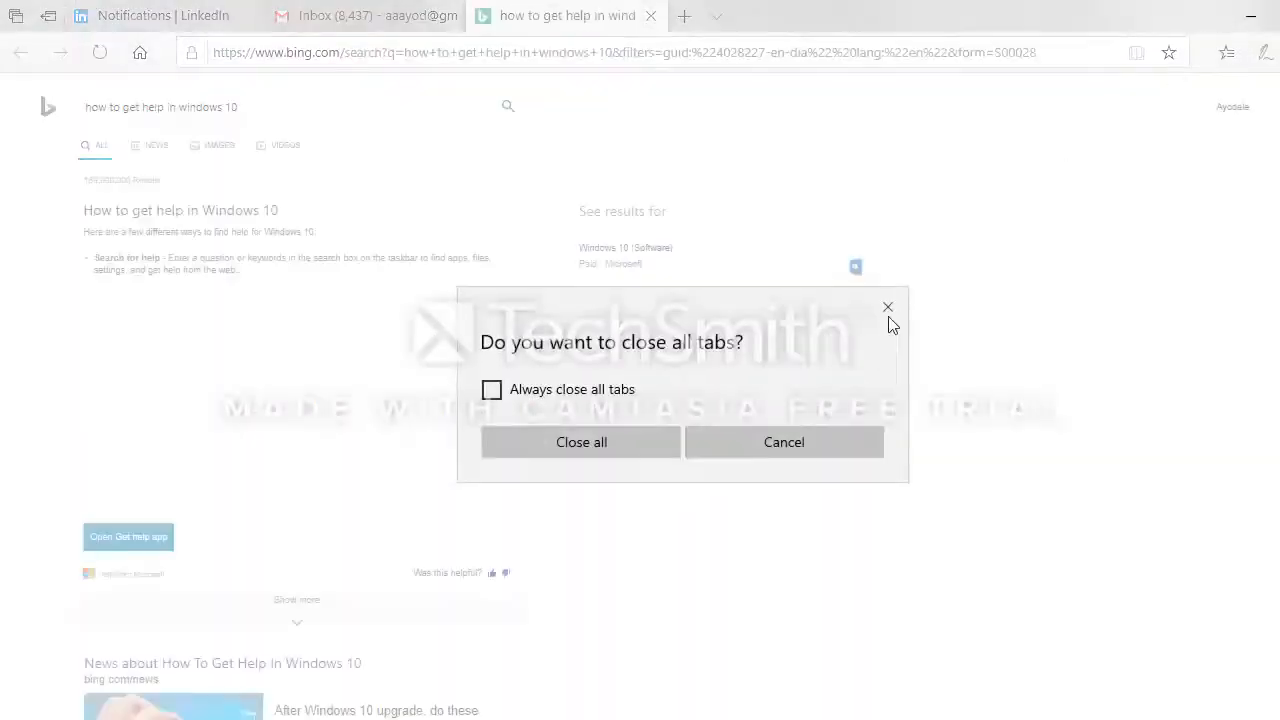
{"action": "left_click", "coordinate": [632, 437]}
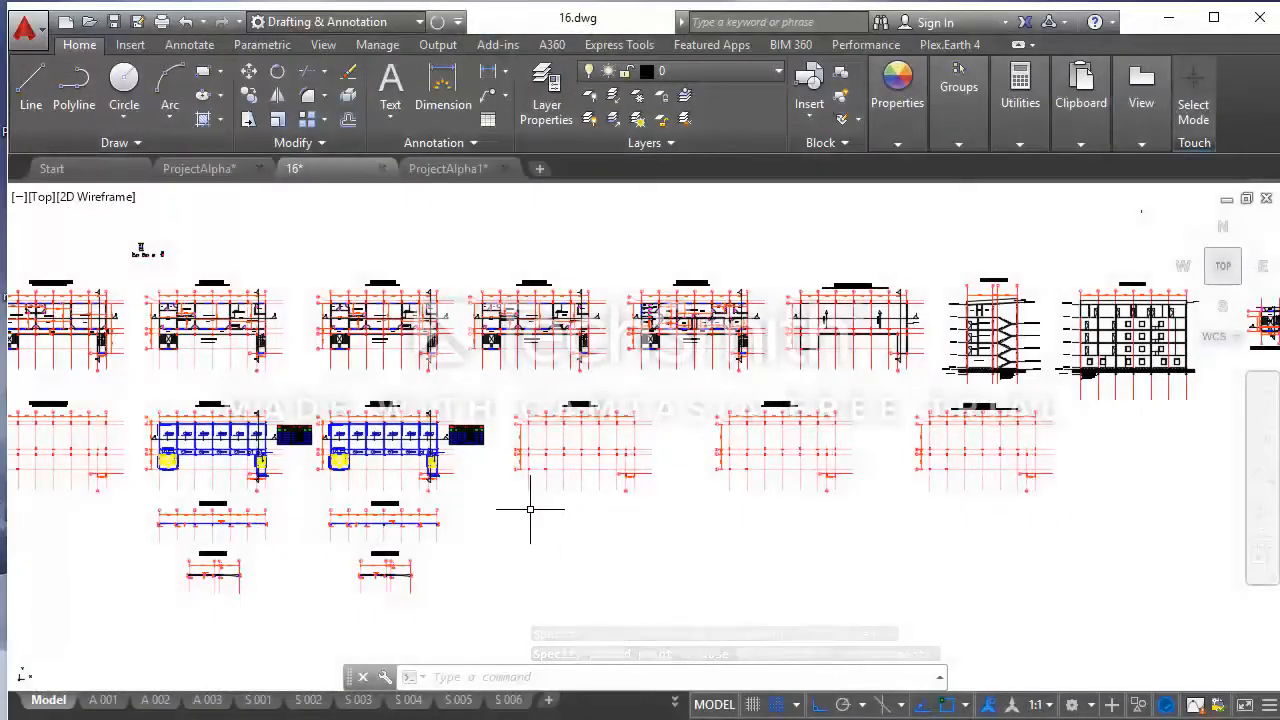
Review the 1st and 2nd Floor GAs with their sections and schedules alongside the undeveloped 3rd, 4th and Roof Floor GAs
{"action": "scroll", "coordinate": [560, 508], "scroll_direction": "up", "scroll_amount": 4}
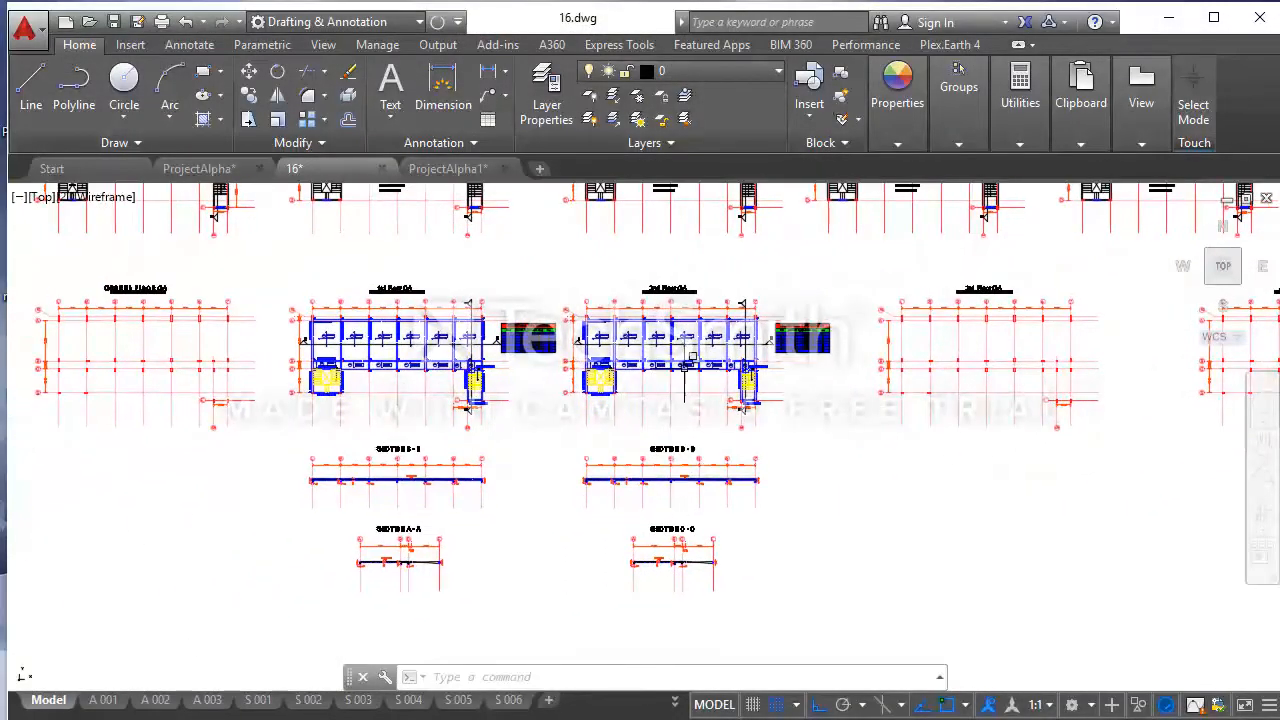
{"action": "scroll", "coordinate": [688, 320], "scroll_direction": "up", "scroll_amount": 2}
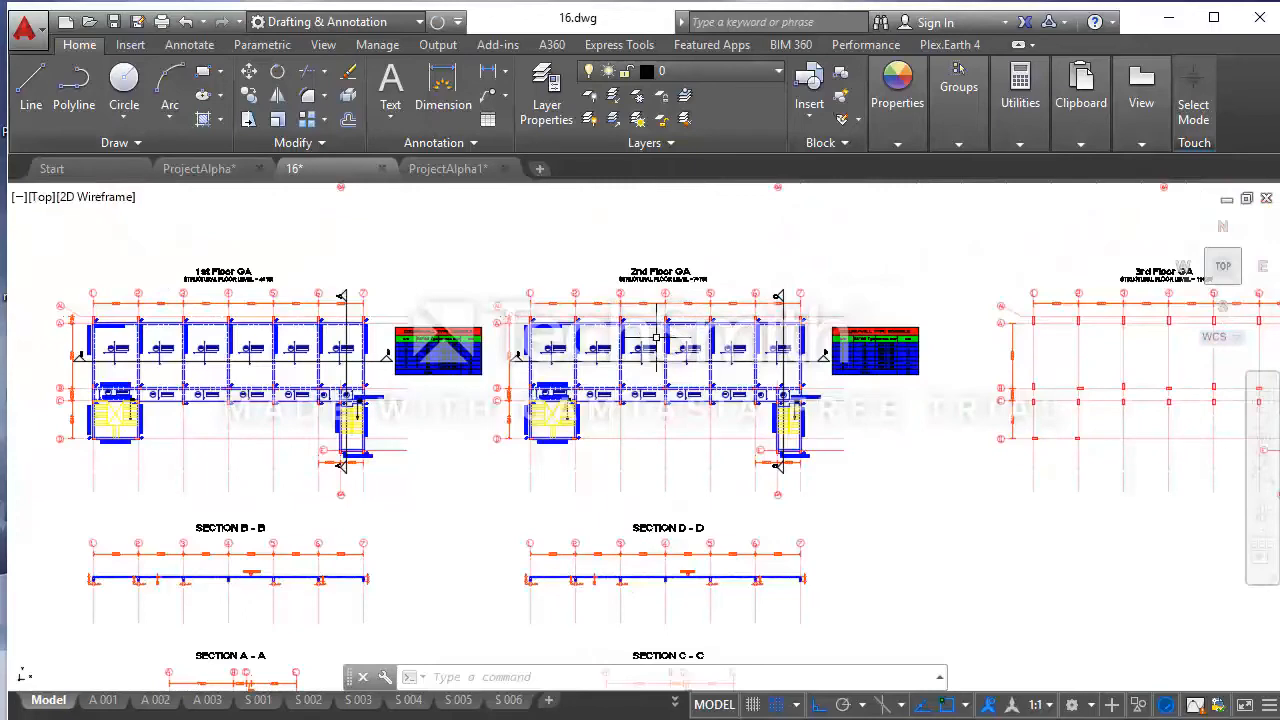
{"action": "middle_click_drag", "start_coordinate": [651, 483], "coordinate": [658, 402]}
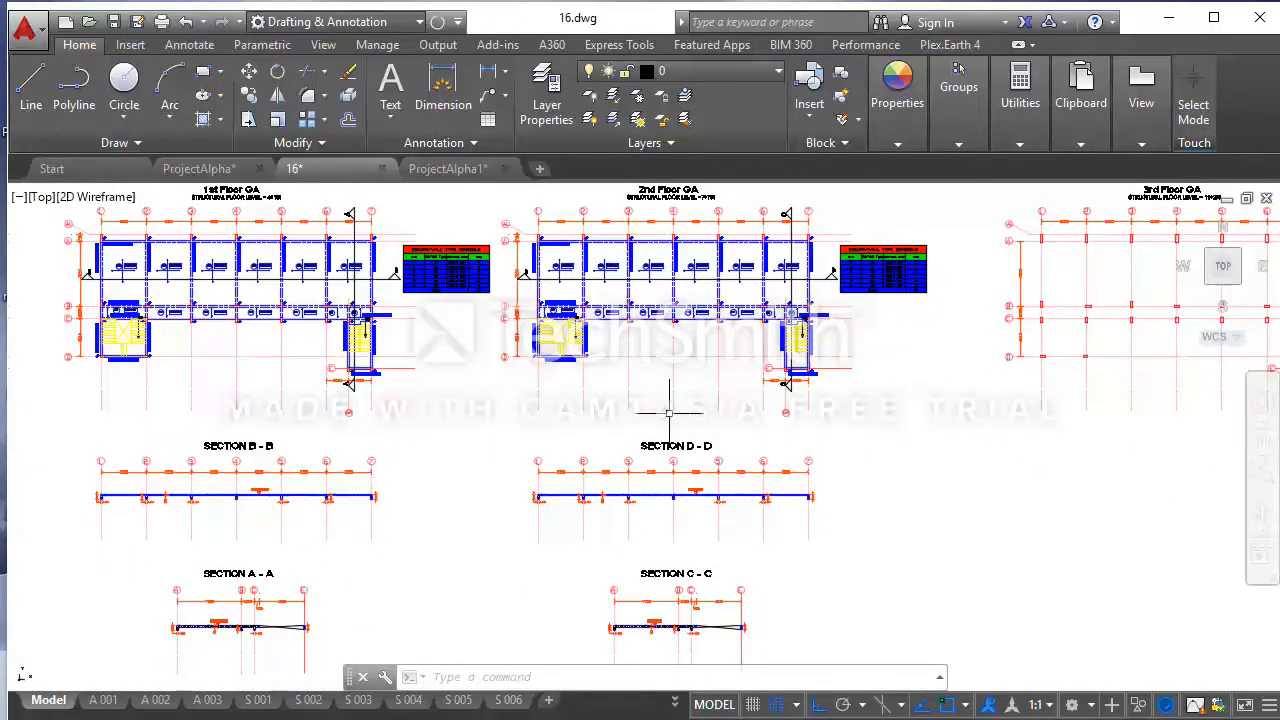
{"action": "scroll", "coordinate": [669, 414], "scroll_direction": "down", "scroll_amount": 2}
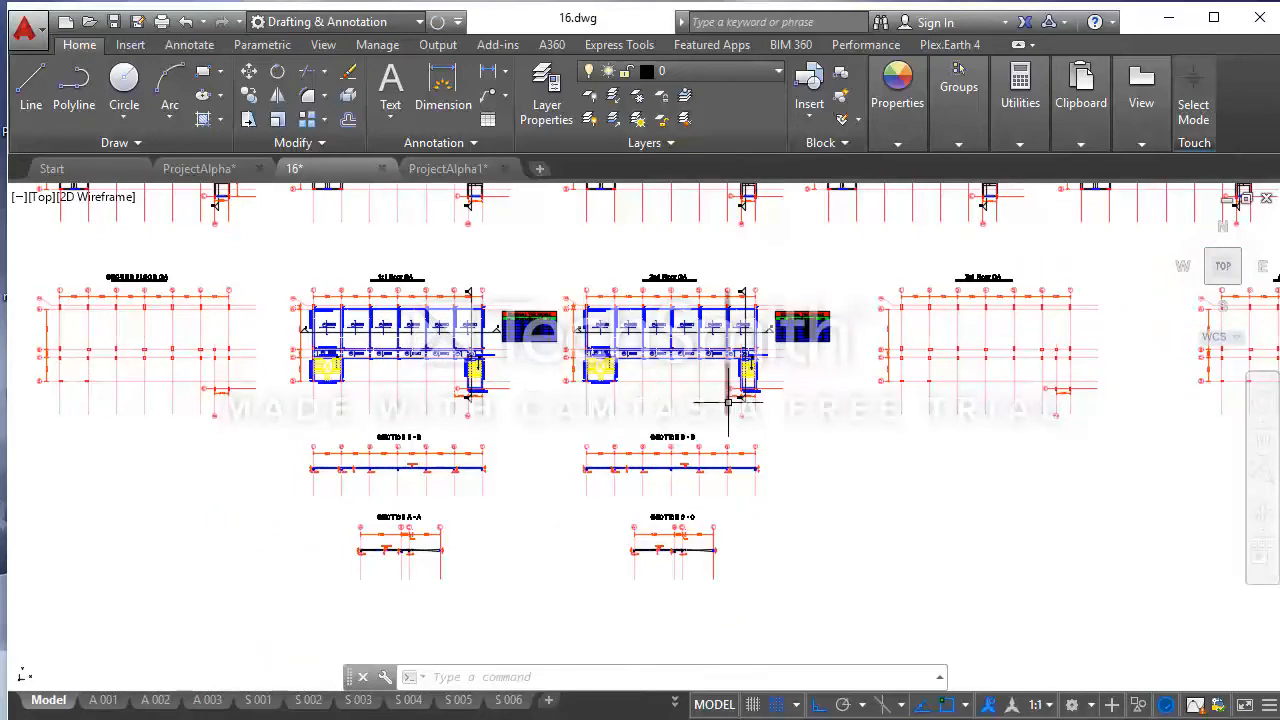
{"action": "middle_click_drag", "start_coordinate": [729, 403], "coordinate": [675, 409]}
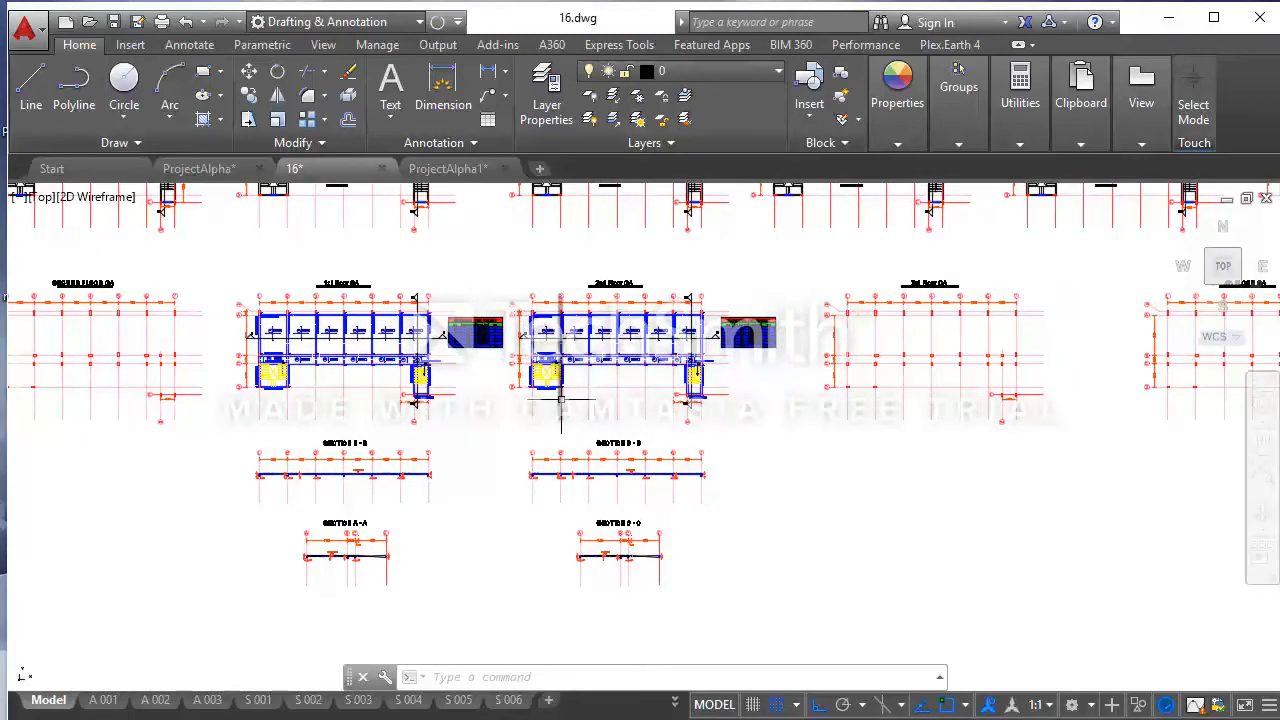
{"action": "scroll", "coordinate": [601, 398], "scroll_direction": "down", "scroll_amount": 2}
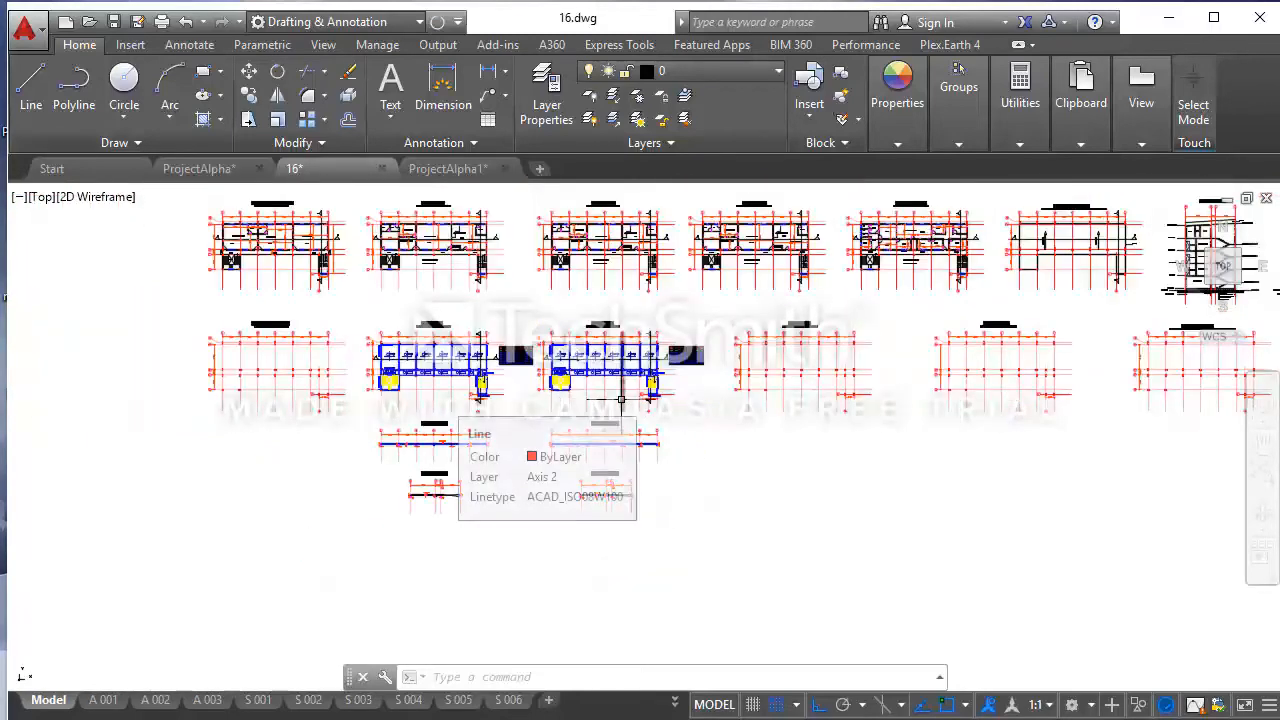
{"action": "scroll", "coordinate": [667, 410], "scroll_direction": "up", "scroll_amount": 2}
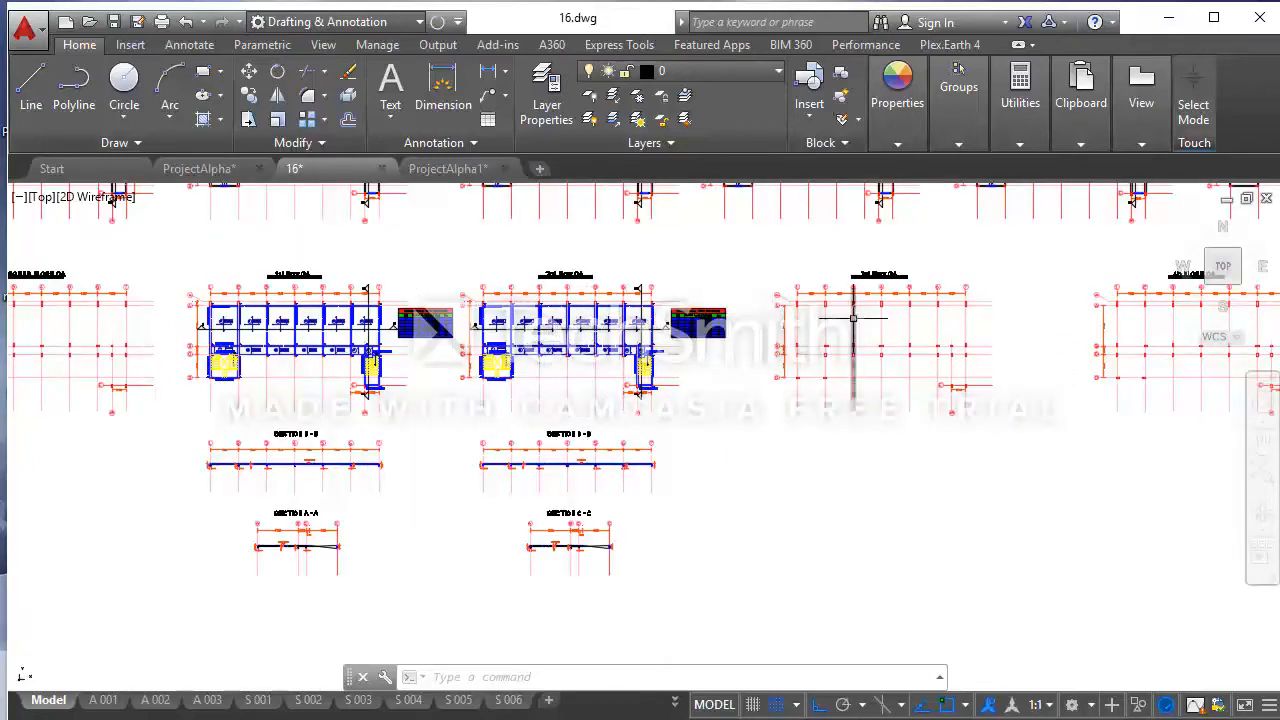
{"action": "middle_click_drag", "start_coordinate": [840, 320], "coordinate": [676, 322]}
{"action": "scroll", "coordinate": [676, 322], "scroll_direction": "down", "scroll_amount": 2}
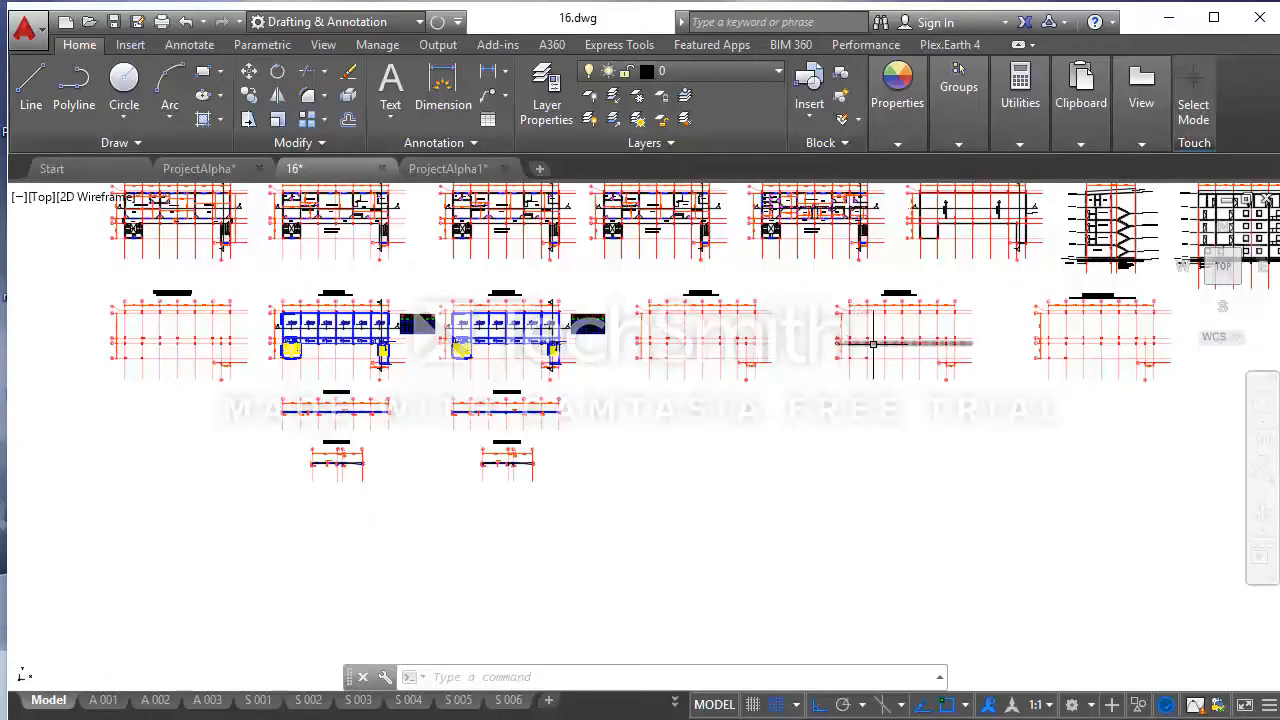
{"action": "middle_click_drag", "start_coordinate": [869, 342], "coordinate": [857, 423]}
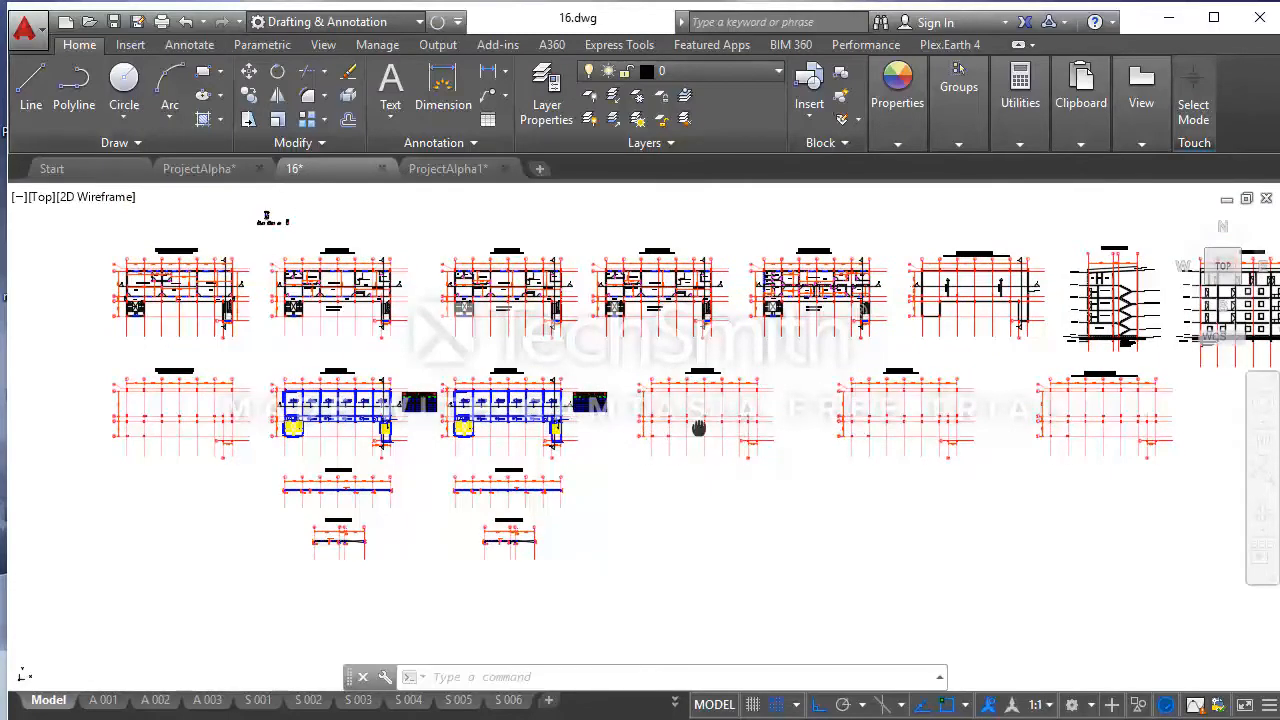
{"action": "middle_click_drag", "start_coordinate": [699, 427], "coordinate": [782, 405]}
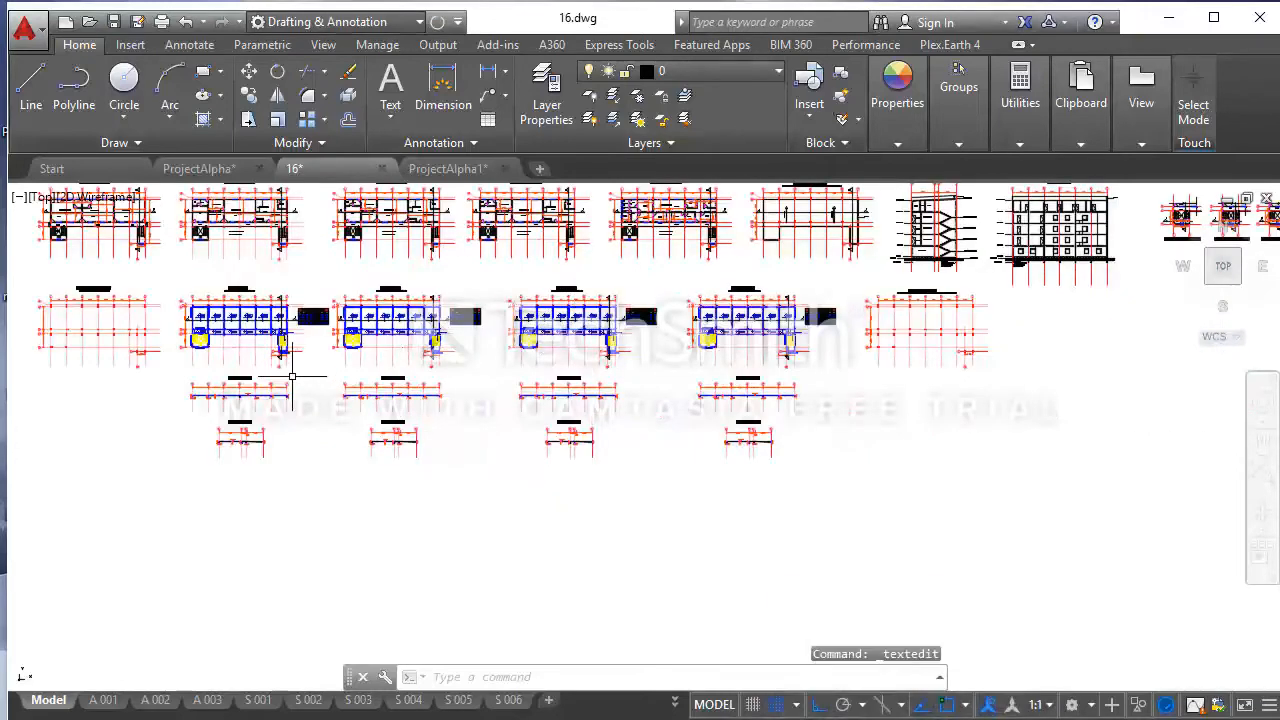
Check the 3rd Floor GA's slab level tags, beam labels and column/wall schedule against the neighbouring floor GAs
{"action": "scroll", "coordinate": [228, 354], "scroll_direction": "up", "scroll_amount": 2}
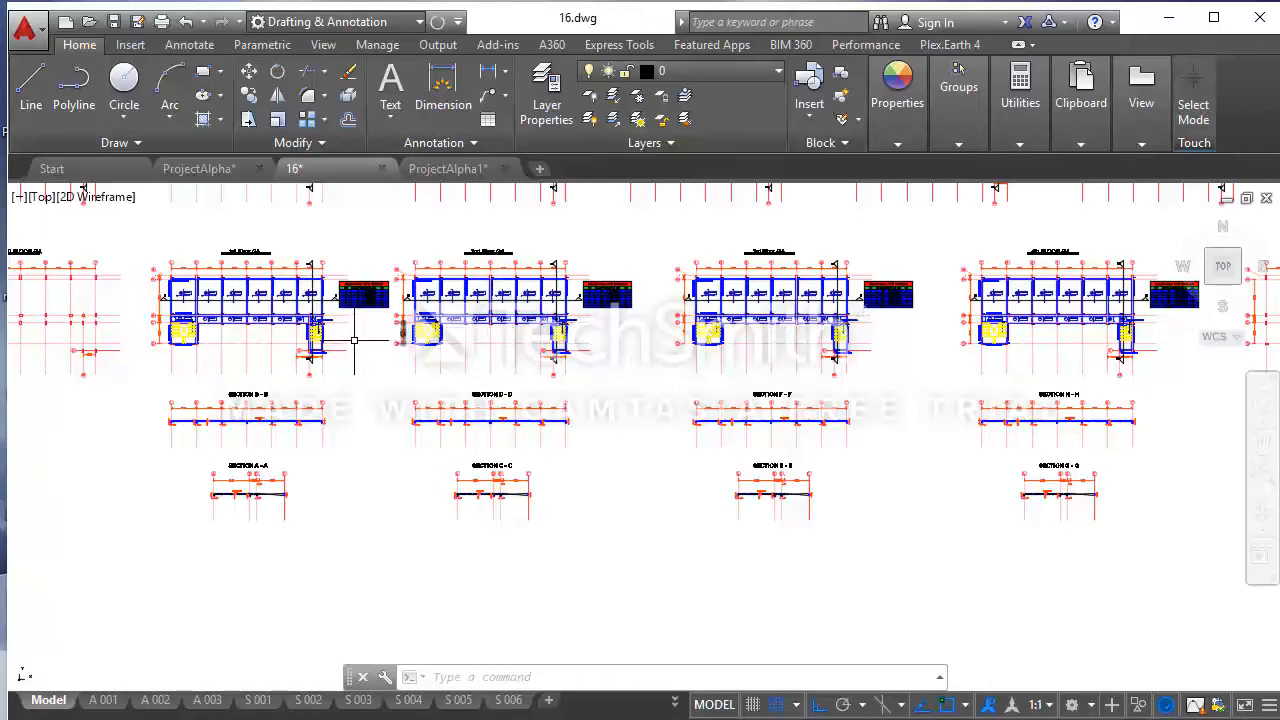
{"action": "scroll", "coordinate": [420, 258], "scroll_direction": "up", "scroll_amount": 4}
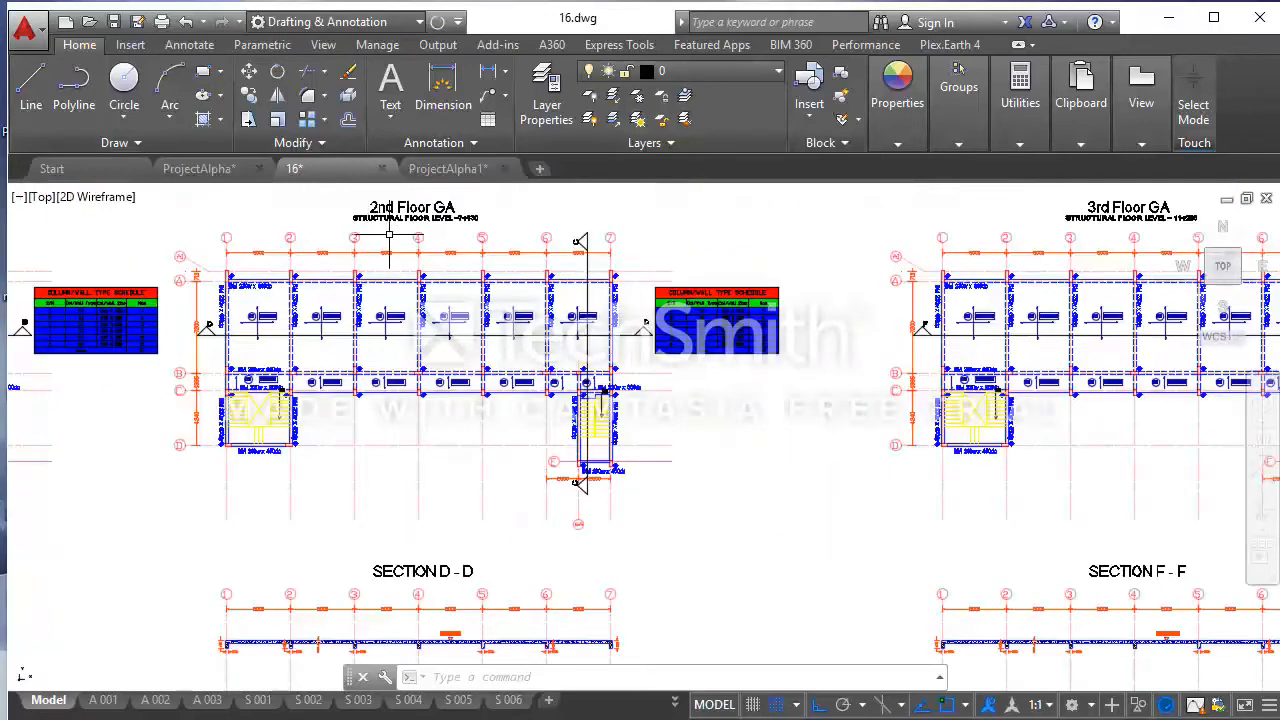
{"action": "scroll", "coordinate": [455, 316], "scroll_direction": "down", "scroll_amount": 3}
{"action": "scroll", "coordinate": [557, 349], "scroll_direction": "up", "scroll_amount": 1}
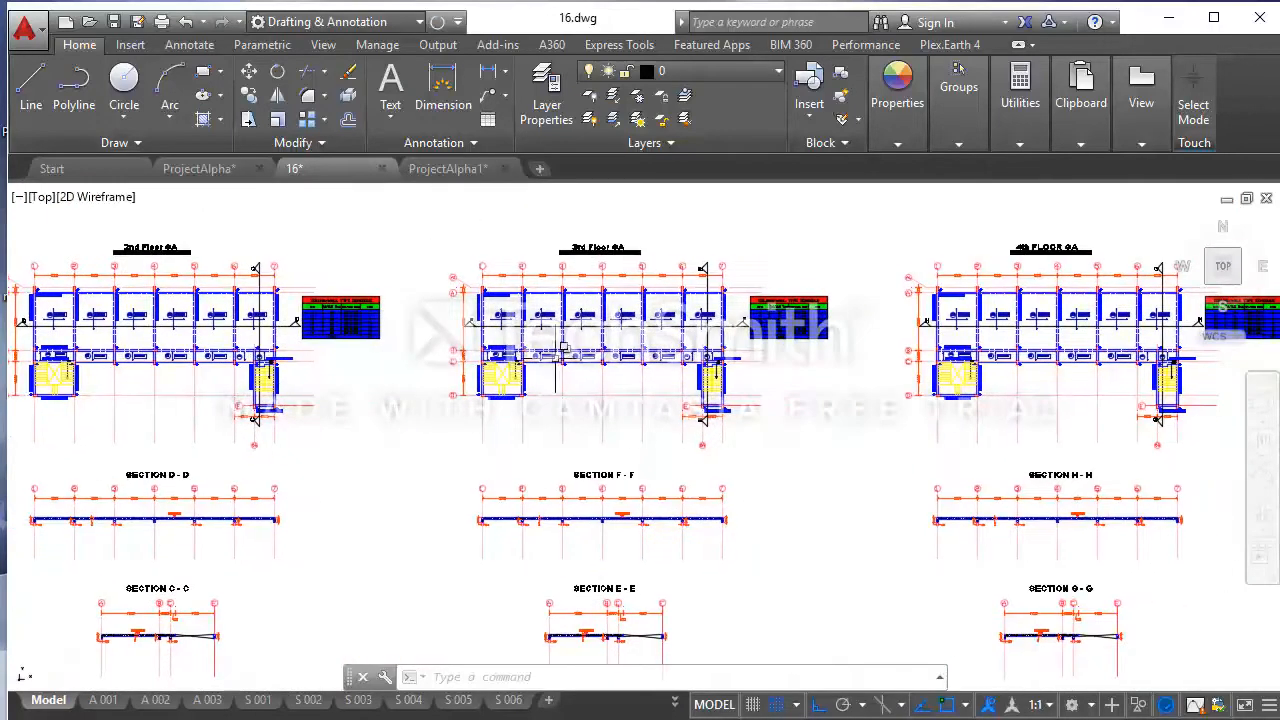
{"action": "middle_click_drag", "start_coordinate": [584, 284], "coordinate": [559, 288]}
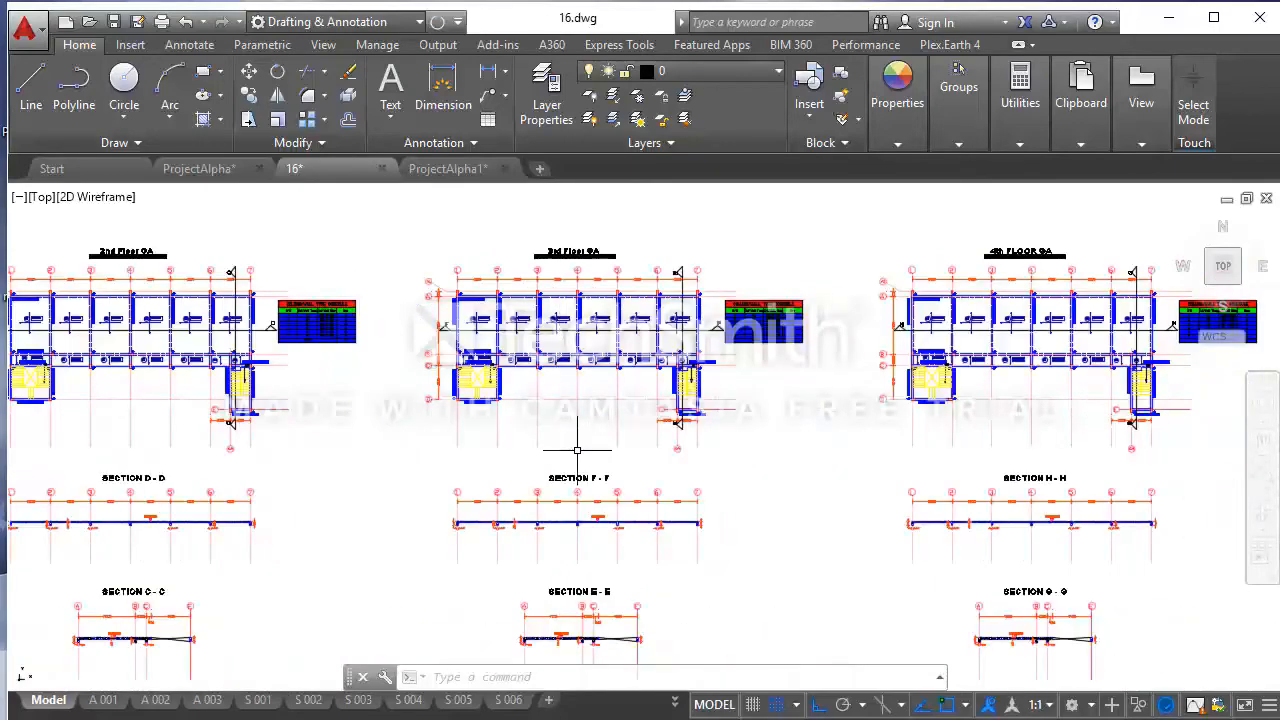
{"action": "scroll", "coordinate": [577, 300], "scroll_direction": "up", "scroll_amount": 6}
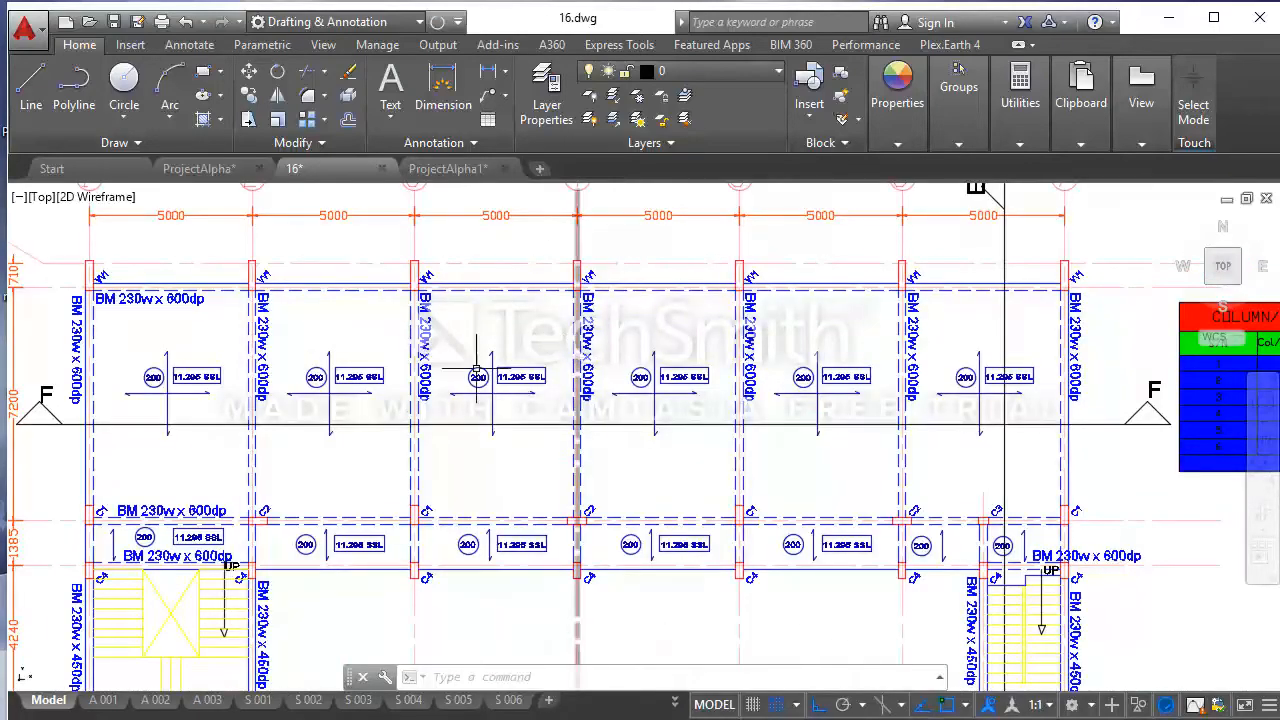
{"action": "scroll", "coordinate": [181, 376], "scroll_direction": "up", "scroll_amount": 2}
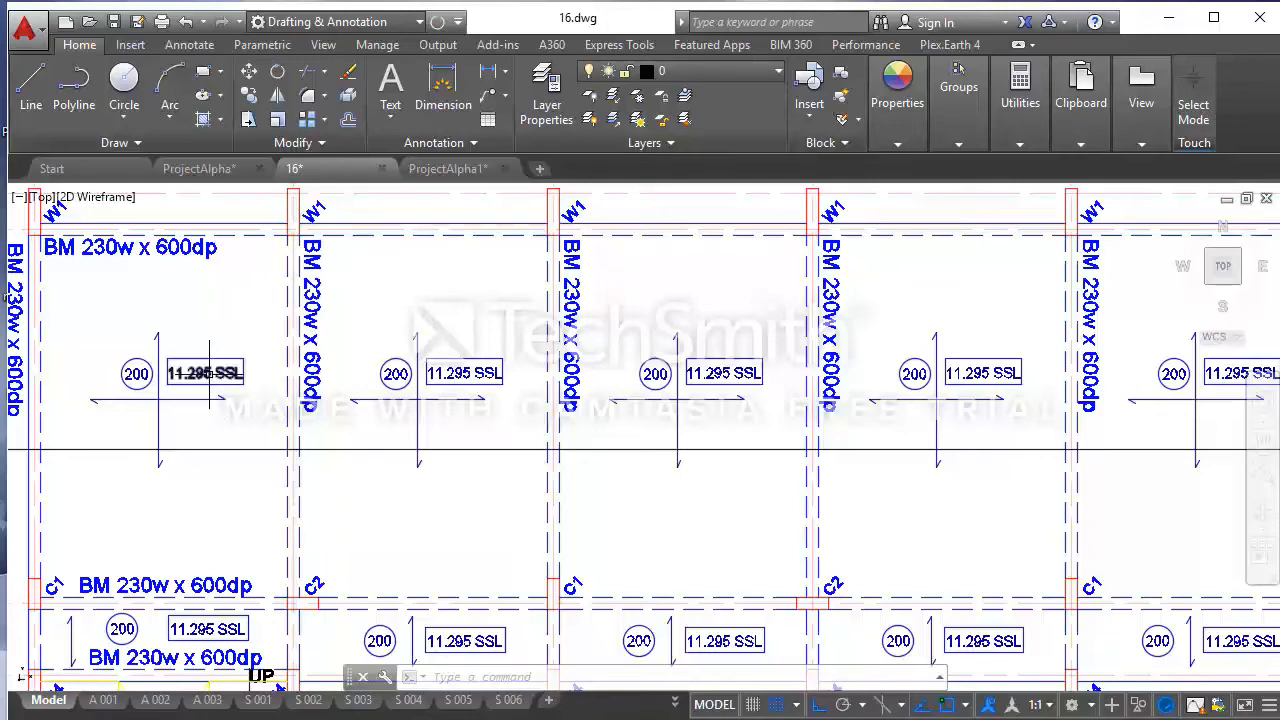
{"action": "scroll", "coordinate": [205, 374], "scroll_direction": "down", "scroll_amount": 2}
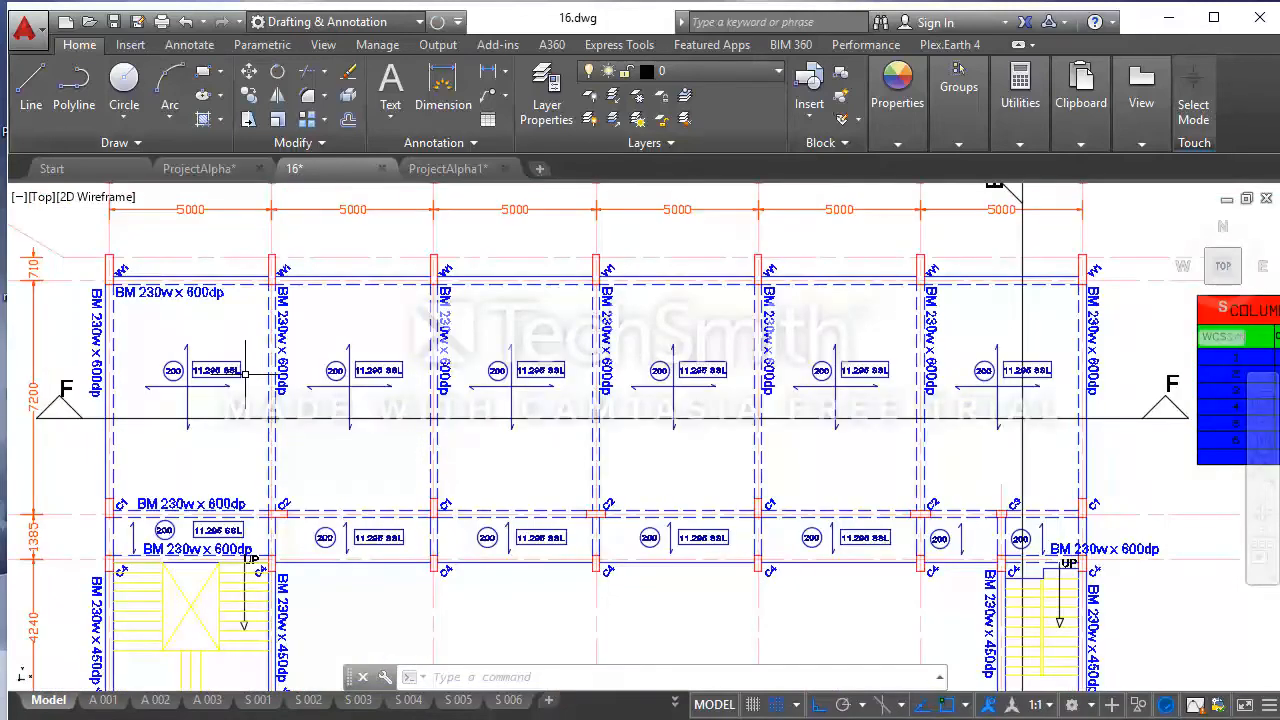
{"action": "scroll", "coordinate": [258, 376], "scroll_direction": "down", "scroll_amount": 1}
{"action": "middle_click_drag", "start_coordinate": [360, 386], "coordinate": [443, 237]}
{"action": "mouse_move", "coordinate": [480, 534]}
{"action": "middle_mouse_down"}
{"action": "mouse_move", "coordinate": [503, 325]}
{"action": "mouse_move", "coordinate": [503, 585]}
{"action": "middle_mouse_up"}
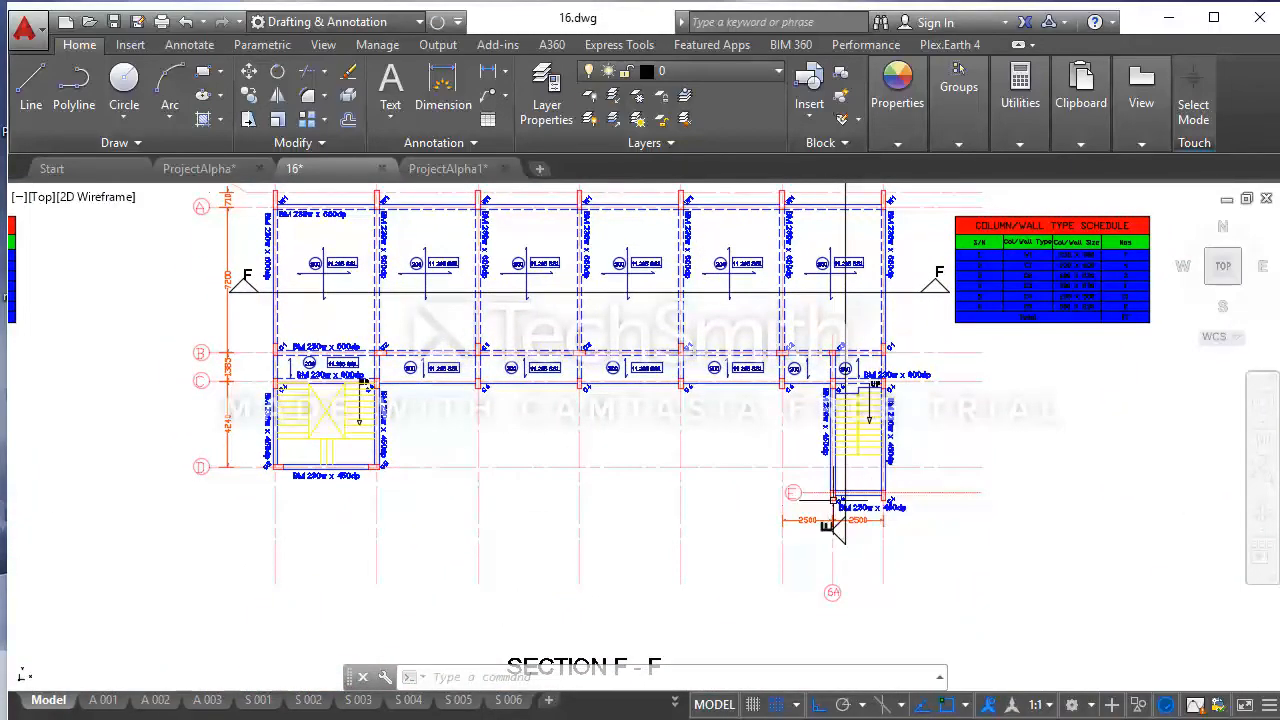
Check the structural slab level labels in Section F - F and Section E - E below the 3rd Floor GA
{"action": "scroll", "coordinate": [755, 290], "scroll_direction": "down", "scroll_amount": 2}
{"action": "middle_click_drag", "start_coordinate": [694, 565], "coordinate": [694, 434]}
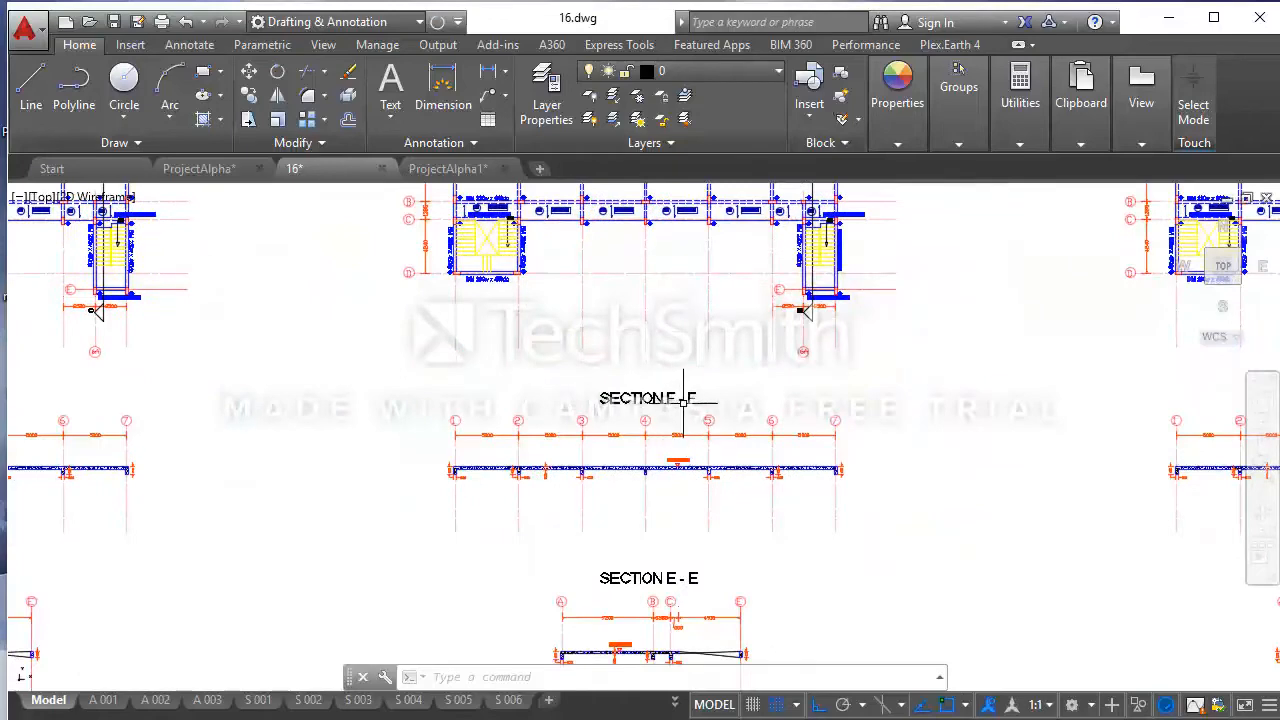
{"action": "scroll", "coordinate": [677, 470], "scroll_direction": "up", "scroll_amount": 6}
{"action": "scroll", "coordinate": [686, 457], "scroll_direction": "down", "scroll_amount": 2}
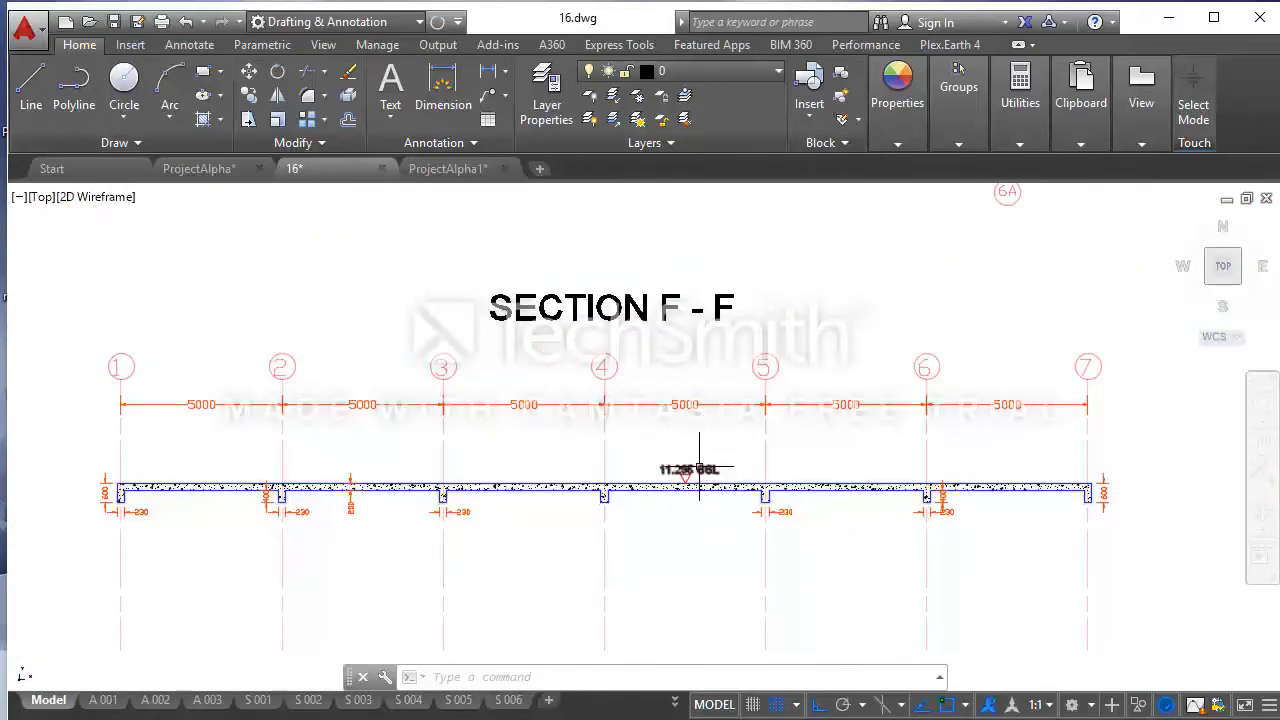
{"action": "scroll", "coordinate": [690, 440], "scroll_direction": "down", "scroll_amount": 3}
{"action": "middle_click_drag", "start_coordinate": [657, 555], "coordinate": [668, 427]}
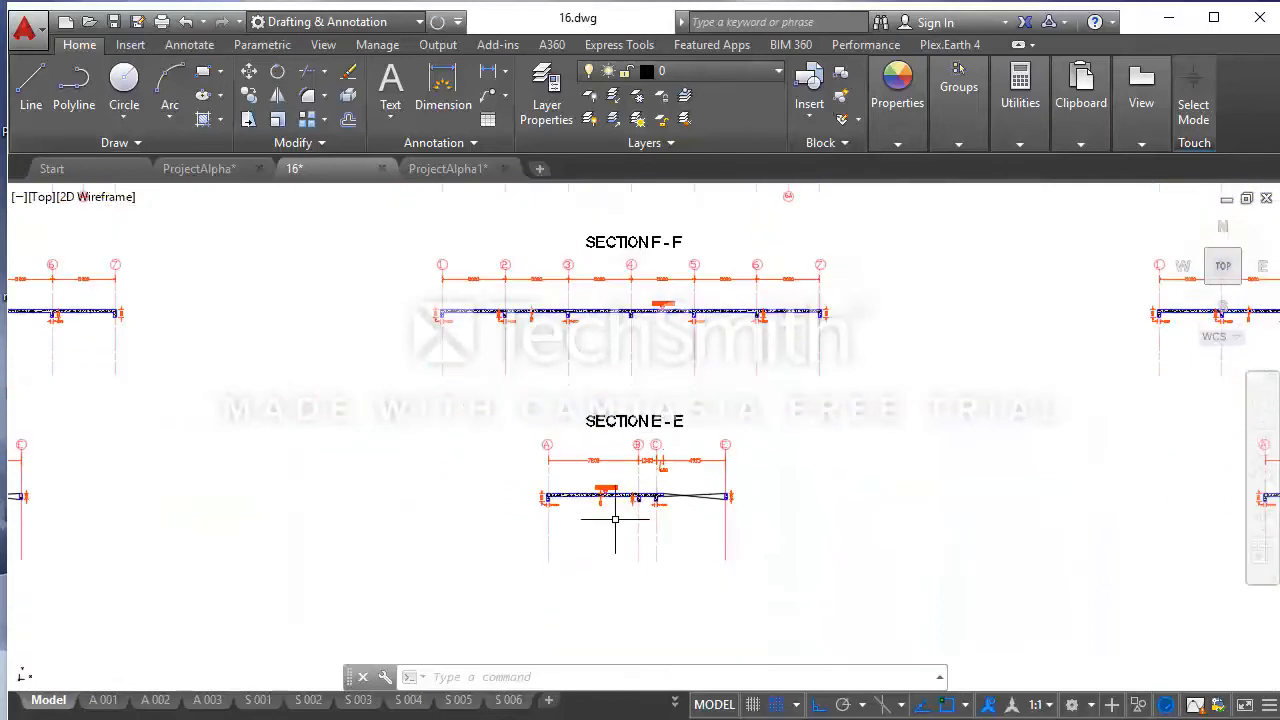
{"action": "scroll", "coordinate": [605, 470], "scroll_direction": "up", "scroll_amount": 6}
{"action": "scroll", "coordinate": [537, 467], "scroll_direction": "down", "scroll_amount": 8}
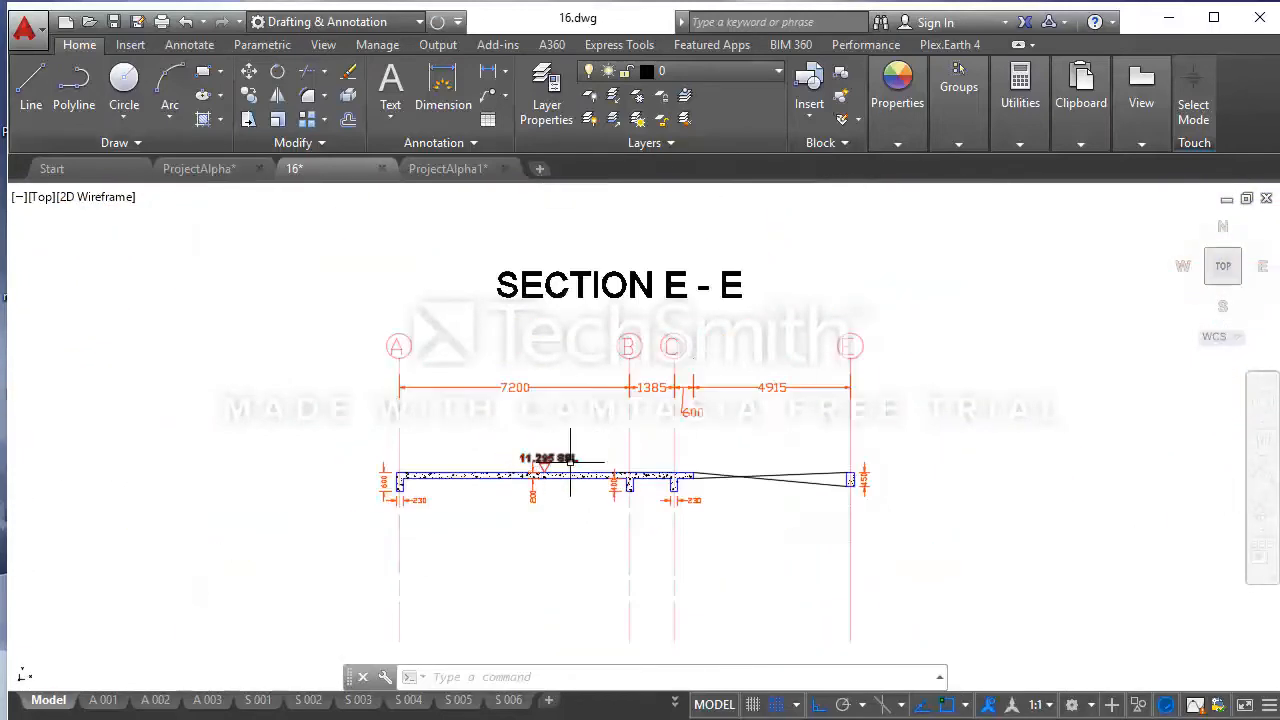
{"action": "mouse_move", "coordinate": [550, 425]}
{"action": "middle_mouse_down"}
{"action": "mouse_move", "coordinate": [555, 560]}
{"action": "mouse_move", "coordinate": [531, 576]}
{"action": "middle_mouse_up"}
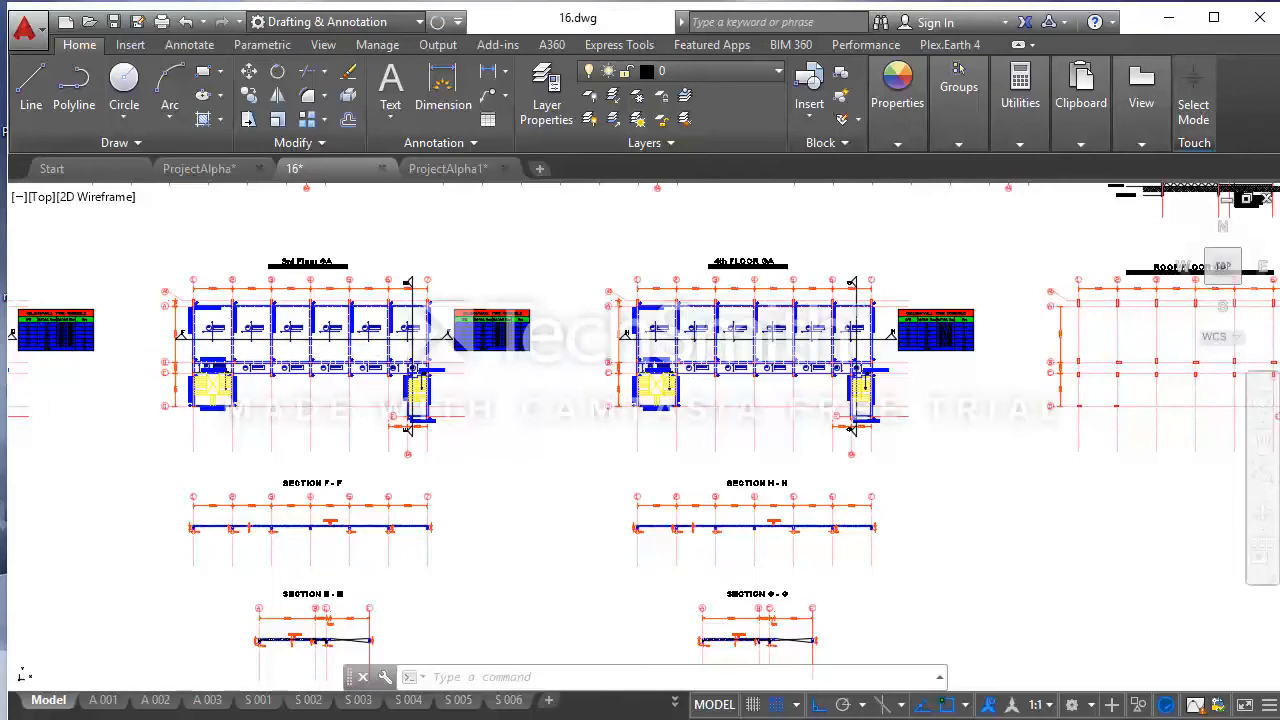
Check the slab level labels on the 4th Floor GA and in its Sections H - H and G - G
{"action": "scroll", "coordinate": [667, 336], "scroll_direction": "up", "scroll_amount": 10}
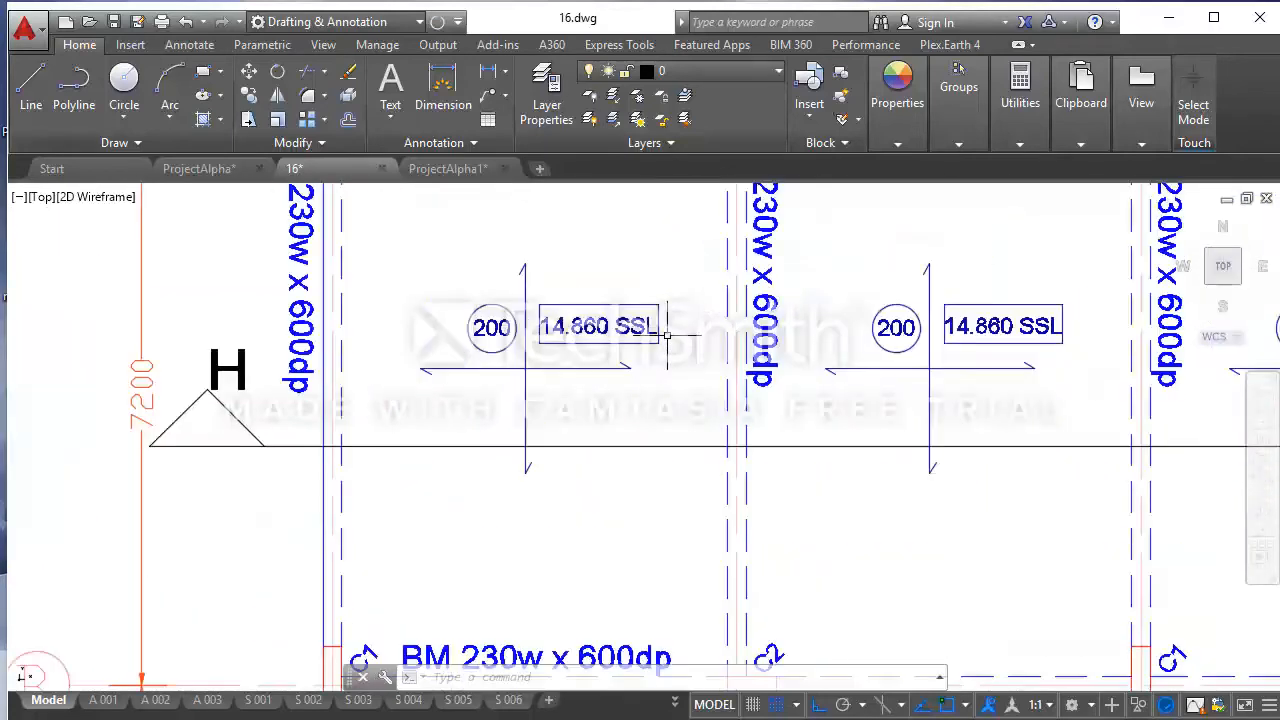
{"action": "scroll", "coordinate": [551, 352], "scroll_direction": "down", "scroll_amount": 10}
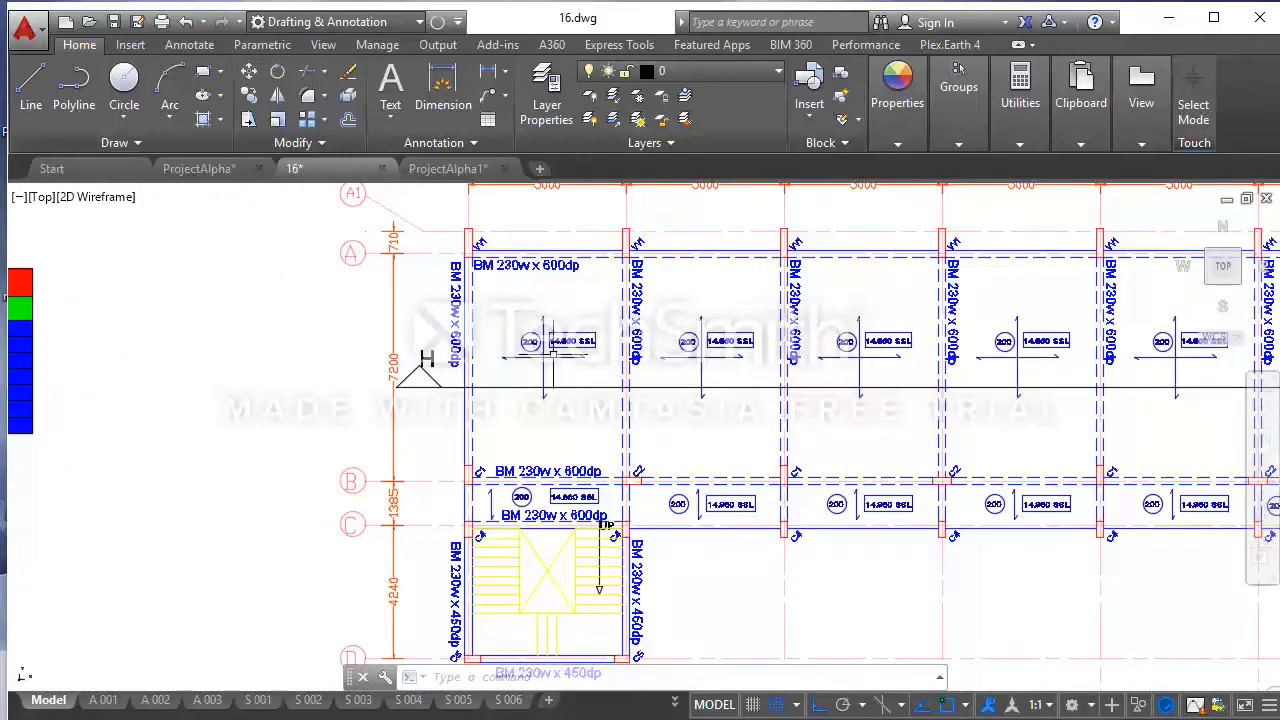
{"action": "scroll", "coordinate": [504, 365], "scroll_direction": "up", "scroll_amount": 2}
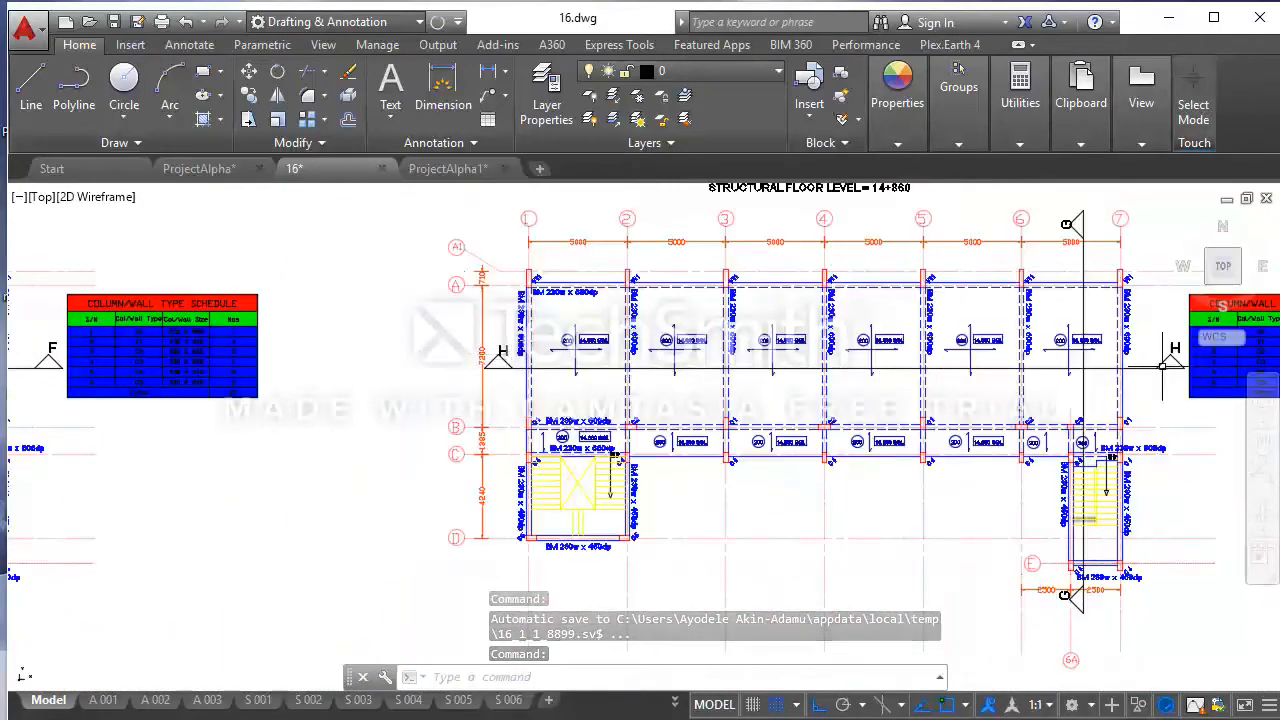
{"action": "scroll", "coordinate": [984, 463], "scroll_direction": "down", "scroll_amount": 2}
{"action": "middle_click_drag", "start_coordinate": [984, 463], "coordinate": [873, 283]}
{"action": "scroll", "coordinate": [777, 450], "scroll_direction": "up", "scroll_amount": 6}
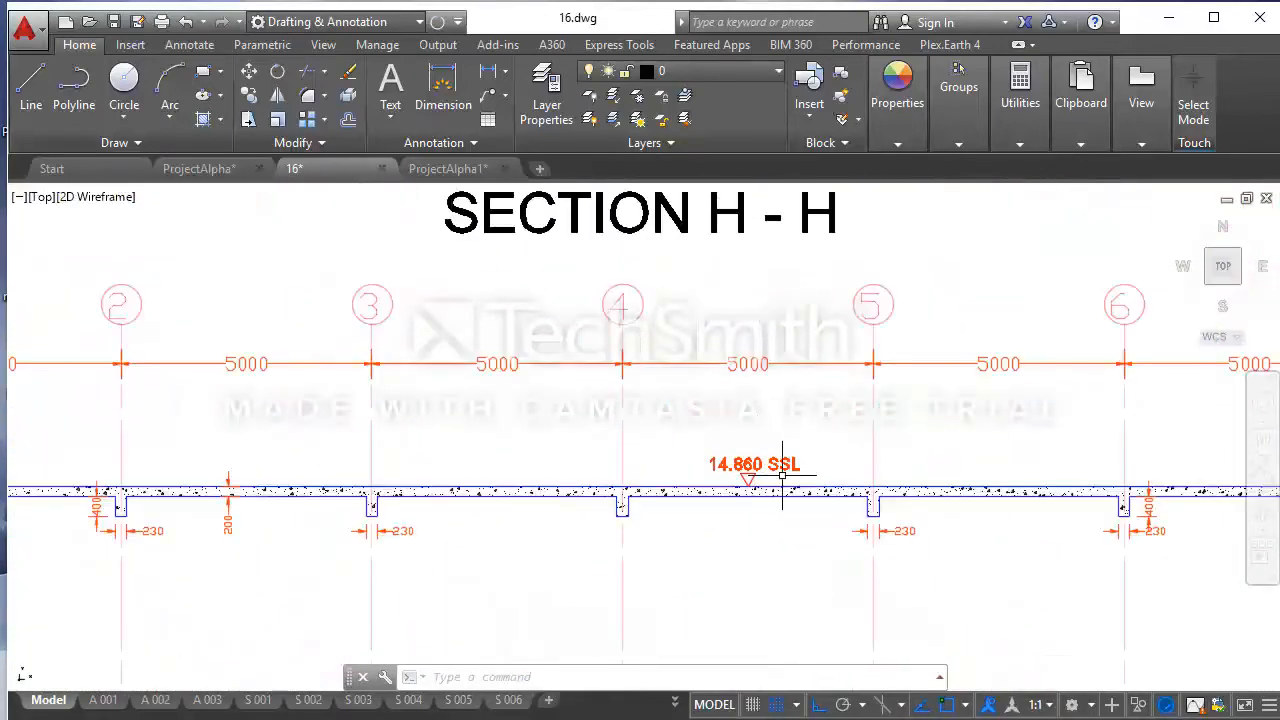
{"action": "scroll", "coordinate": [765, 463], "scroll_direction": "down", "scroll_amount": 4}
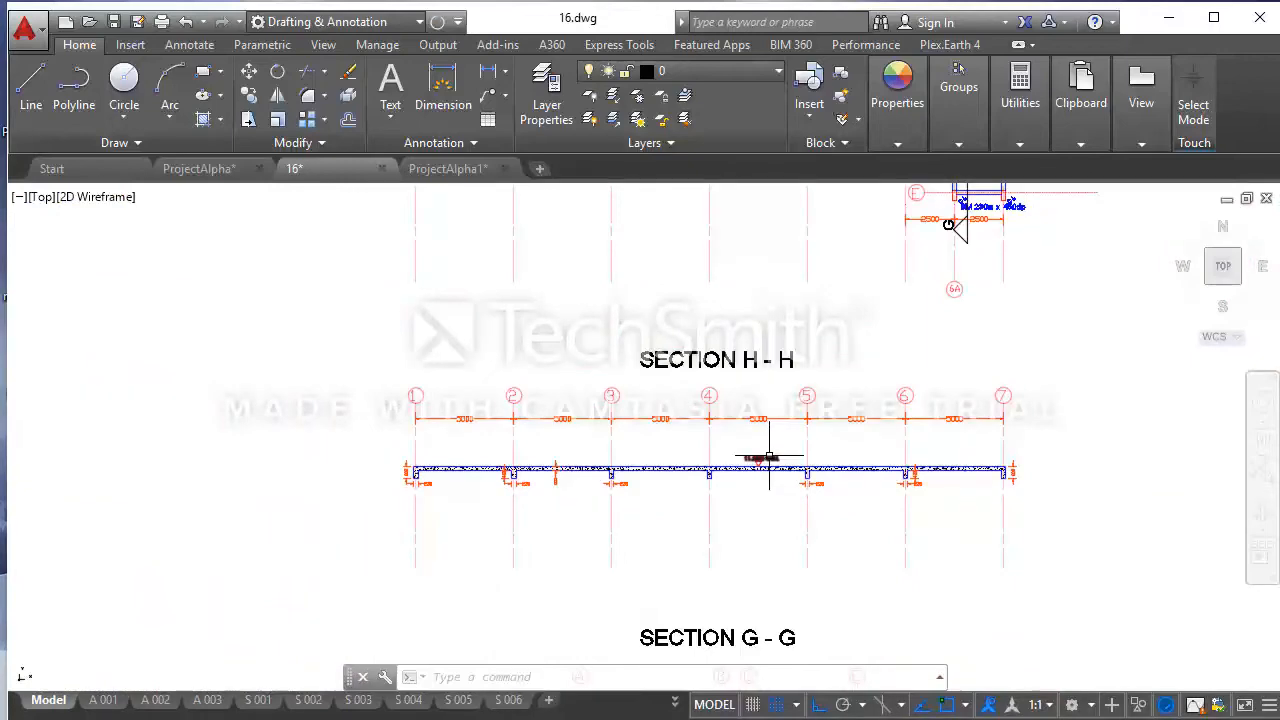
{"action": "scroll", "coordinate": [775, 448], "scroll_direction": "up", "scroll_amount": 4}
{"action": "scroll", "coordinate": [758, 455], "scroll_direction": "down", "scroll_amount": 6}
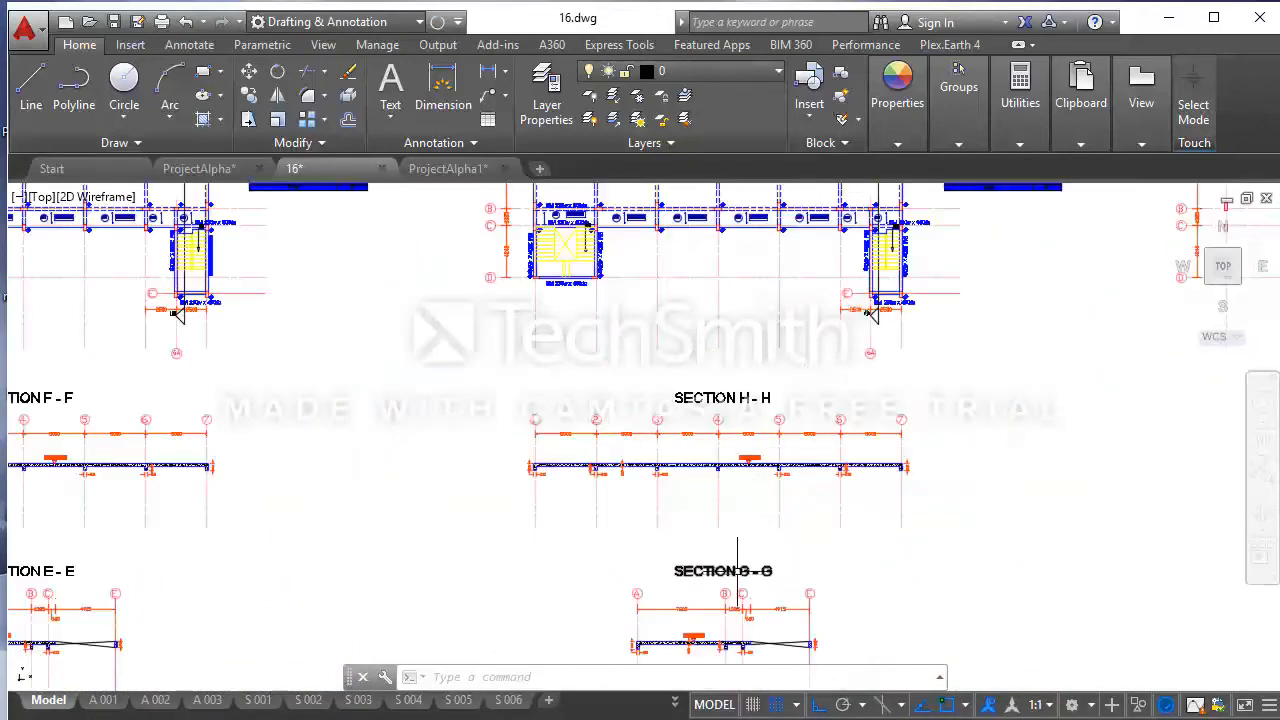
{"action": "middle_click_drag", "start_coordinate": [737, 571], "coordinate": [741, 414]}
{"action": "scroll", "coordinate": [666, 505], "scroll_direction": "up", "scroll_amount": 6}
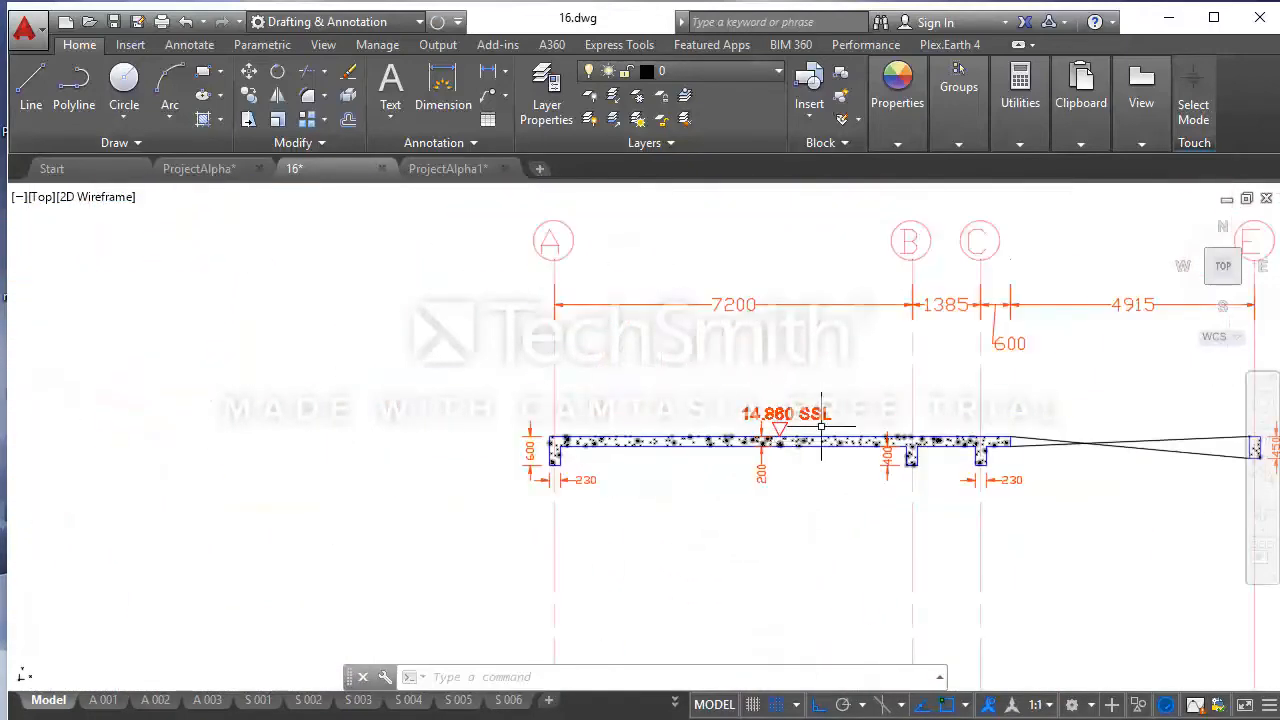
{"action": "scroll", "coordinate": [691, 478], "scroll_direction": "down", "scroll_amount": 6}
{"action": "scroll", "coordinate": [709, 452], "scroll_direction": "down", "scroll_amount": 2}
Review the row of floor GAs and examine the undeveloped Ground Floor GA beside the 1st Floor GA
{"action": "mouse_move", "coordinate": [748, 429]}
{"action": "middle_mouse_down"}
{"action": "mouse_move", "coordinate": [873, 510]}
{"action": "mouse_move", "coordinate": [994, 504]}
{"action": "middle_mouse_up"}
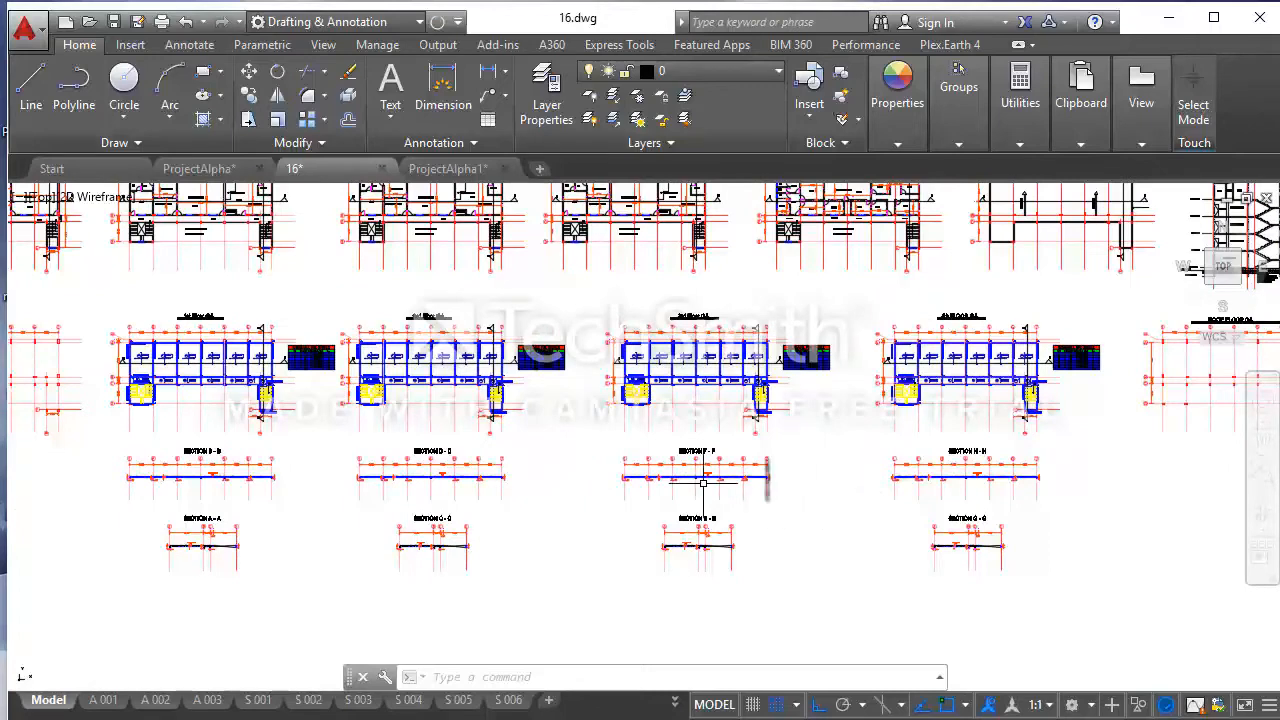
{"action": "scroll", "coordinate": [595, 477], "scroll_direction": "down", "scroll_amount": 1}
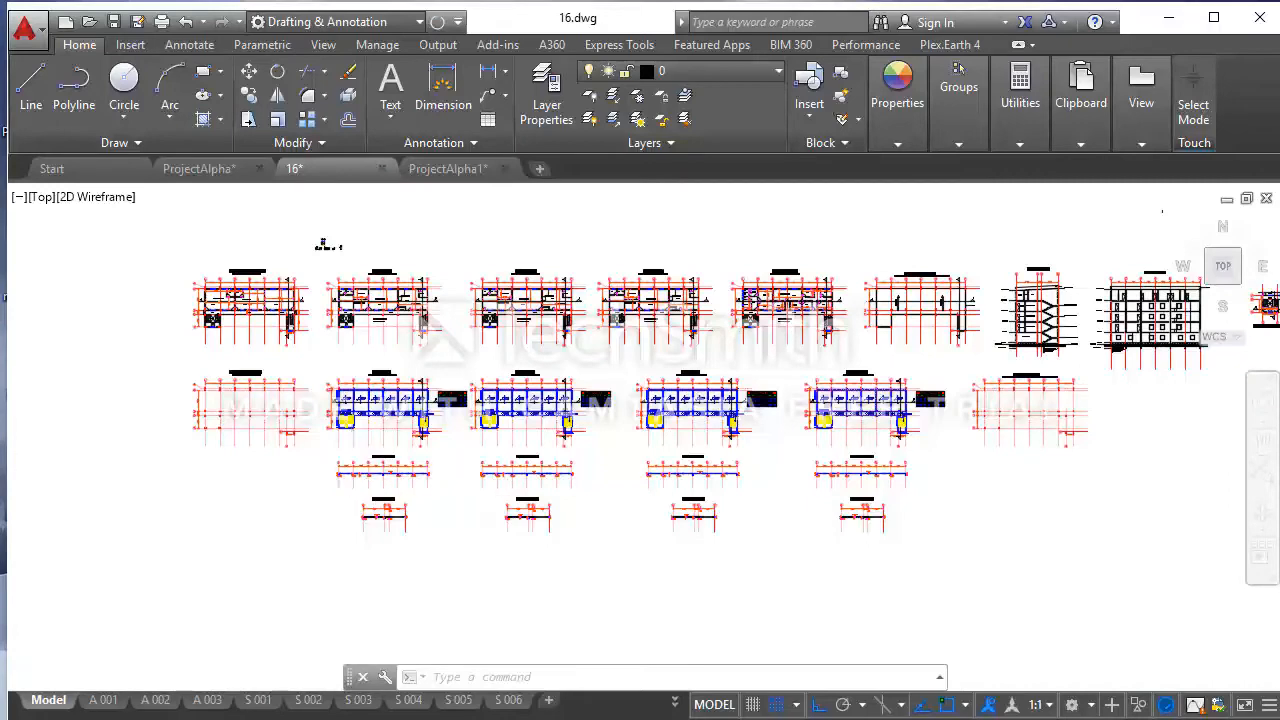
{"action": "scroll", "coordinate": [355, 455], "scroll_direction": "up", "scroll_amount": 2}
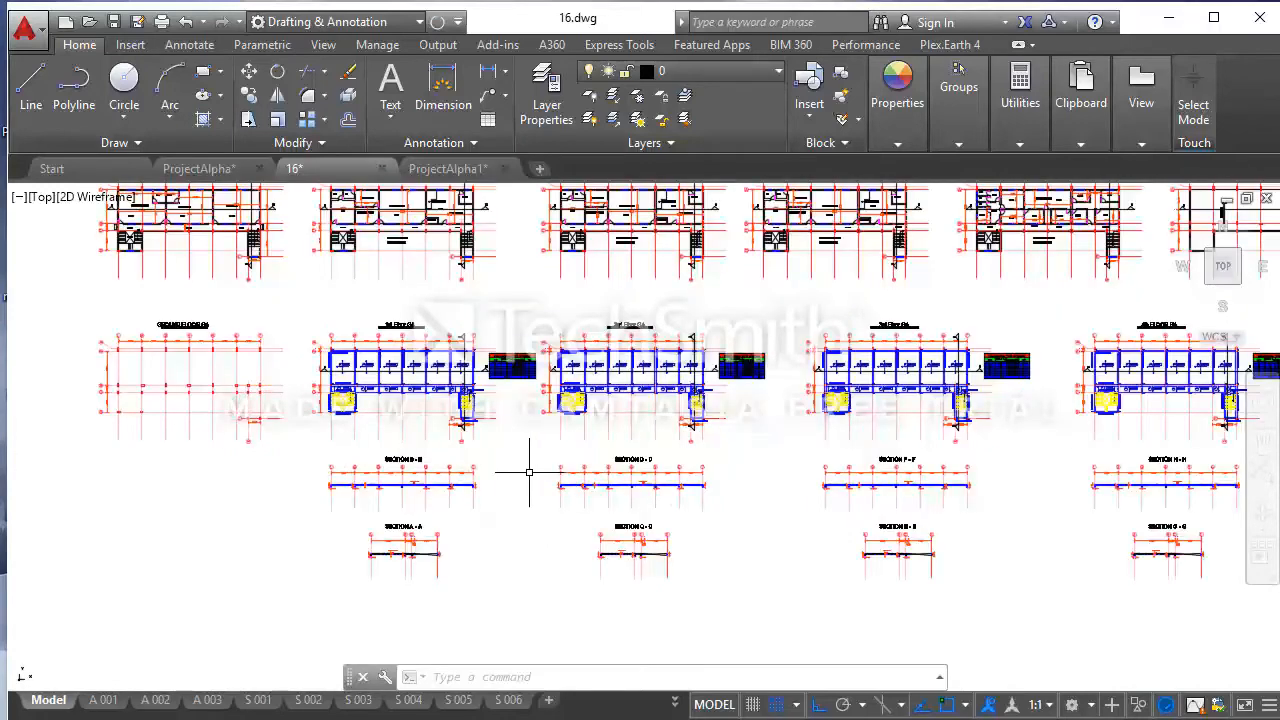
{"action": "middle_click_drag", "start_coordinate": [246, 463], "coordinate": [623, 492]}
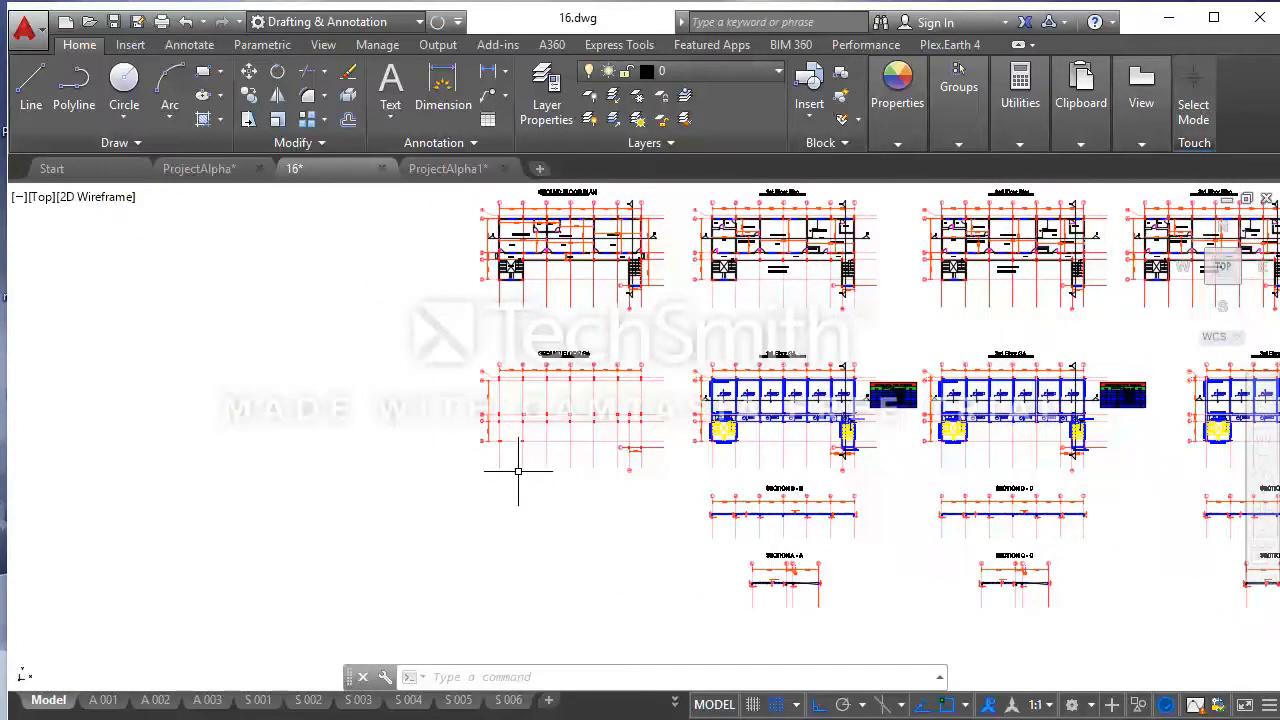
{"action": "scroll", "coordinate": [519, 470], "scroll_direction": "up", "scroll_amount": 4}
{"action": "middle_click_drag", "start_coordinate": [535, 462], "coordinate": [563, 583]}
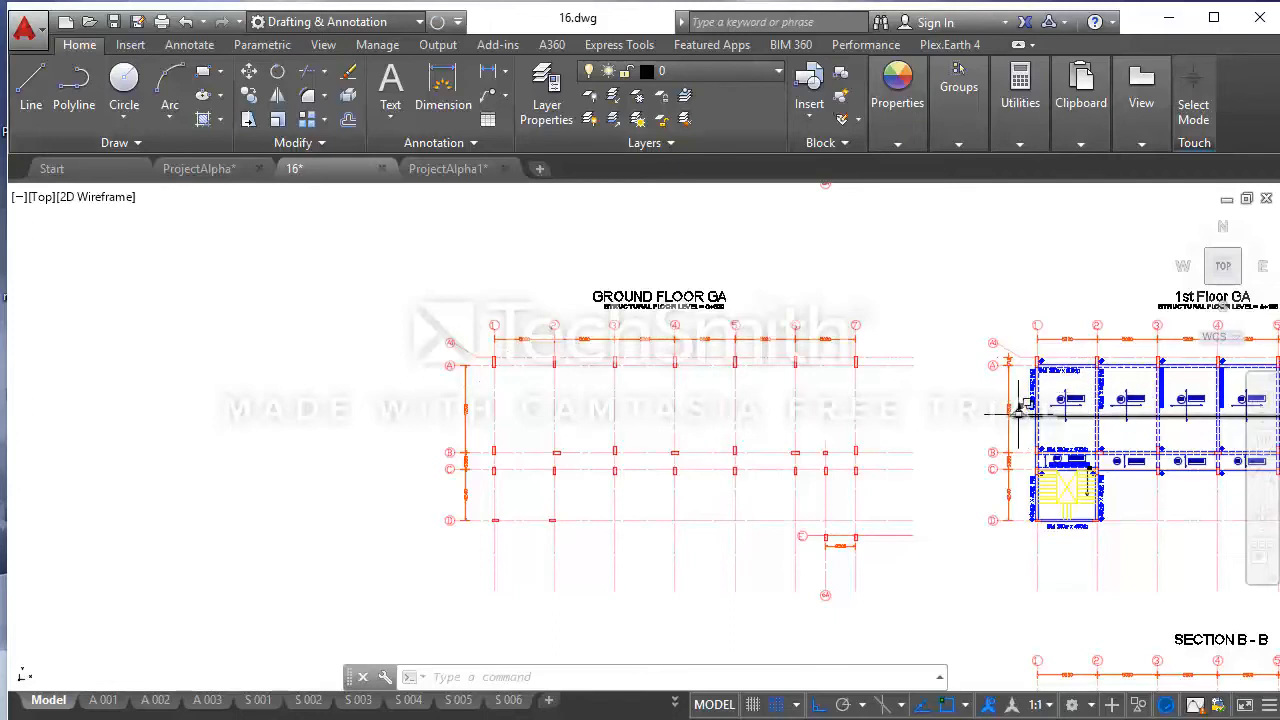
{"action": "mouse_move", "coordinate": [1018, 410]}
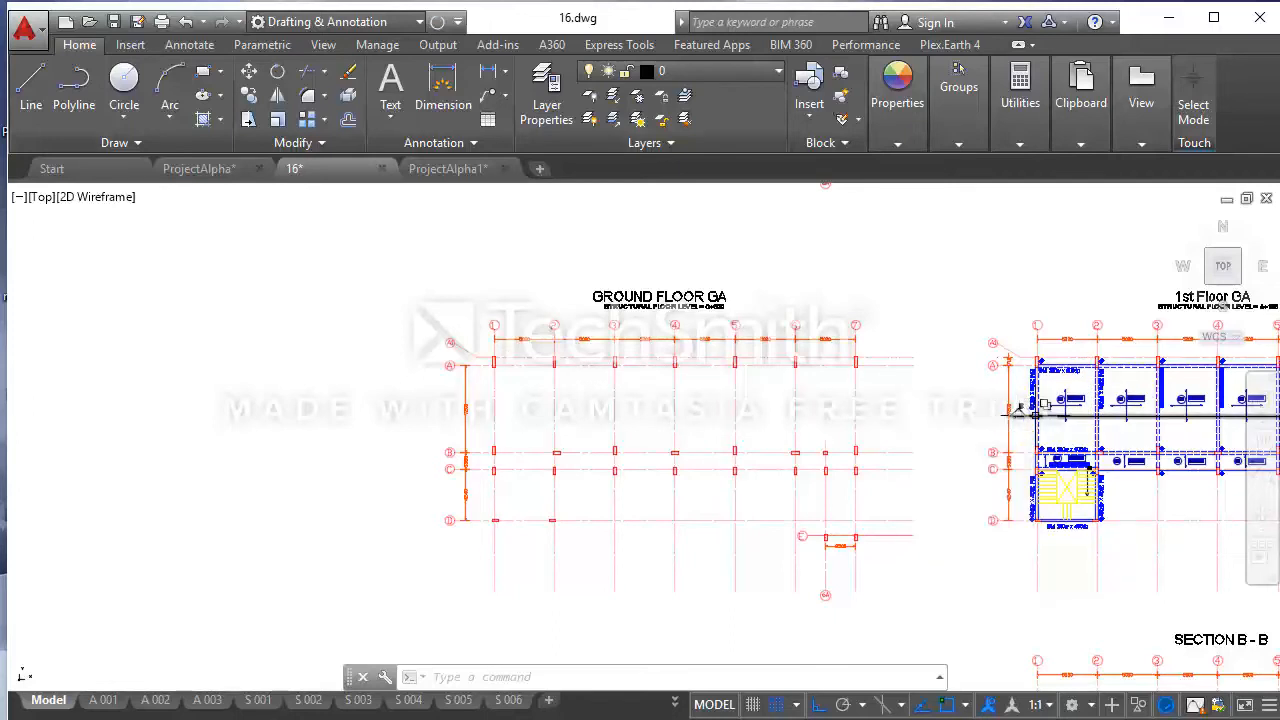